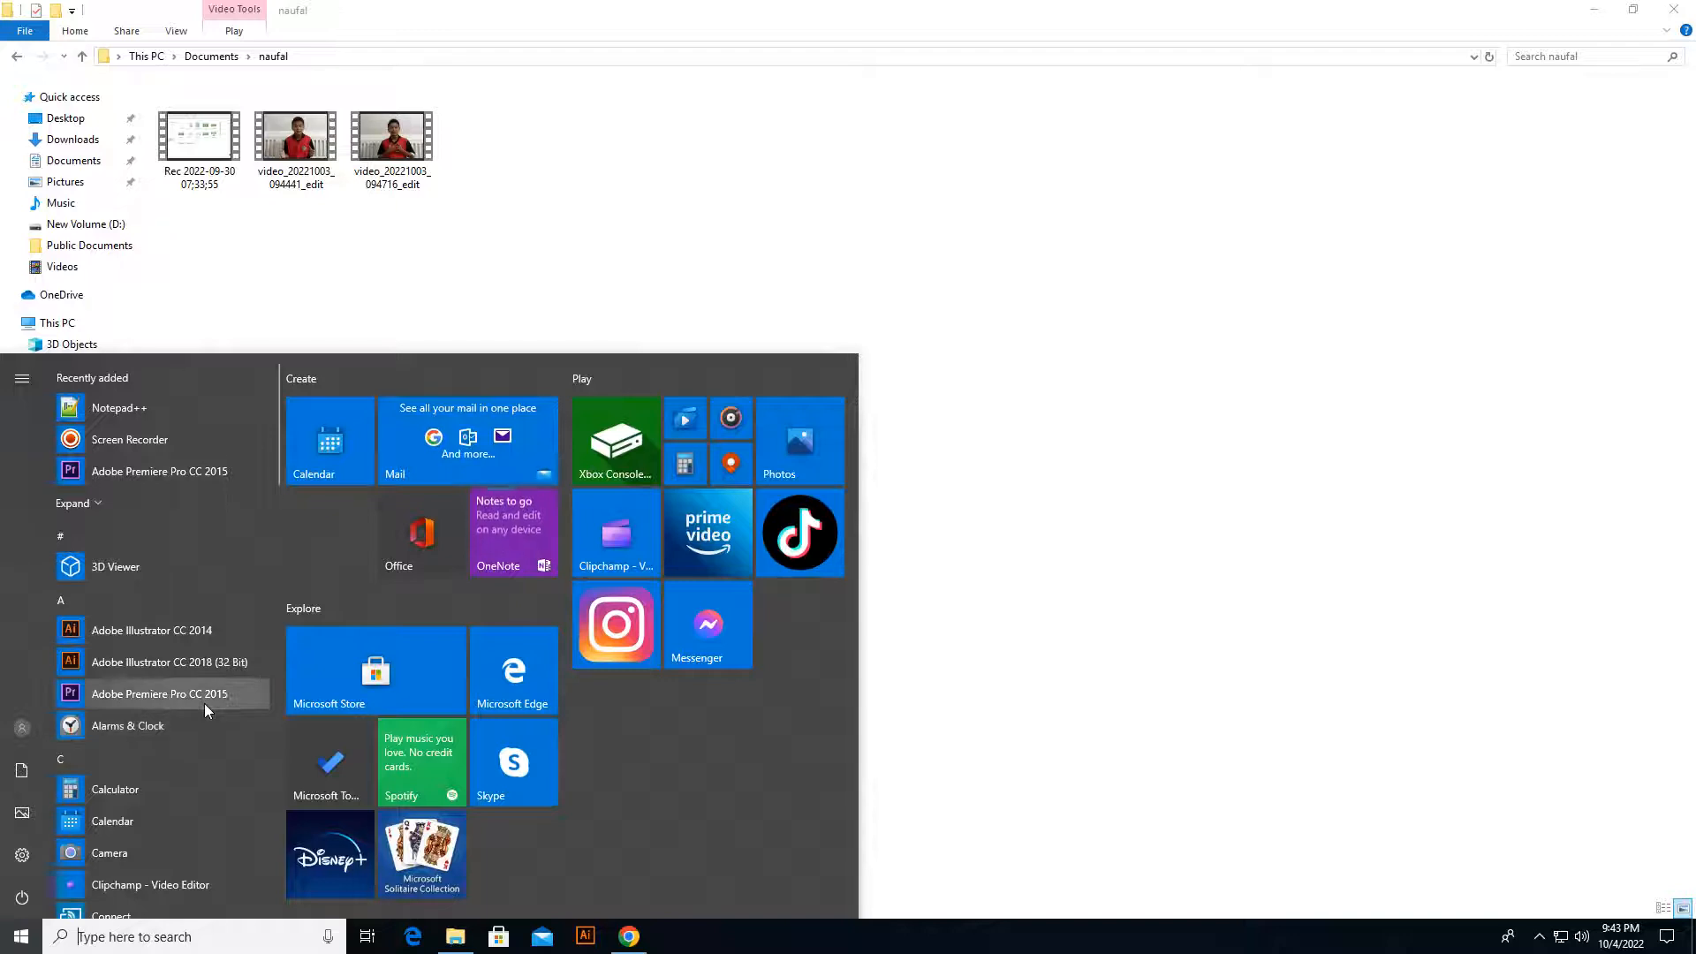
Step: Launch Adobe Premiere Pro CC 2015 and start a new project named "membuat poster"
{"action": "left_click", "coordinate": [204, 698]}
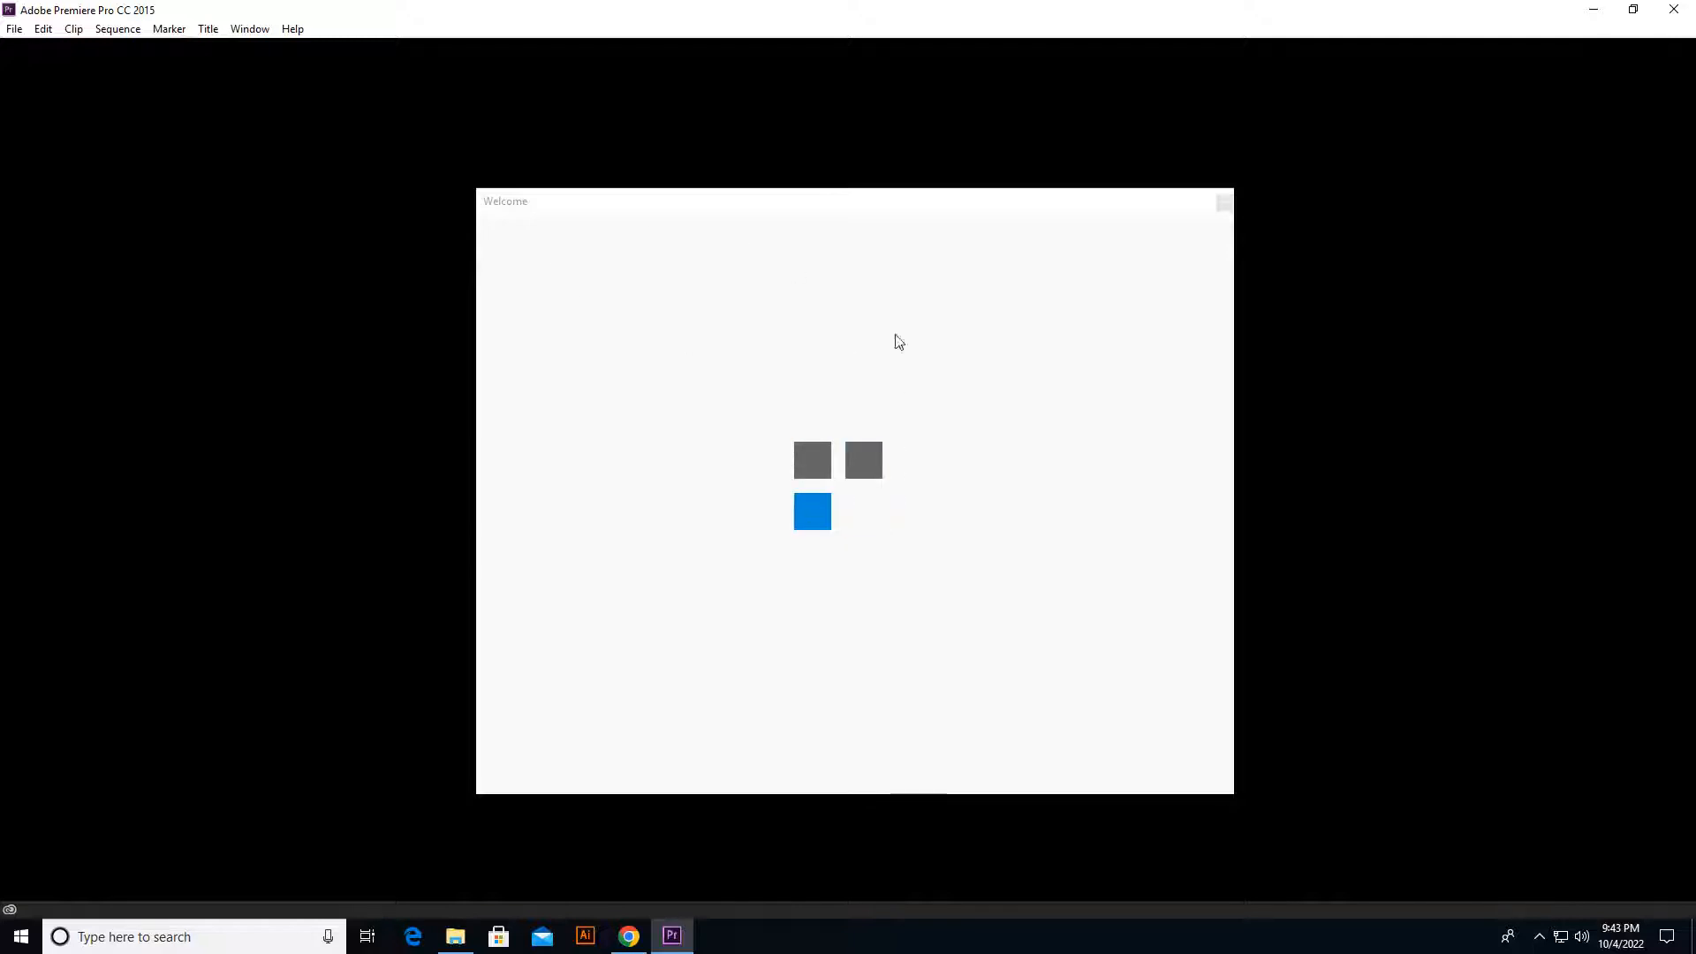
{"action": "left_click", "coordinate": [1224, 204]}
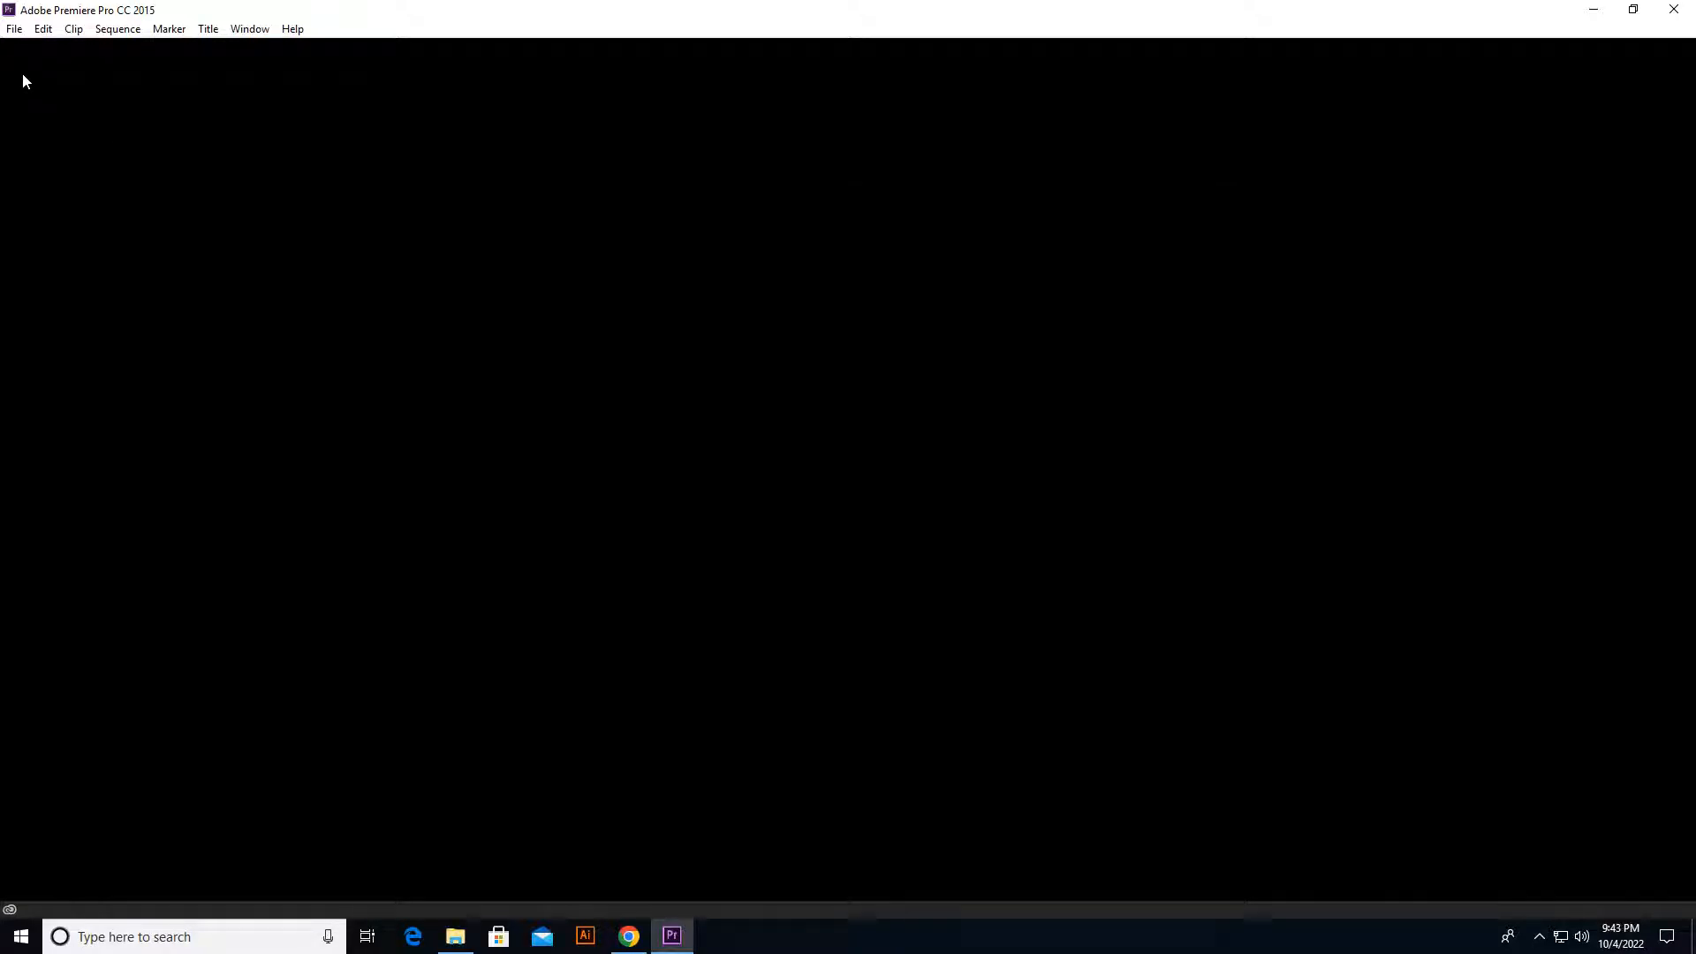
{"action": "left_click", "coordinate": [12, 29]}
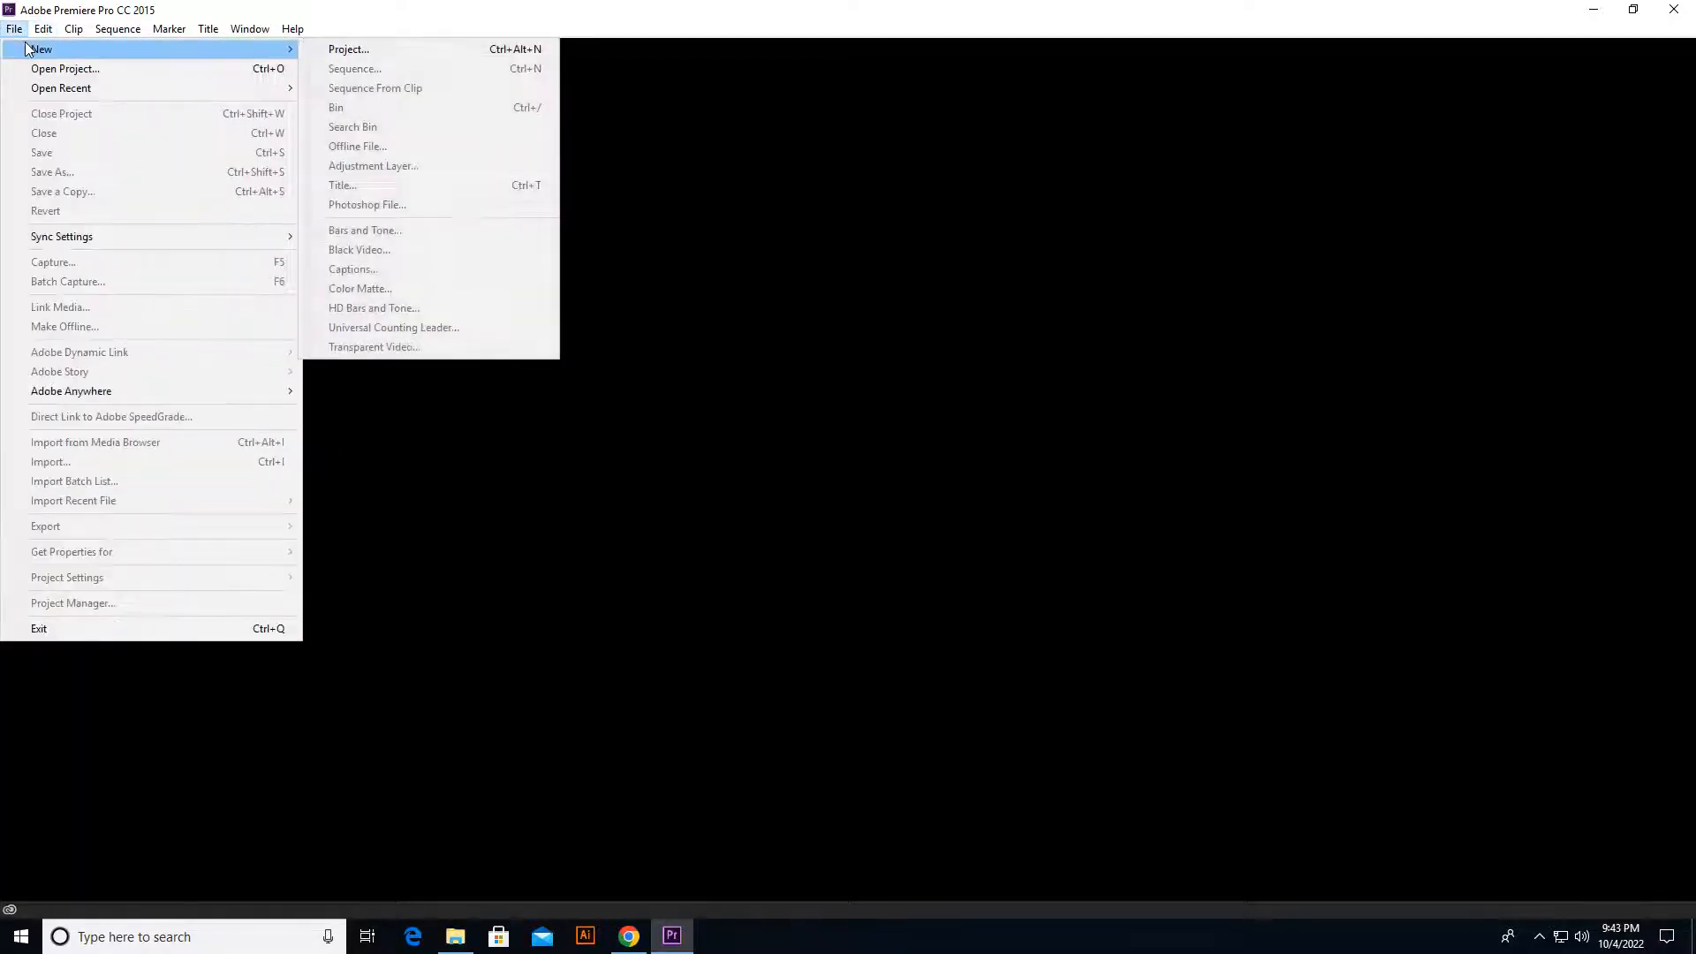
{"action": "left_click", "coordinate": [15, 30]}
{"action": "left_click", "coordinate": [14, 29]}
{"action": "mouse_move", "coordinate": [208, 50]}
{"action": "left_click", "coordinate": [342, 49]}
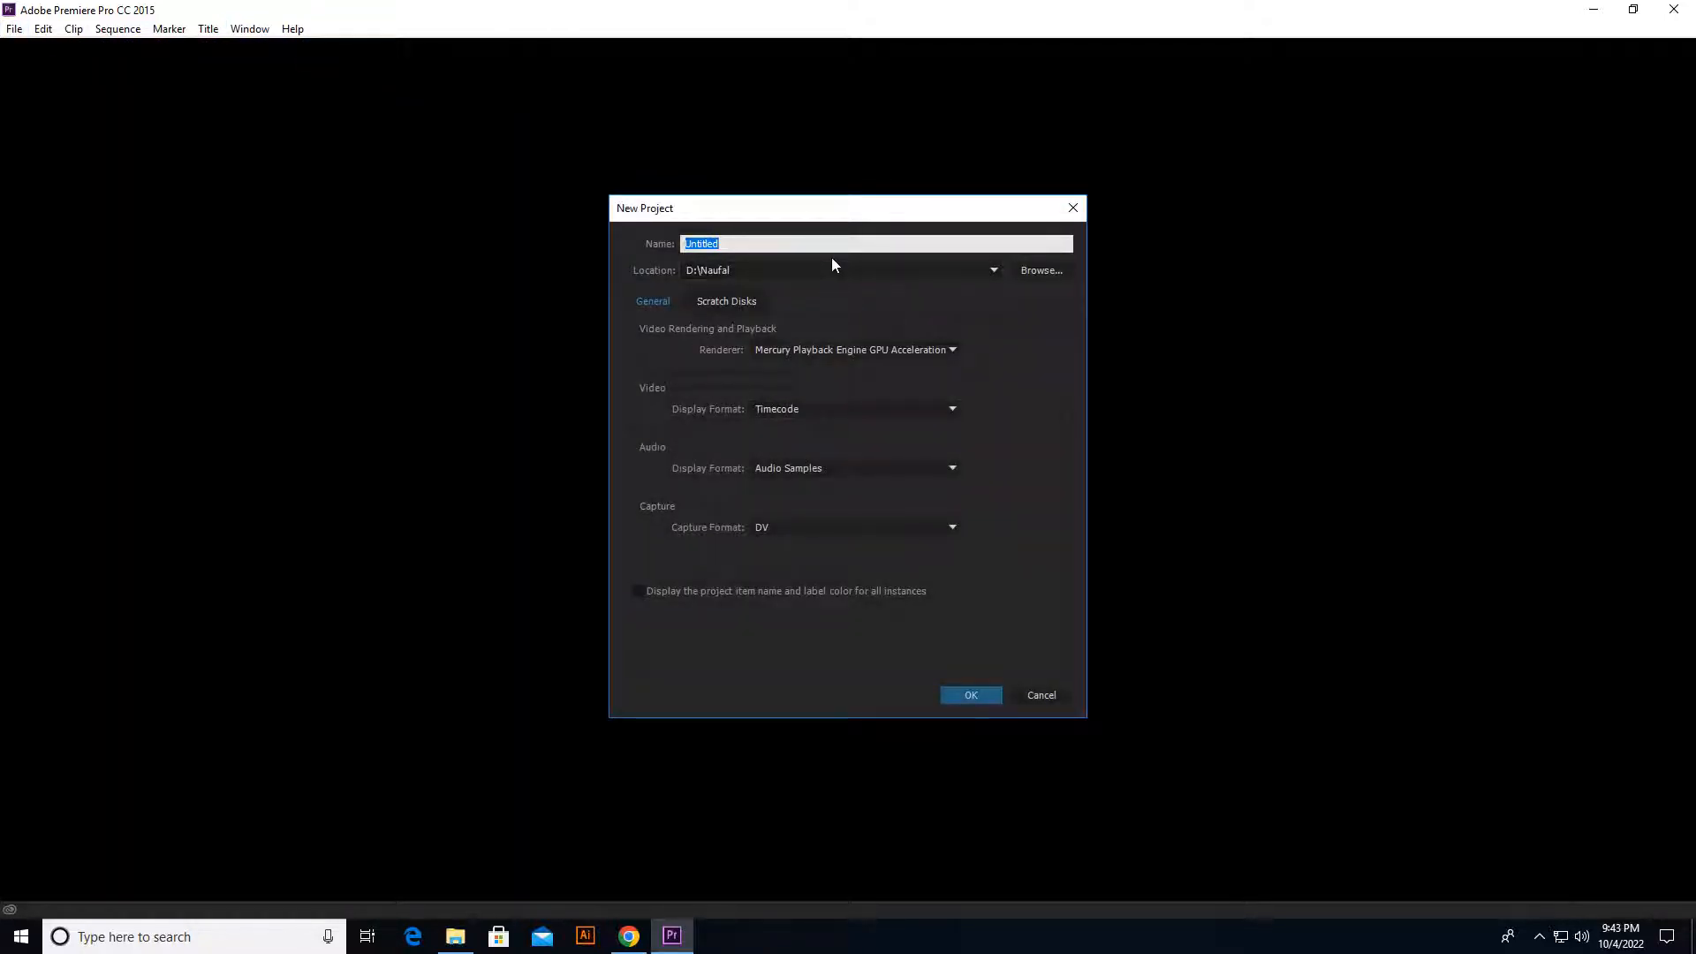
{"action": "type", "text": "membuat poster"}
Step: Store the new project in the existing named folder on New Volume (D:), overwriting the project already there
{"action": "left_click", "coordinate": [1044, 269]}
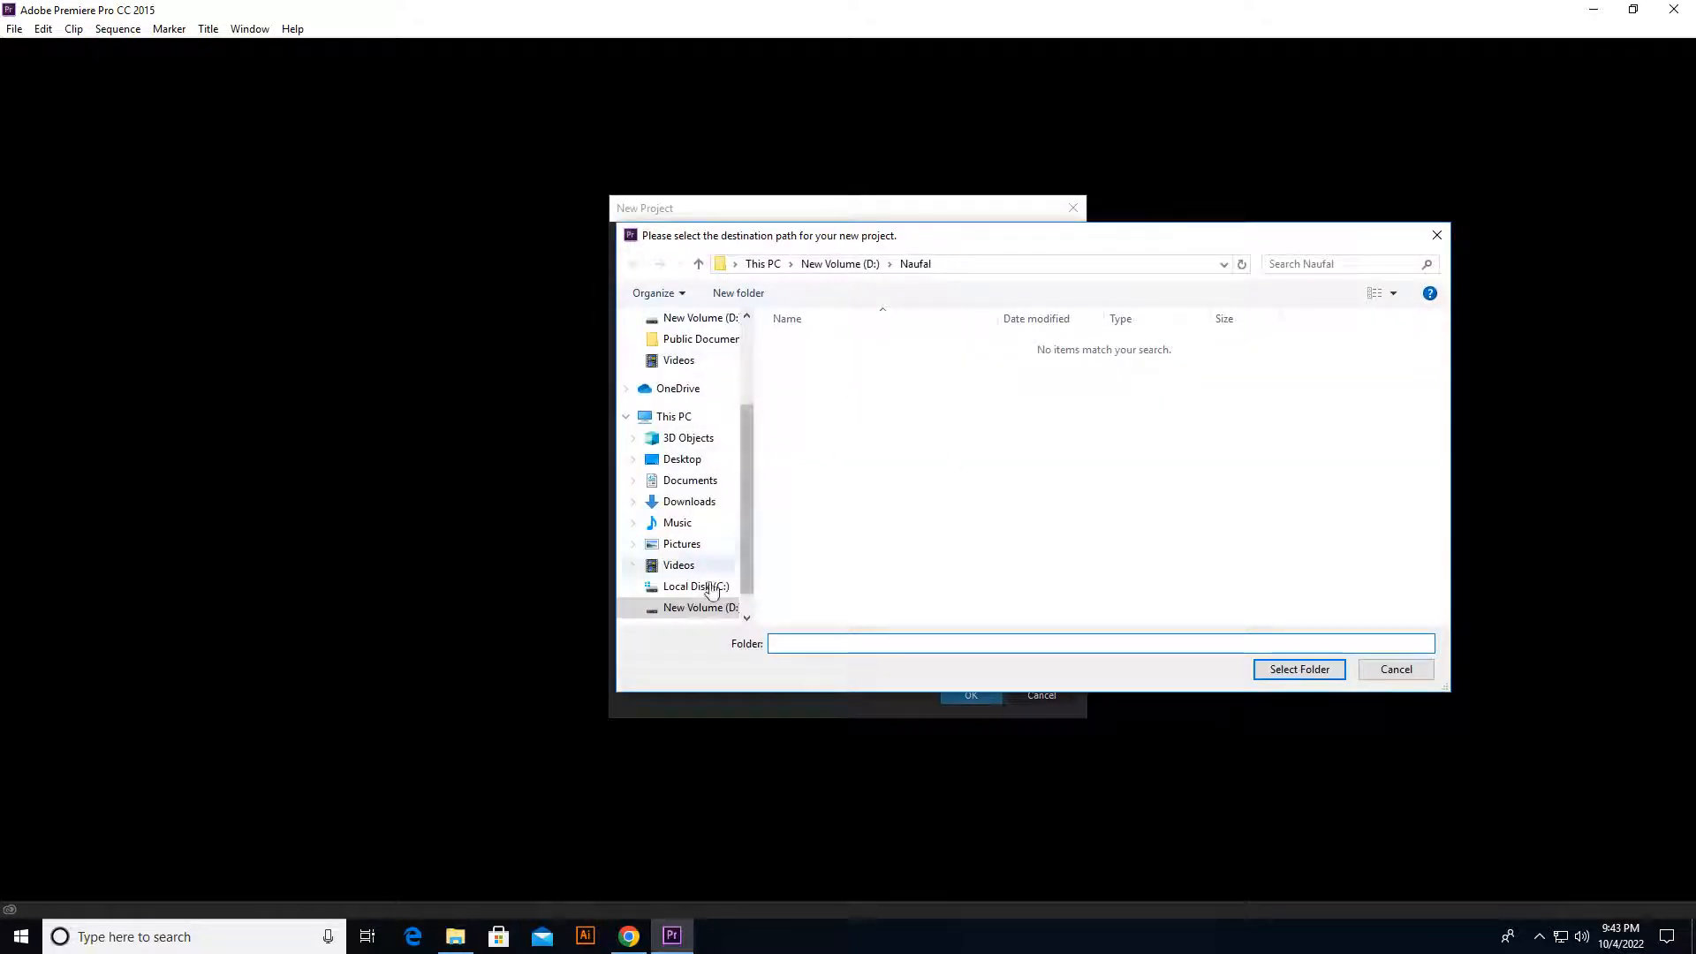
{"action": "left_click", "coordinate": [706, 607]}
{"action": "double_click", "coordinate": [806, 418]}
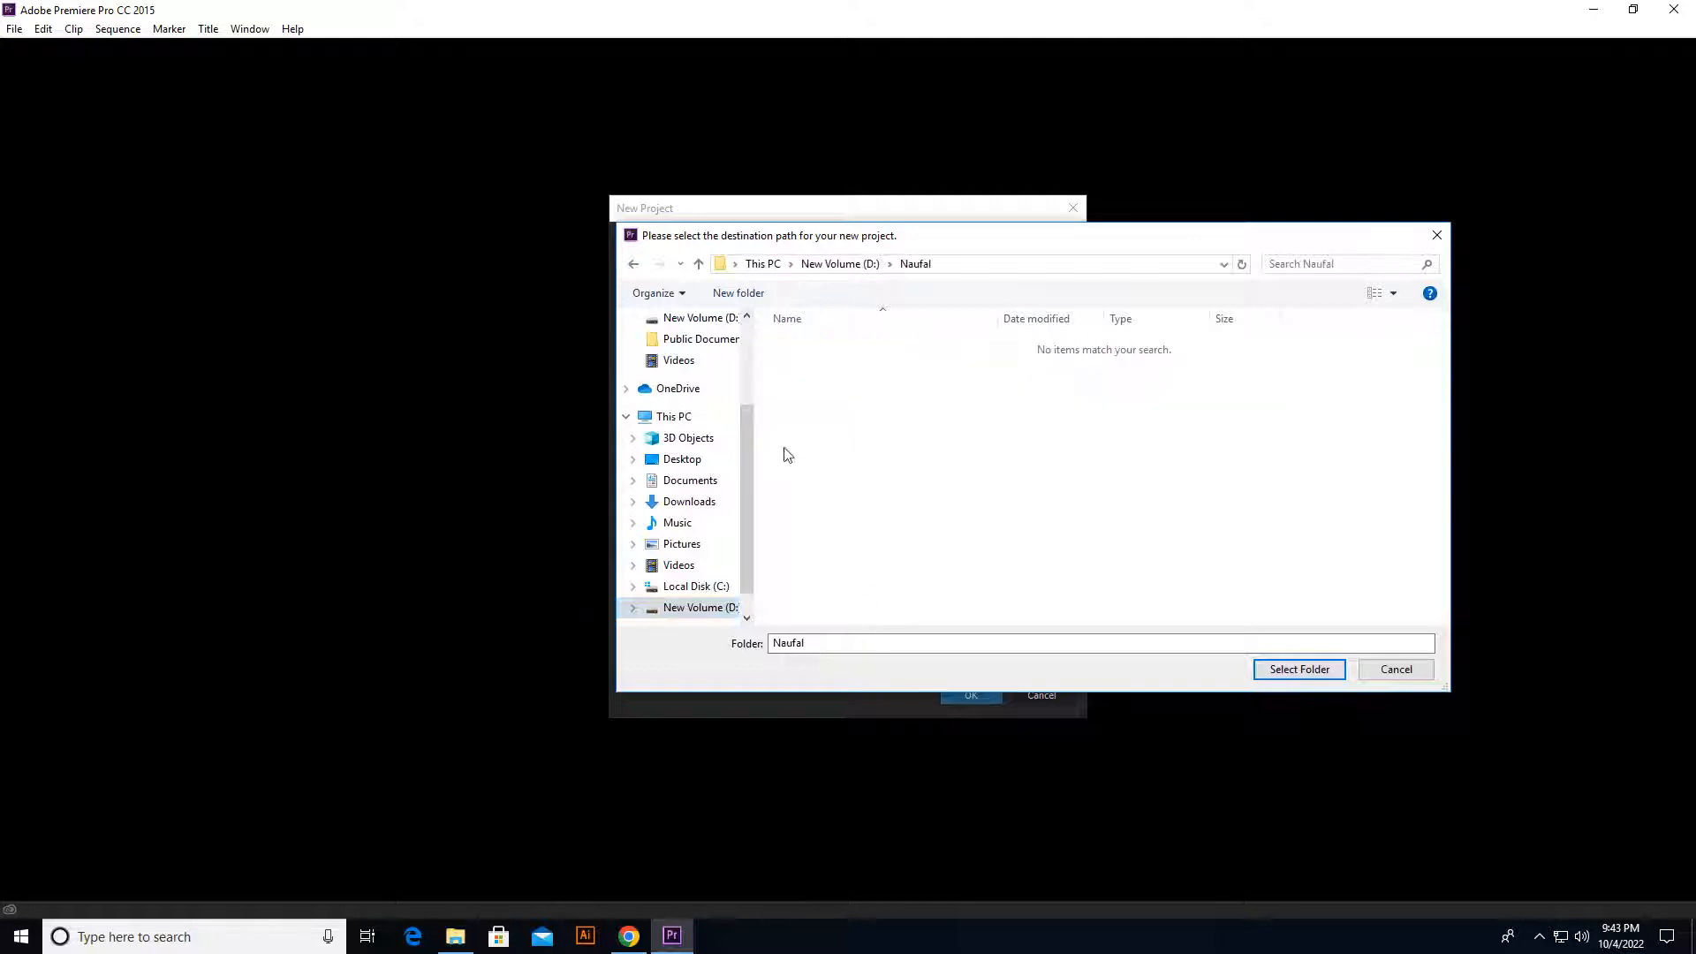
{"action": "left_click", "coordinate": [851, 639]}
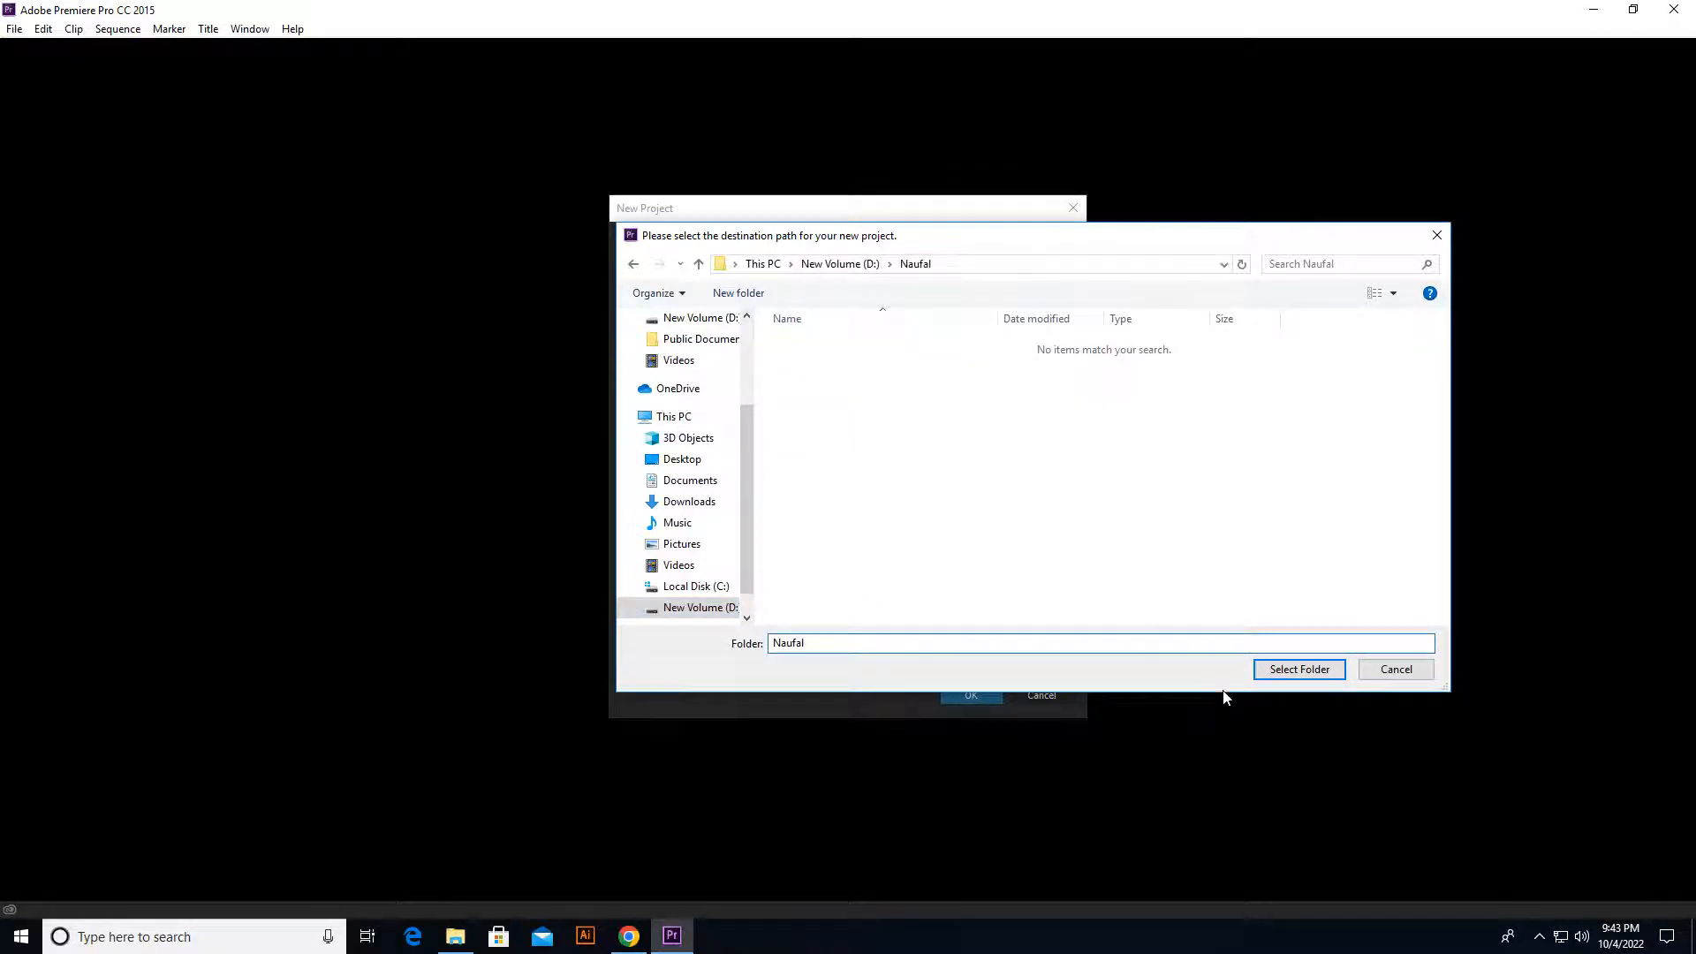
{"action": "left_click", "coordinate": [1281, 669]}
{"action": "left_click", "coordinate": [954, 696]}
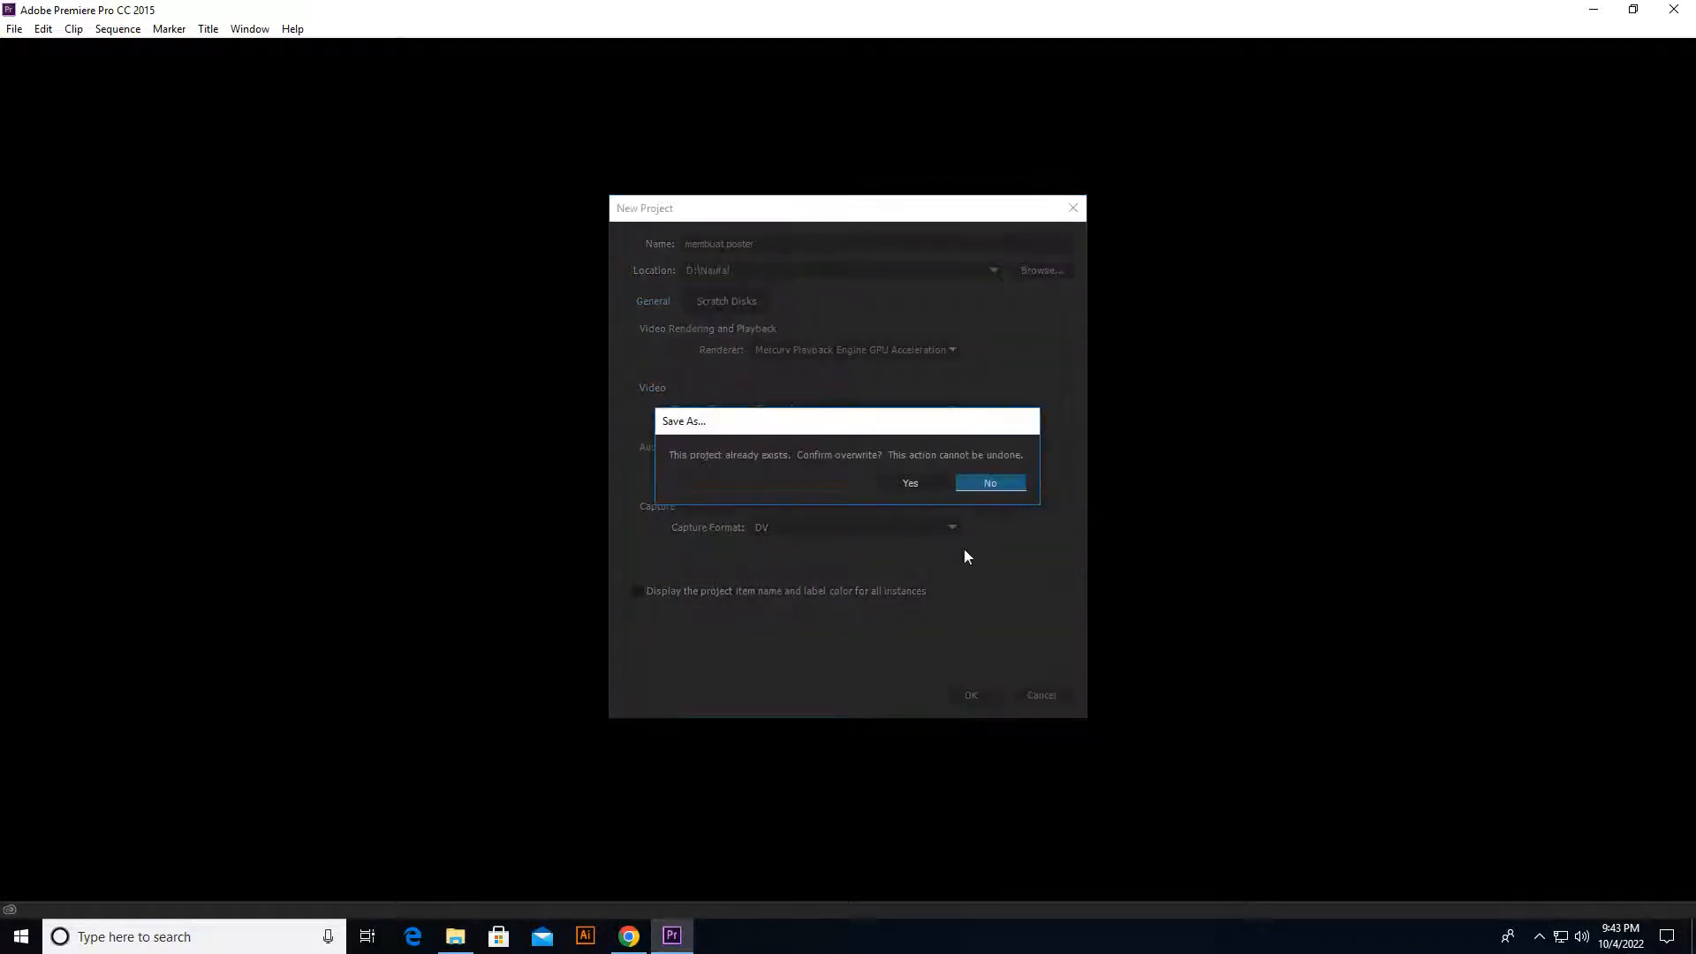
{"action": "left_click", "coordinate": [922, 486]}
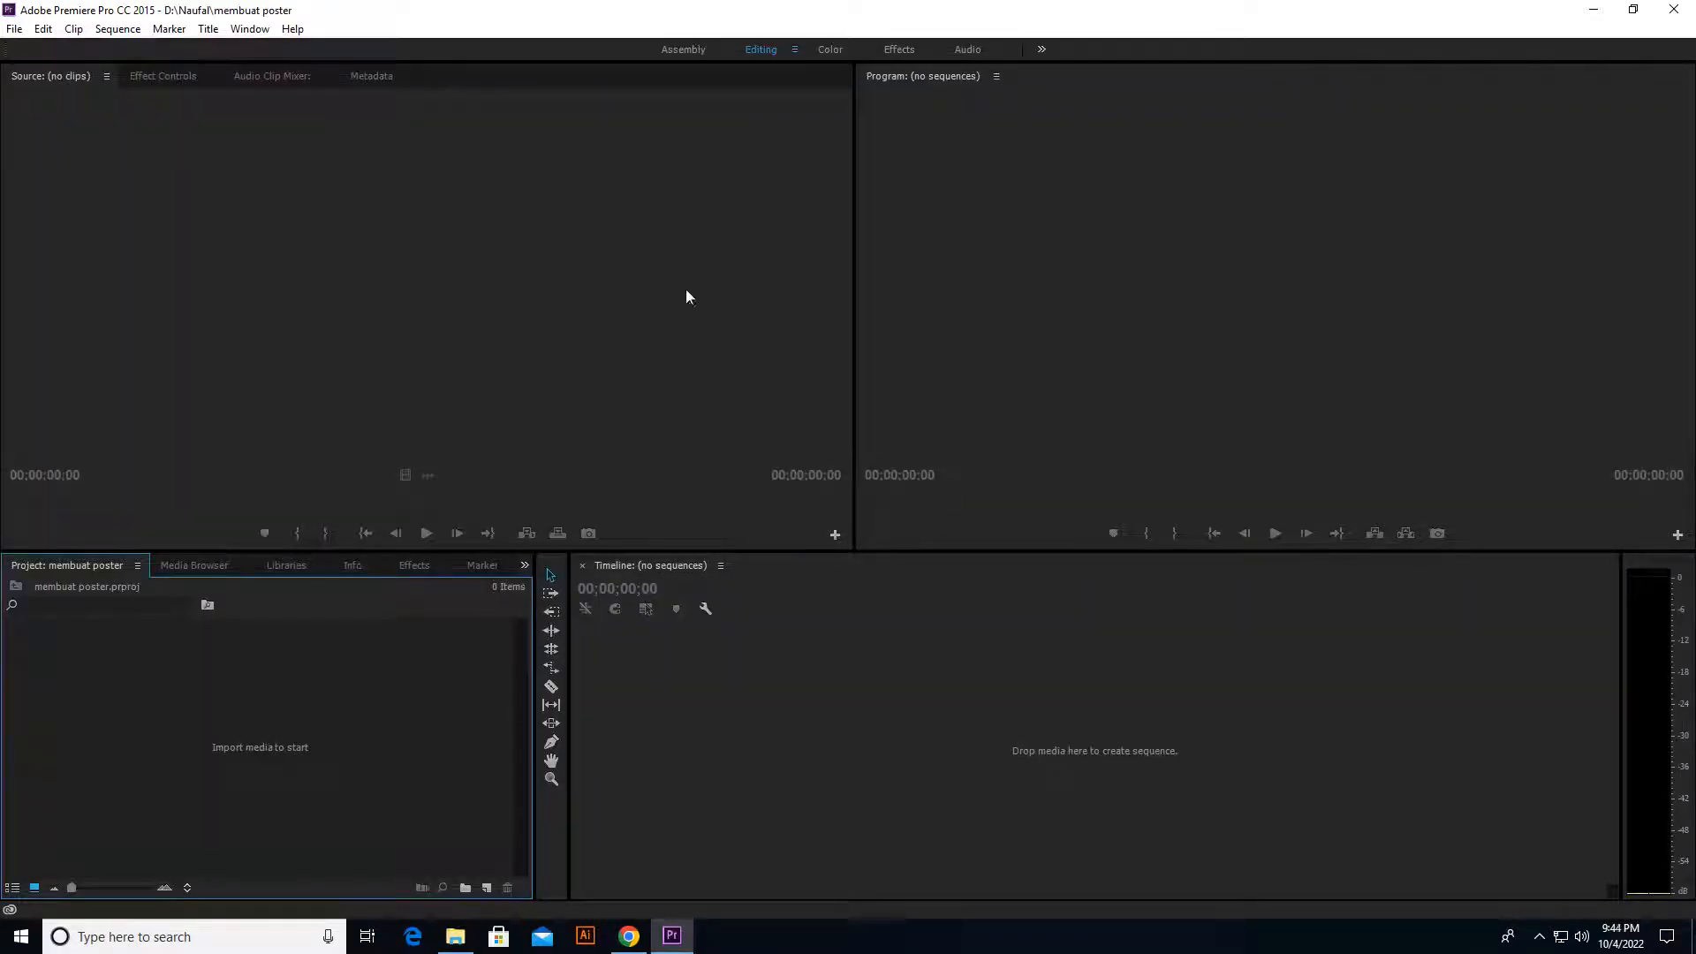
Step: Preview the Color and Assembly workspaces and return to the Editing workspace
{"action": "left_click", "coordinate": [238, 32]}
{"action": "mouse_move", "coordinate": [268, 55]}
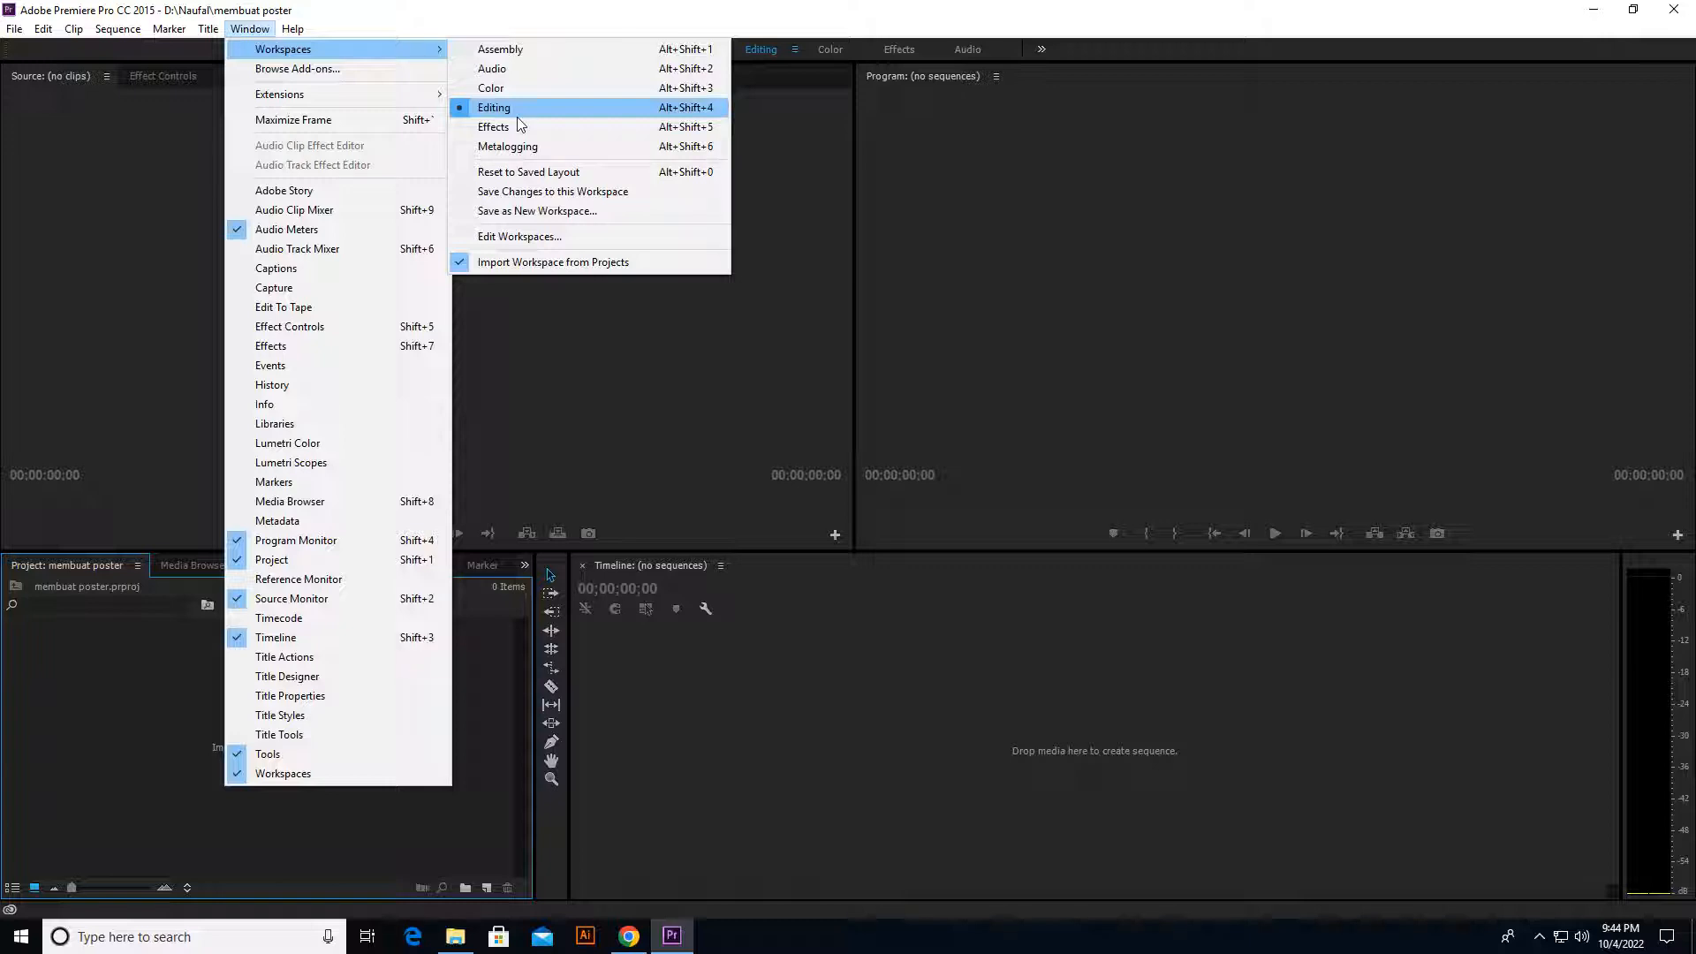
{"action": "left_click", "coordinate": [517, 89]}
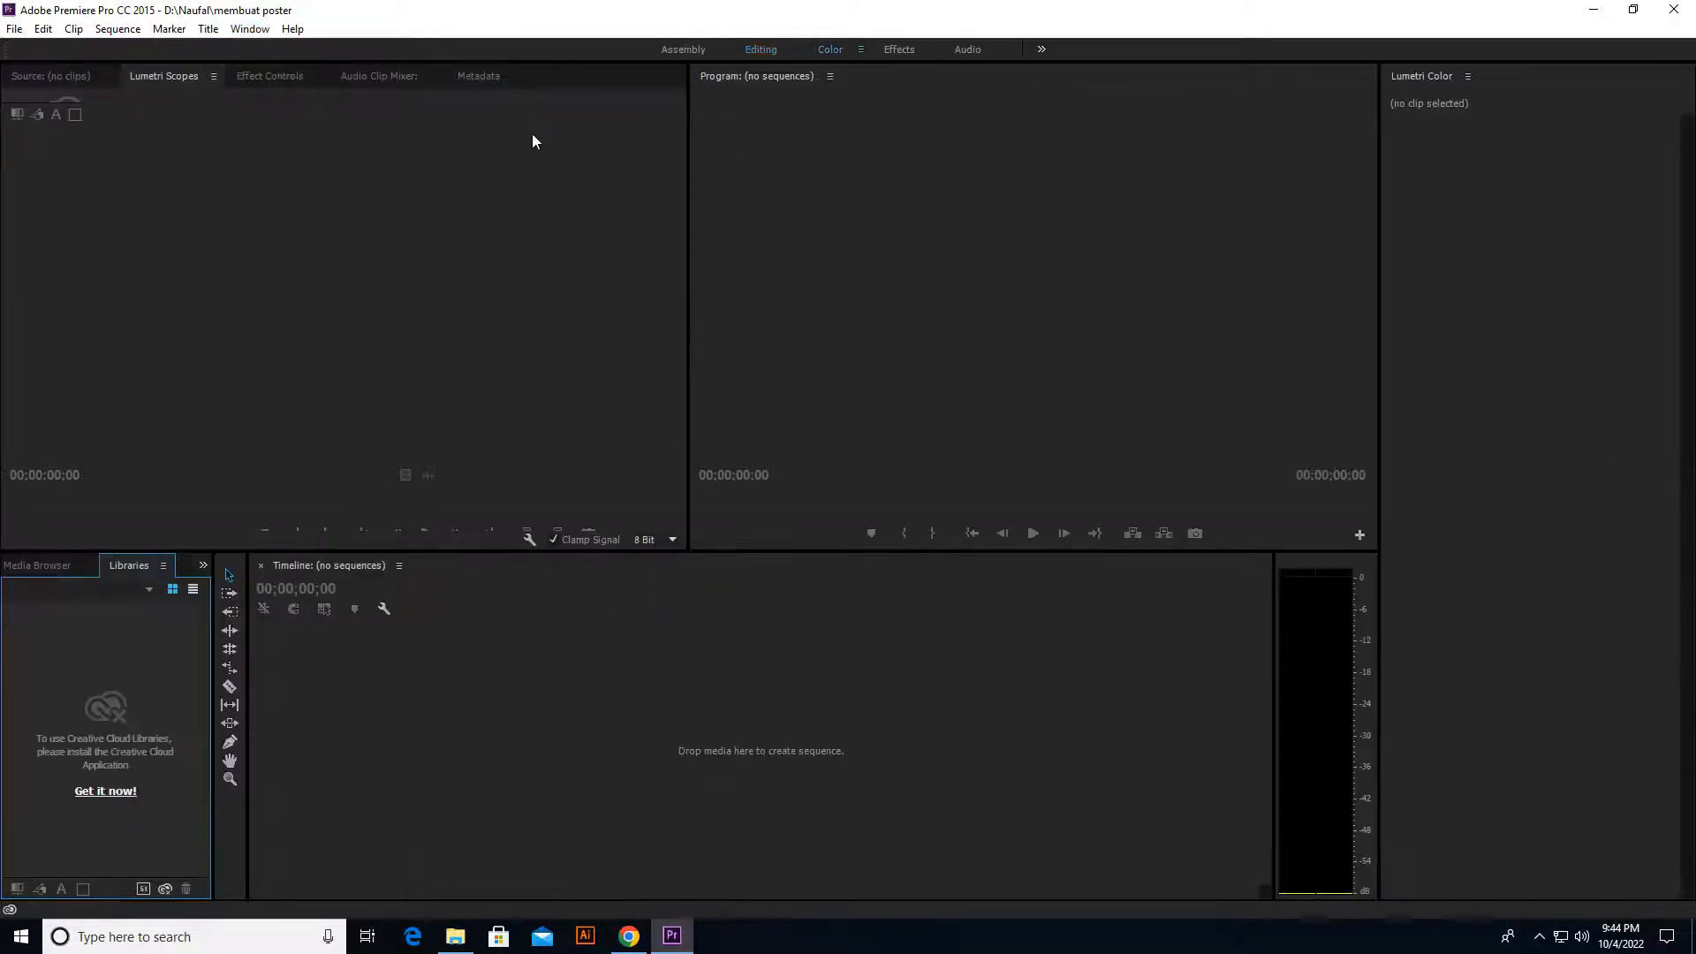
{"action": "left_click", "coordinate": [250, 30]}
{"action": "mouse_move", "coordinate": [291, 49]}
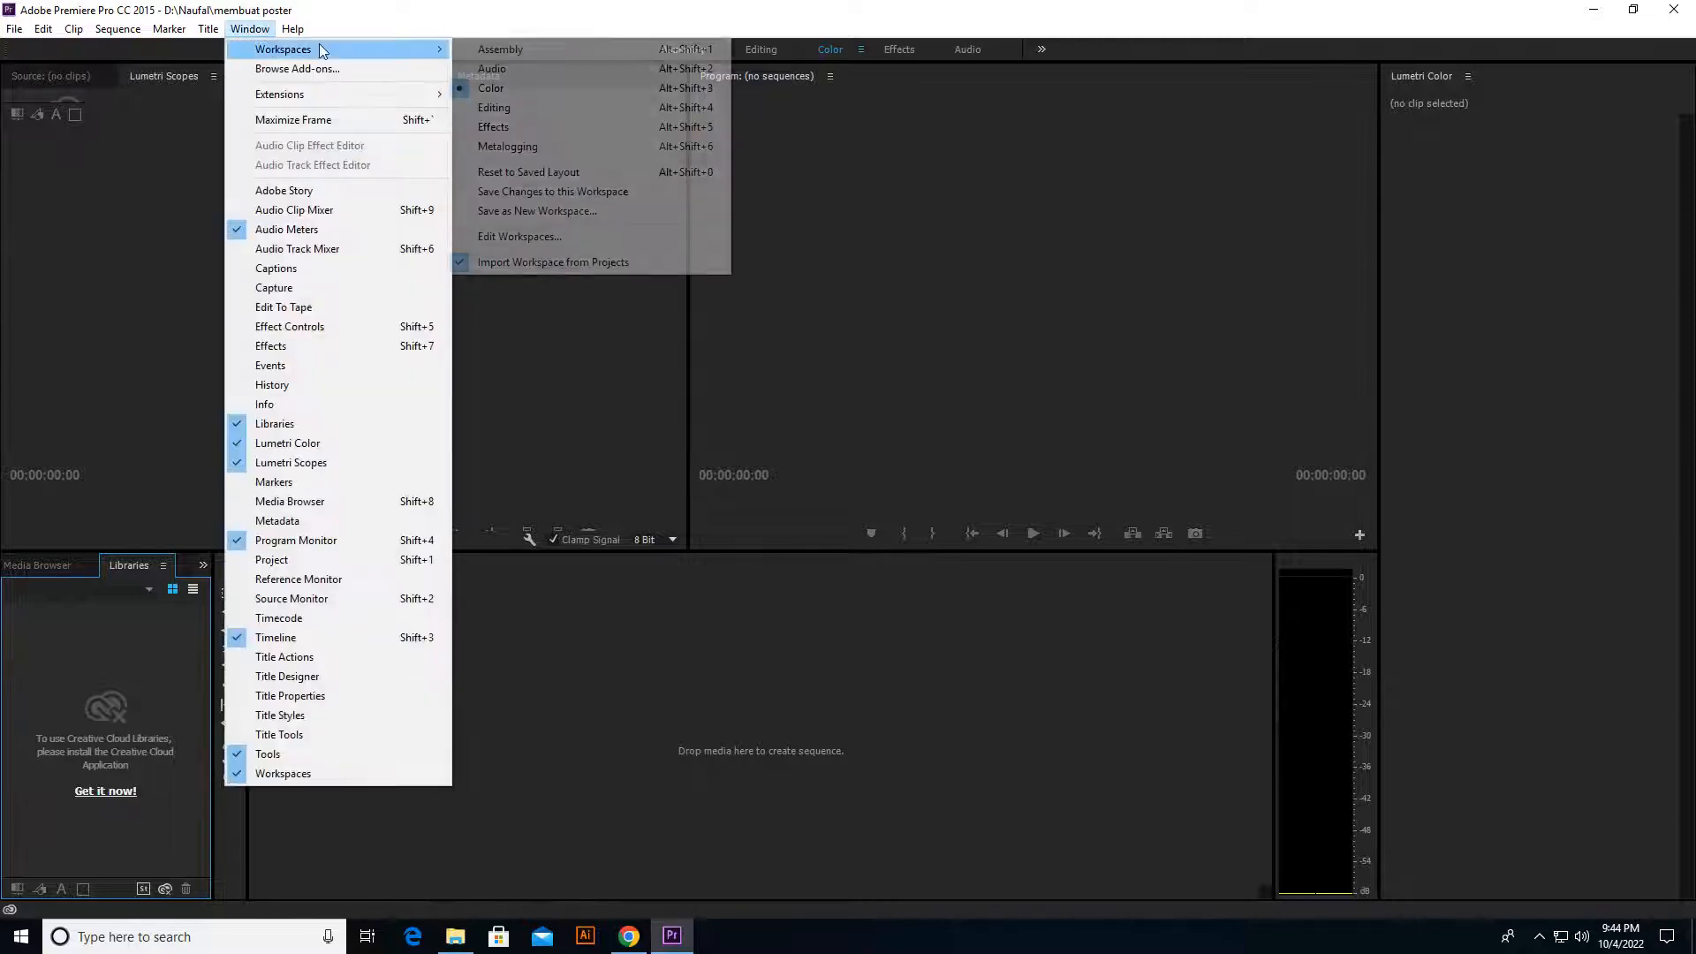
{"action": "left_click", "coordinate": [500, 49]}
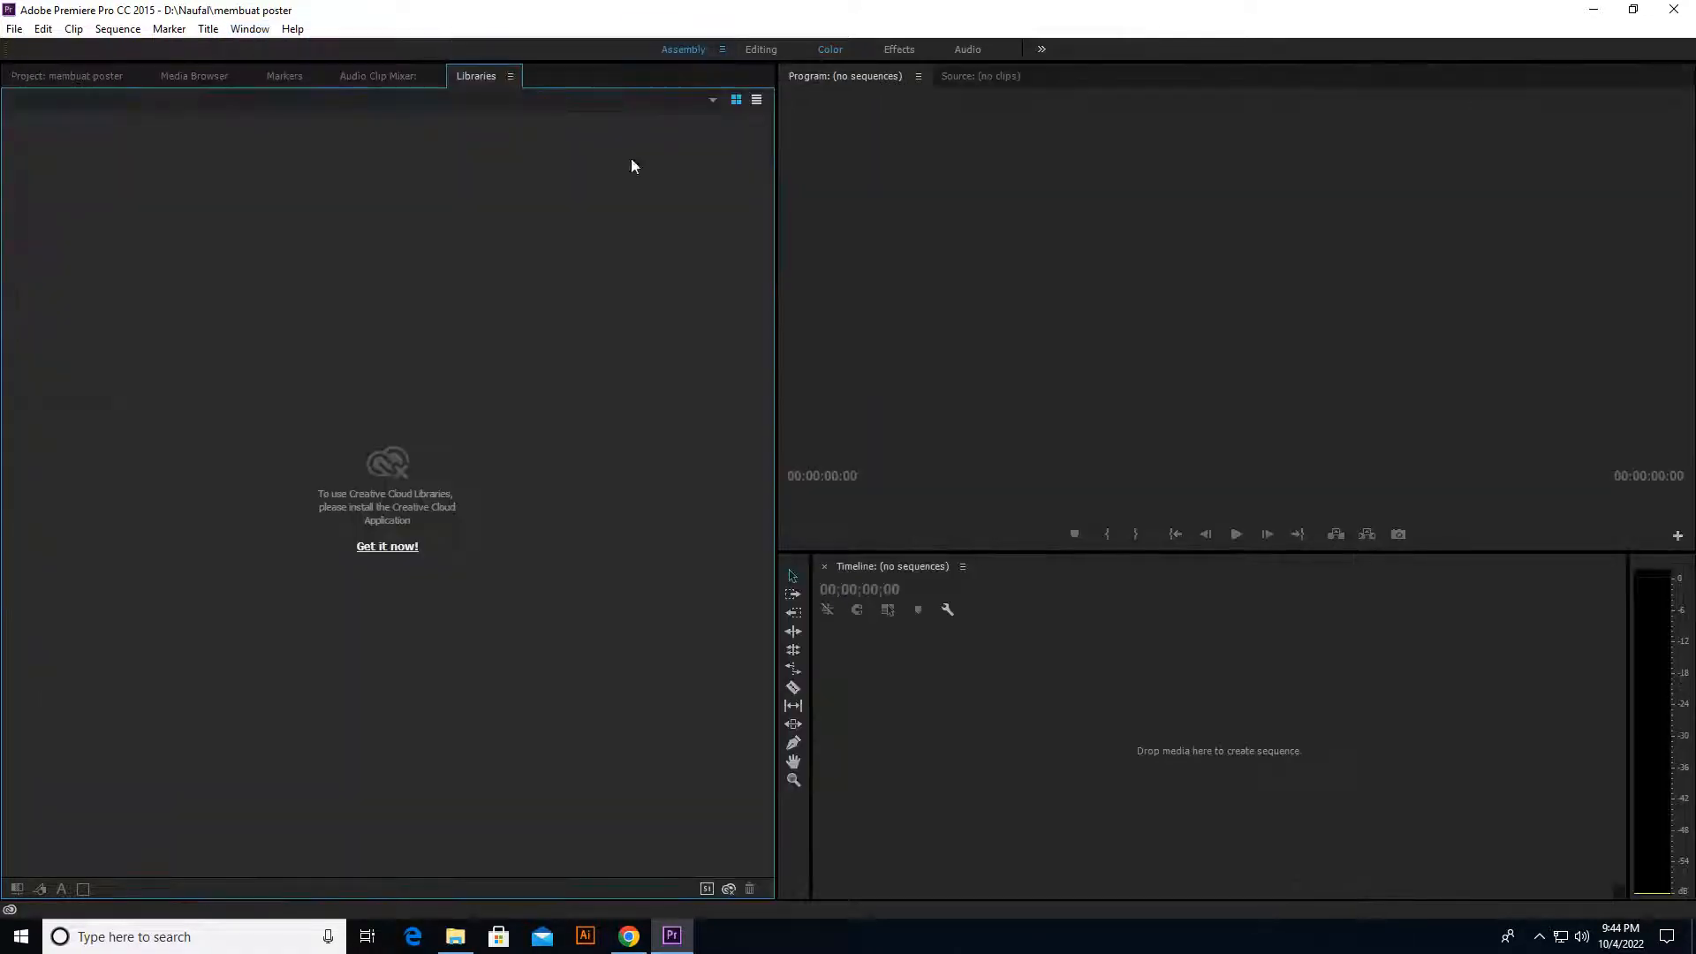
{"action": "left_click", "coordinate": [250, 29]}
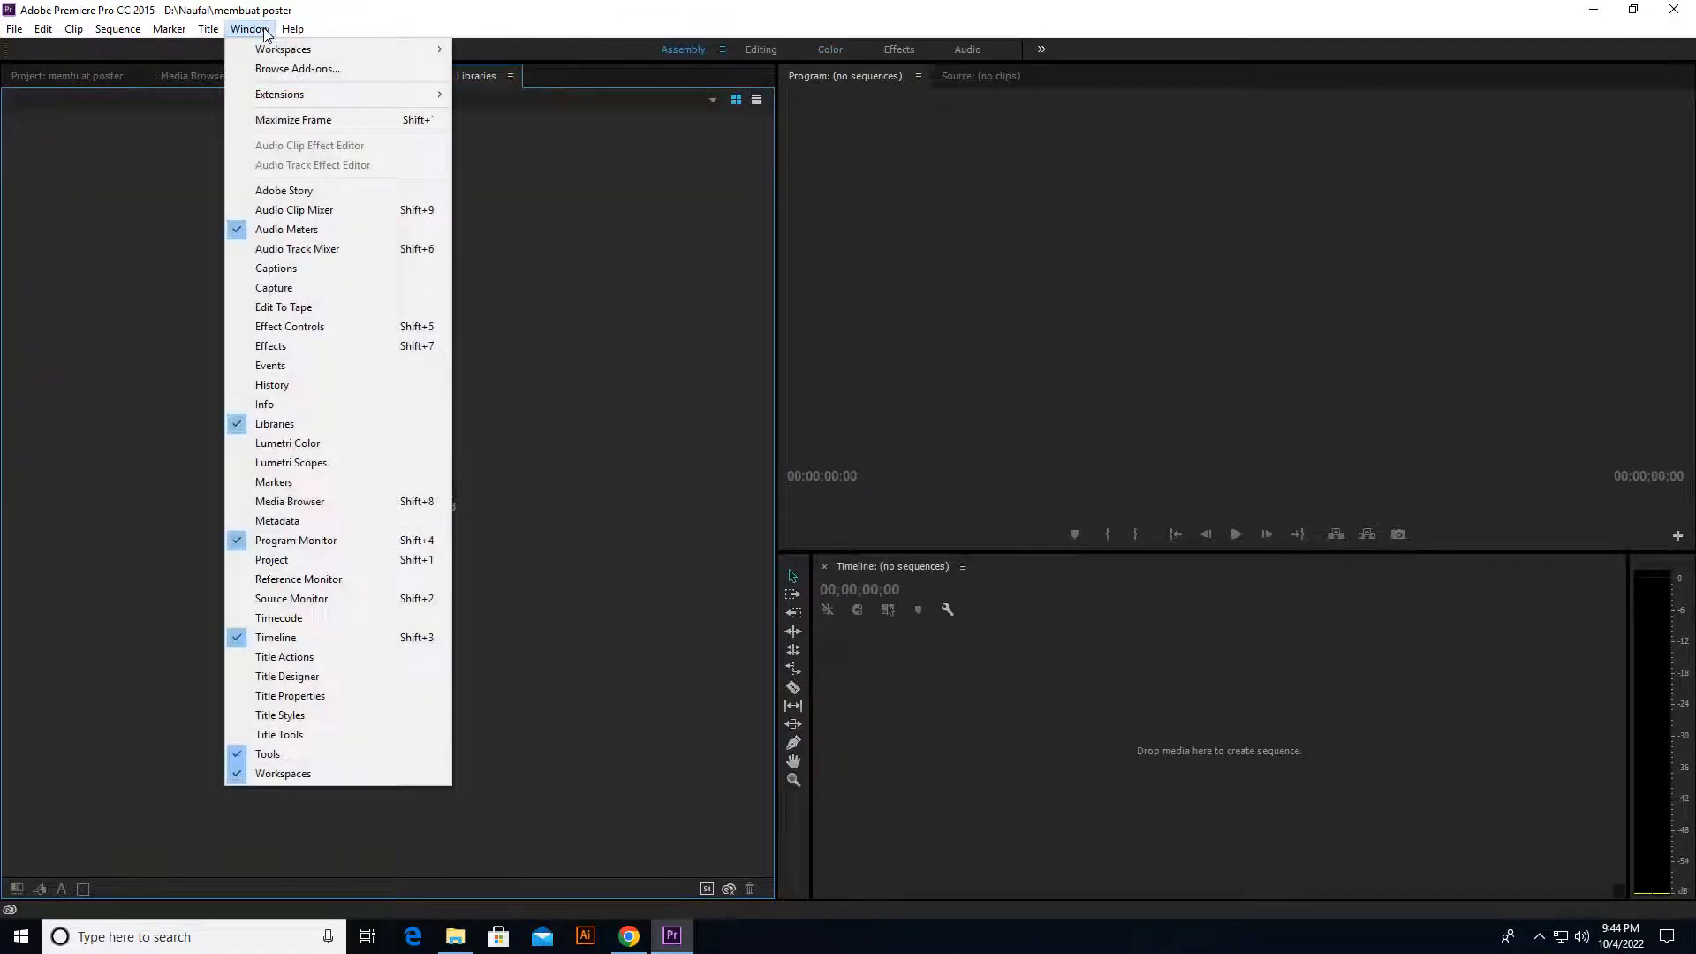
{"action": "mouse_move", "coordinate": [386, 50]}
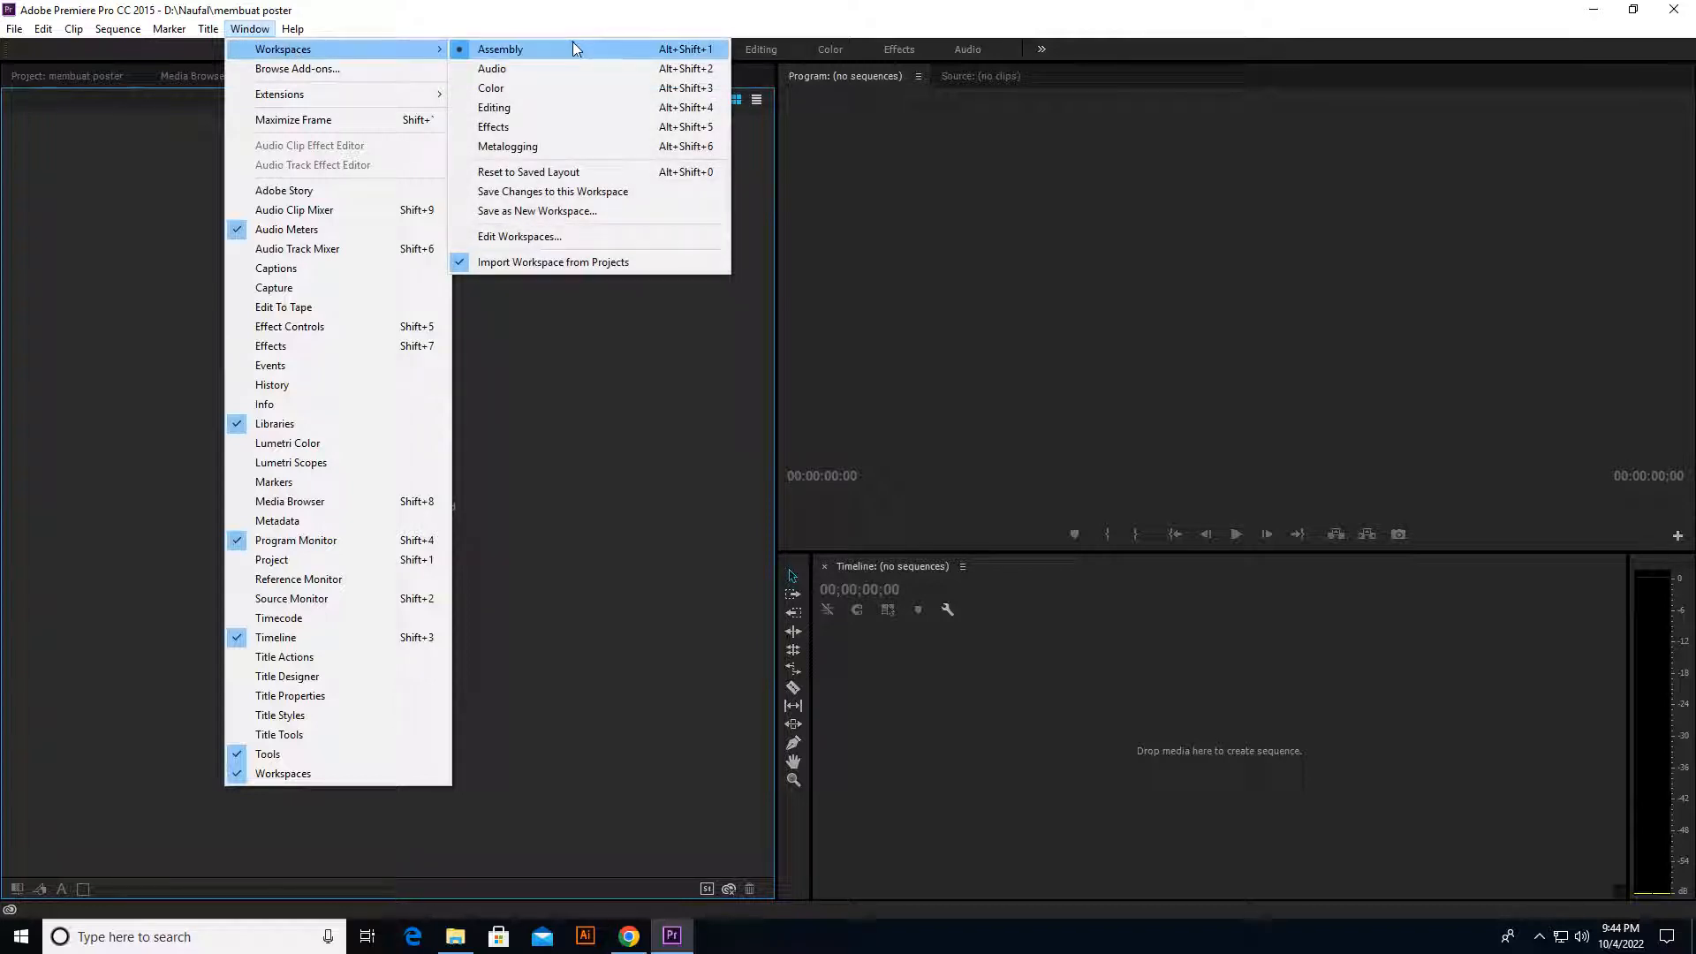
{"action": "left_click", "coordinate": [530, 106]}
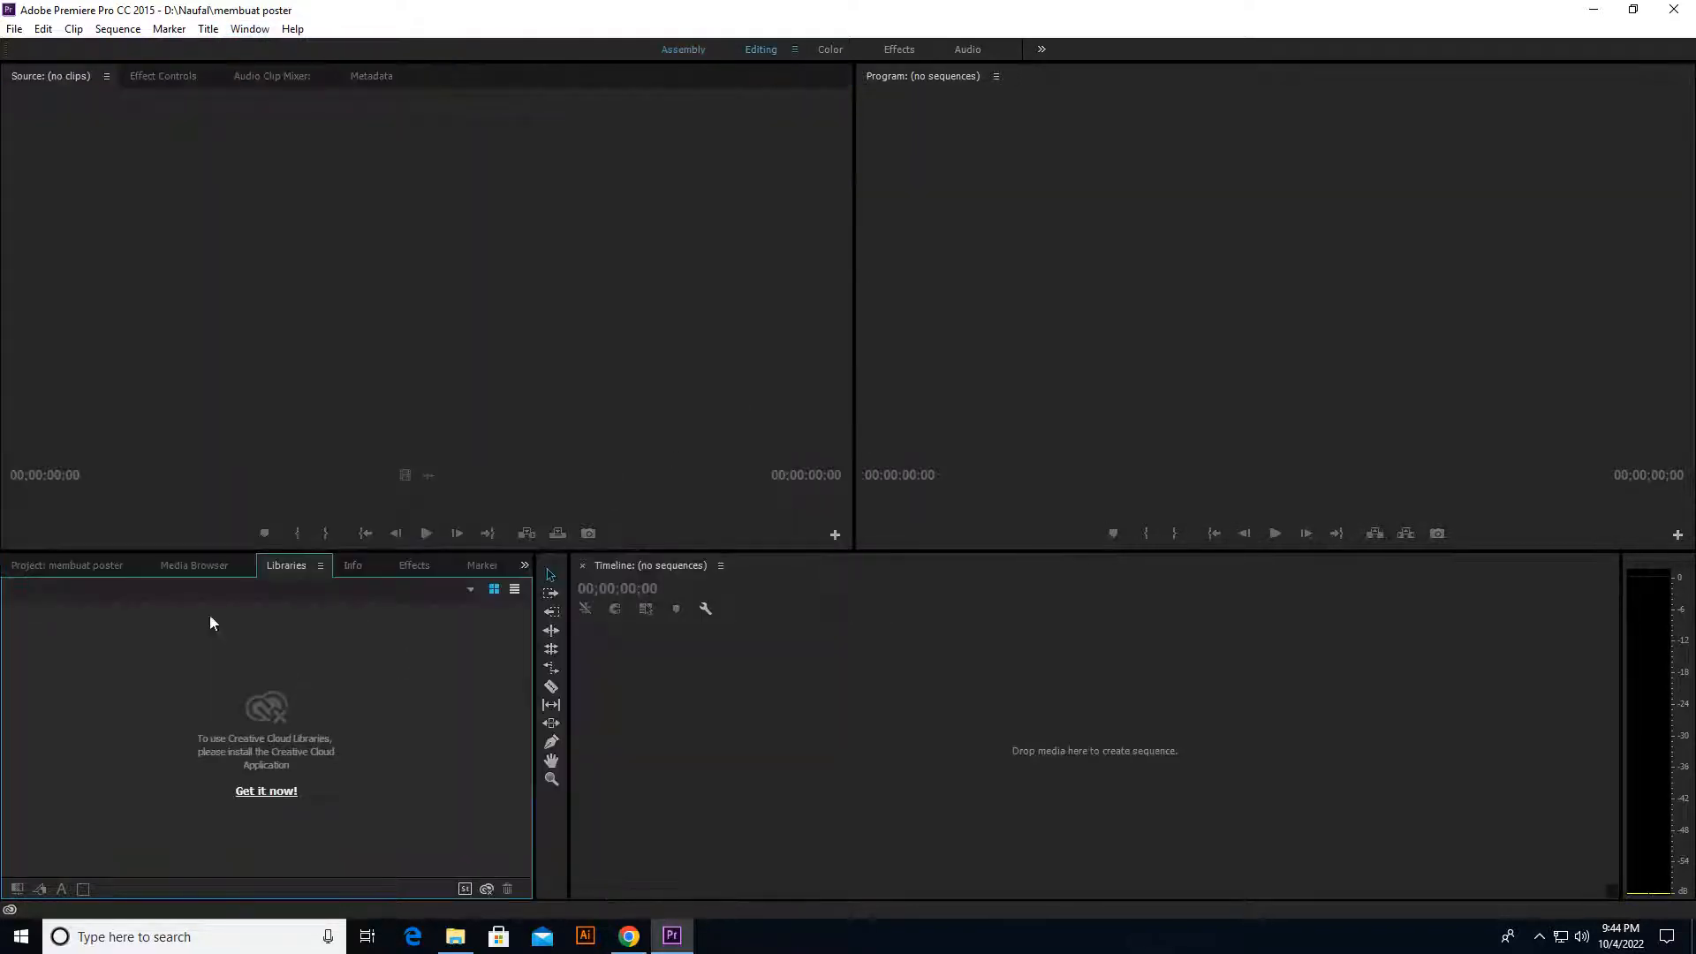
Step: Import the three video files from the open File Explorer folder into the project
{"action": "left_click", "coordinate": [30, 569]}
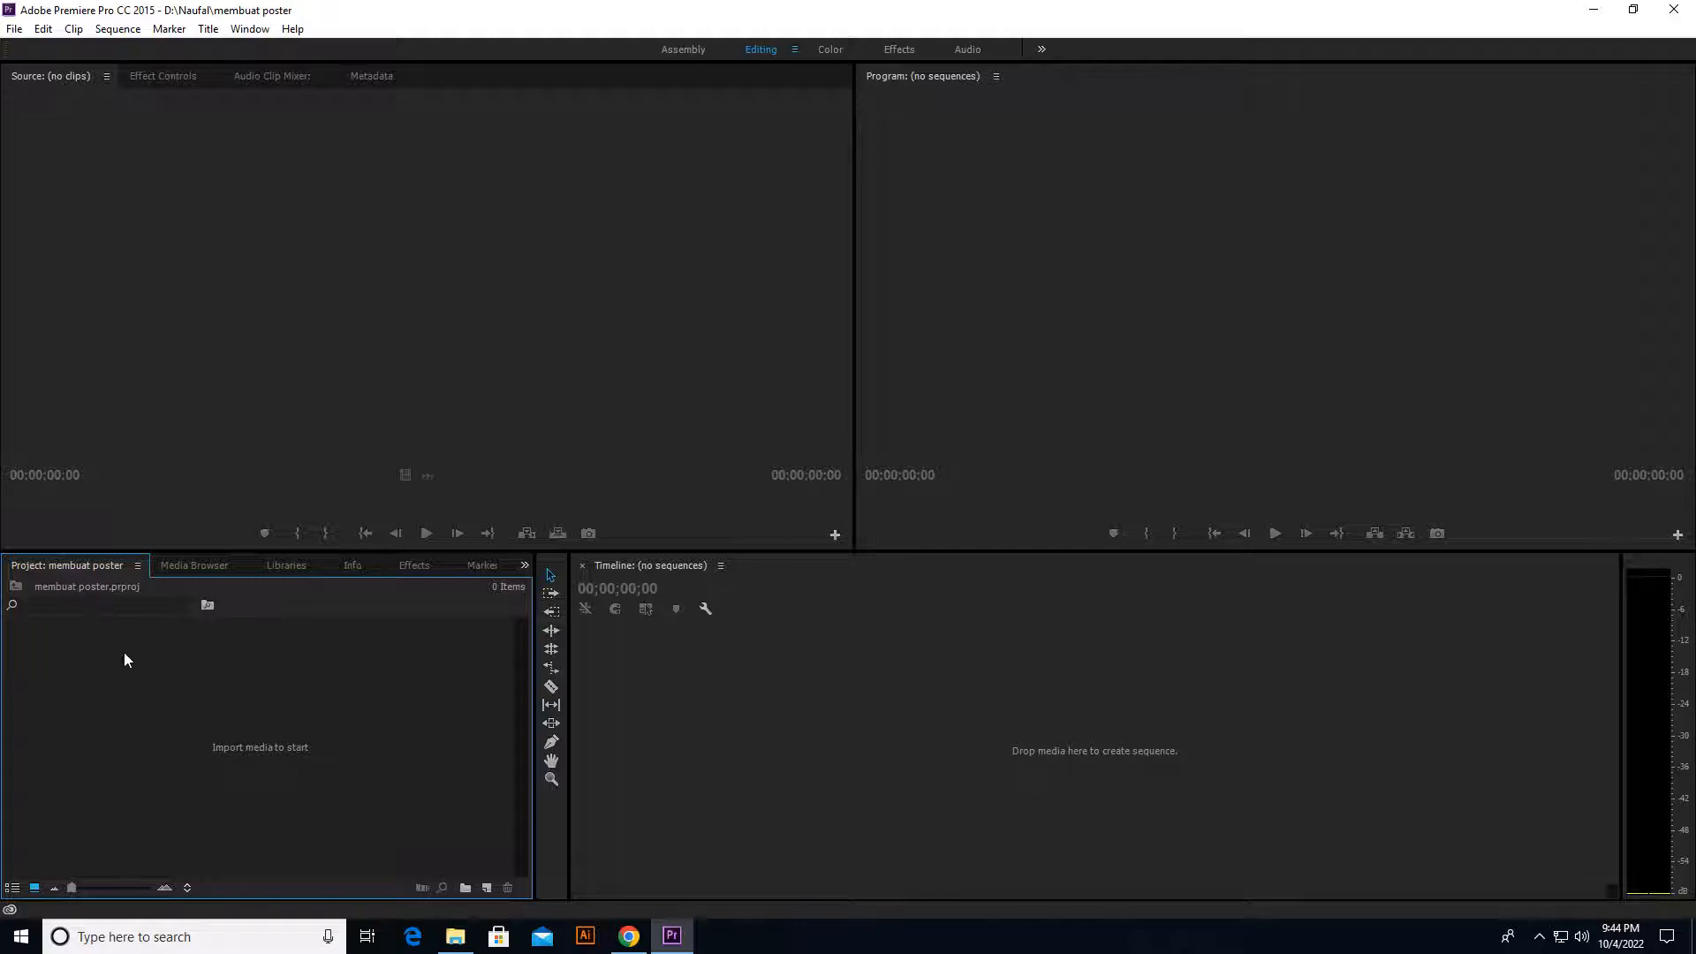
{"action": "key", "text": "alt+Tab"}
{"action": "left_click_drag", "start_coordinate": [542, 259], "coordinate": [320, 767]}
{"action": "key", "text": "alt+Tab"}
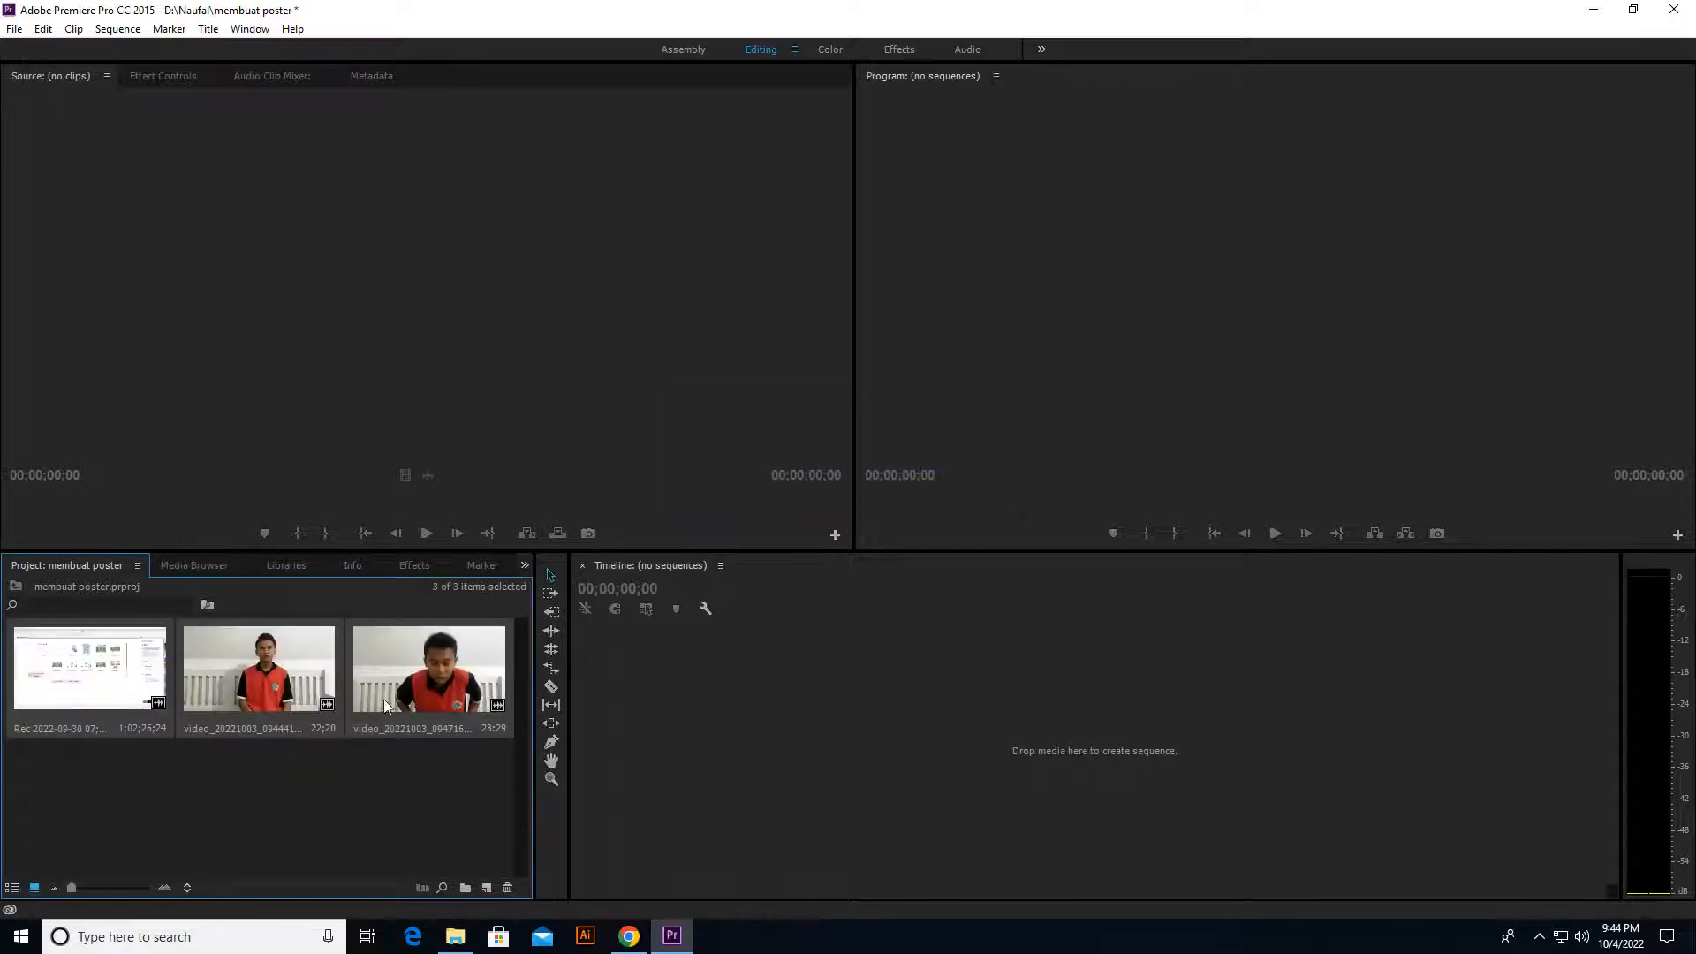
{"action": "left_click", "coordinate": [306, 772]}
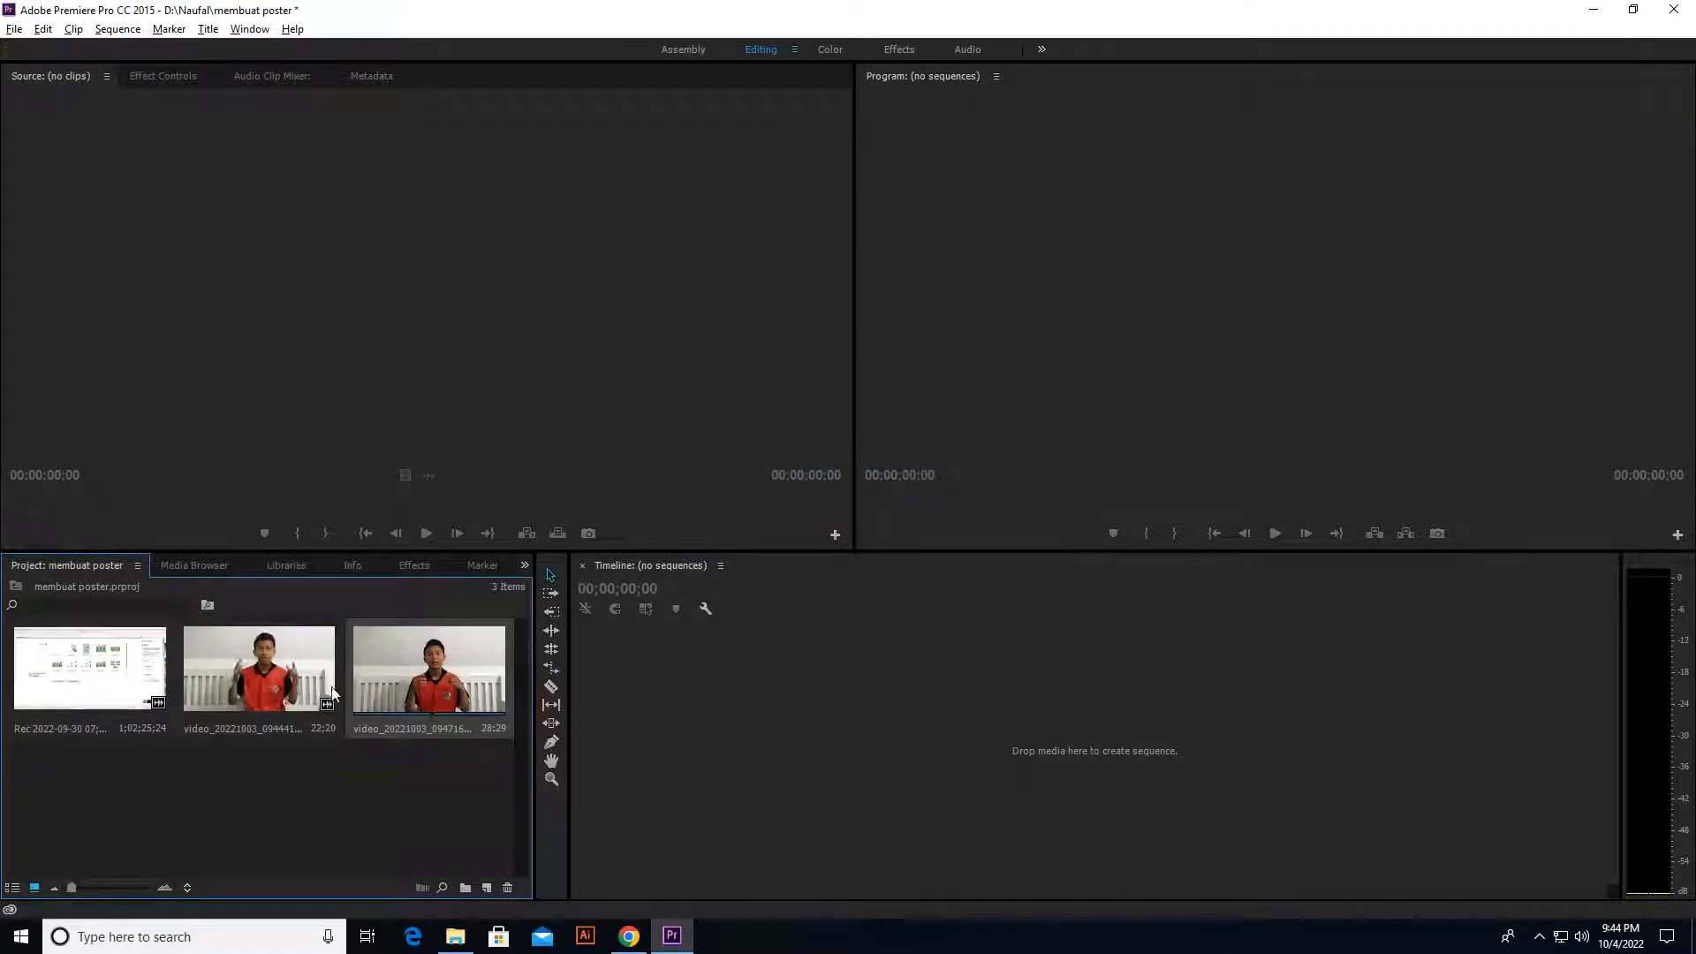
Step: Play the beginning of video_20221003_094716_edit in the Source Monitor and return its playhead to the start
{"action": "double_click", "coordinate": [385, 687]}
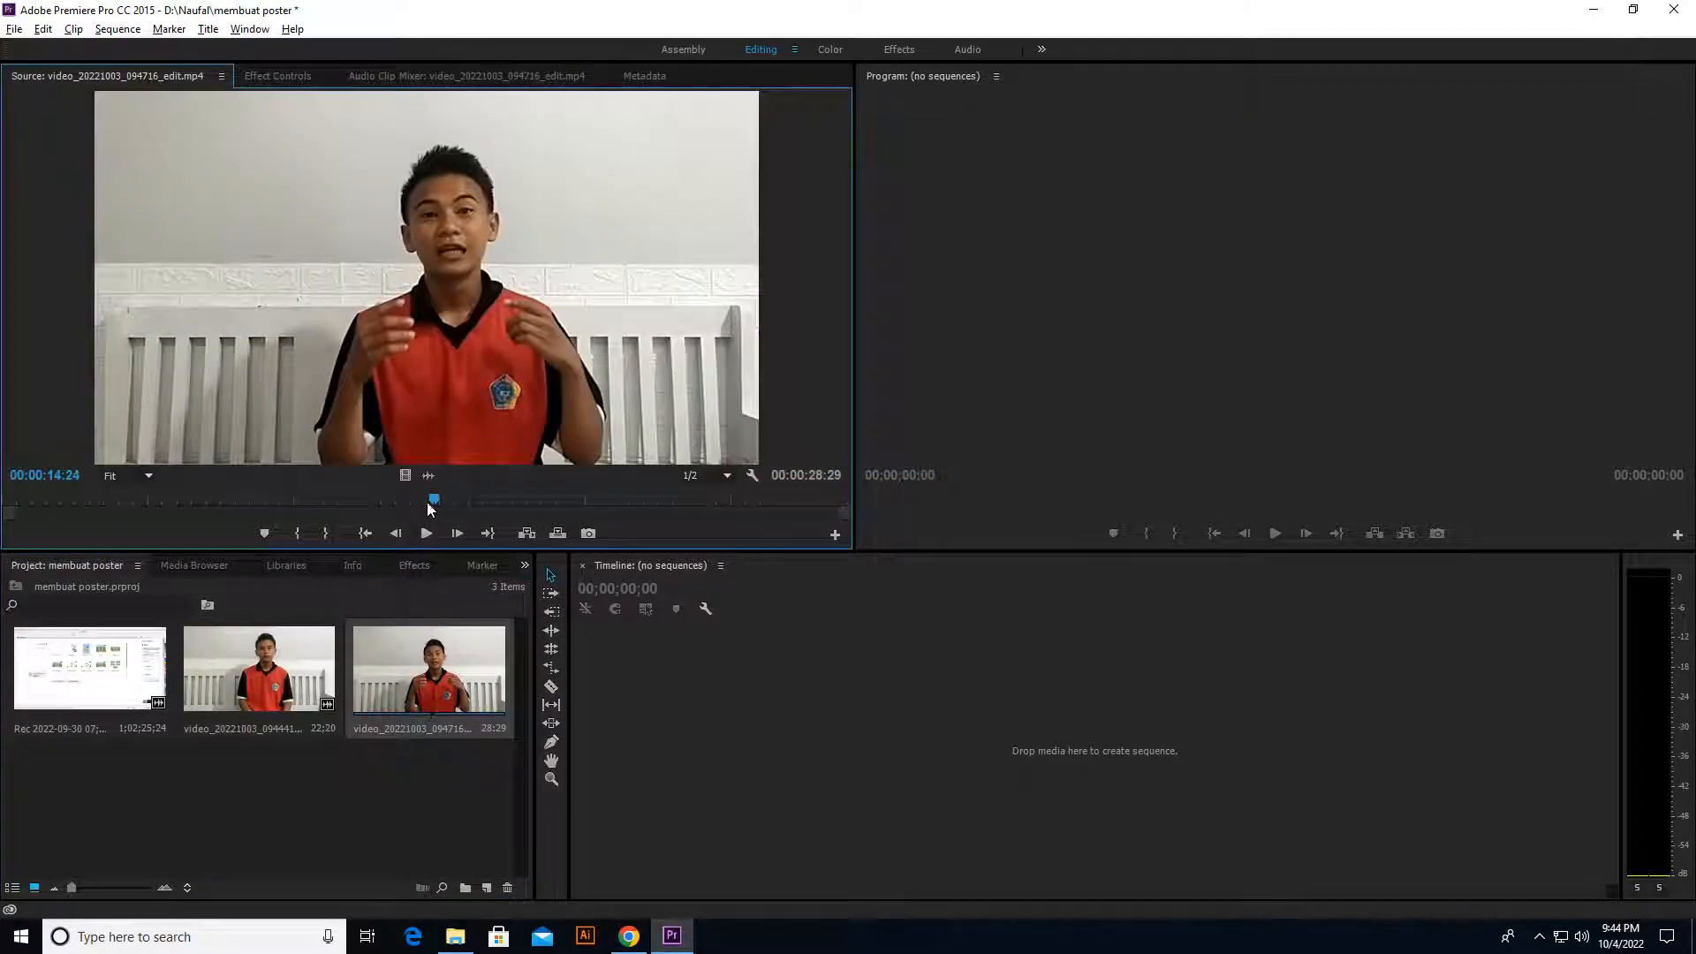
{"action": "left_click_drag", "start_coordinate": [431, 508], "coordinate": [14, 505]}
{"action": "left_click", "coordinate": [427, 533]}
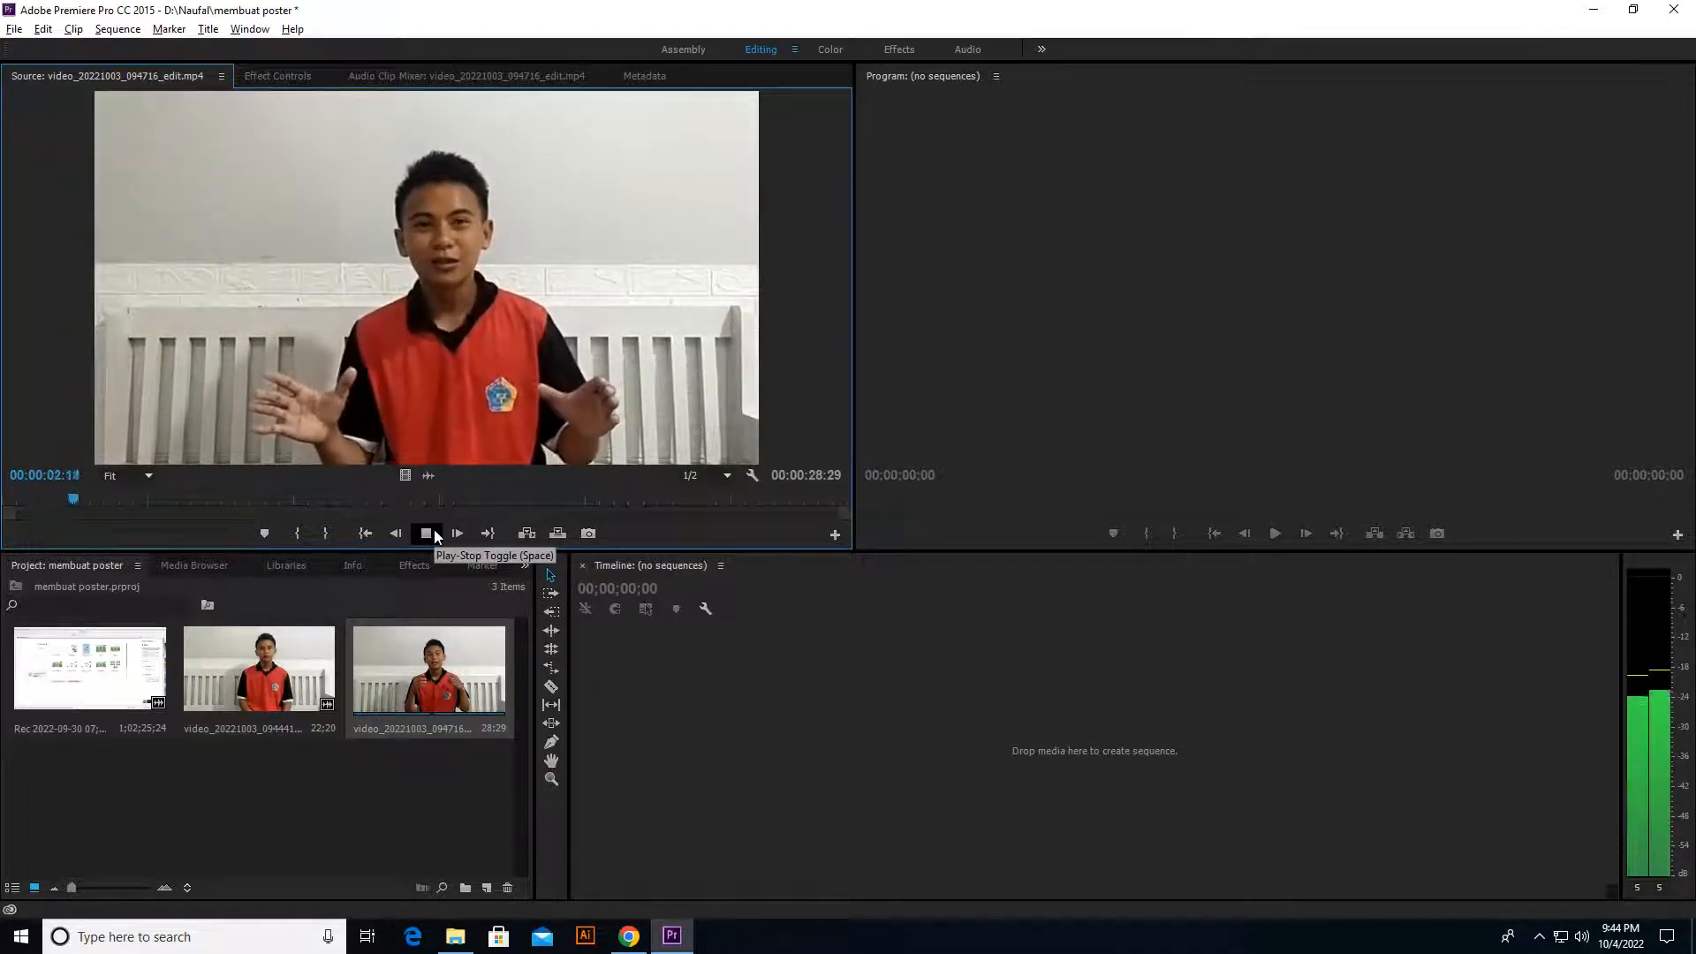
{"action": "left_click", "coordinate": [425, 535]}
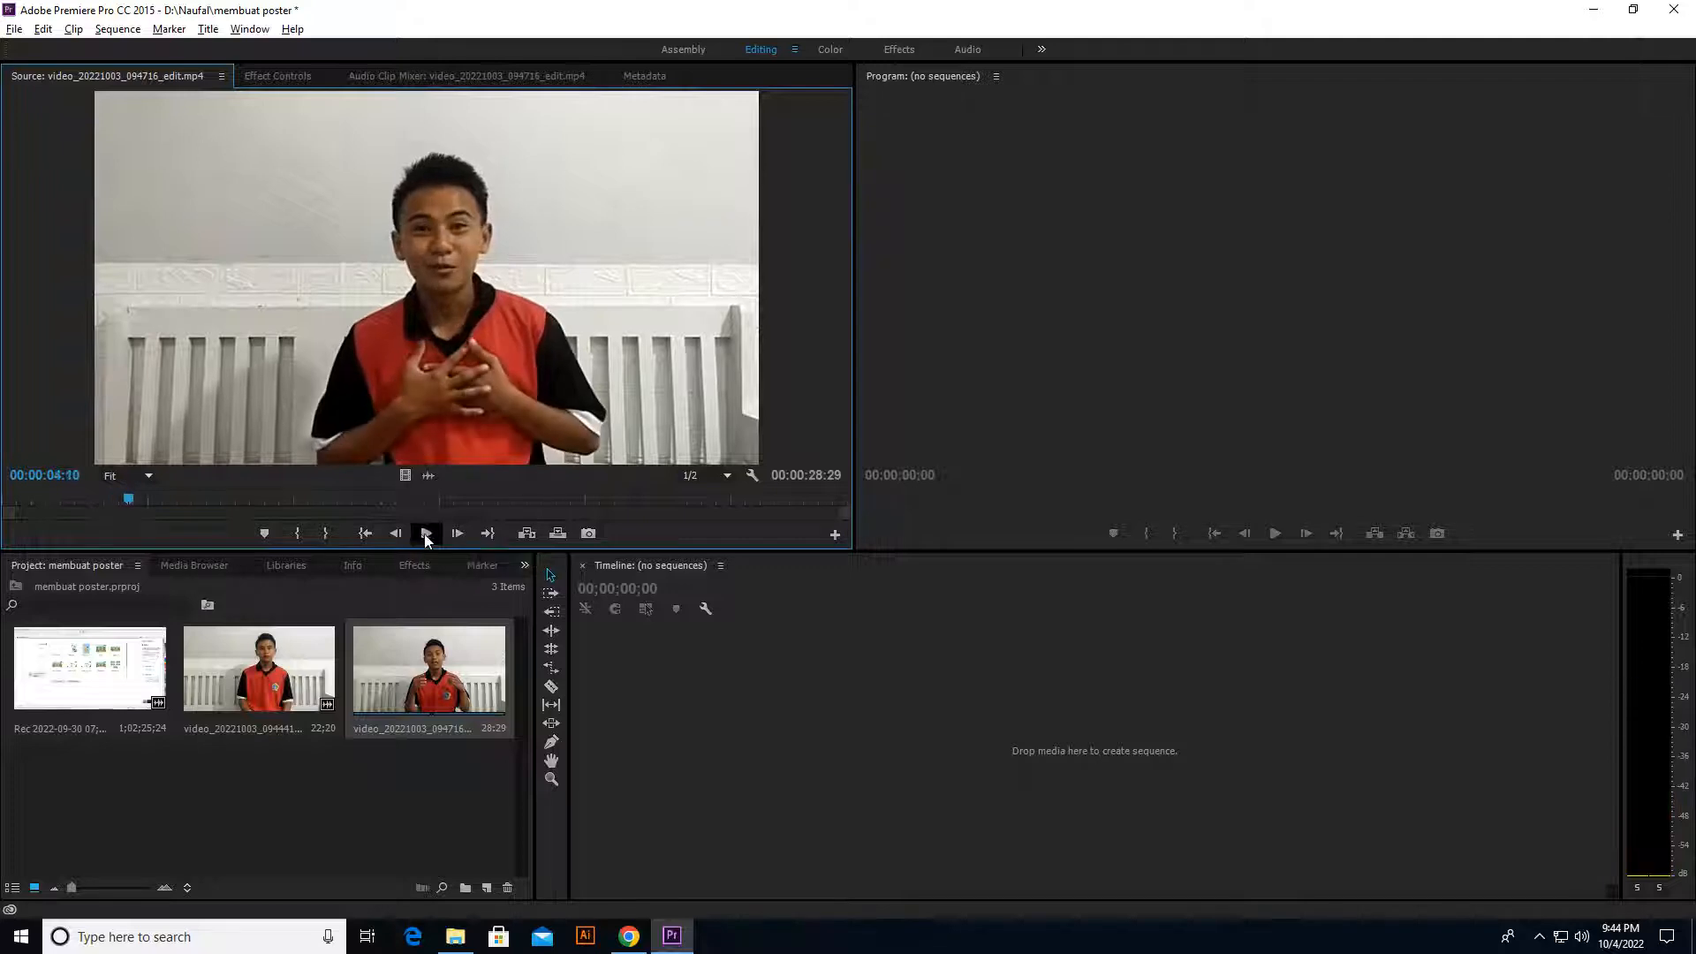
{"action": "left_click_drag", "start_coordinate": [124, 502], "coordinate": [4, 506]}
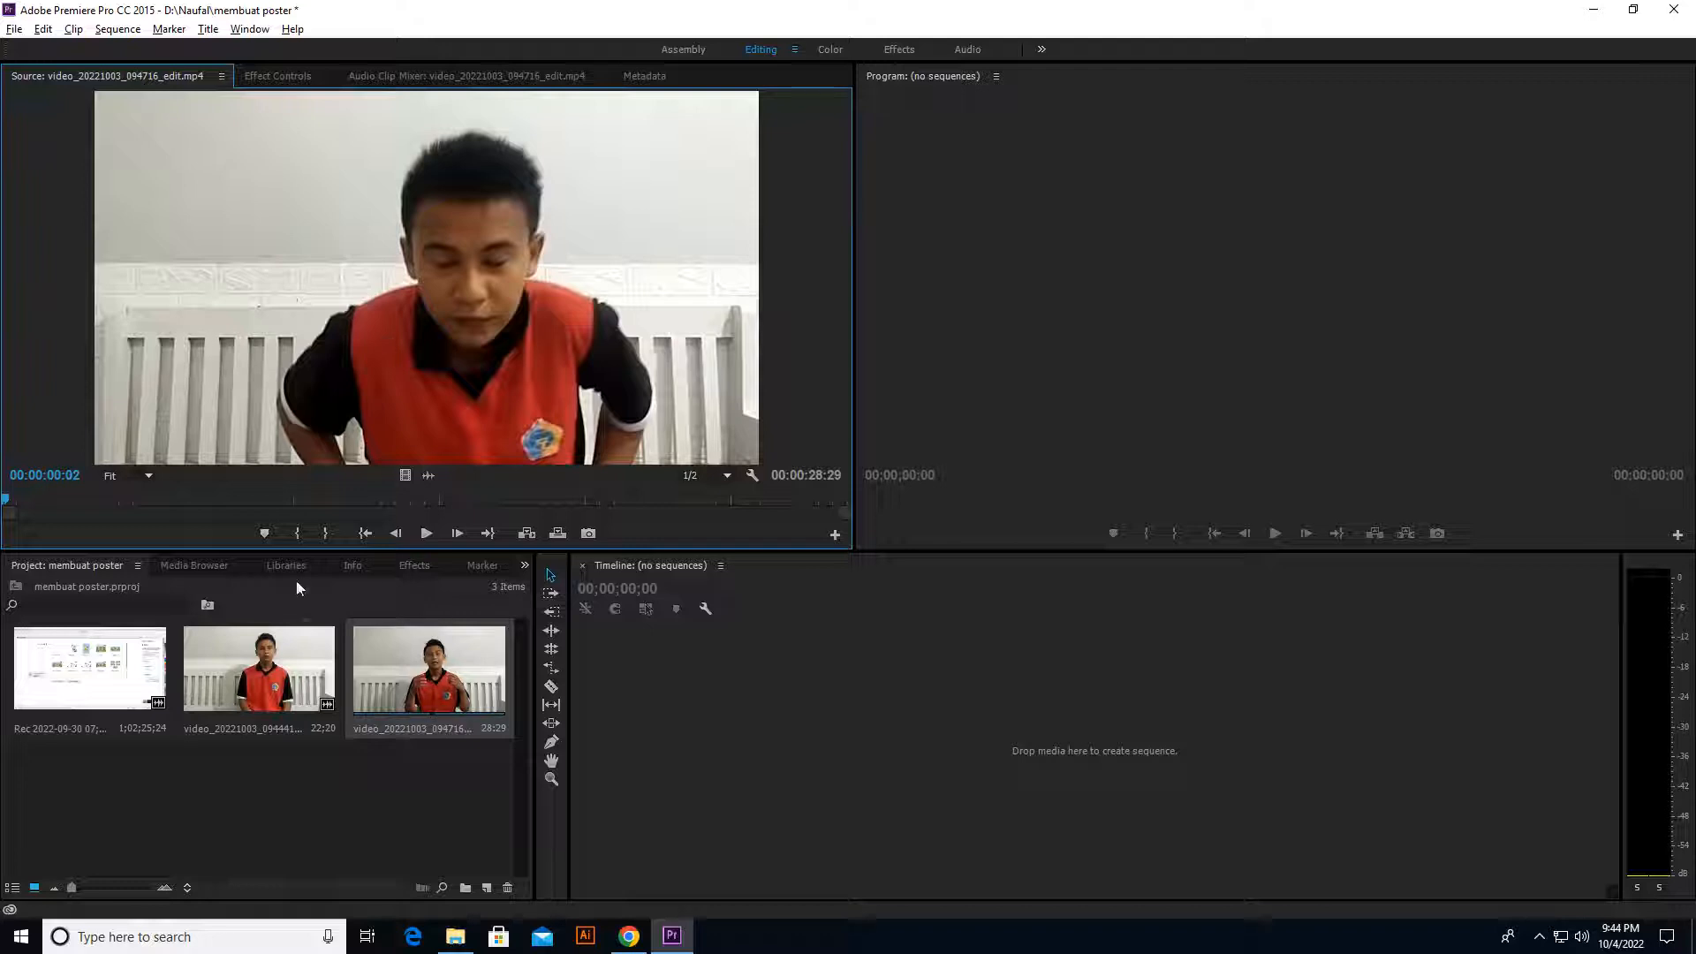
Step: Adjust the audio gain of video_20221003_094716_edit by 5 dB and play the clip to check its level
{"action": "right_click", "coordinate": [411, 696]}
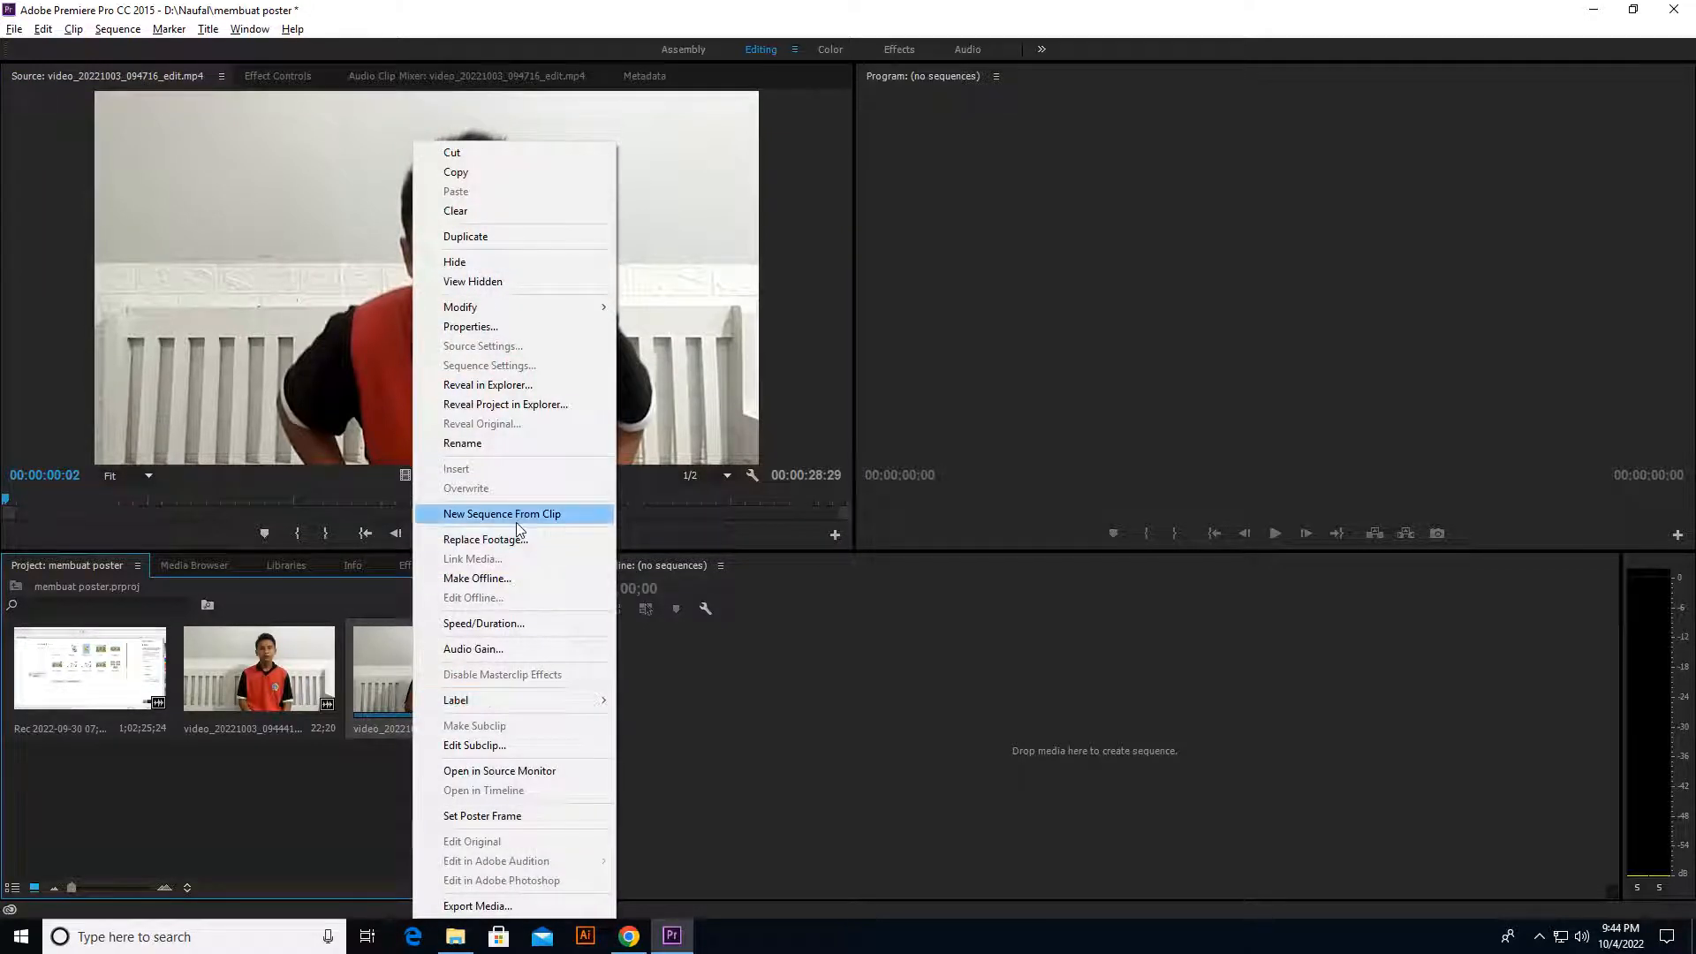
{"action": "left_click", "coordinate": [513, 651]}
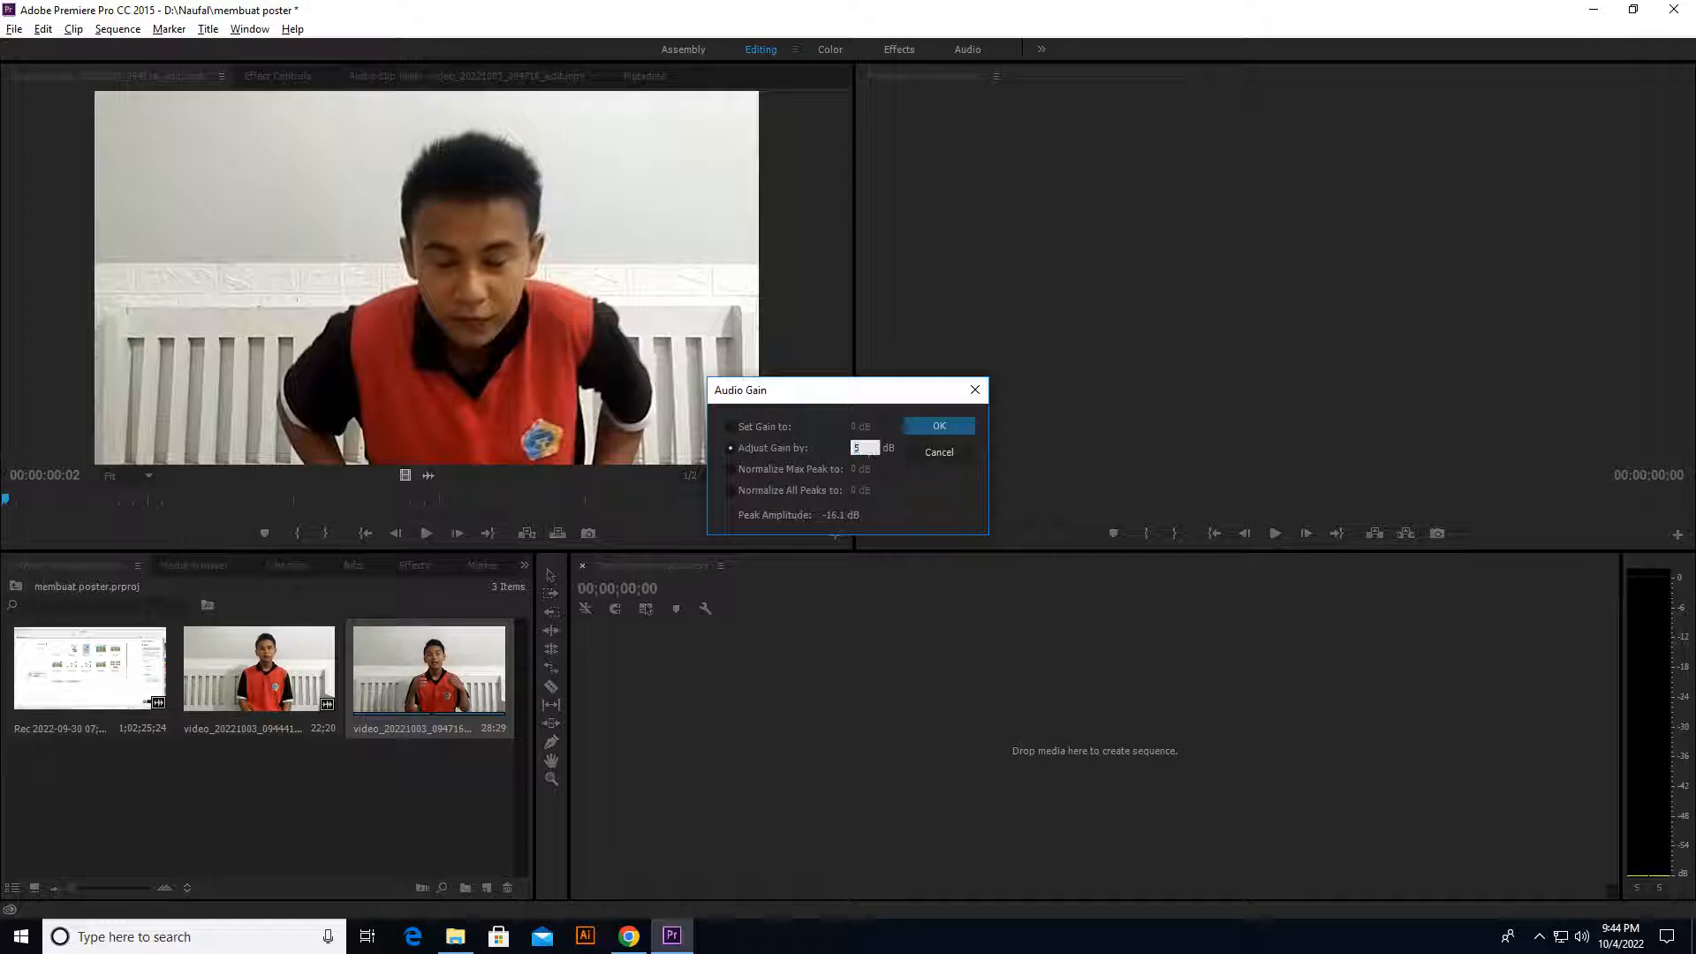
{"action": "type", "text": "5"}
{"action": "left_click", "coordinate": [940, 427]}
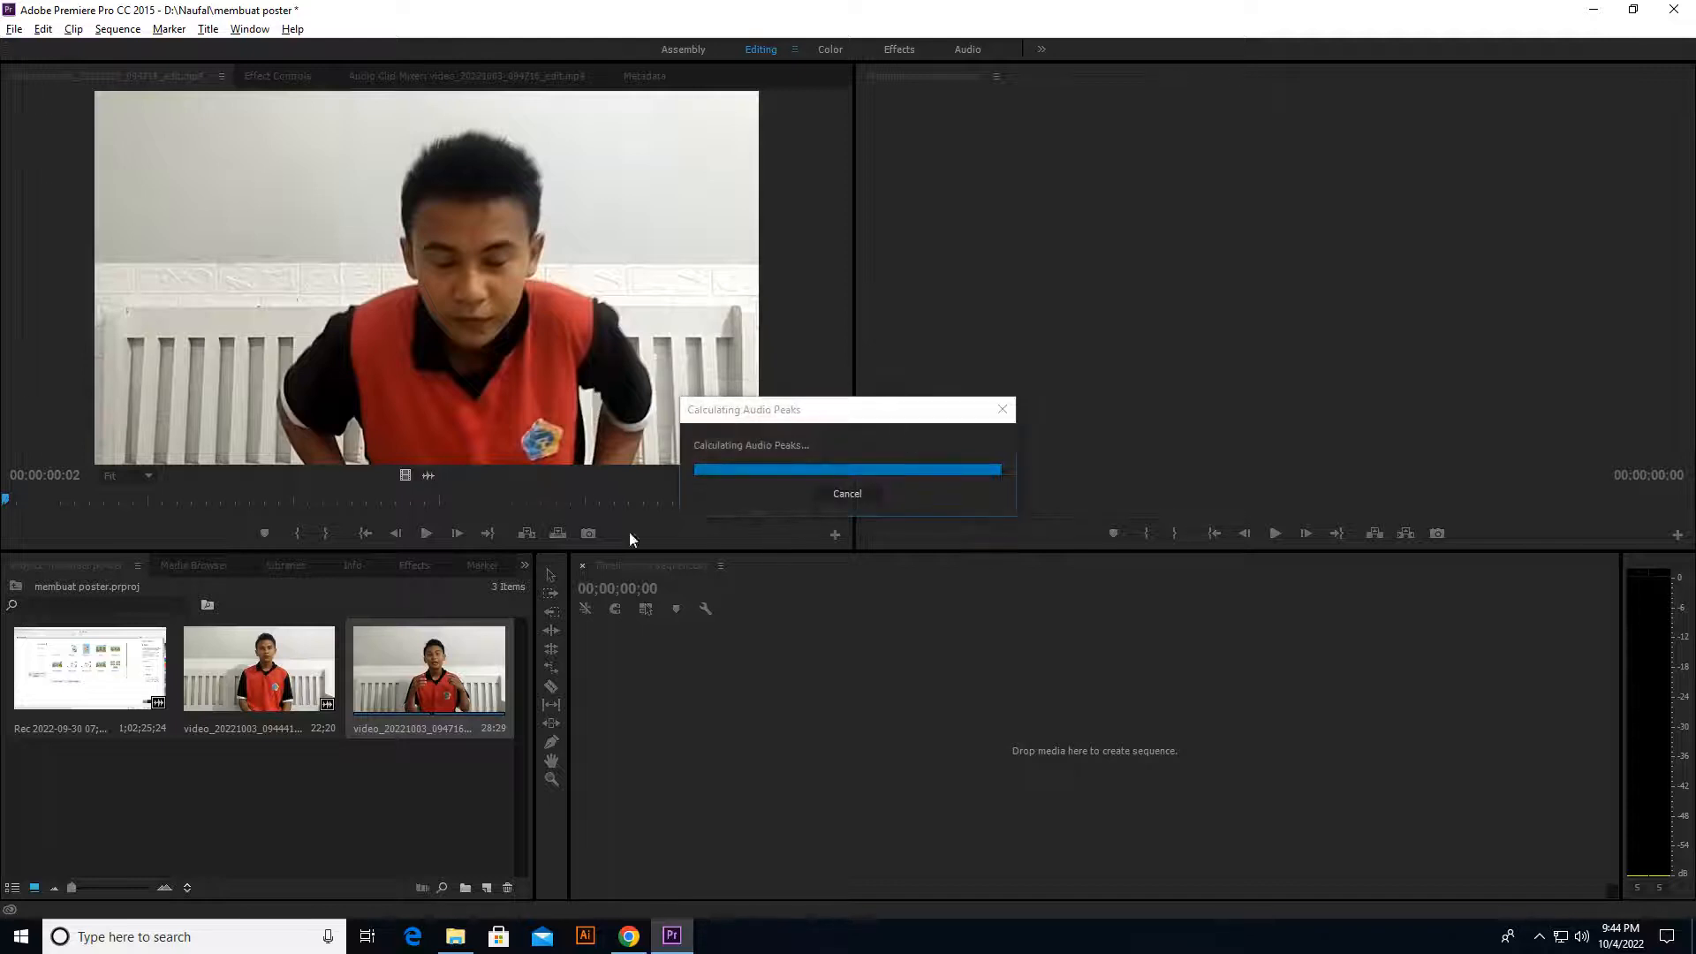
{"action": "left_click", "coordinate": [430, 533]}
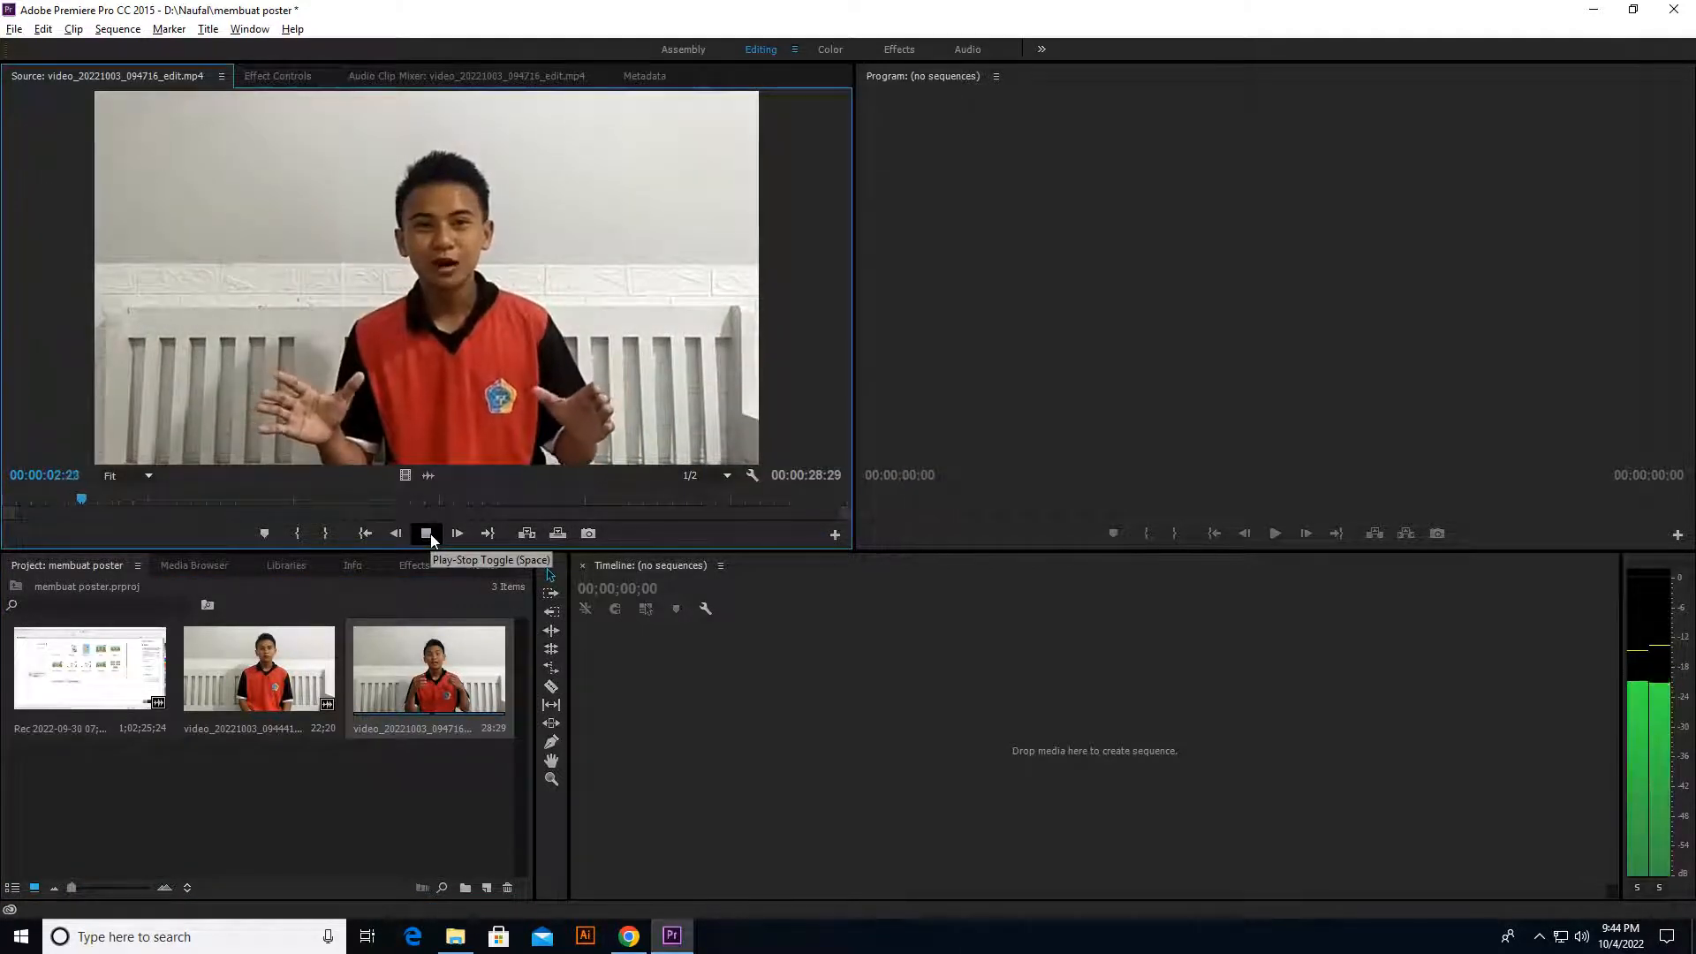
{"action": "left_click", "coordinate": [431, 534]}
Step: Apply another audio gain adjustment to video_20221003_094716_edit and listen to more of the clip
{"action": "right_click", "coordinate": [431, 683]}
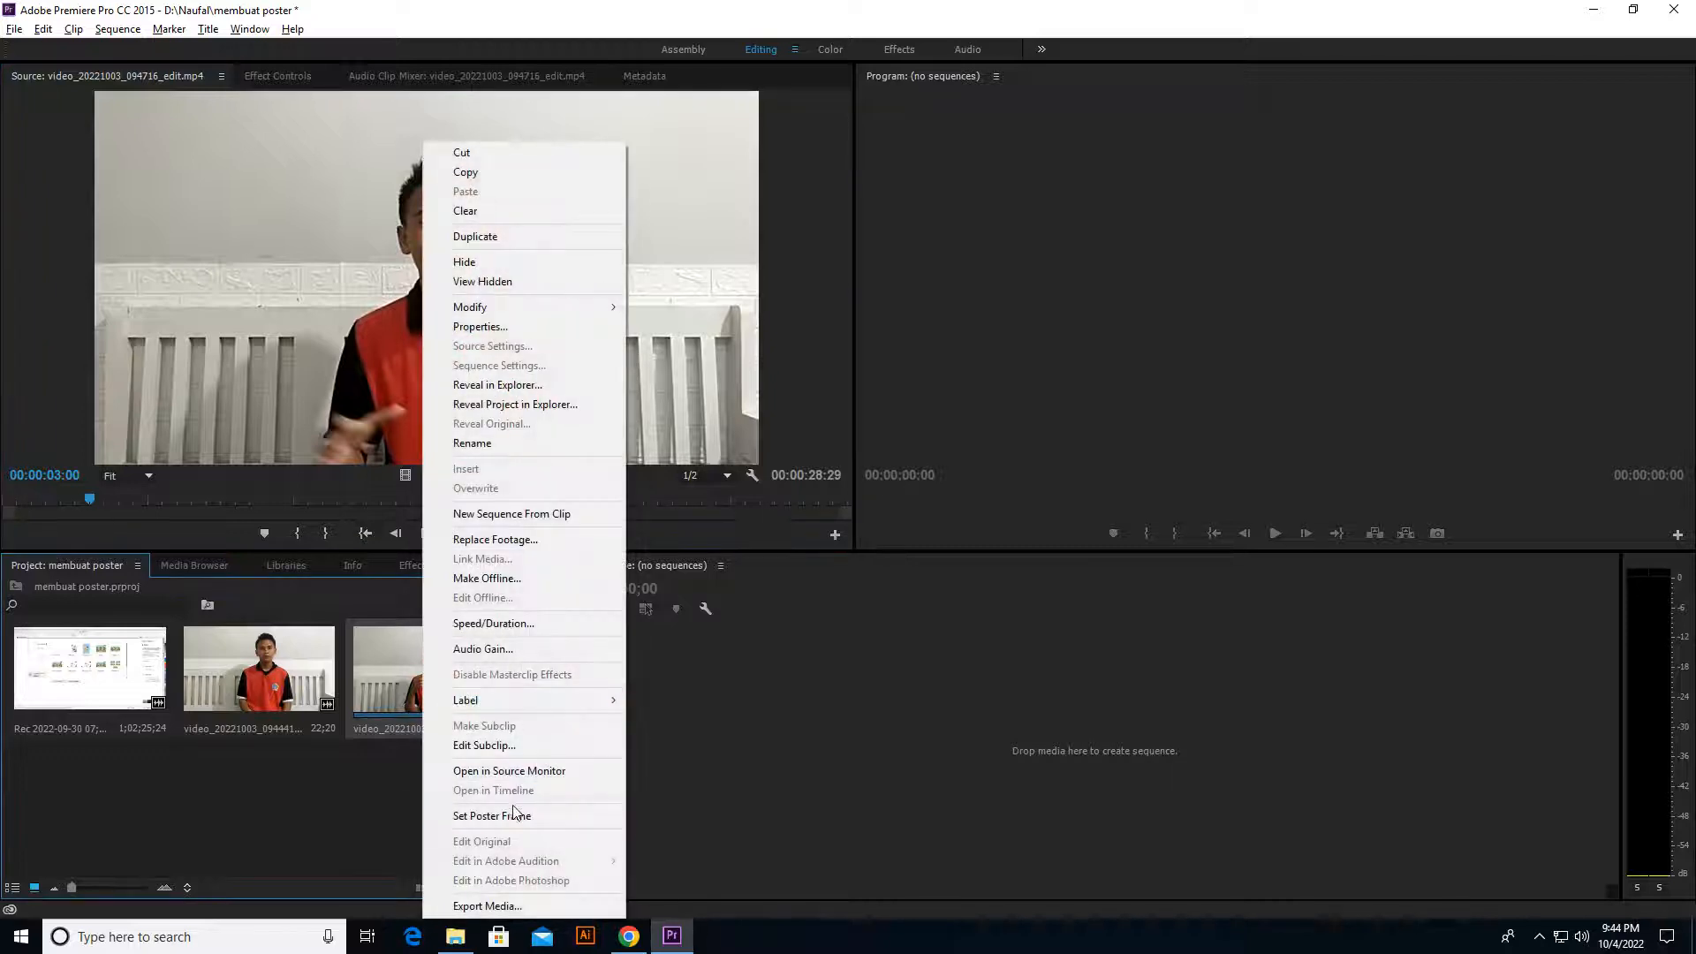
{"action": "left_click", "coordinate": [491, 649]}
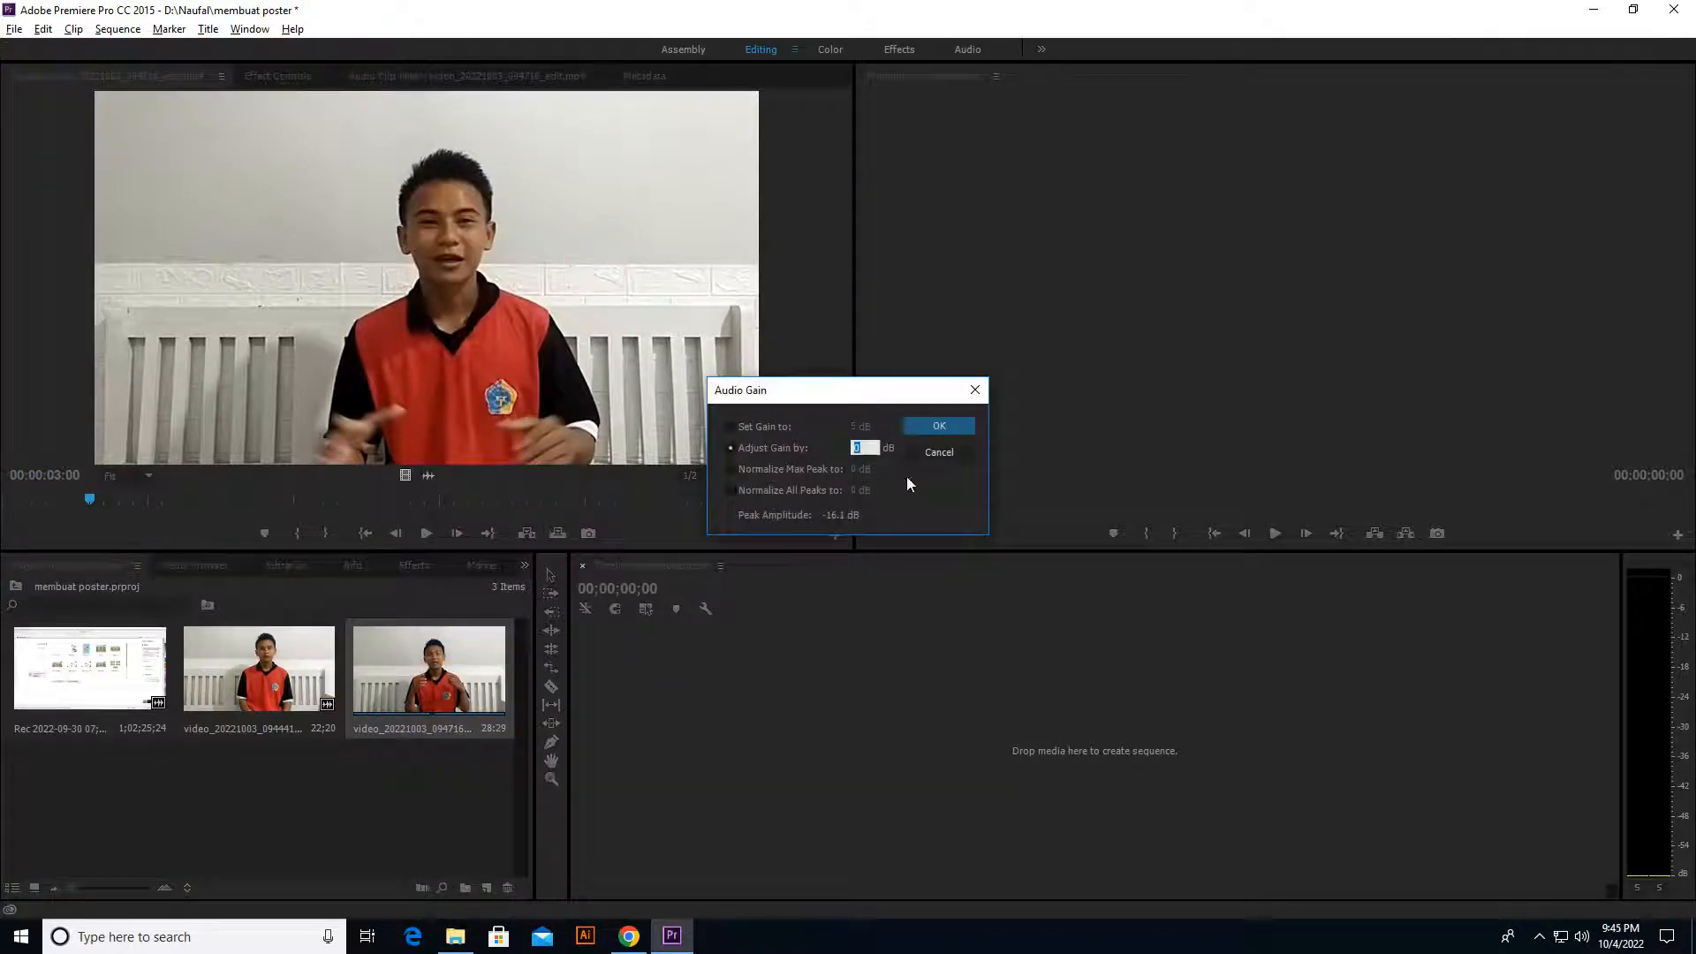
{"action": "left_click", "coordinate": [935, 427]}
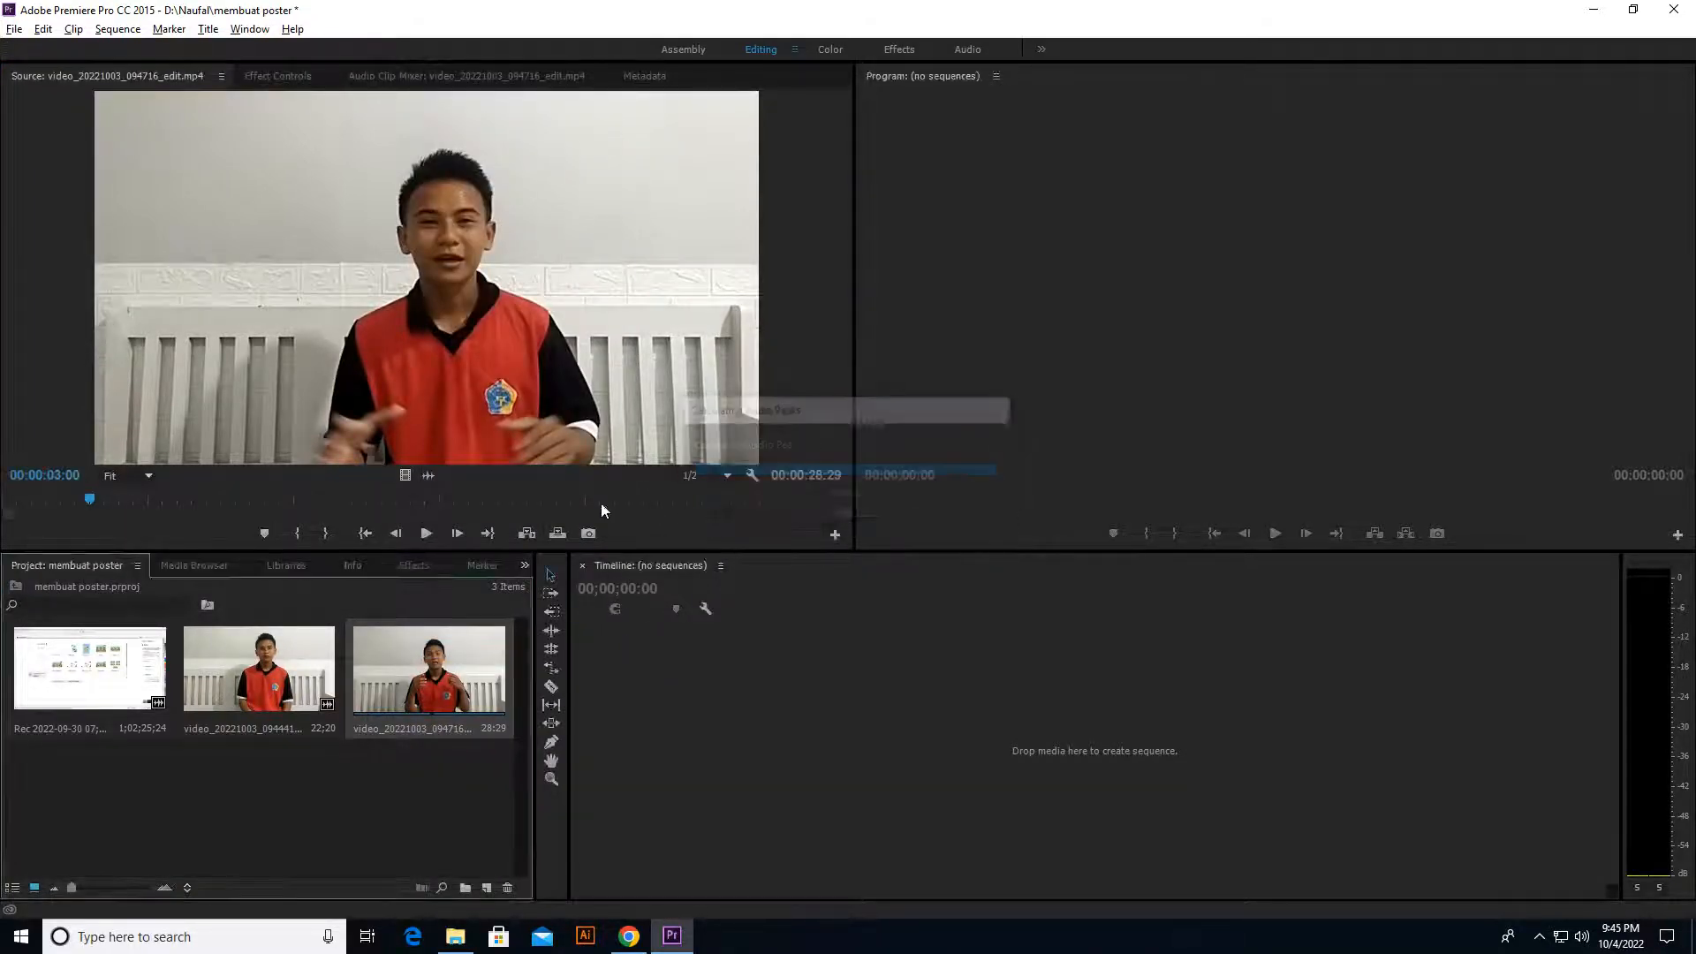
{"action": "left_click", "coordinate": [426, 533]}
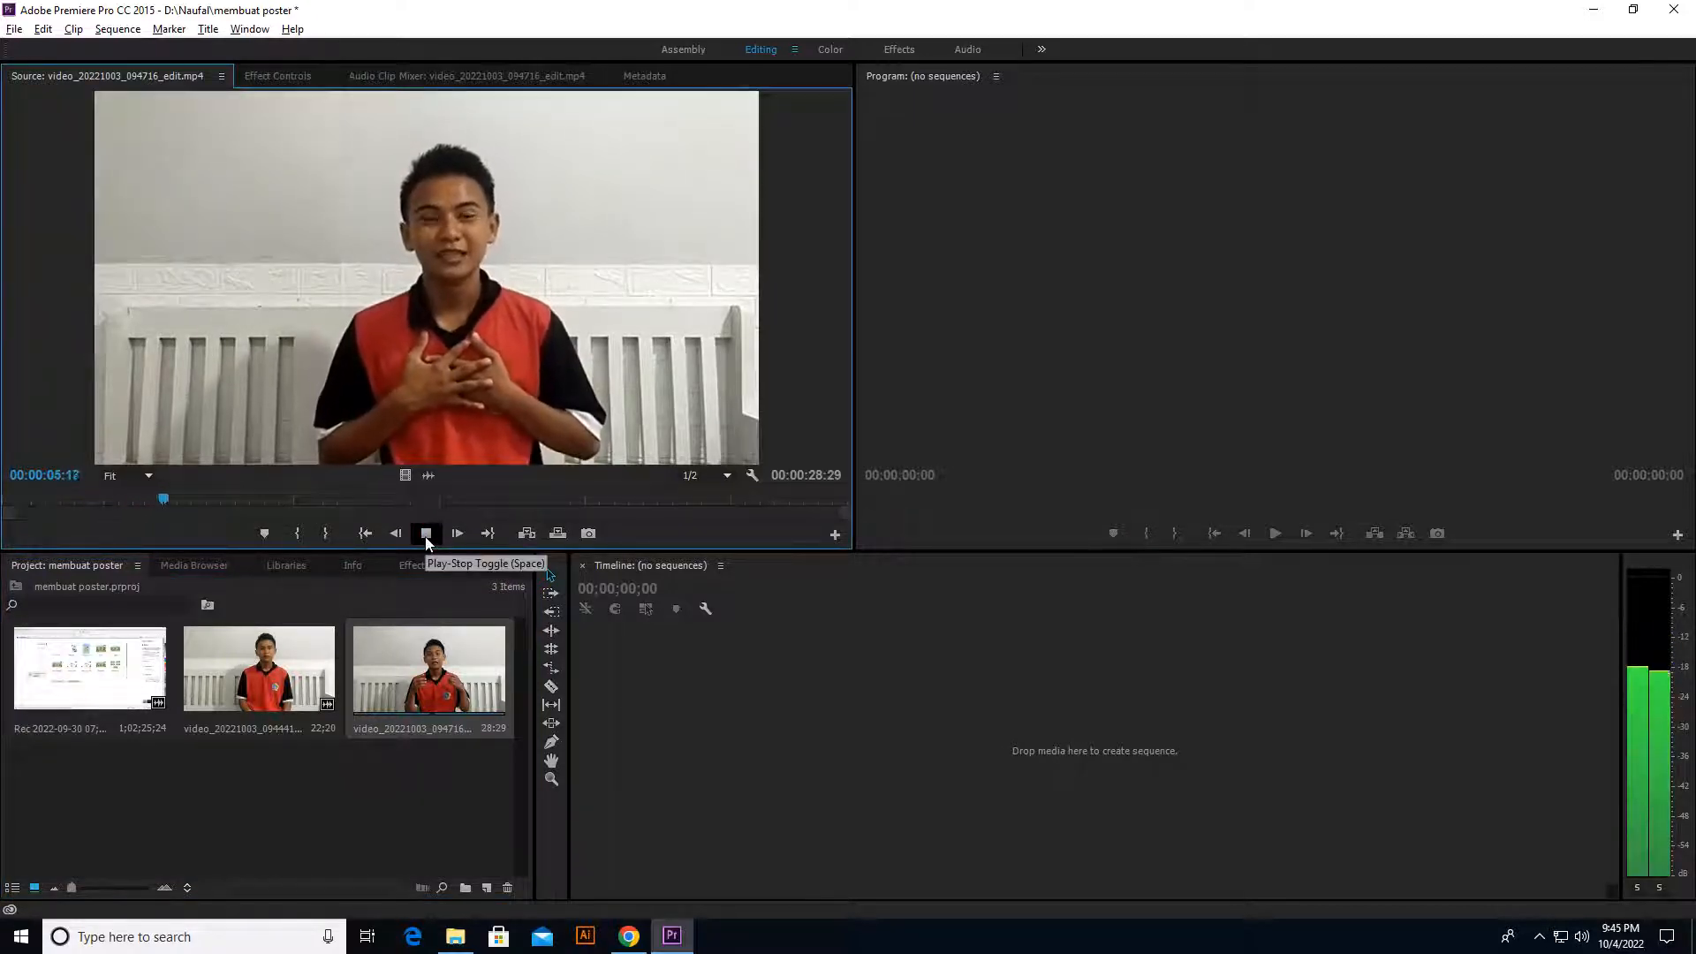
{"action": "left_click", "coordinate": [426, 537]}
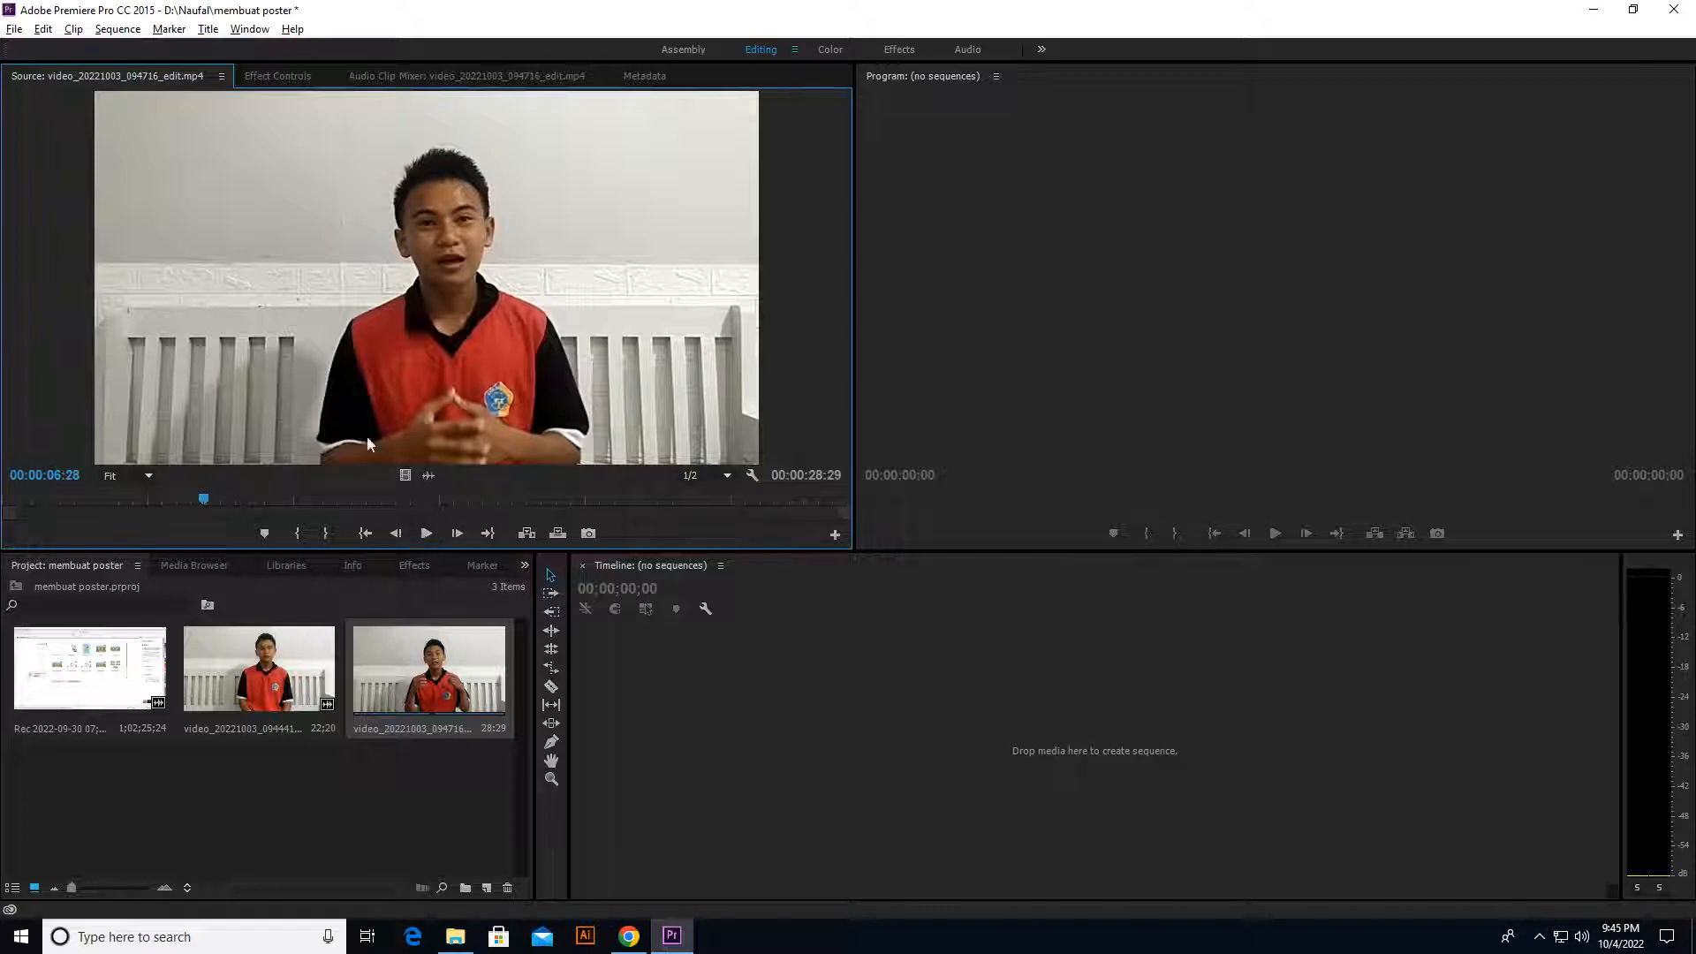
Step: Create a timeline sequence from video_20221003_094716_edit and load video_20221003_094441_edit in the Source Monitor
{"action": "left_click_drag", "start_coordinate": [394, 668], "coordinate": [703, 744]}
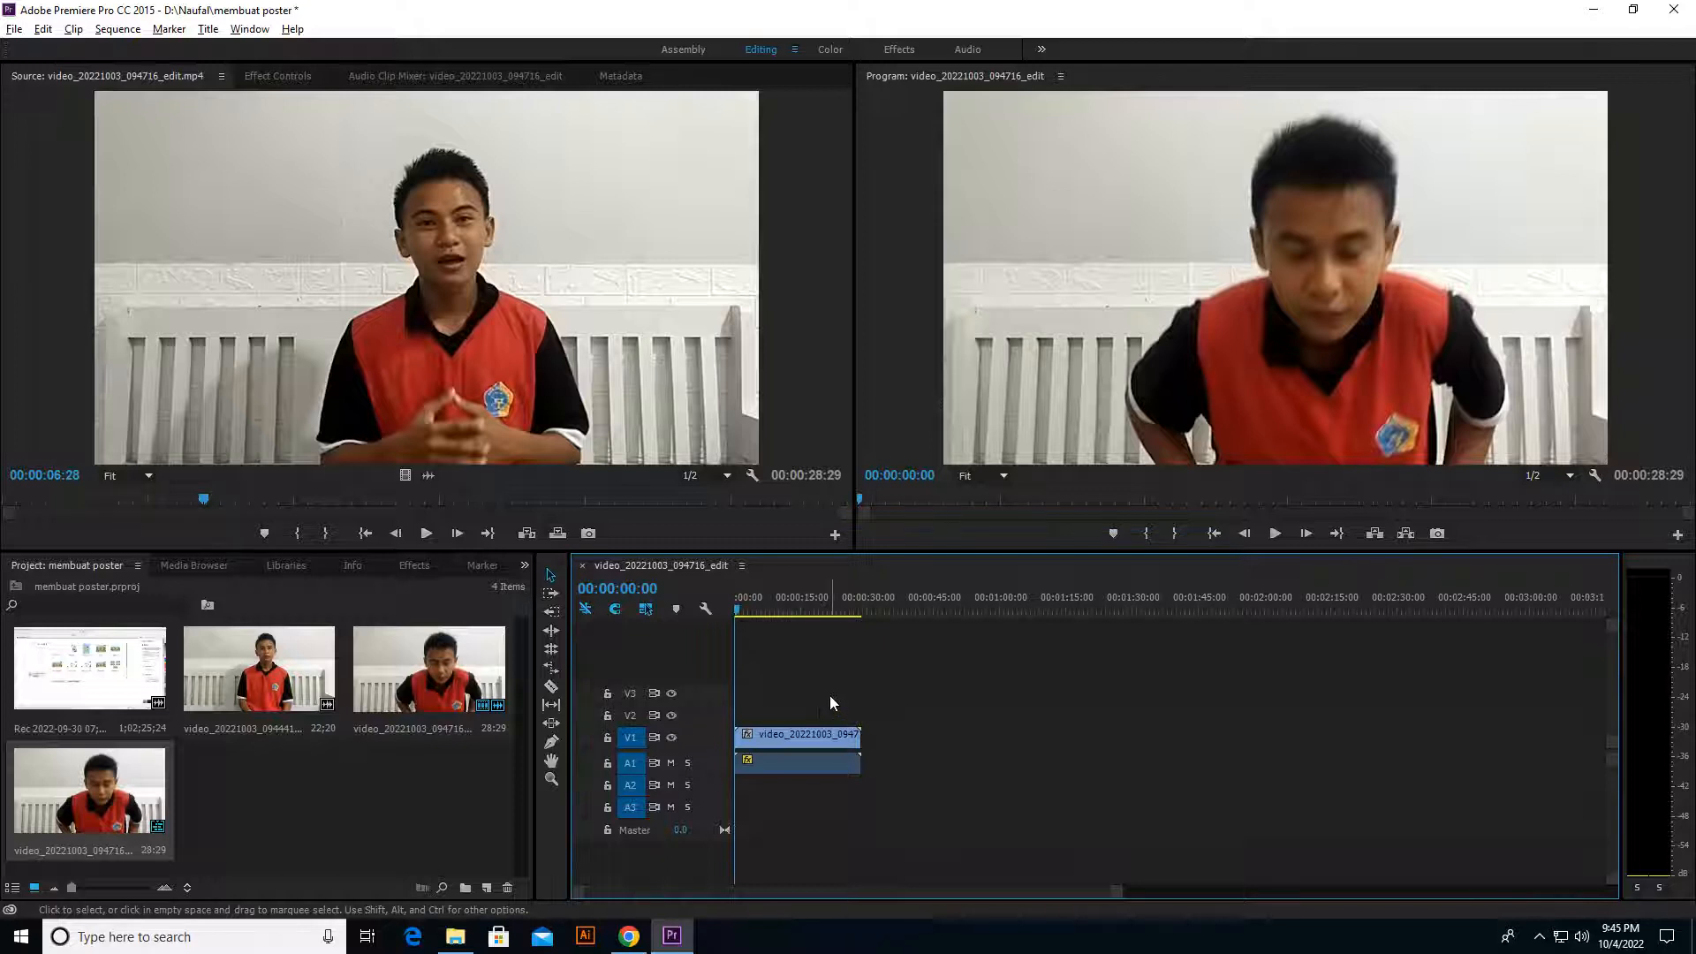
{"action": "left_click", "coordinate": [251, 703]}
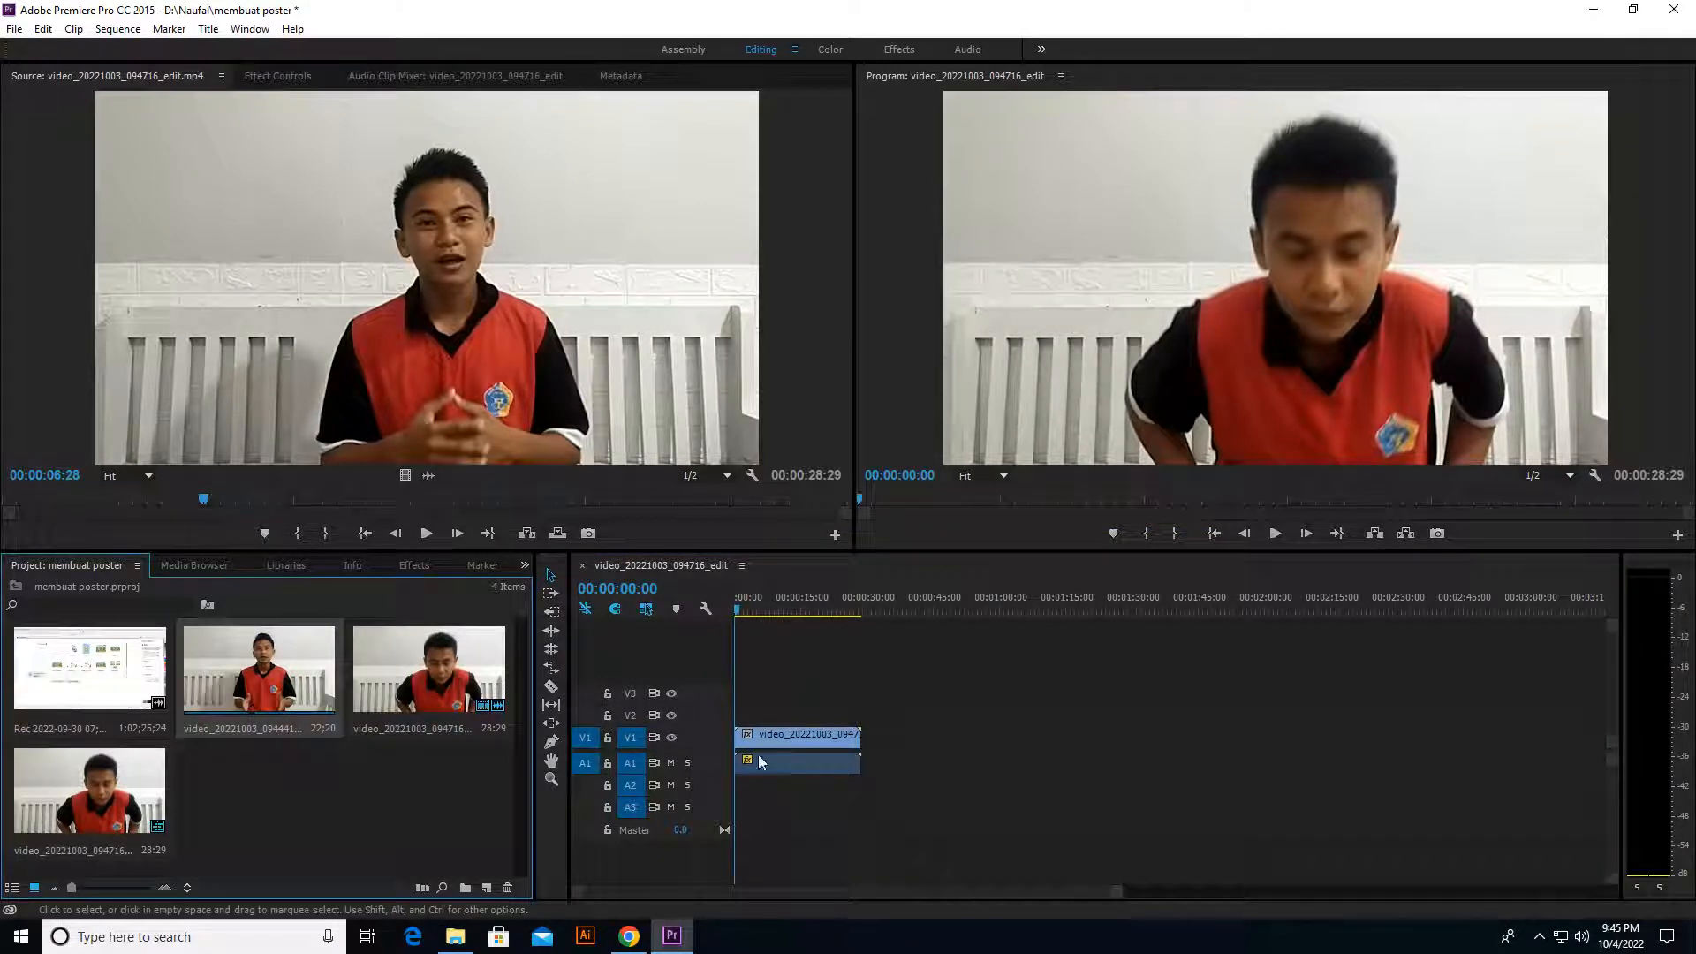
{"action": "double_click", "coordinate": [268, 675]}
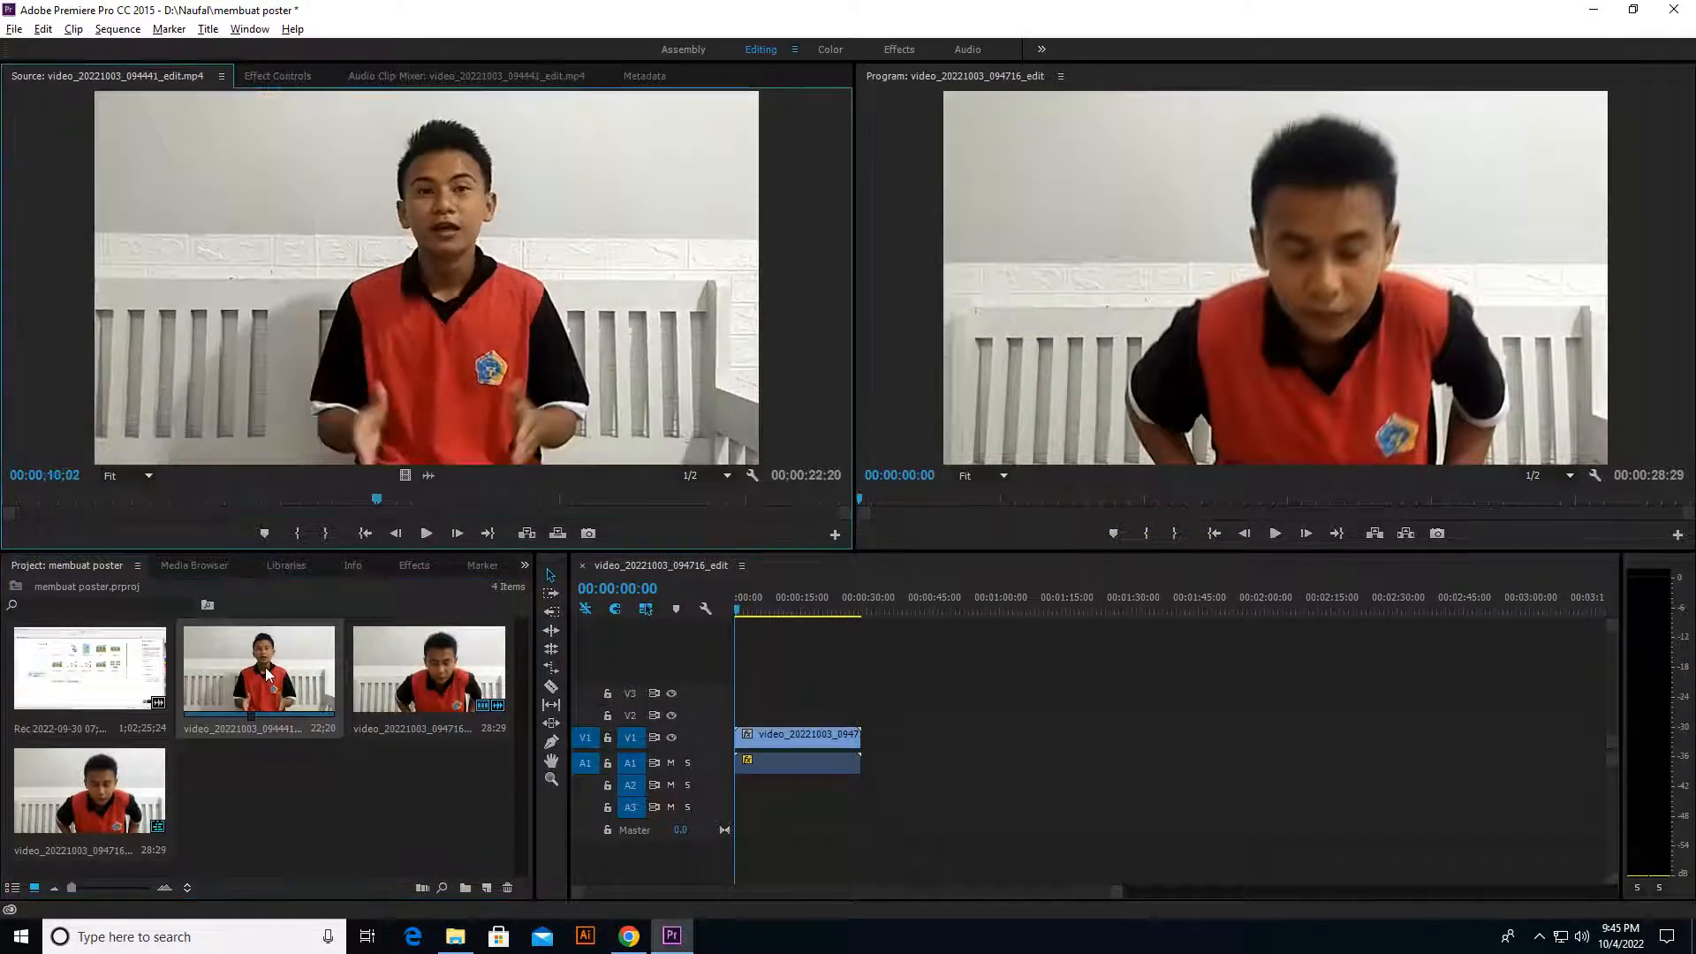
Step: Play the opening seconds of video_20221003_094441_edit from its beginning in the Source Monitor
{"action": "left_click_drag", "start_coordinate": [371, 505], "coordinate": [8, 503]}
{"action": "left_click", "coordinate": [426, 534]}
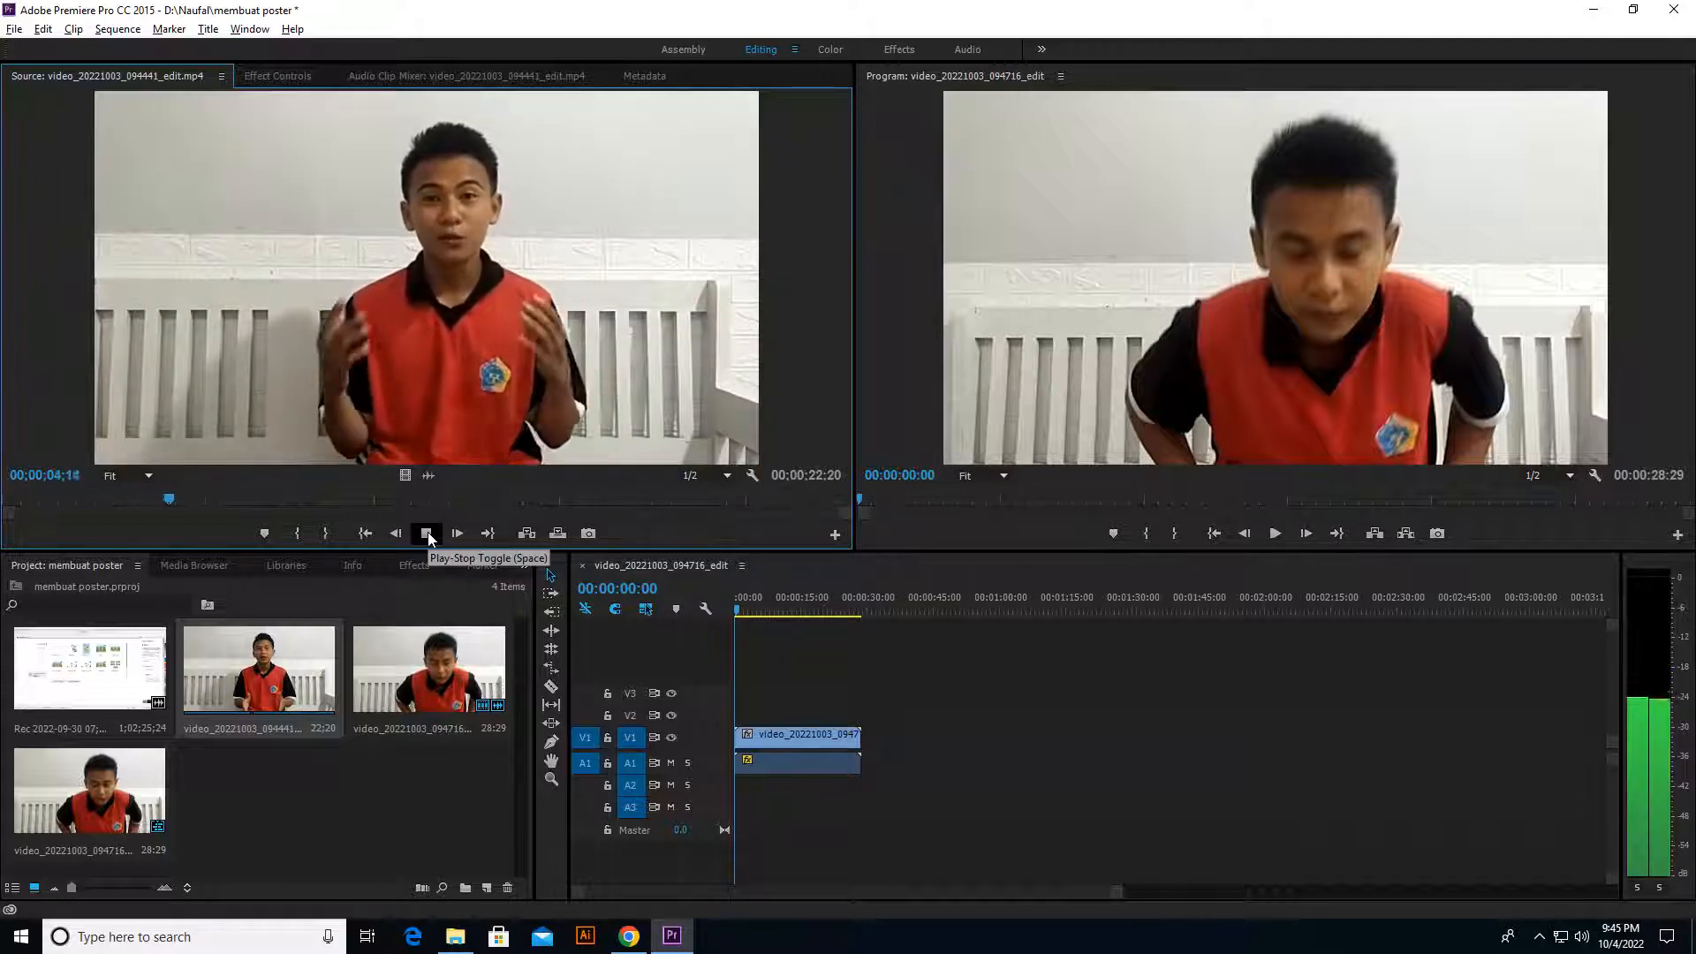
{"action": "left_click", "coordinate": [427, 534]}
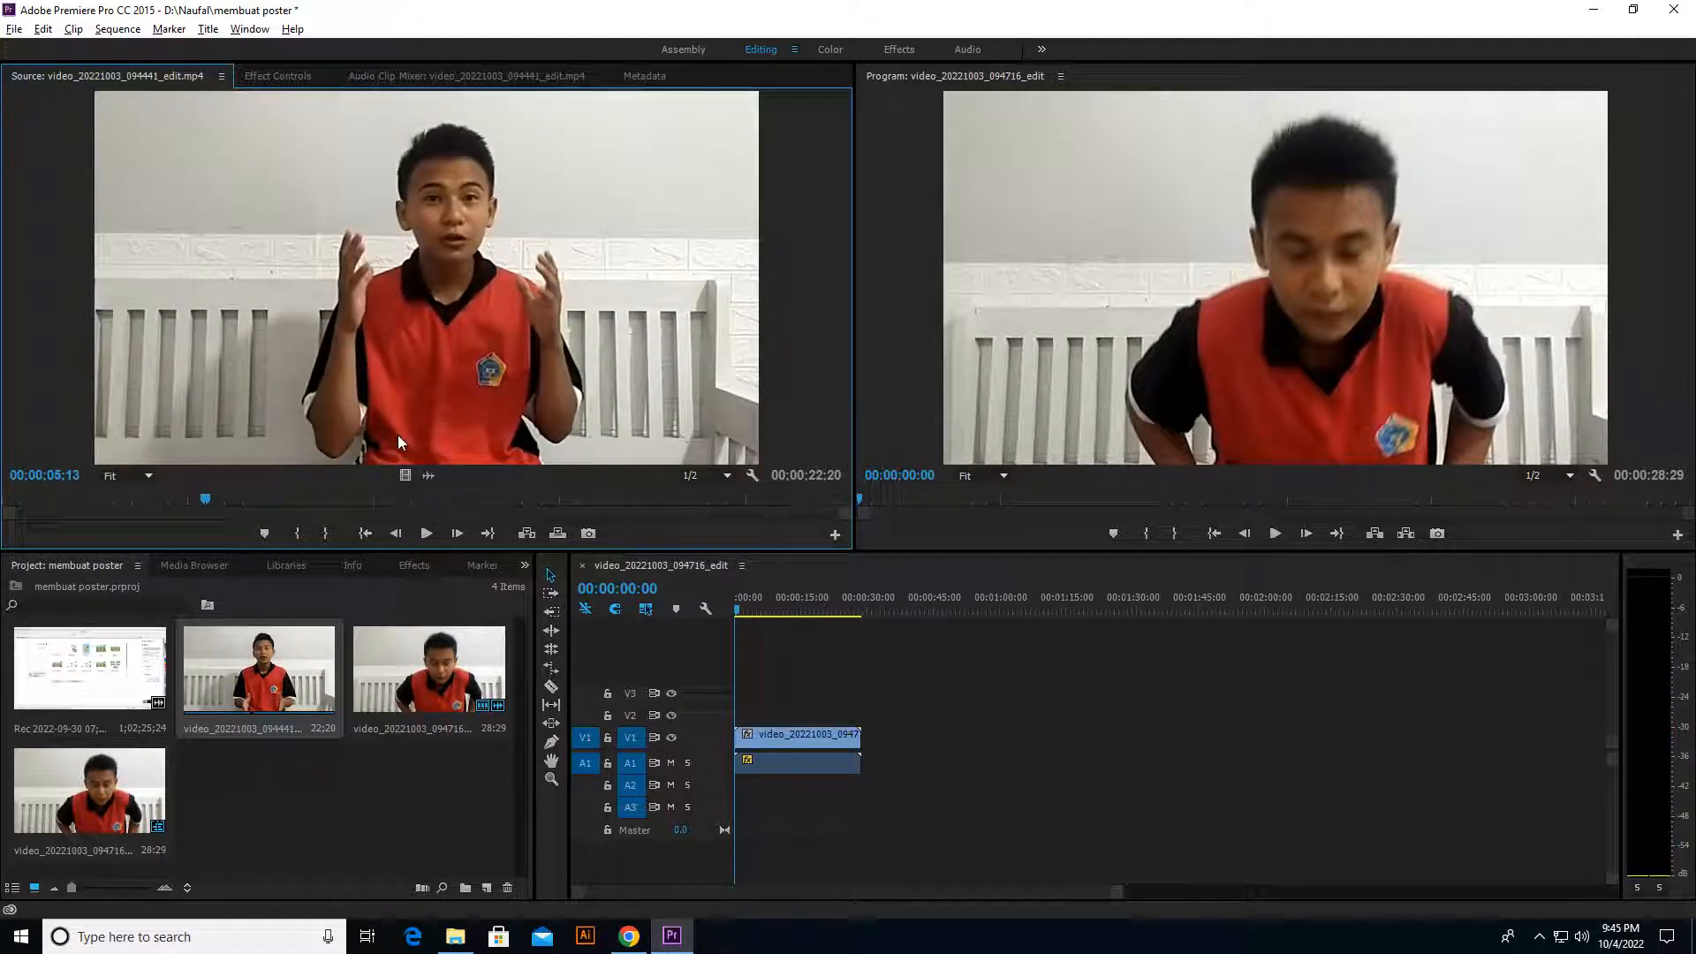
{"action": "left_click", "coordinate": [104, 678]}
{"action": "left_click_drag", "start_coordinate": [109, 711], "coordinate": [866, 751]}
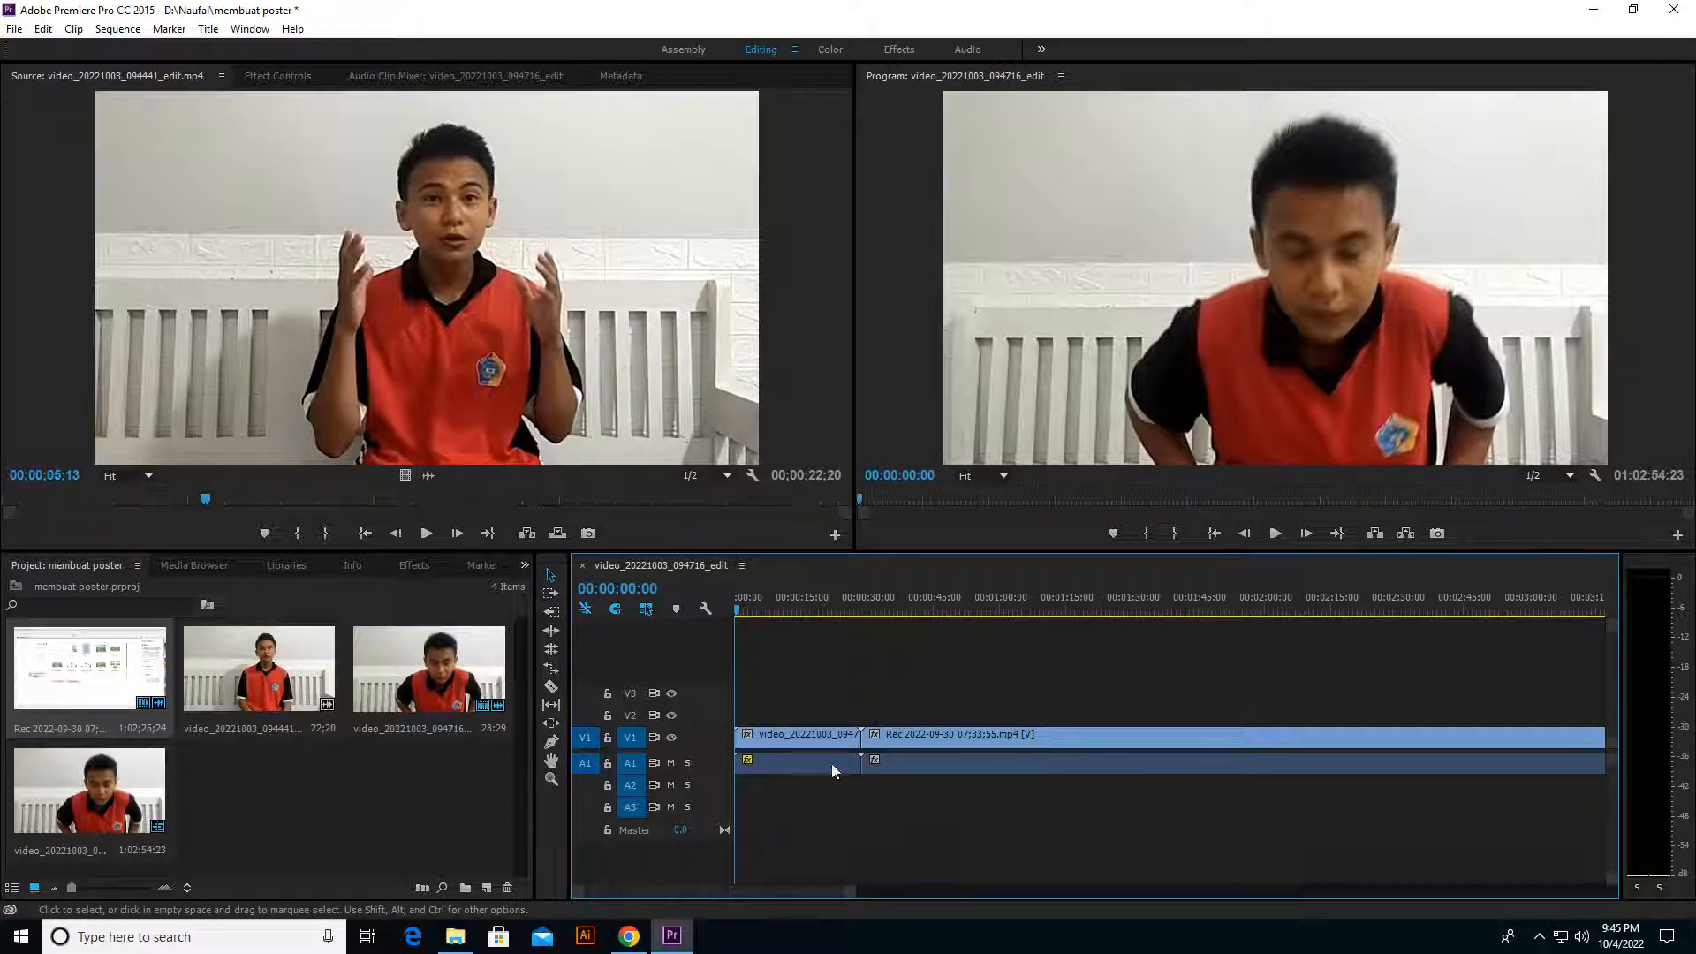
{"action": "left_click_drag", "start_coordinate": [853, 892], "coordinate": [1378, 894]}
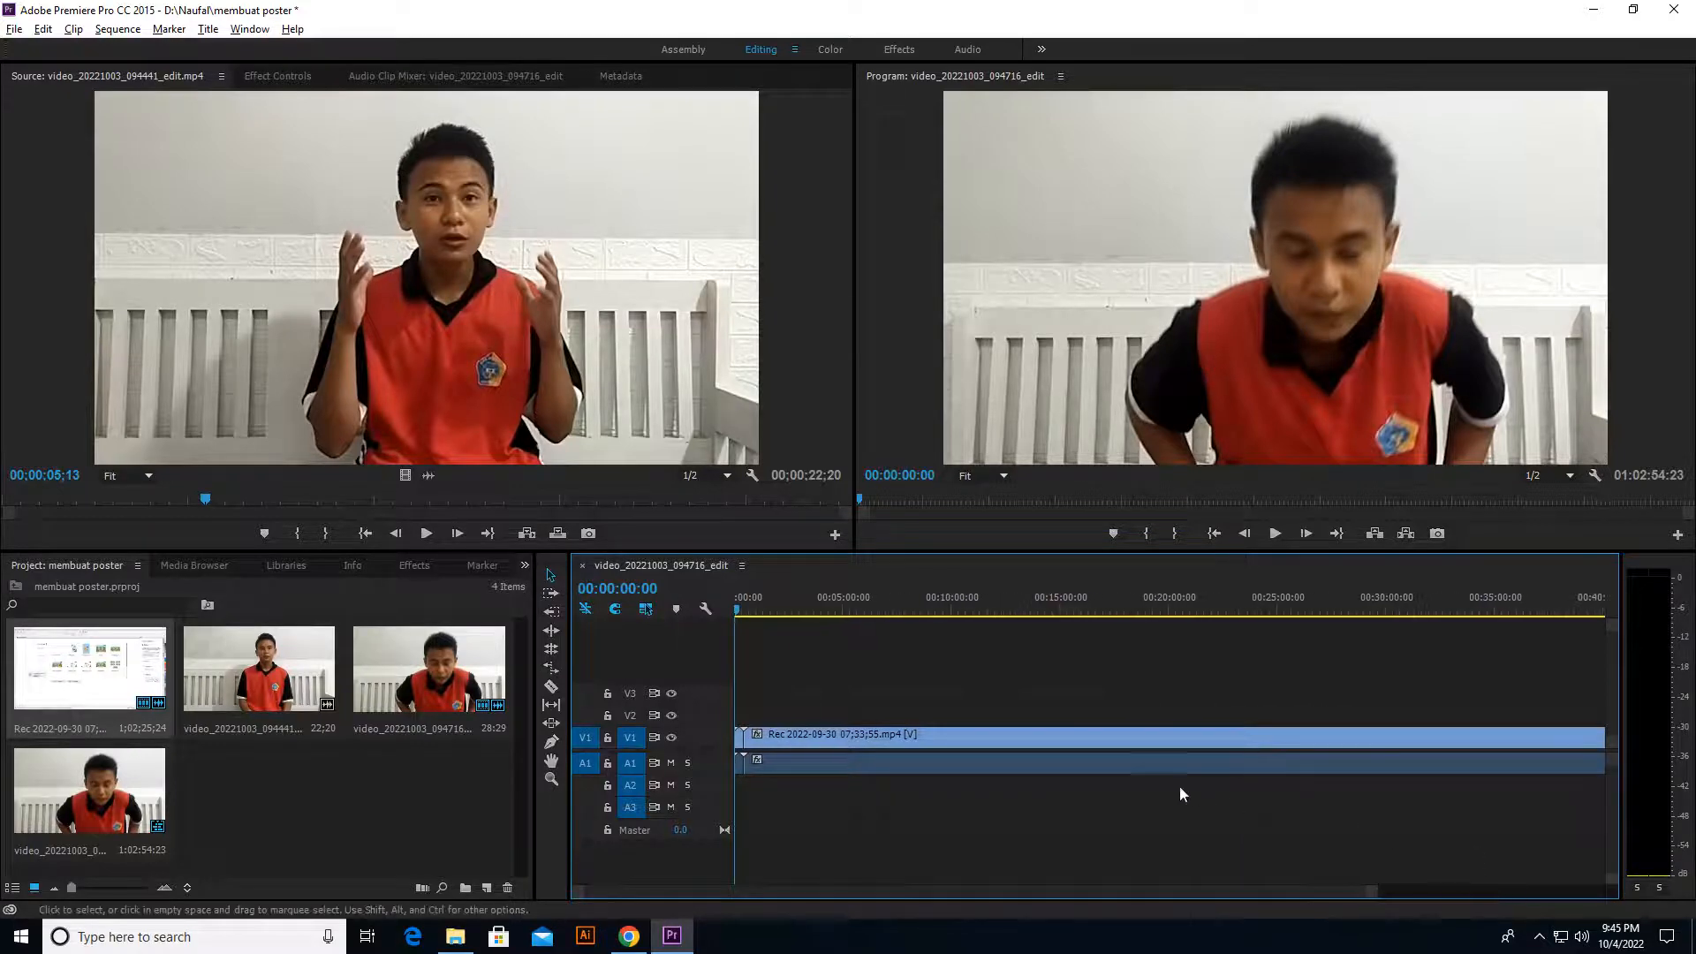
Step: Preview the screen recording in the sequence and scrub ahead to about 00:14:24:08
{"action": "left_click", "coordinate": [934, 754]}
{"action": "key", "text": "space"}
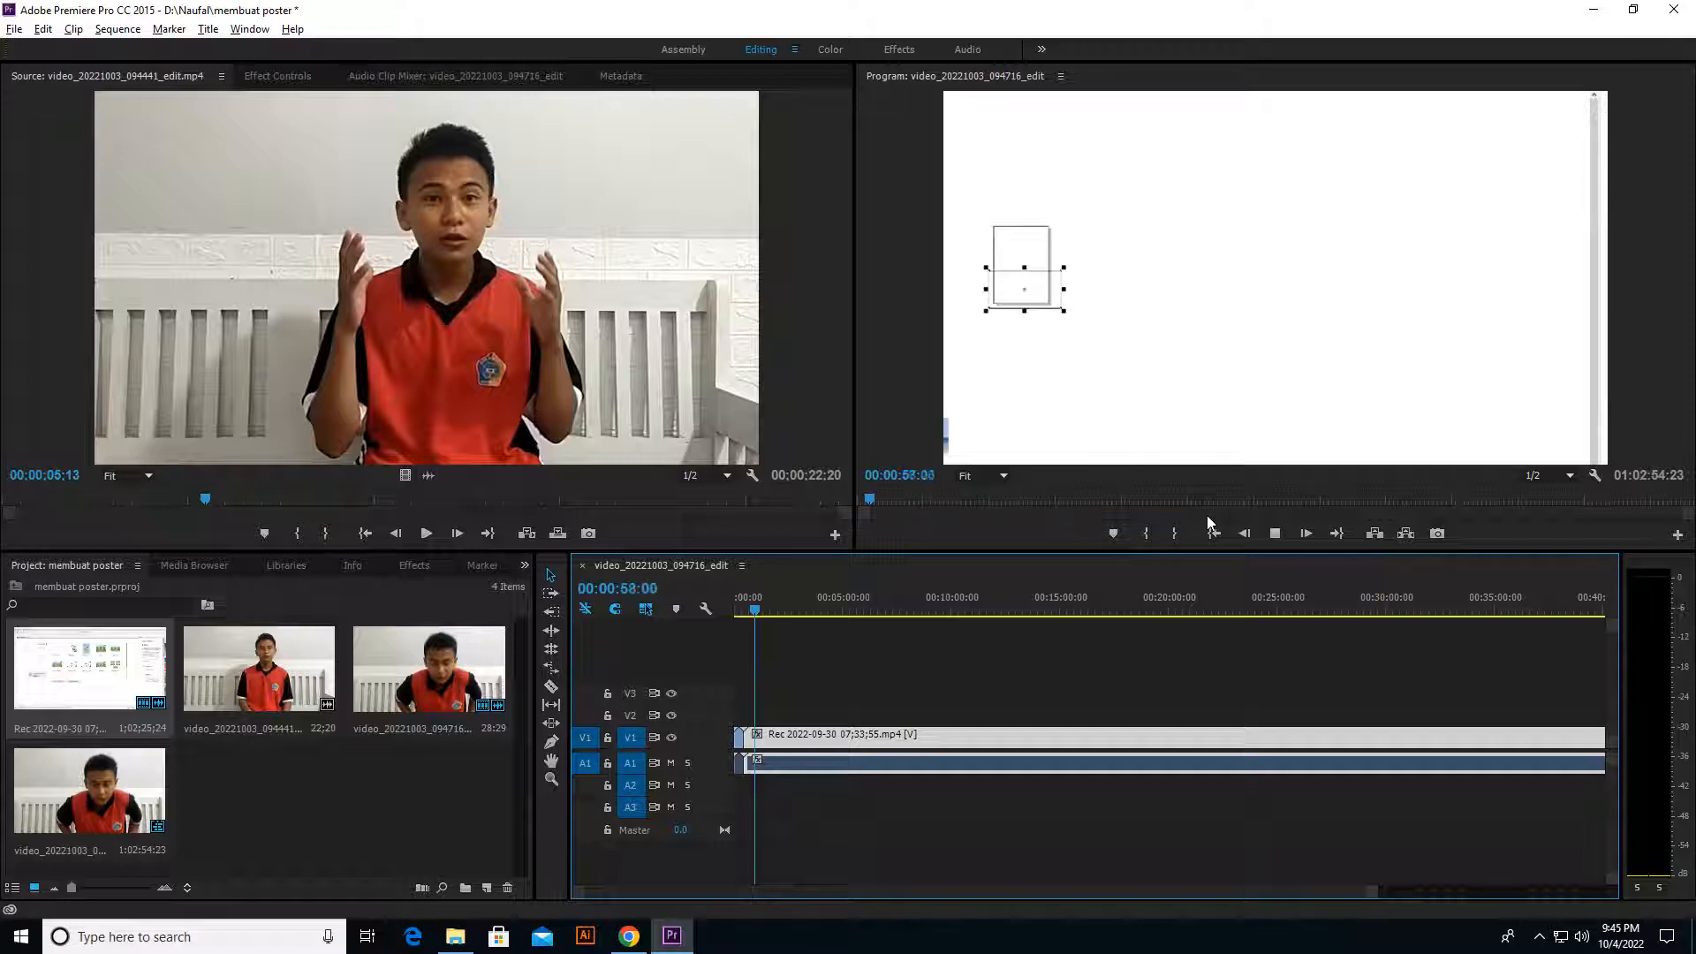
{"action": "left_click_drag", "start_coordinate": [759, 610], "coordinate": [1046, 638]}
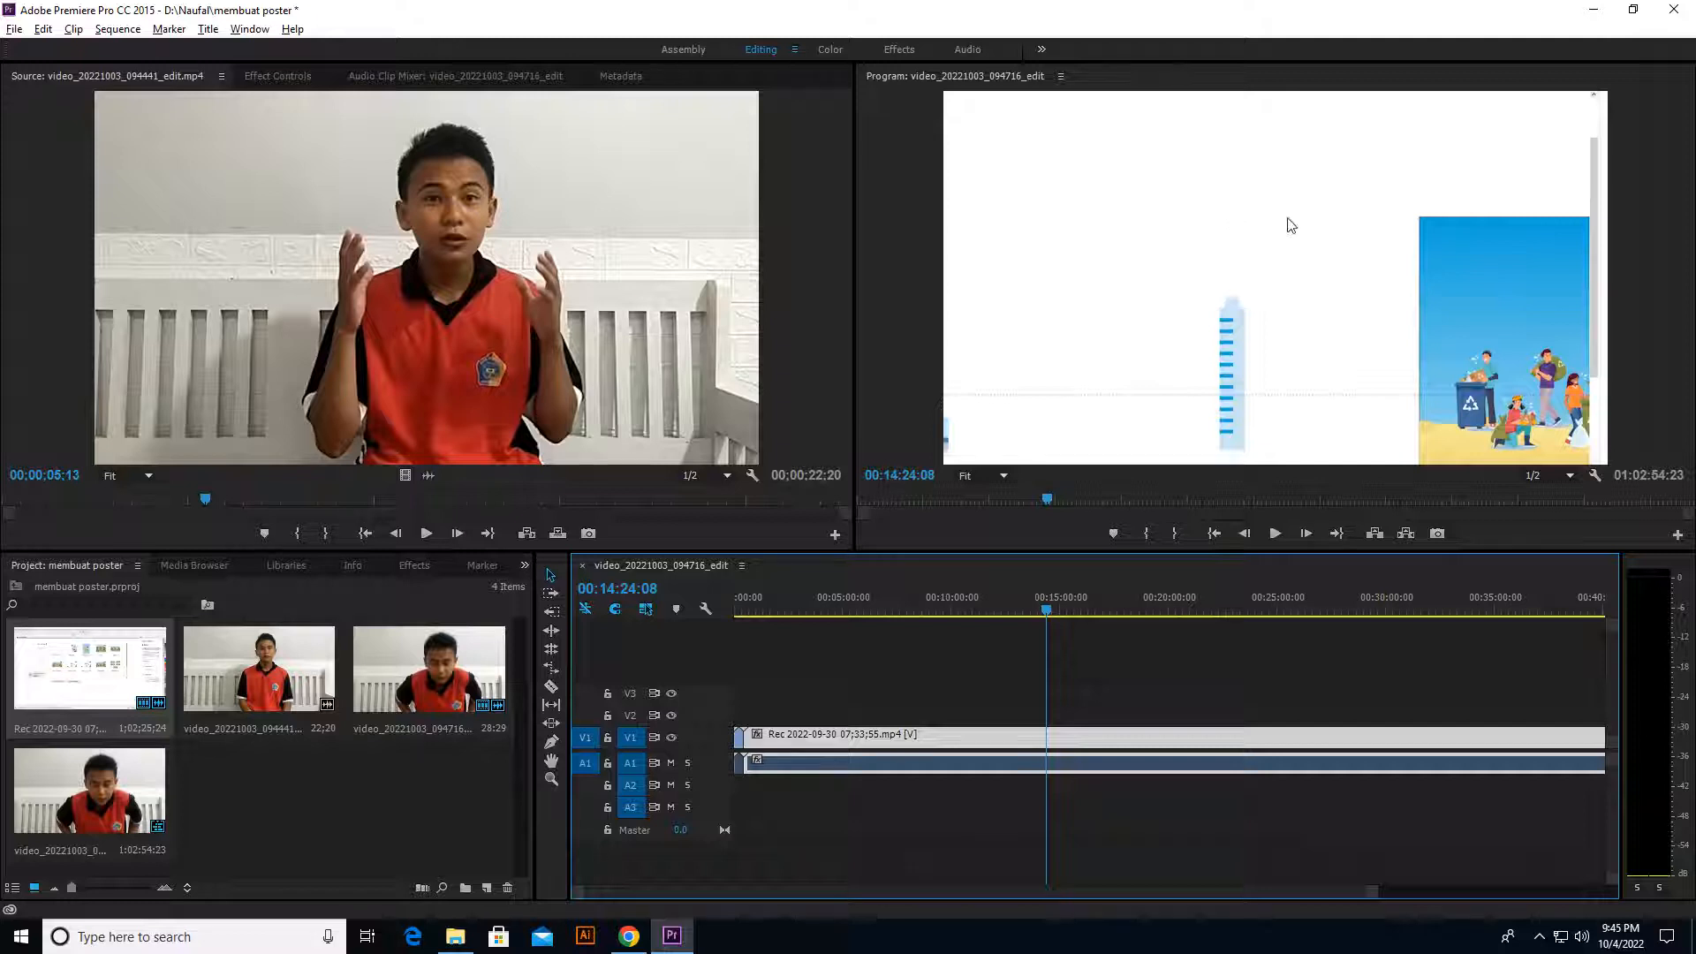
Step: Scale the screen recording down in the Program Monitor until the whole captured desktop fits, and align it with the frame's upper-left corner
{"action": "left_click", "coordinate": [1281, 250]}
{"action": "right_click", "coordinate": [1191, 265]}
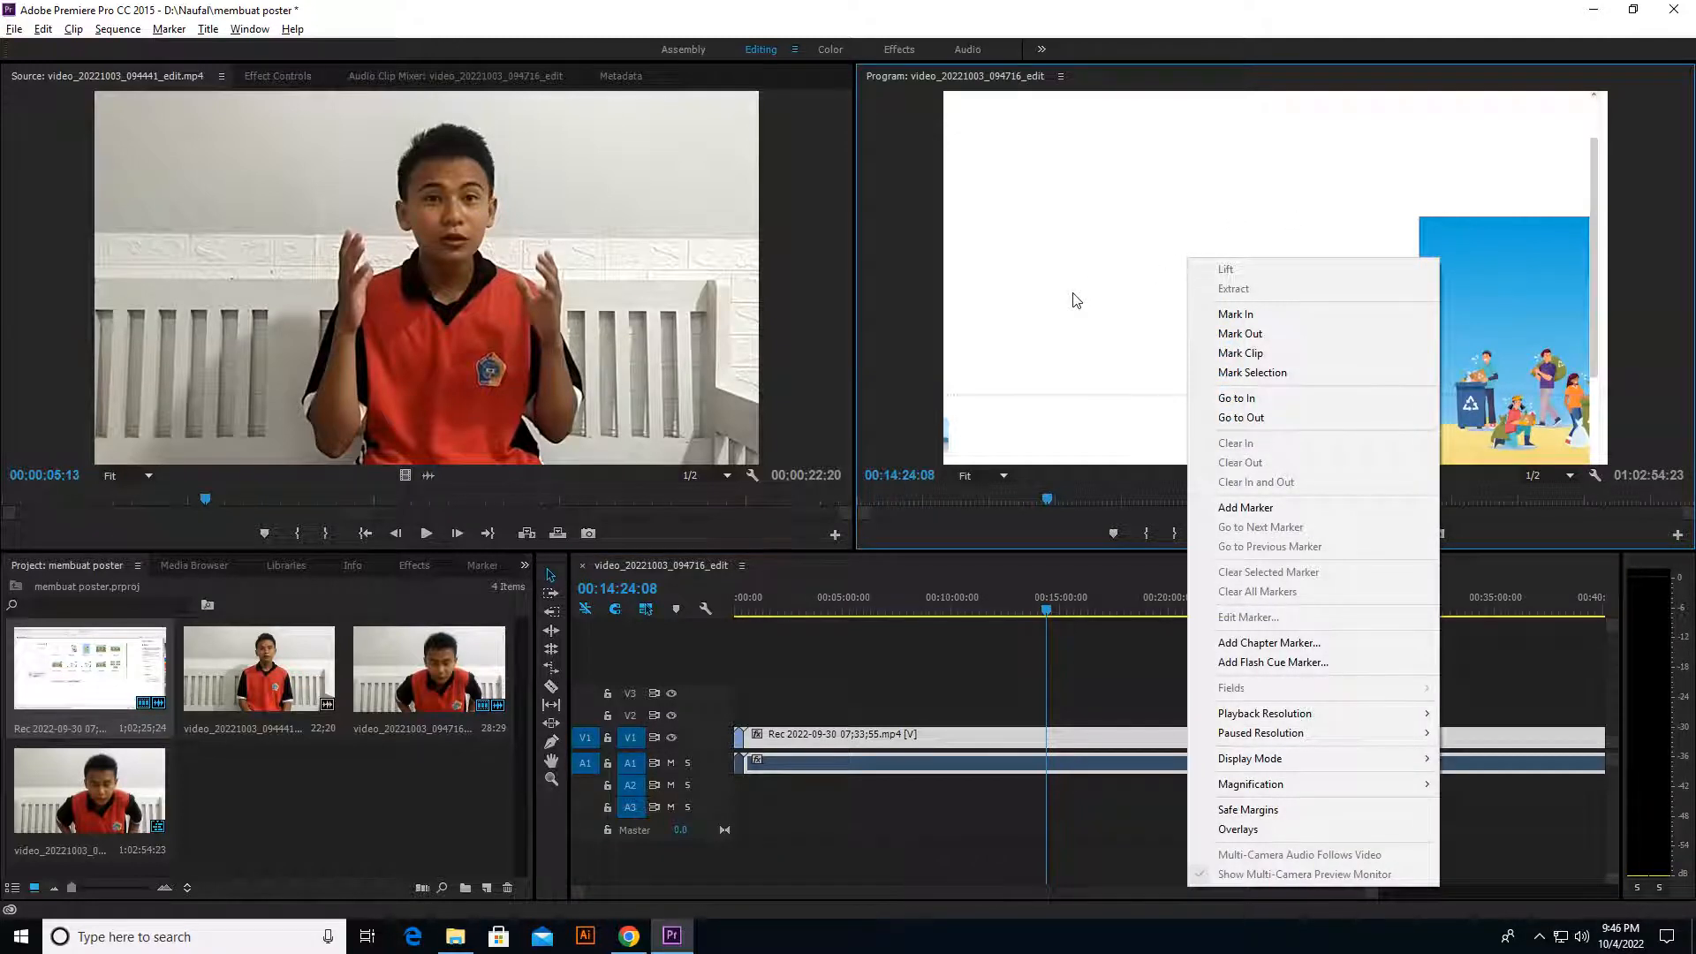
{"action": "left_click", "coordinate": [1126, 356]}
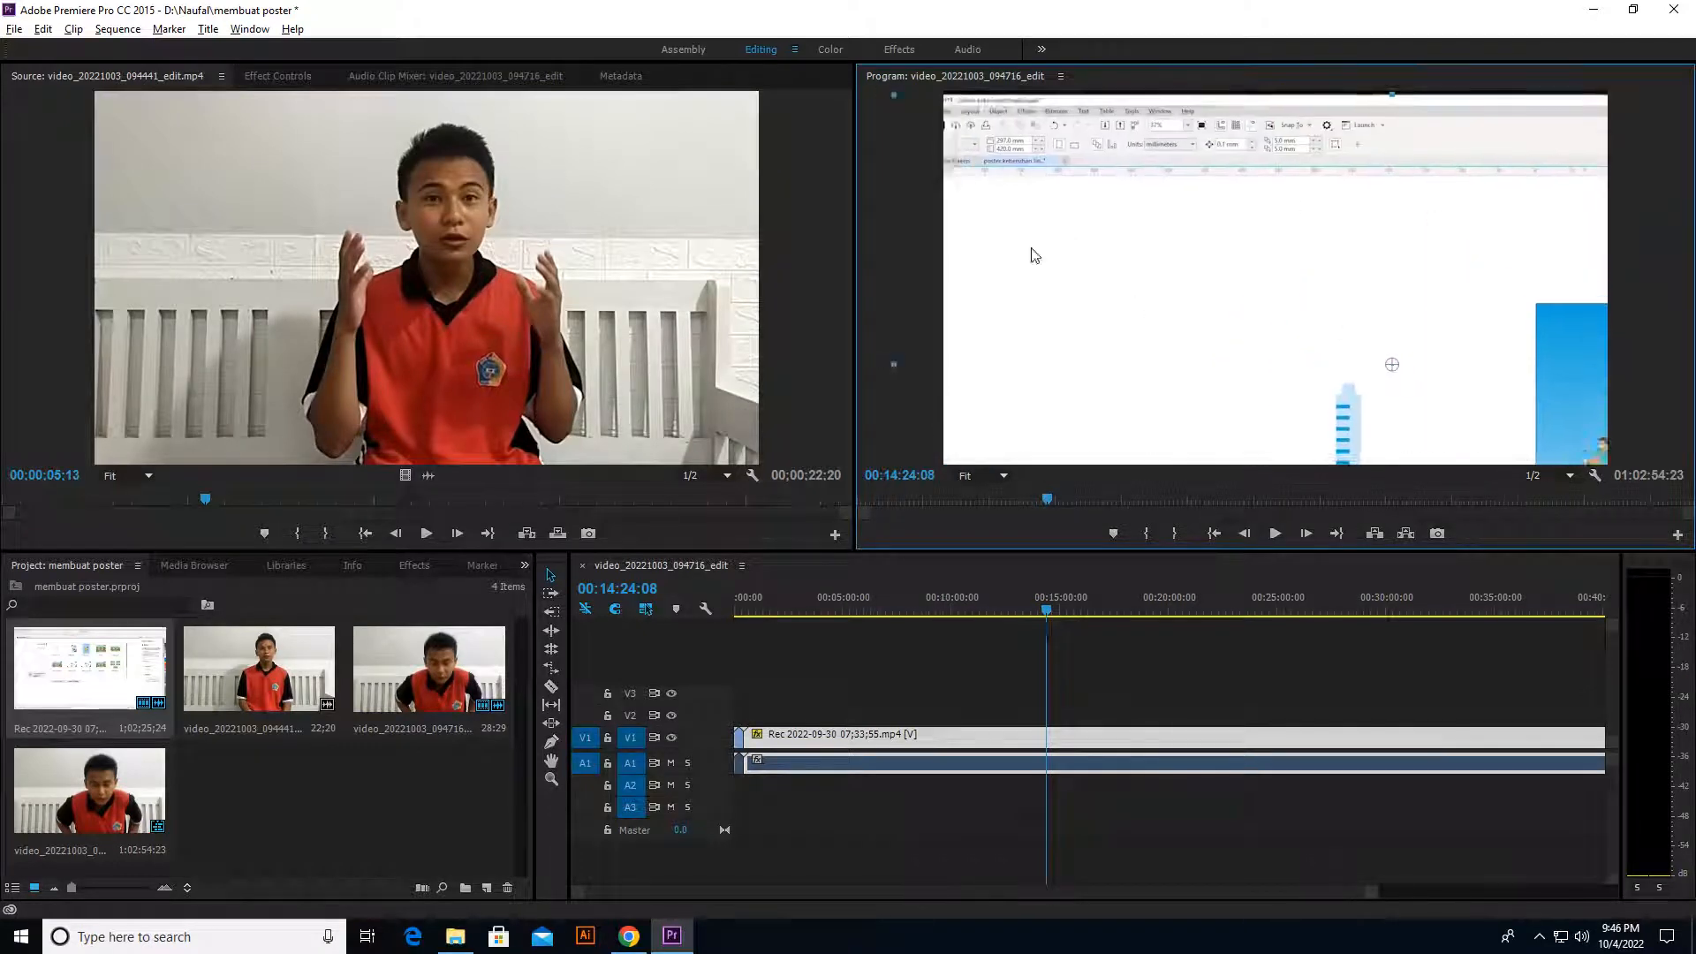
{"action": "left_click_drag", "start_coordinate": [1042, 151], "coordinate": [1359, 321]}
{"action": "left_click_drag", "start_coordinate": [1434, 363], "coordinate": [1022, 138]}
{"action": "left_click_drag", "start_coordinate": [1296, 291], "coordinate": [1541, 427]}
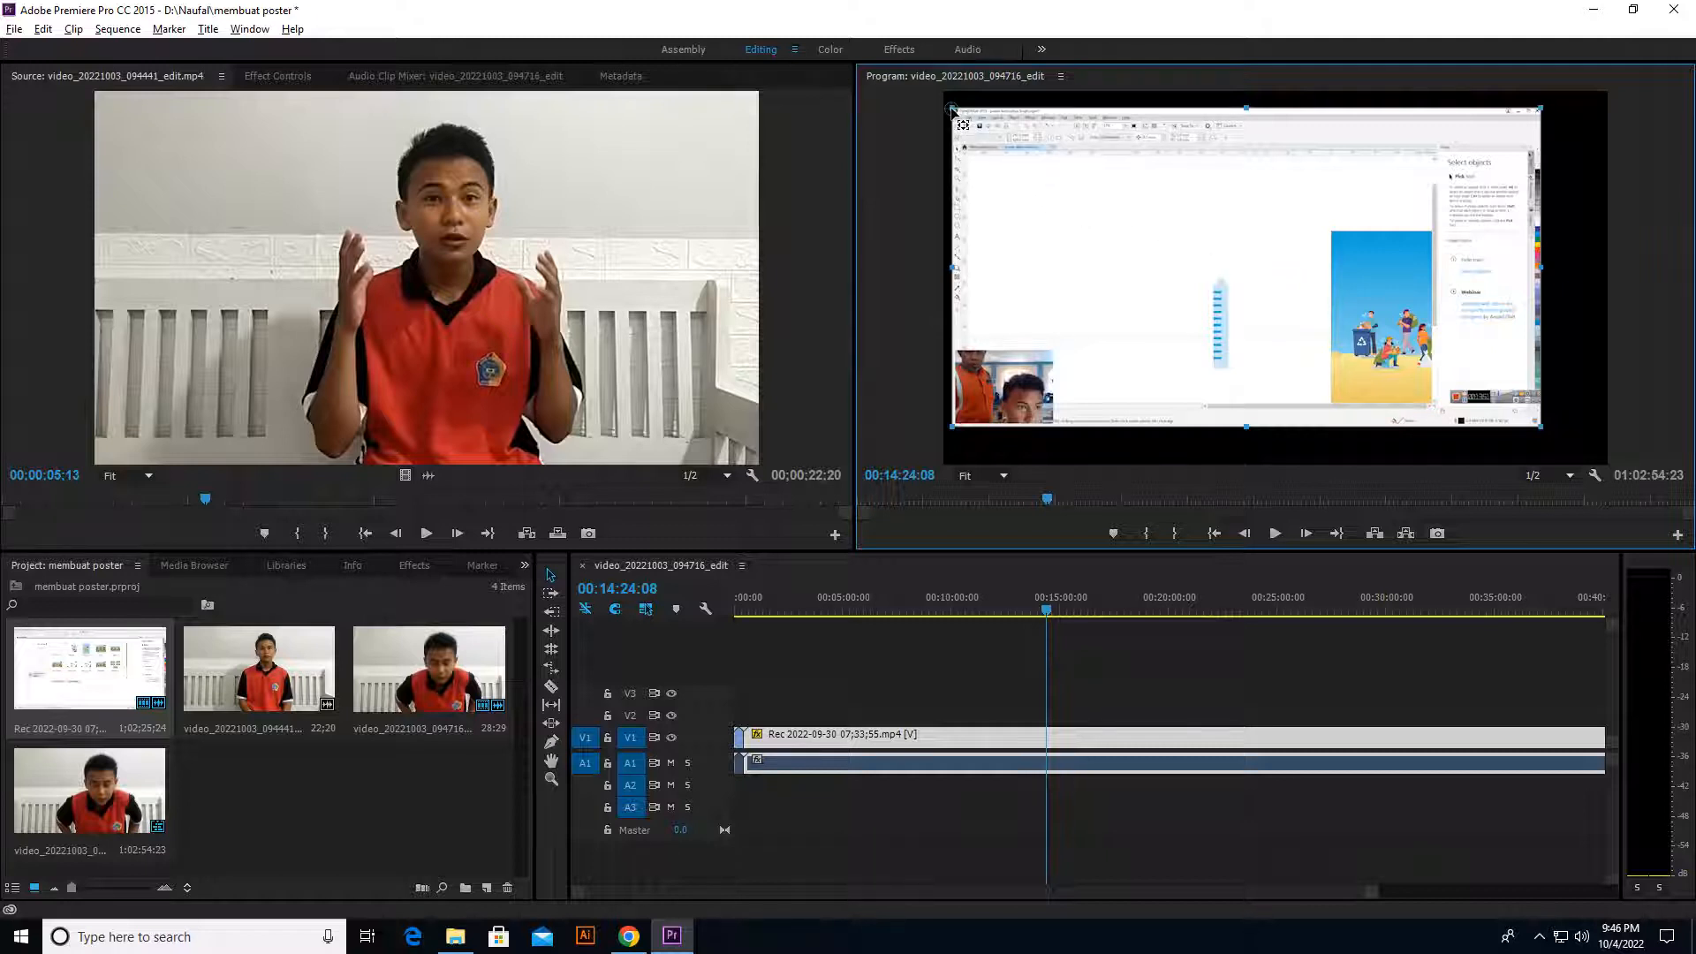
{"action": "left_click_drag", "start_coordinate": [1119, 168], "coordinate": [1112, 153]}
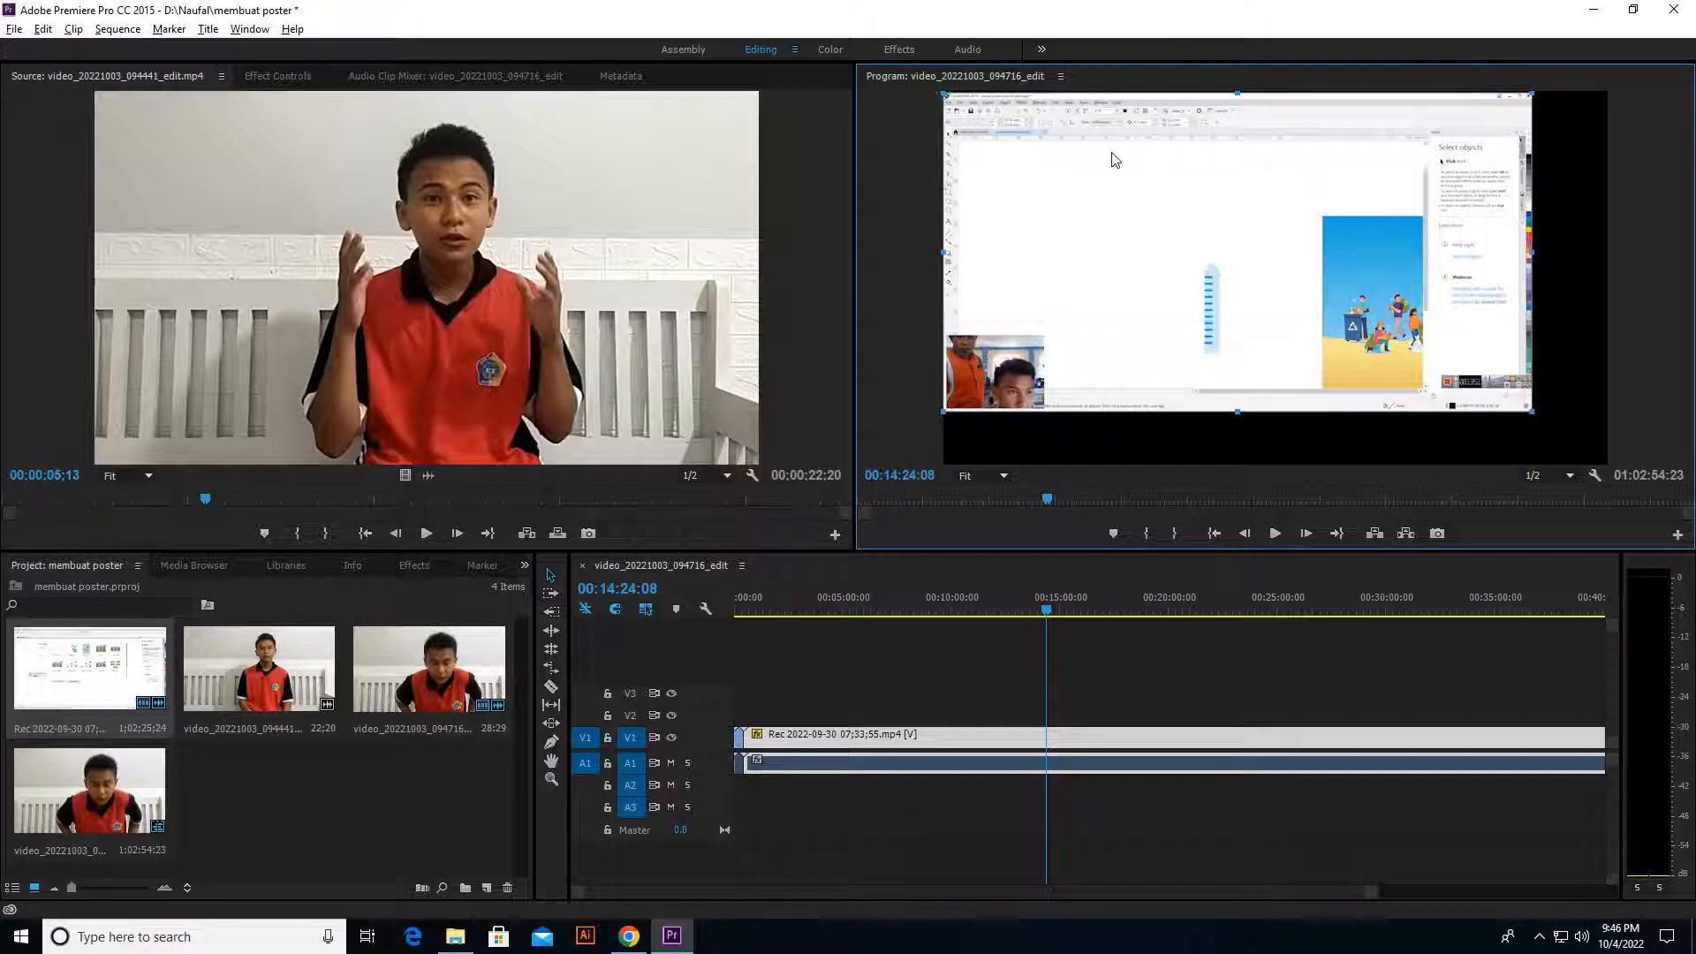
Step: Enlarge and reposition the screen recording so it spans the full width of the frame, and deselect it
{"action": "left_click_drag", "start_coordinate": [1533, 416], "coordinate": [1602, 455]}
{"action": "left_click_drag", "start_coordinate": [1530, 389], "coordinate": [1534, 391]}
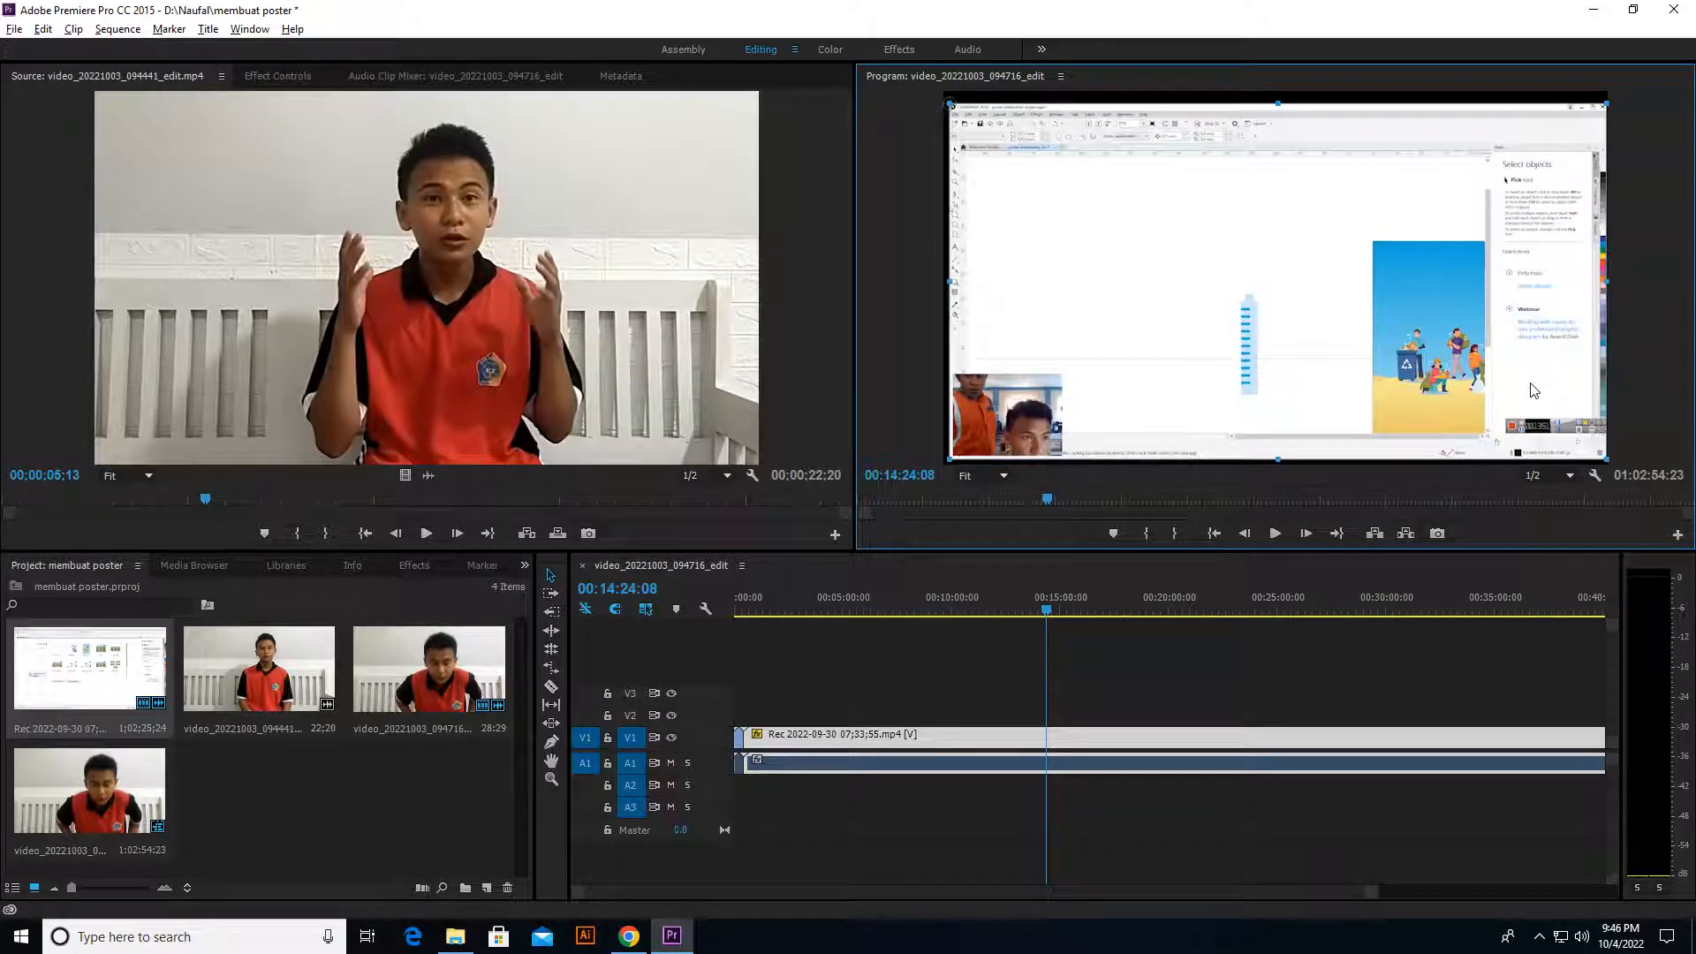
{"action": "left_click_drag", "start_coordinate": [1069, 272], "coordinate": [1063, 268]}
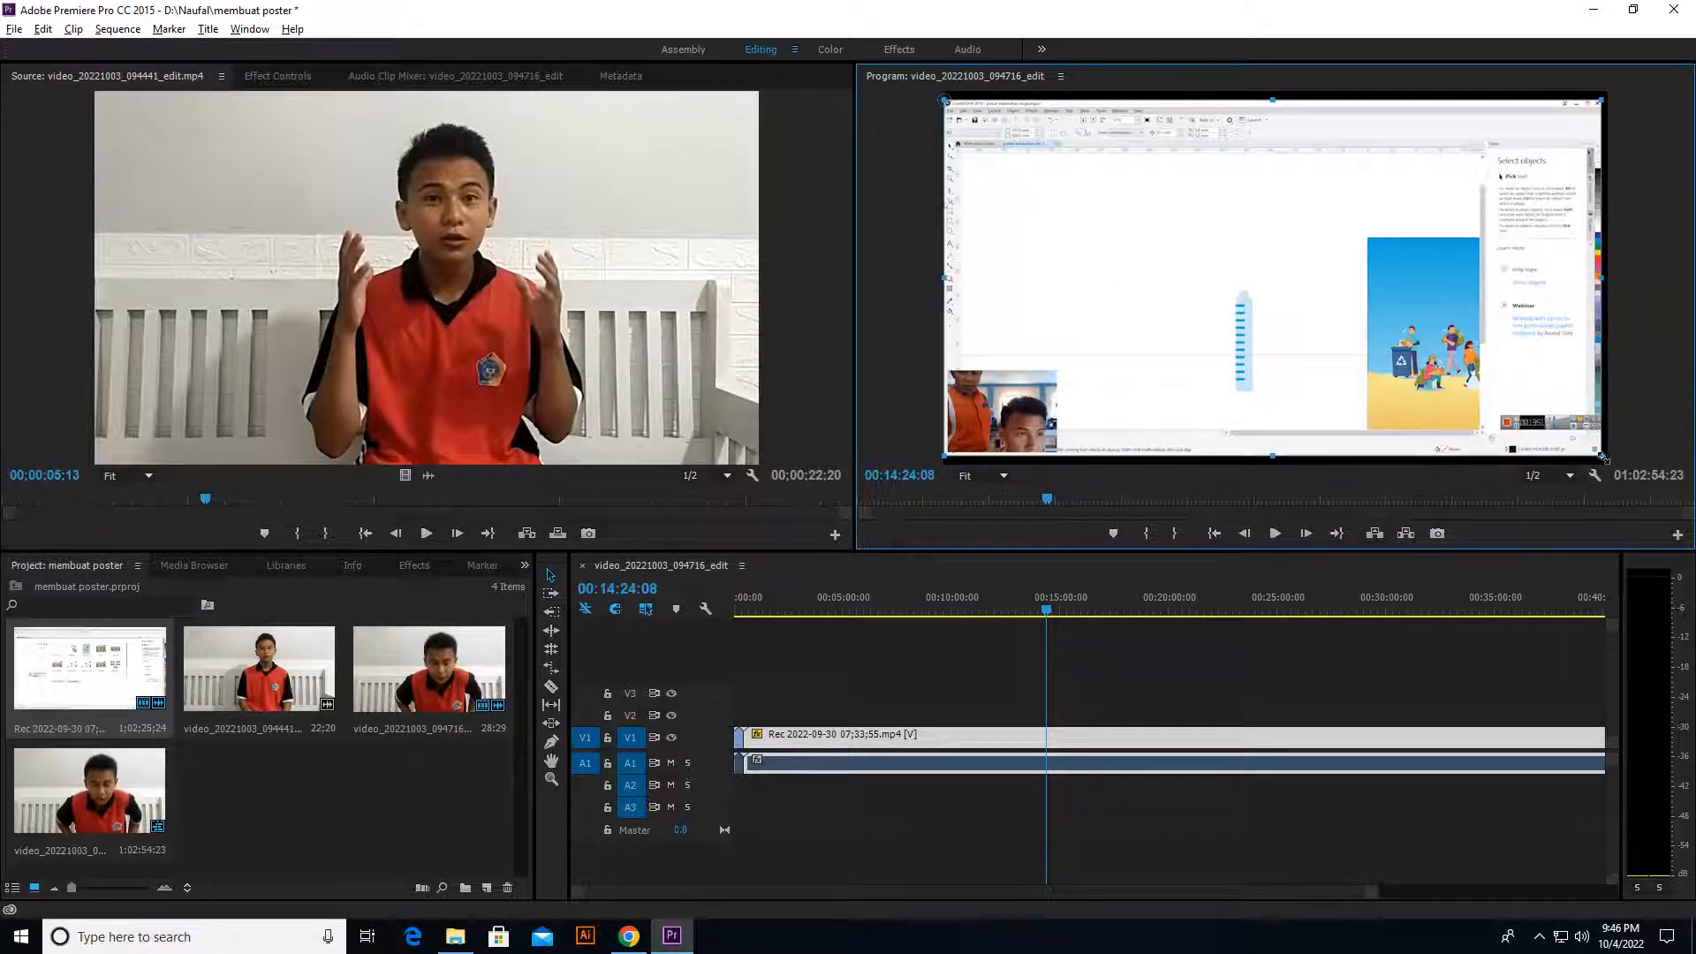
{"action": "left_click_drag", "start_coordinate": [1604, 458], "coordinate": [1610, 462]}
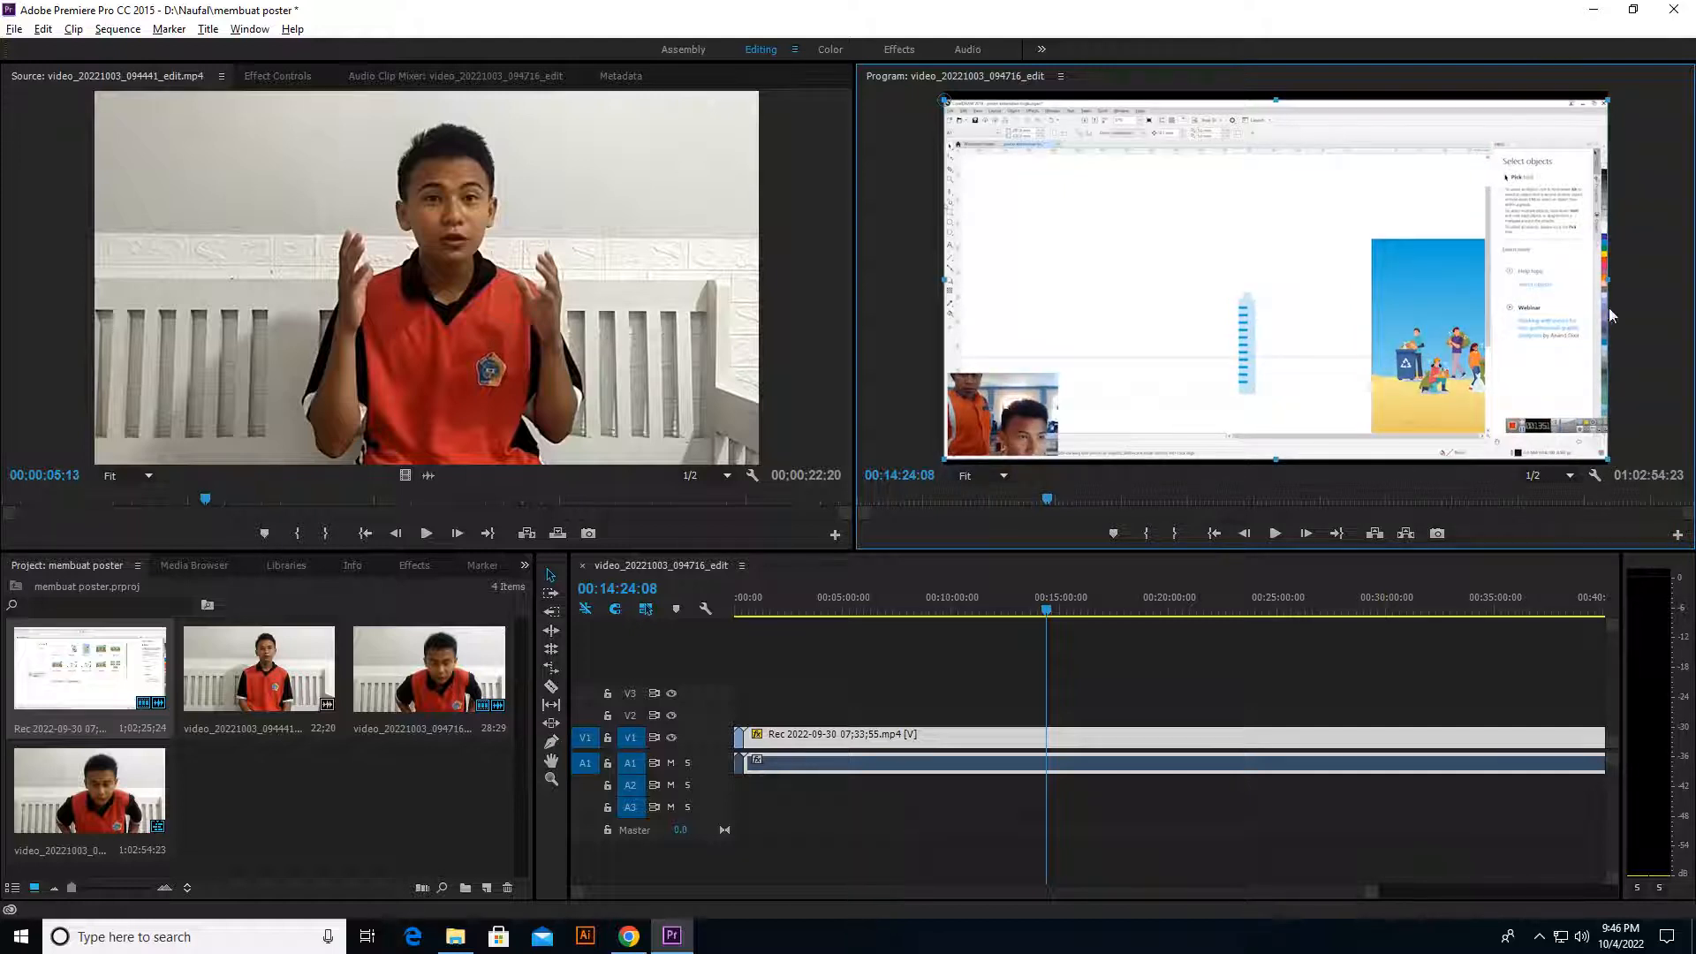
{"action": "left_click", "coordinate": [1658, 318]}
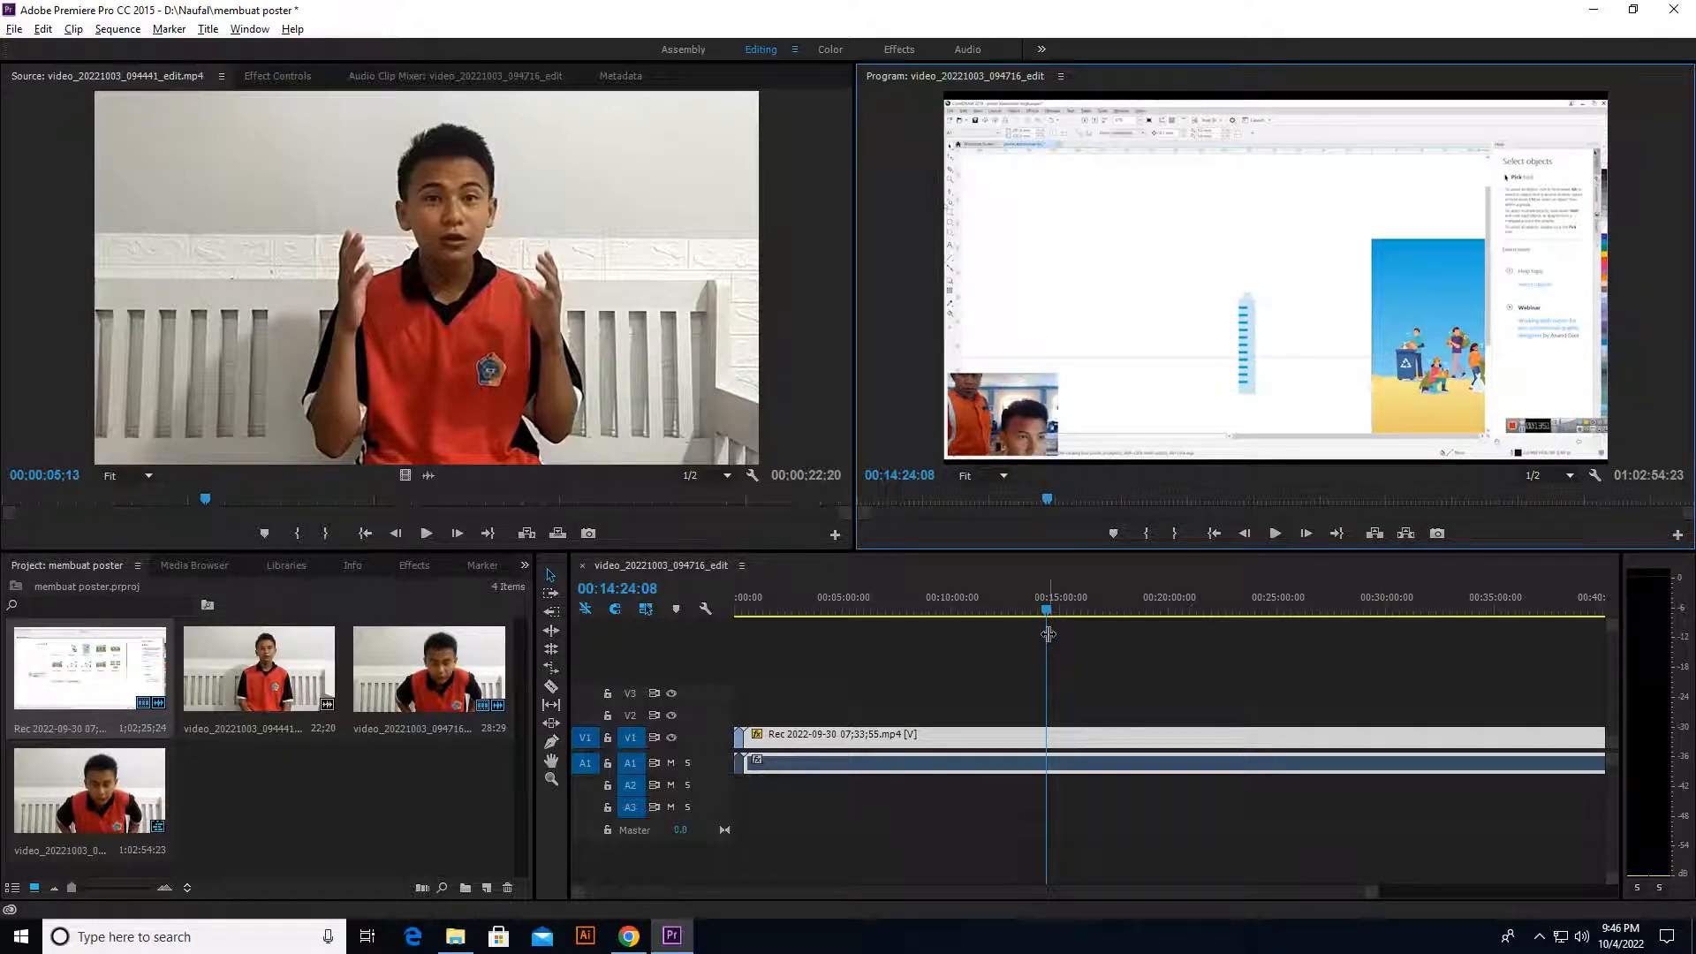
Step: Review the resized screen recording across roughly the first five minutes of the sequence
{"action": "left_click", "coordinate": [835, 608]}
{"action": "key", "text": "space"}
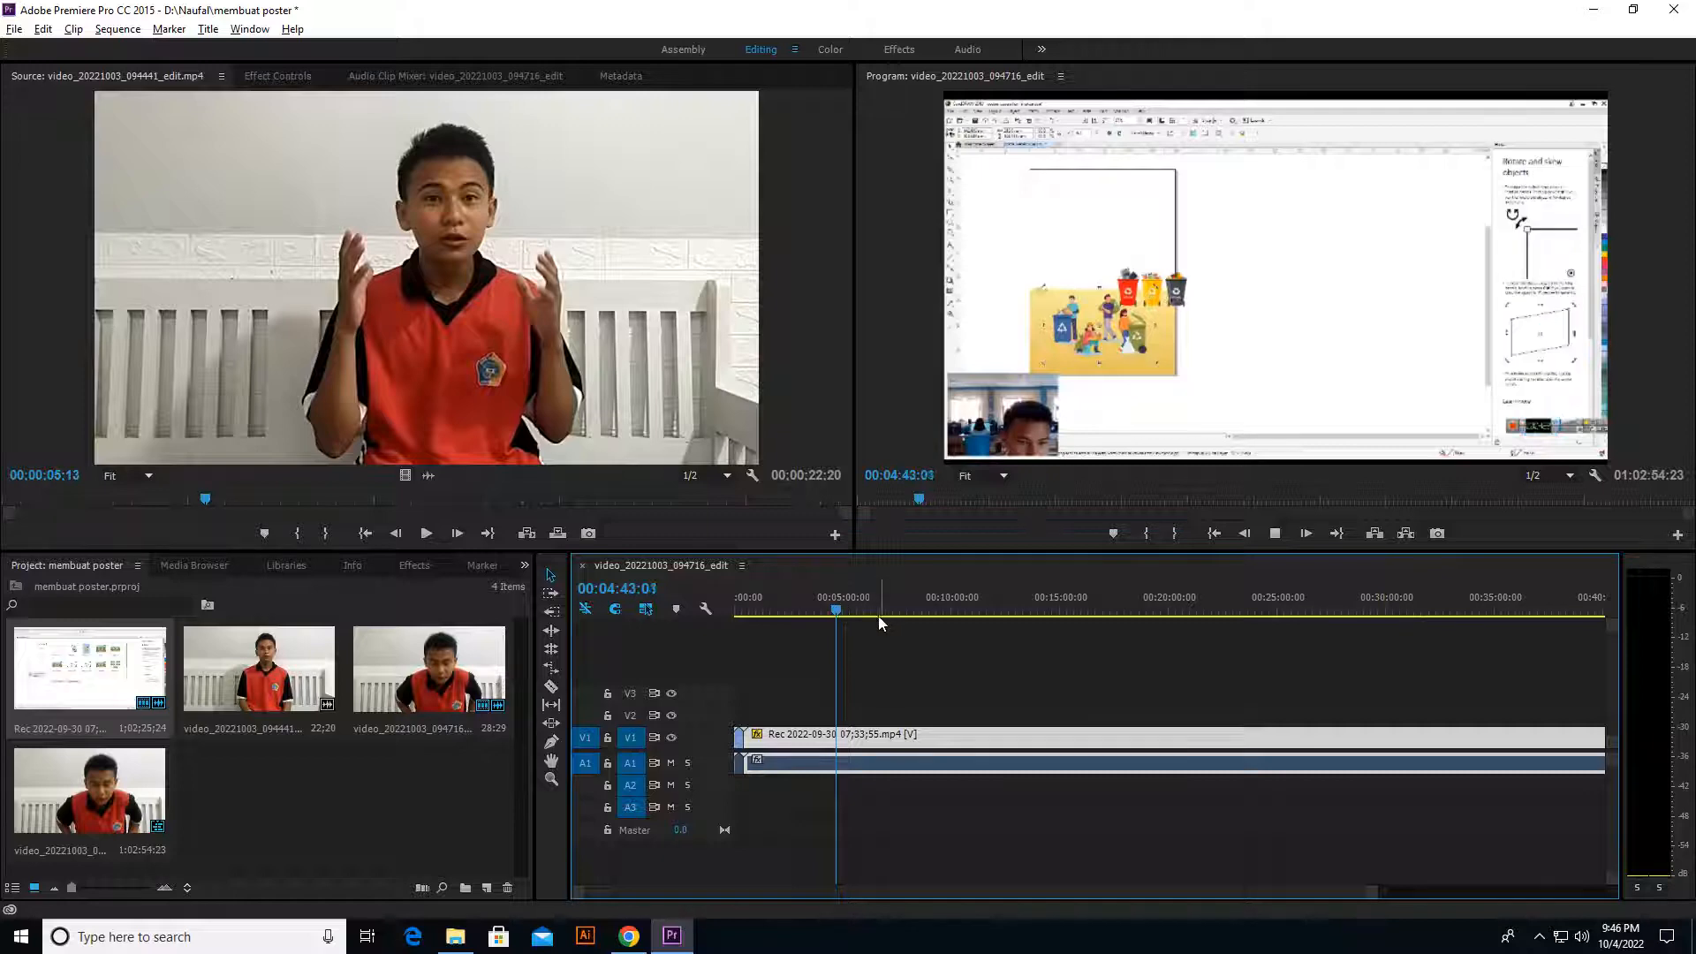
{"action": "left_click", "coordinate": [750, 609]}
{"action": "left_click_drag", "start_coordinate": [755, 625], "coordinate": [814, 636]}
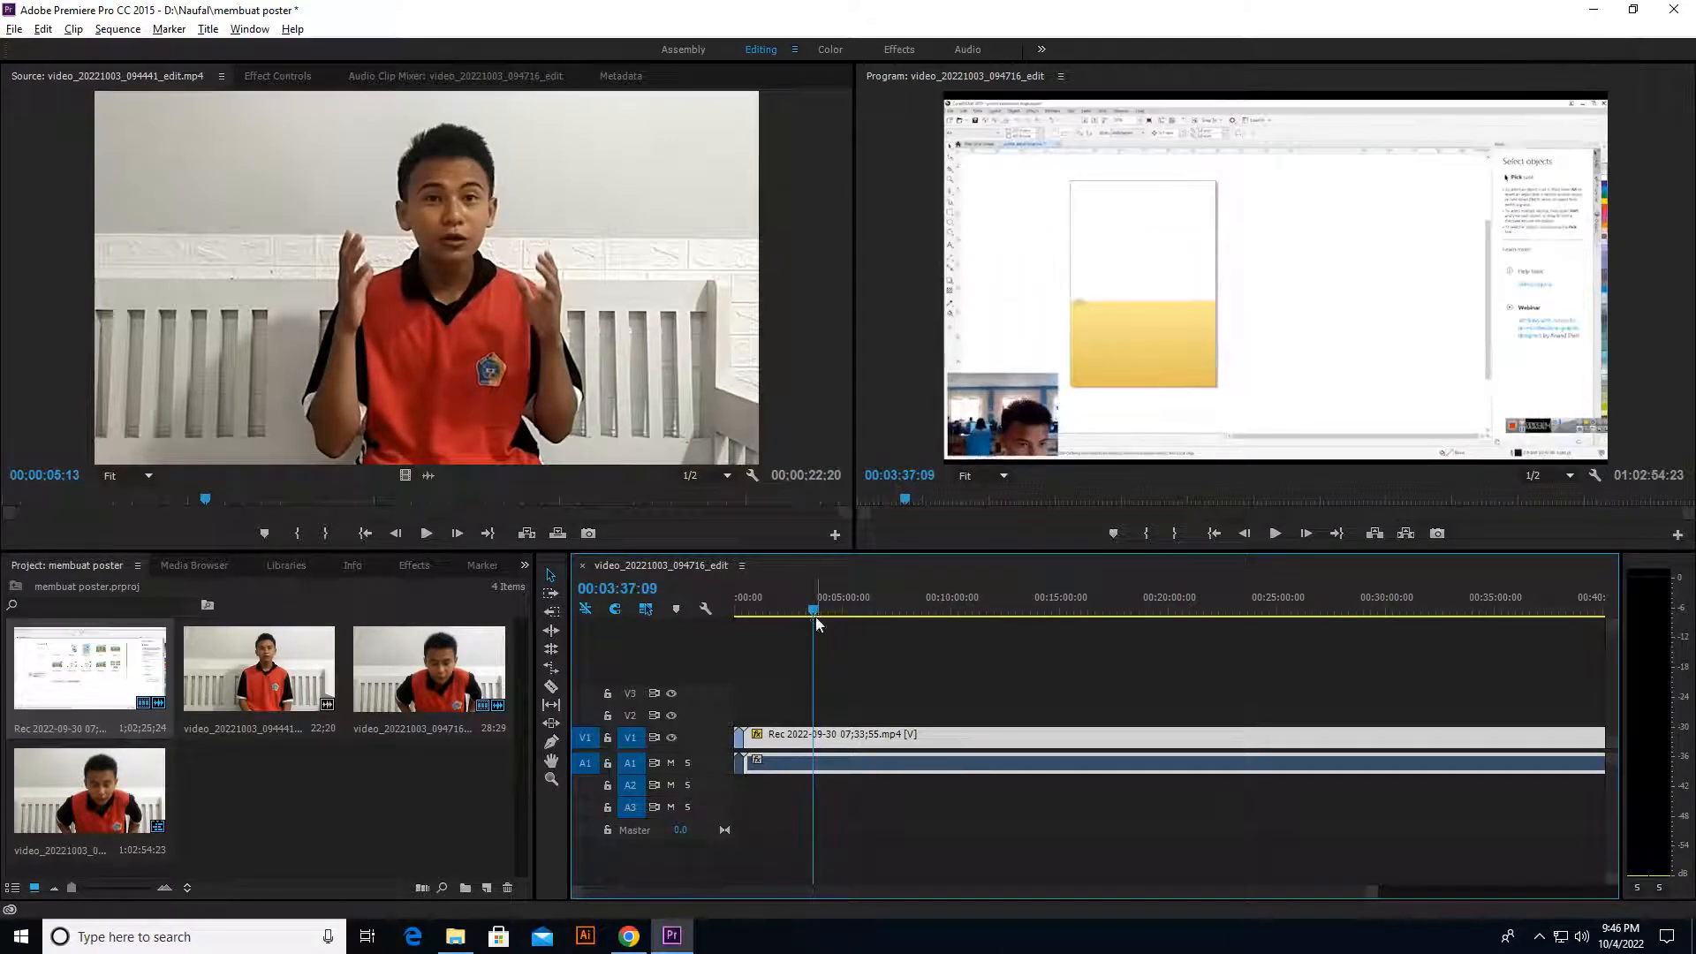
{"action": "left_click", "coordinate": [818, 640]}
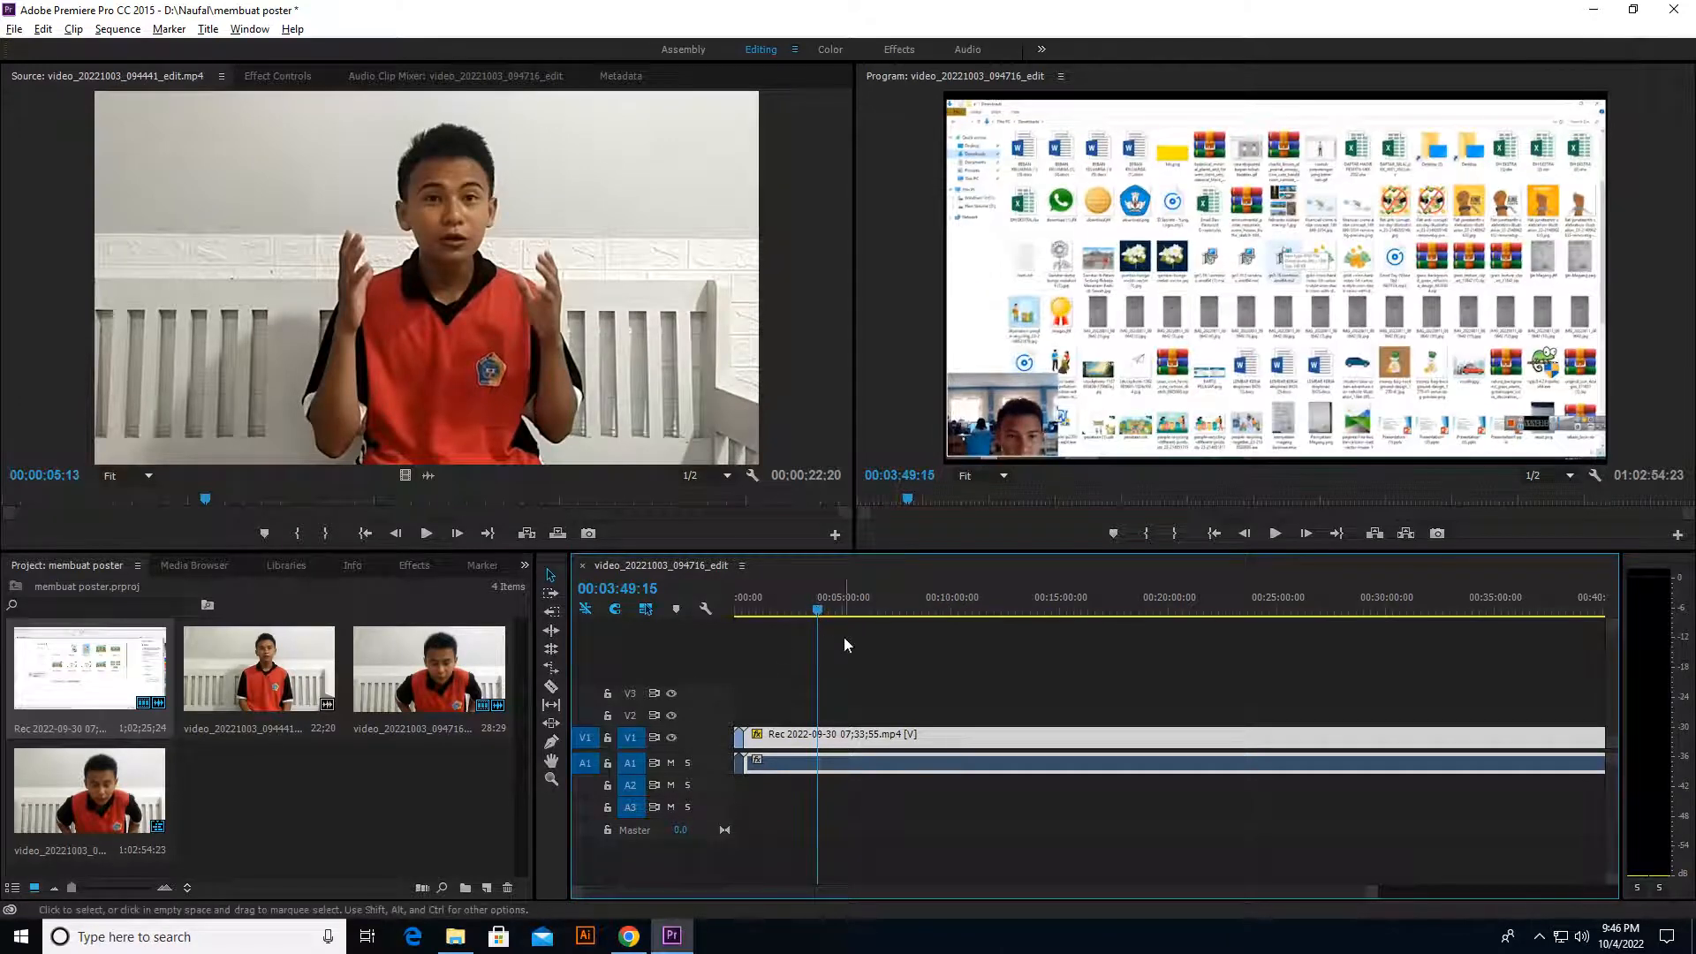
Step: Split the screen recording at 00:03:41:10 with the Razor tool
{"action": "scroll", "coordinate": [820, 660], "scroll_direction": "up", "scroll_amount": 3}
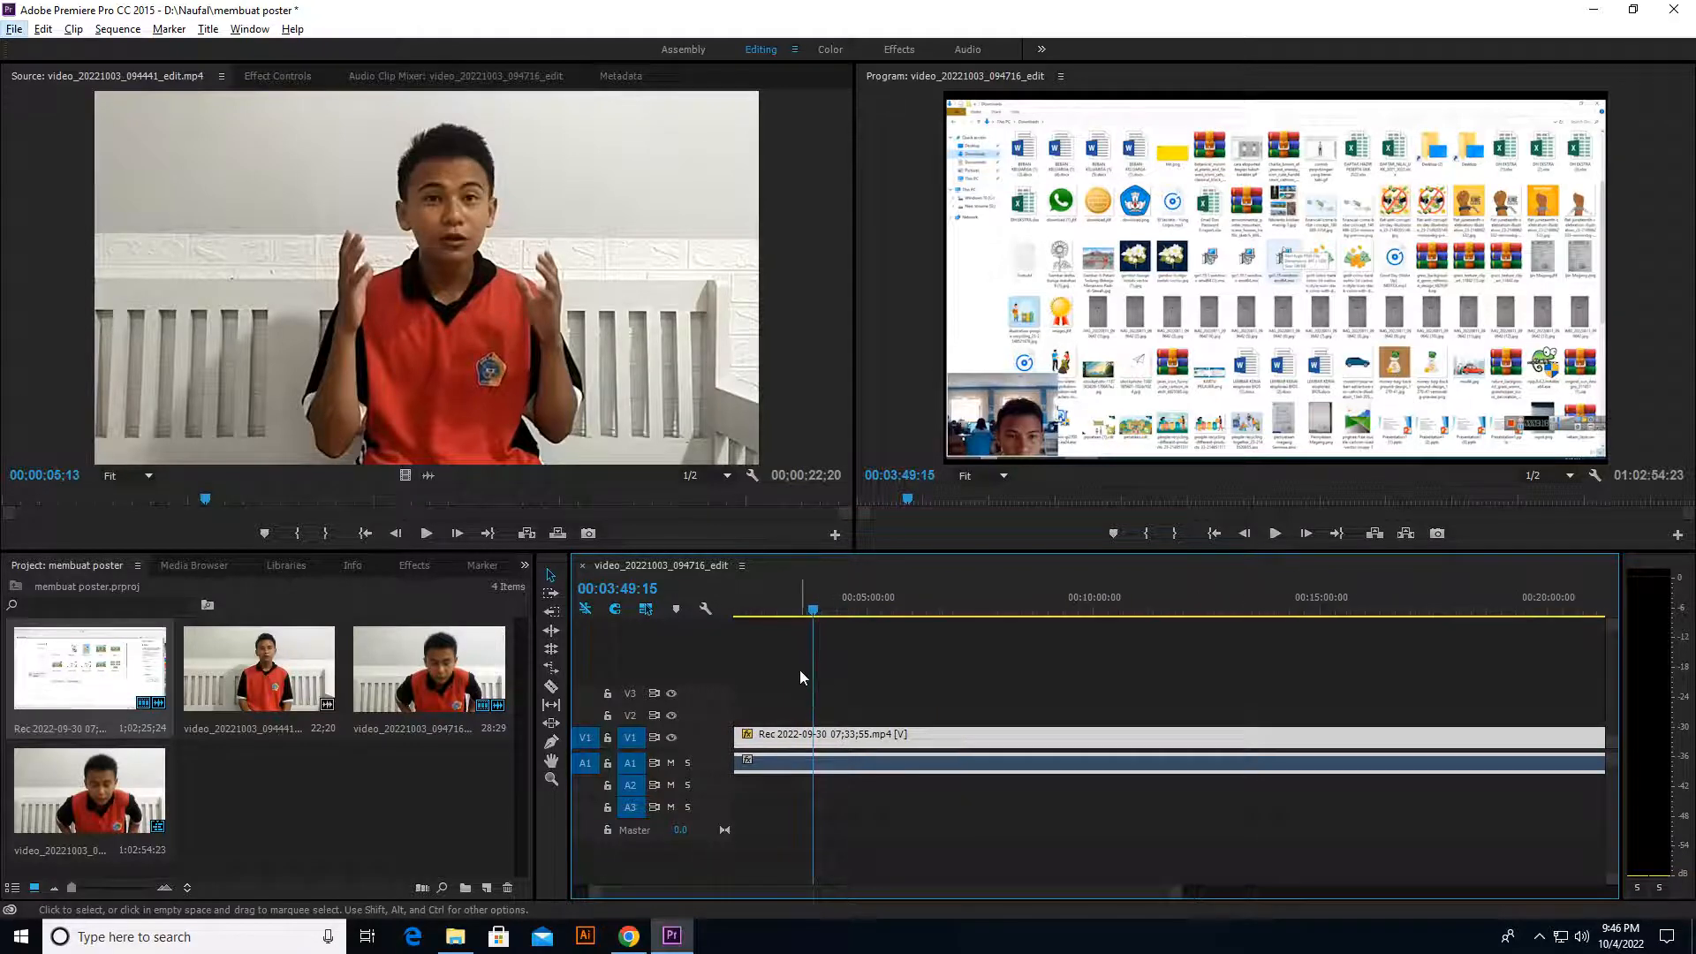
{"action": "scroll", "coordinate": [809, 669], "scroll_direction": "down", "scroll_amount": 4}
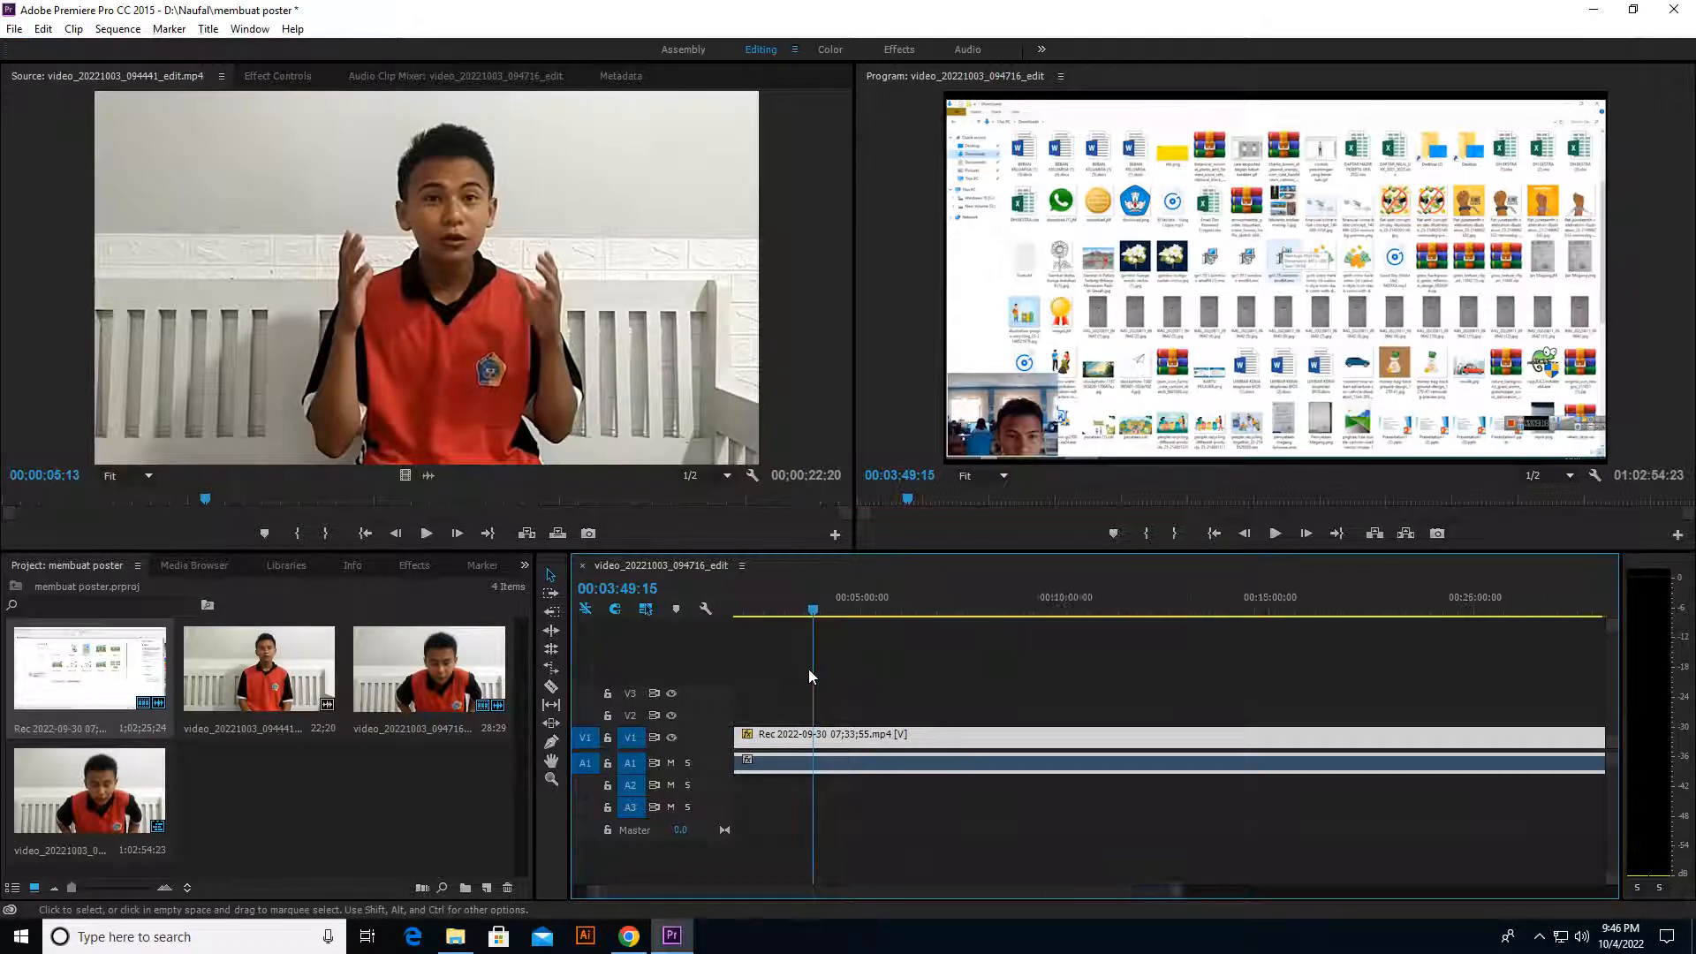
{"action": "scroll", "coordinate": [808, 670], "scroll_direction": "up", "scroll_amount": 5}
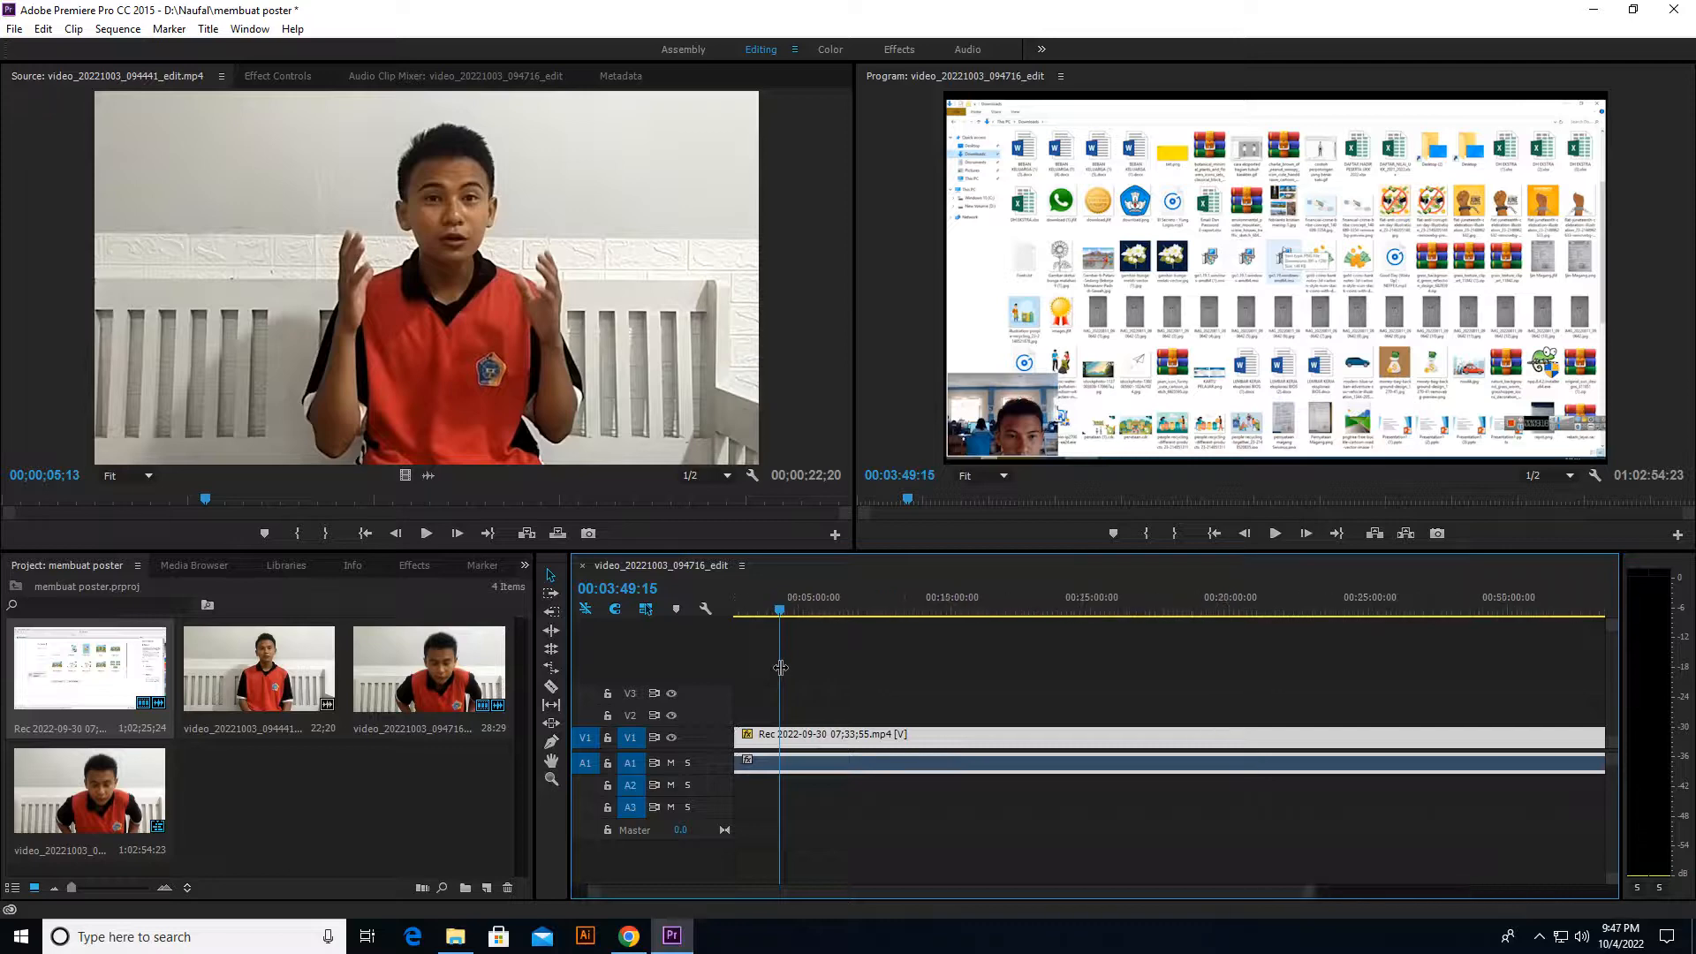
{"action": "left_click_drag", "start_coordinate": [824, 892], "coordinate": [804, 892]}
{"action": "scroll", "coordinate": [841, 655], "scroll_direction": "up", "scroll_amount": 1}
{"action": "mouse_move", "coordinate": [855, 609]}
{"action": "left_mouse_down"}
{"action": "mouse_move", "coordinate": [825, 608]}
{"action": "mouse_move", "coordinate": [845, 607]}
{"action": "left_mouse_up"}
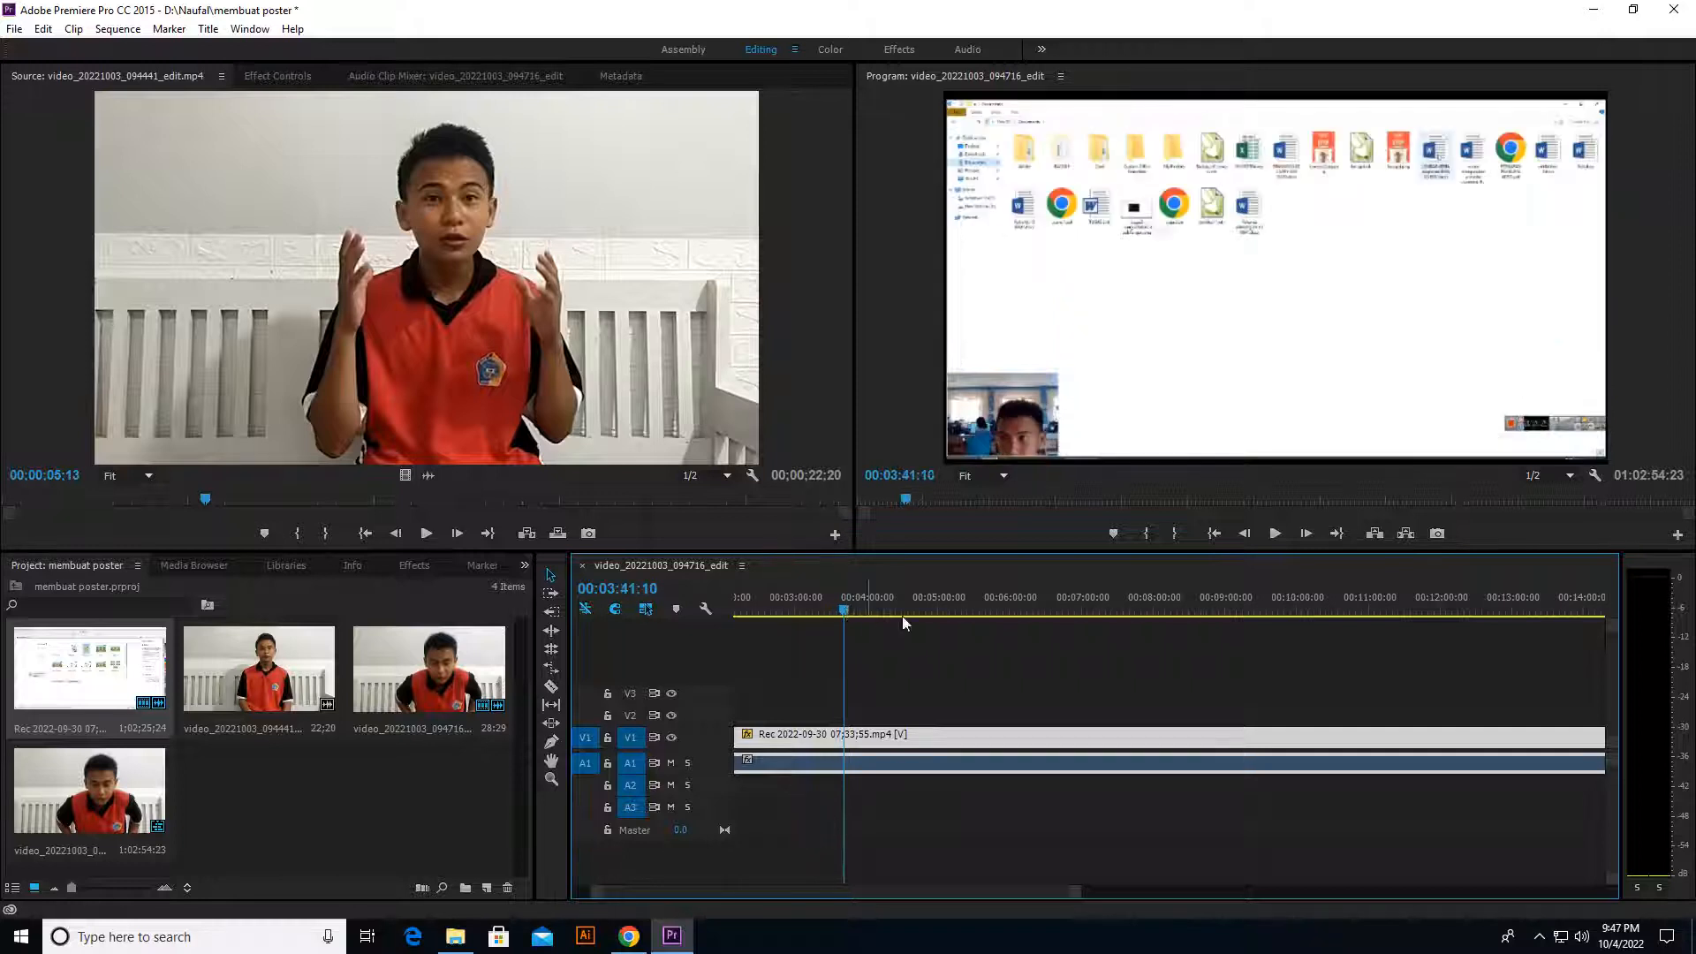
{"action": "left_click", "coordinate": [551, 687]}
{"action": "left_click", "coordinate": [848, 738]}
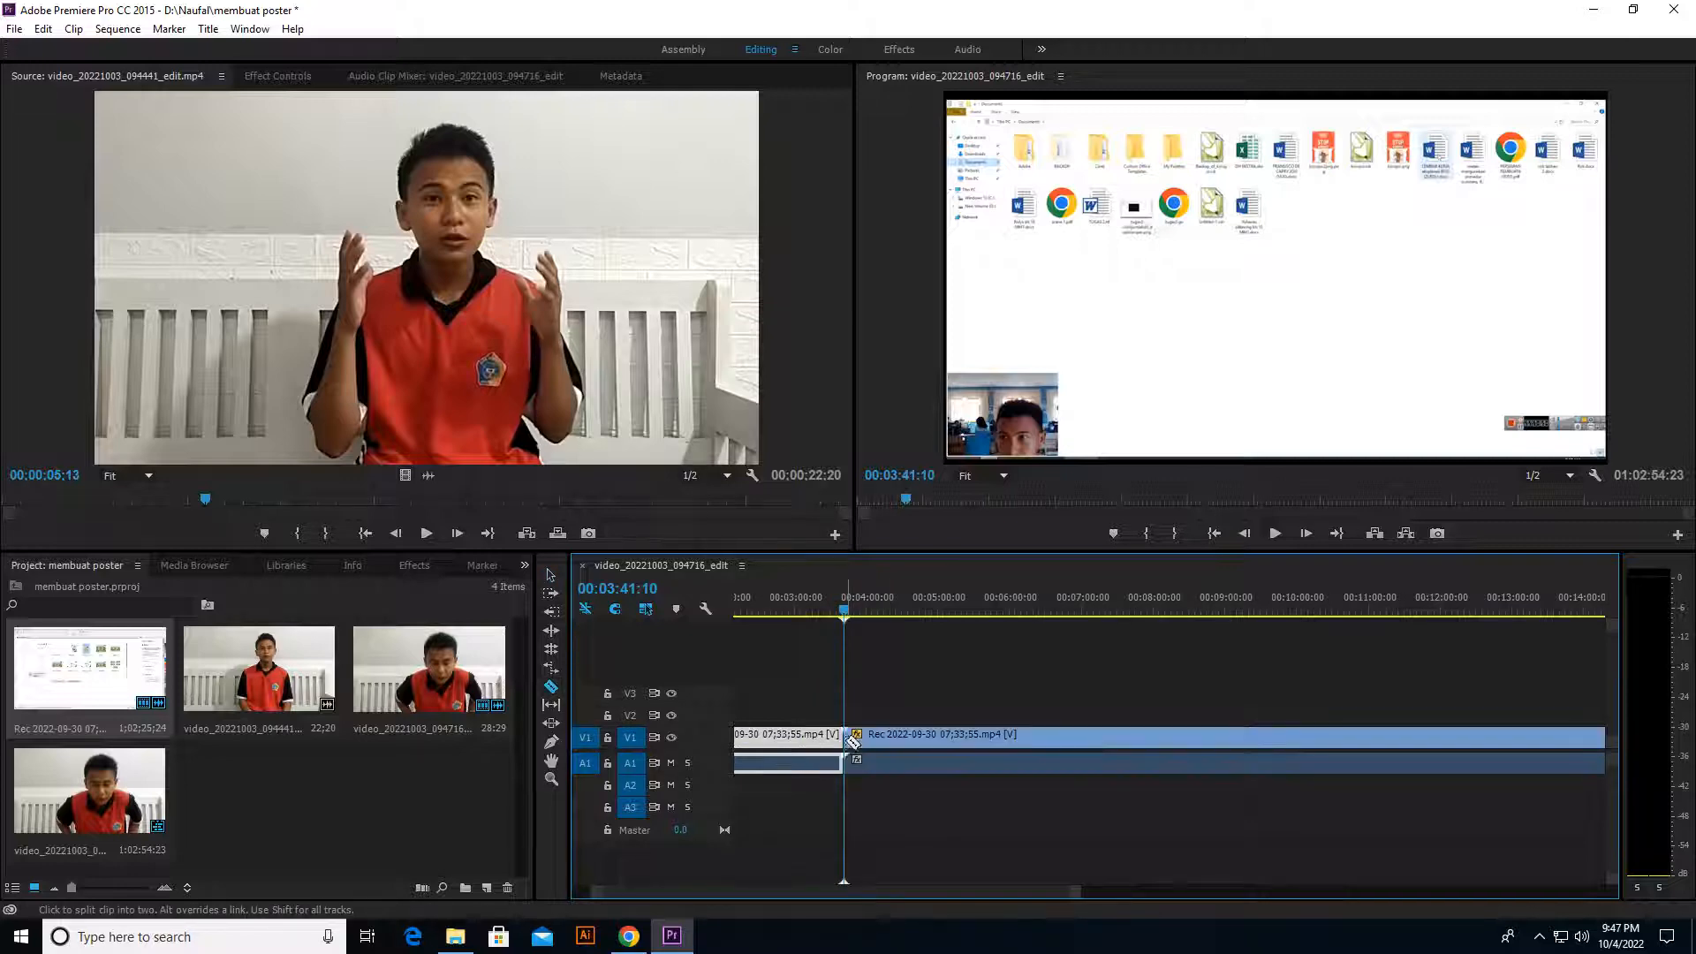
Step: Scrub past the cut to about 00:04:25:19, return to the Selection tool and undo the split
{"action": "left_click", "coordinate": [861, 611]}
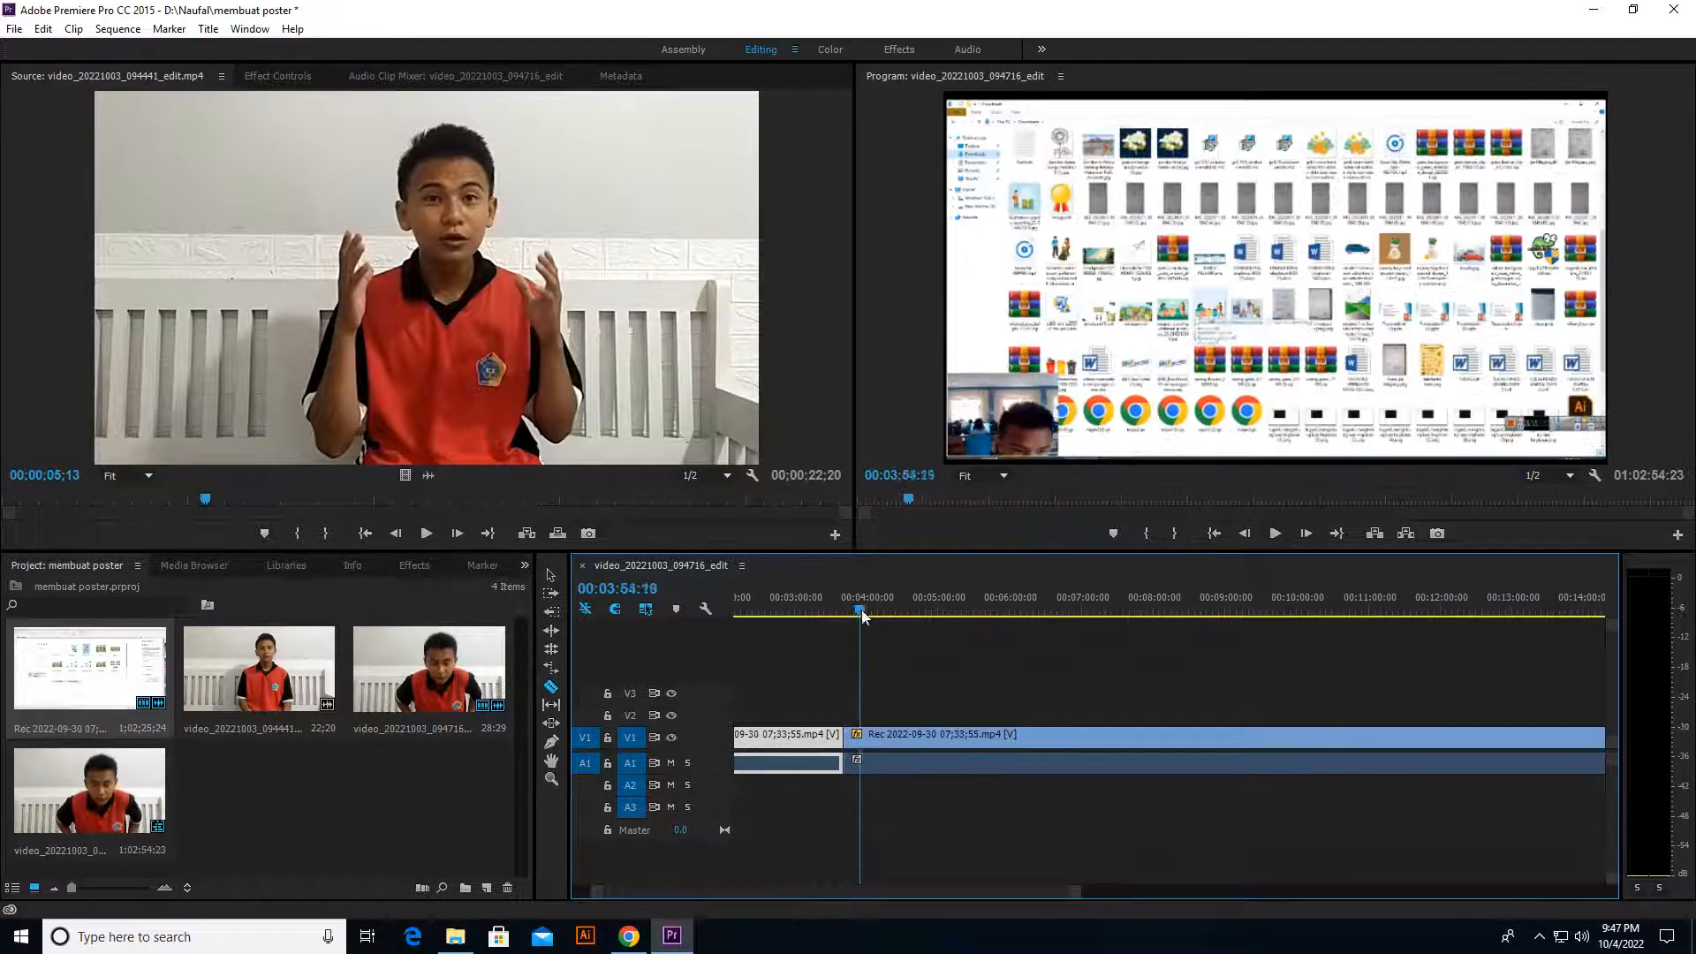
{"action": "left_click_drag", "start_coordinate": [863, 612], "coordinate": [898, 618]}
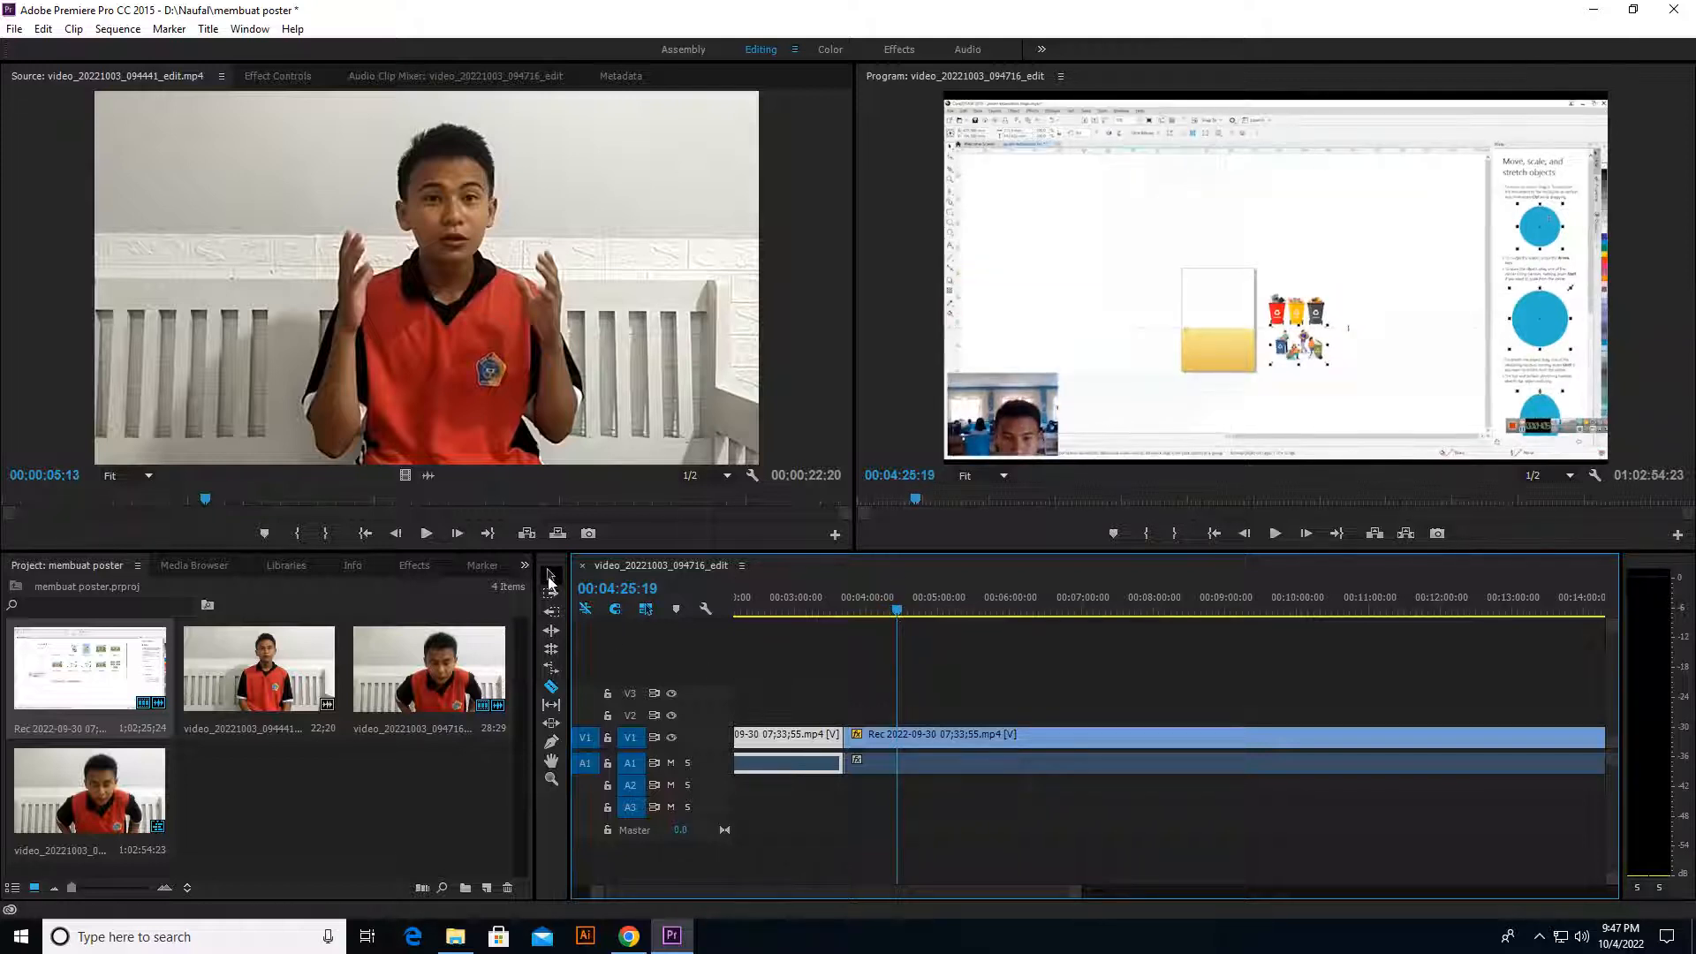
{"action": "key", "text": "v"}
{"action": "key", "text": "ctrl+z"}
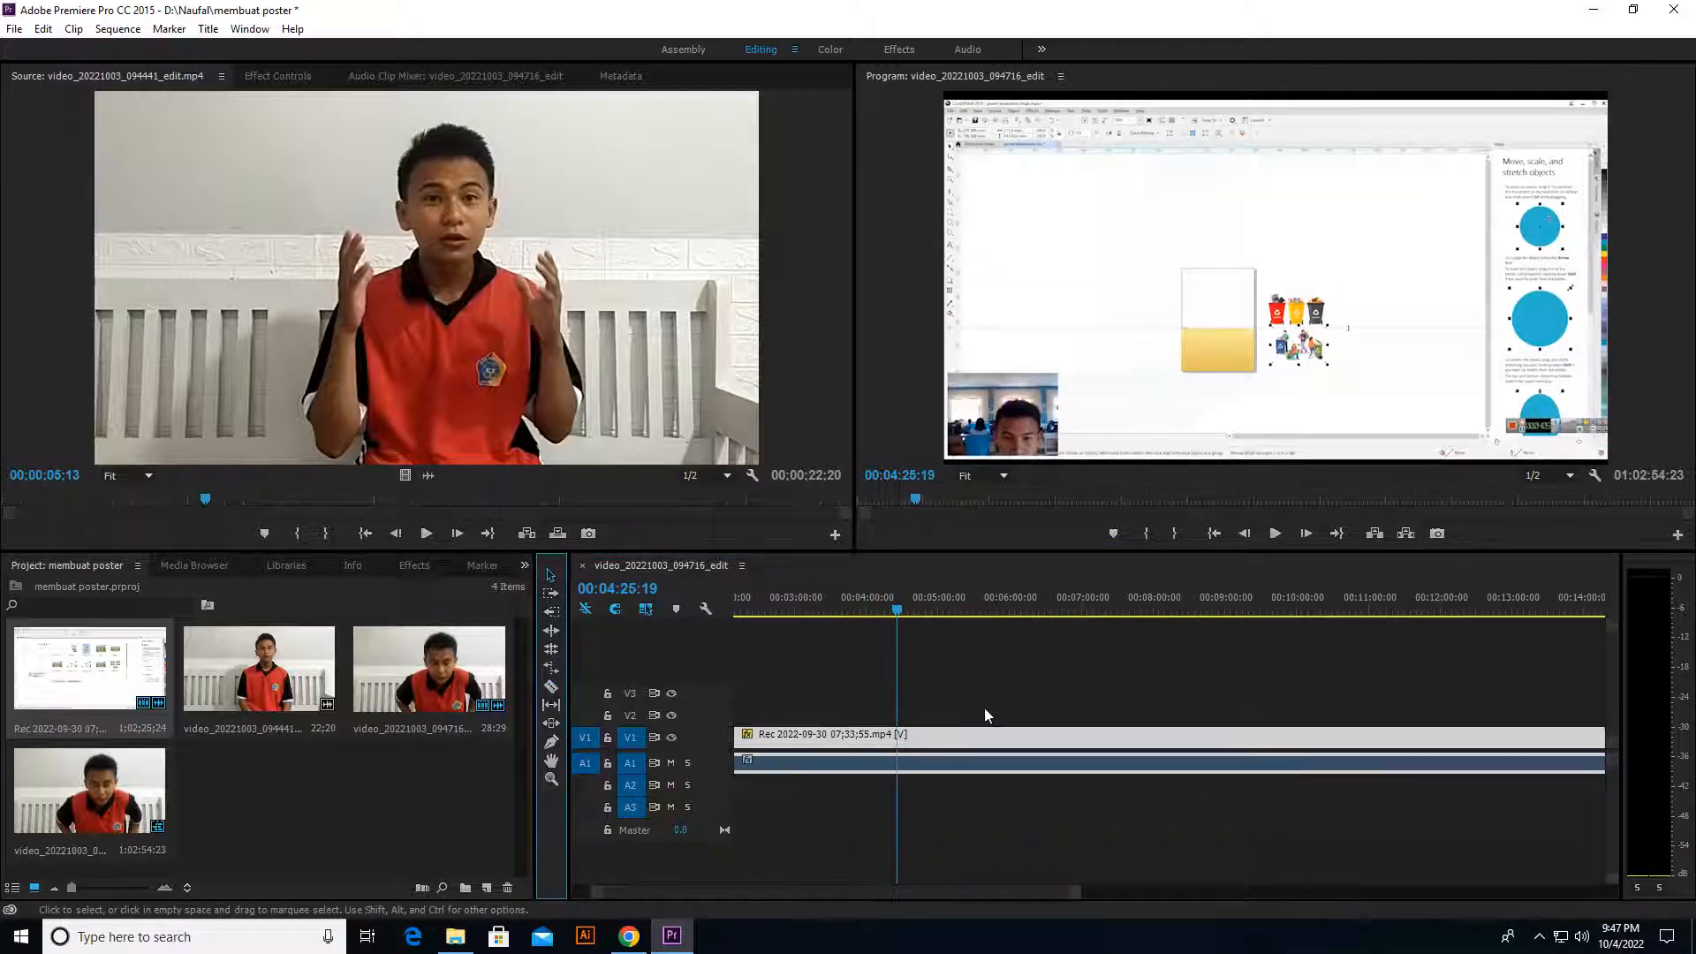
Step: Locate the browser search section near the end of the screen recording and split the clip at 00:56:49:15 with the Razor tool
{"action": "left_click_drag", "start_coordinate": [901, 617], "coordinate": [1455, 720]}
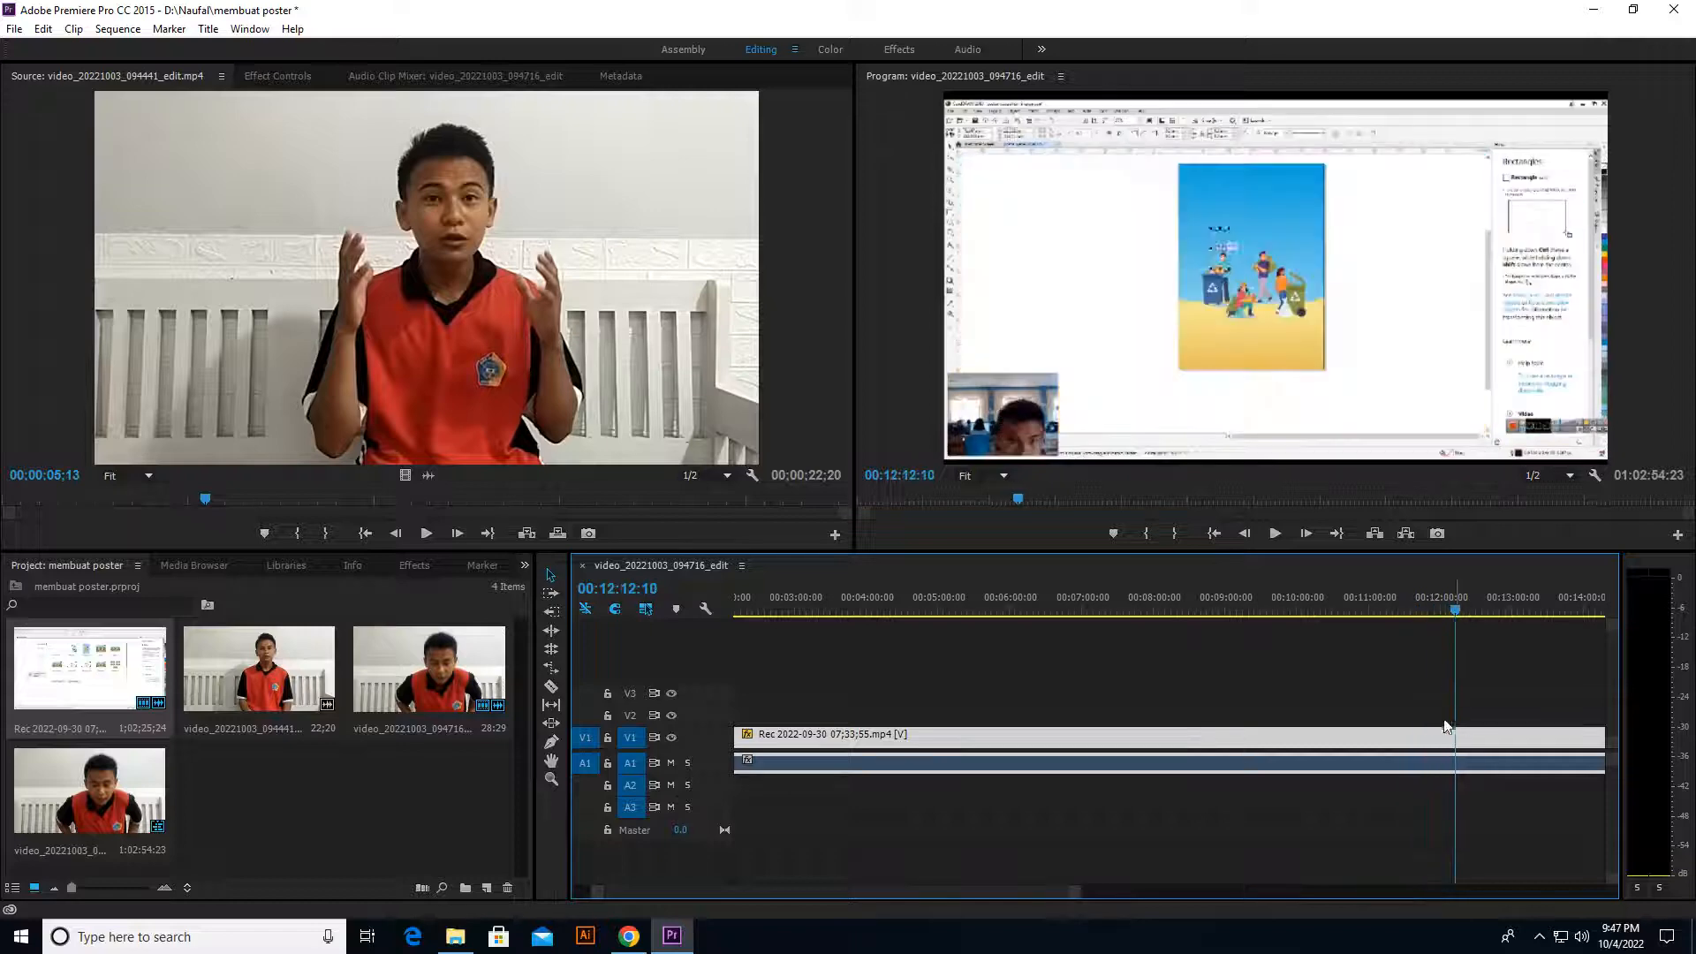
{"action": "scroll", "coordinate": [1404, 731], "scroll_direction": "down", "scroll_amount": 5, "text": "alt"}
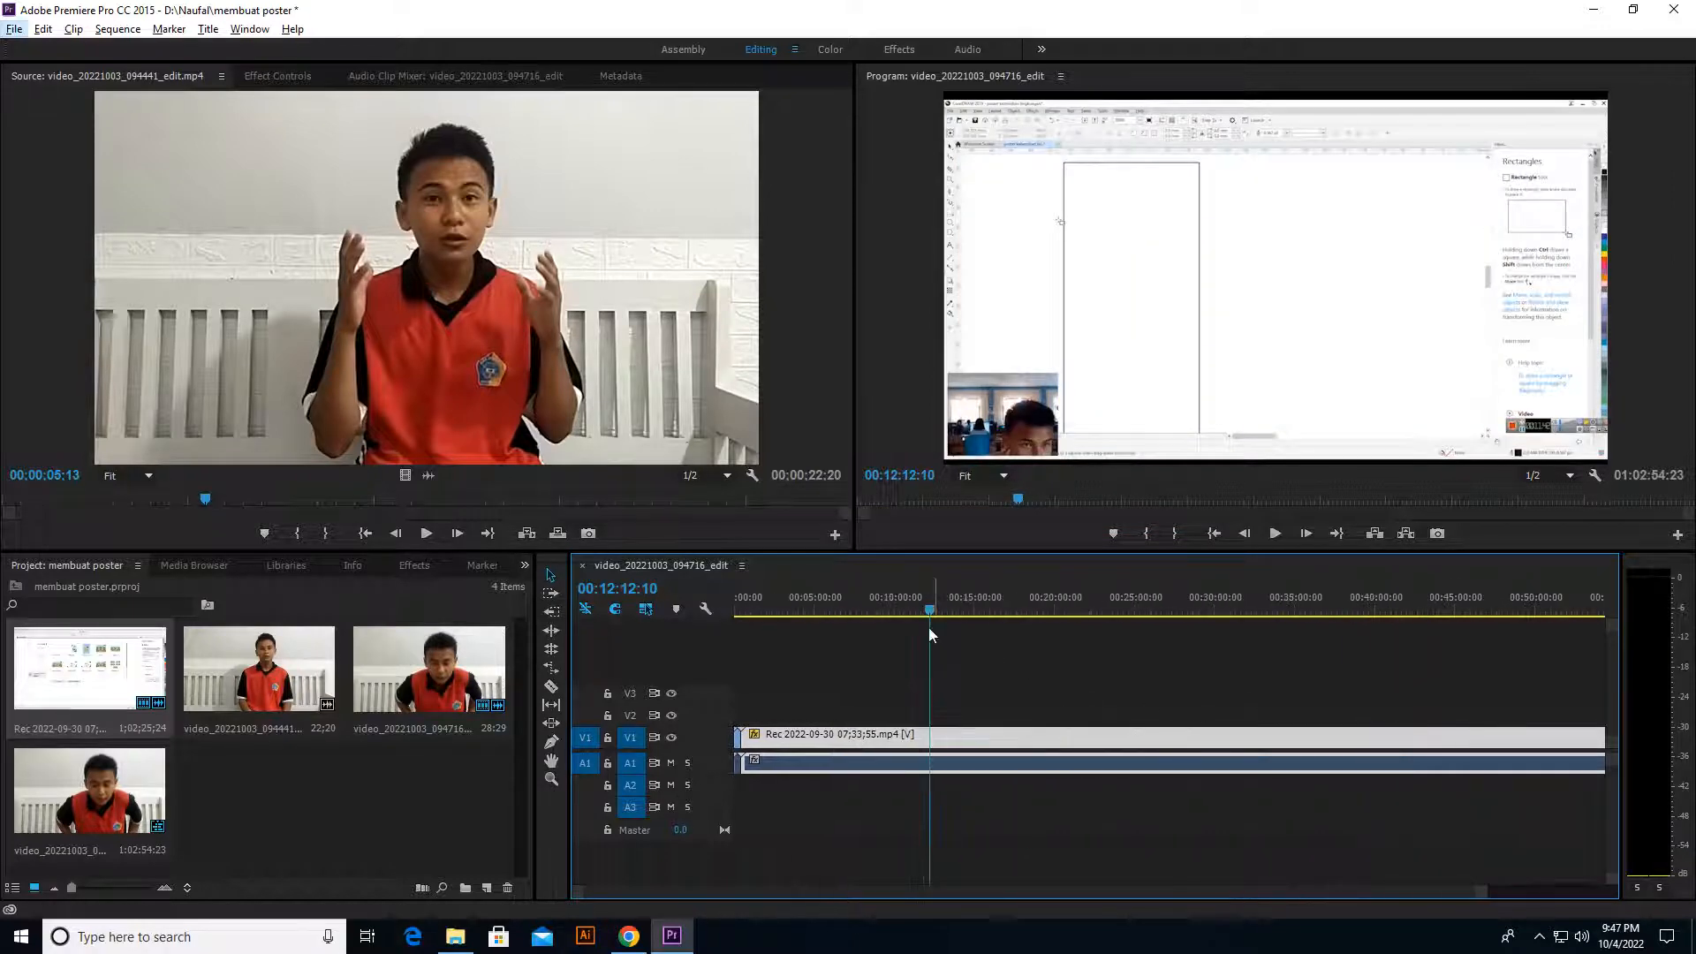
{"action": "left_click_drag", "start_coordinate": [930, 627], "coordinate": [1504, 704]}
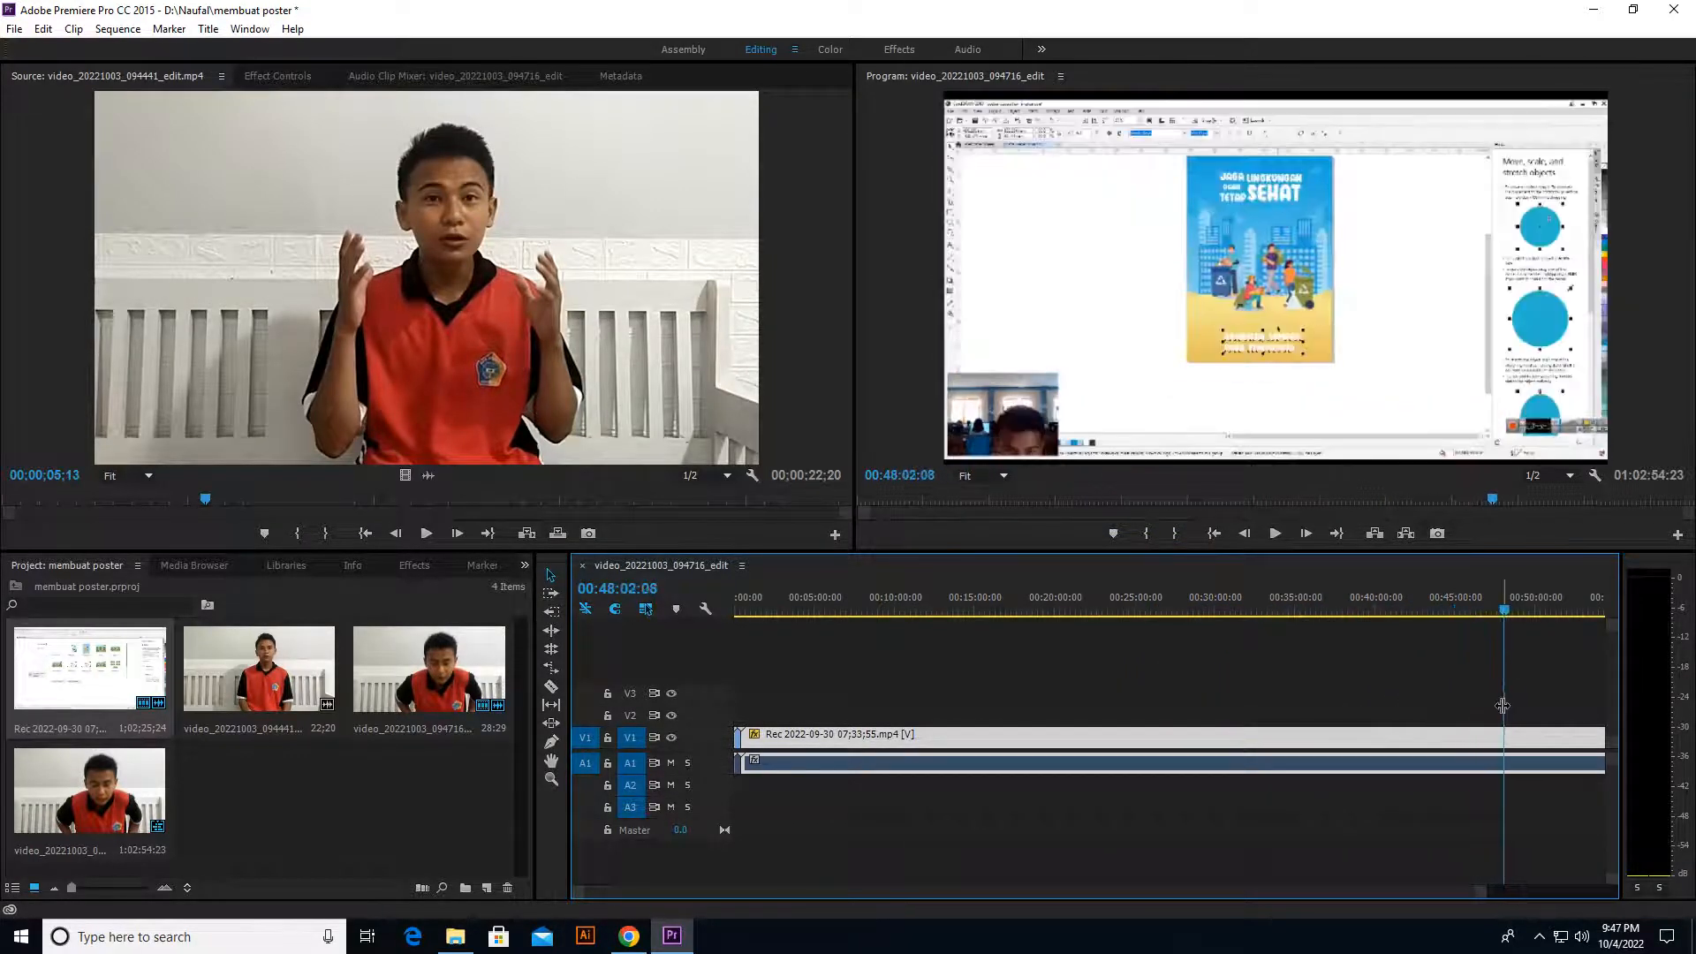
{"action": "scroll", "coordinate": [1481, 706], "scroll_direction": "down", "scroll_amount": 3}
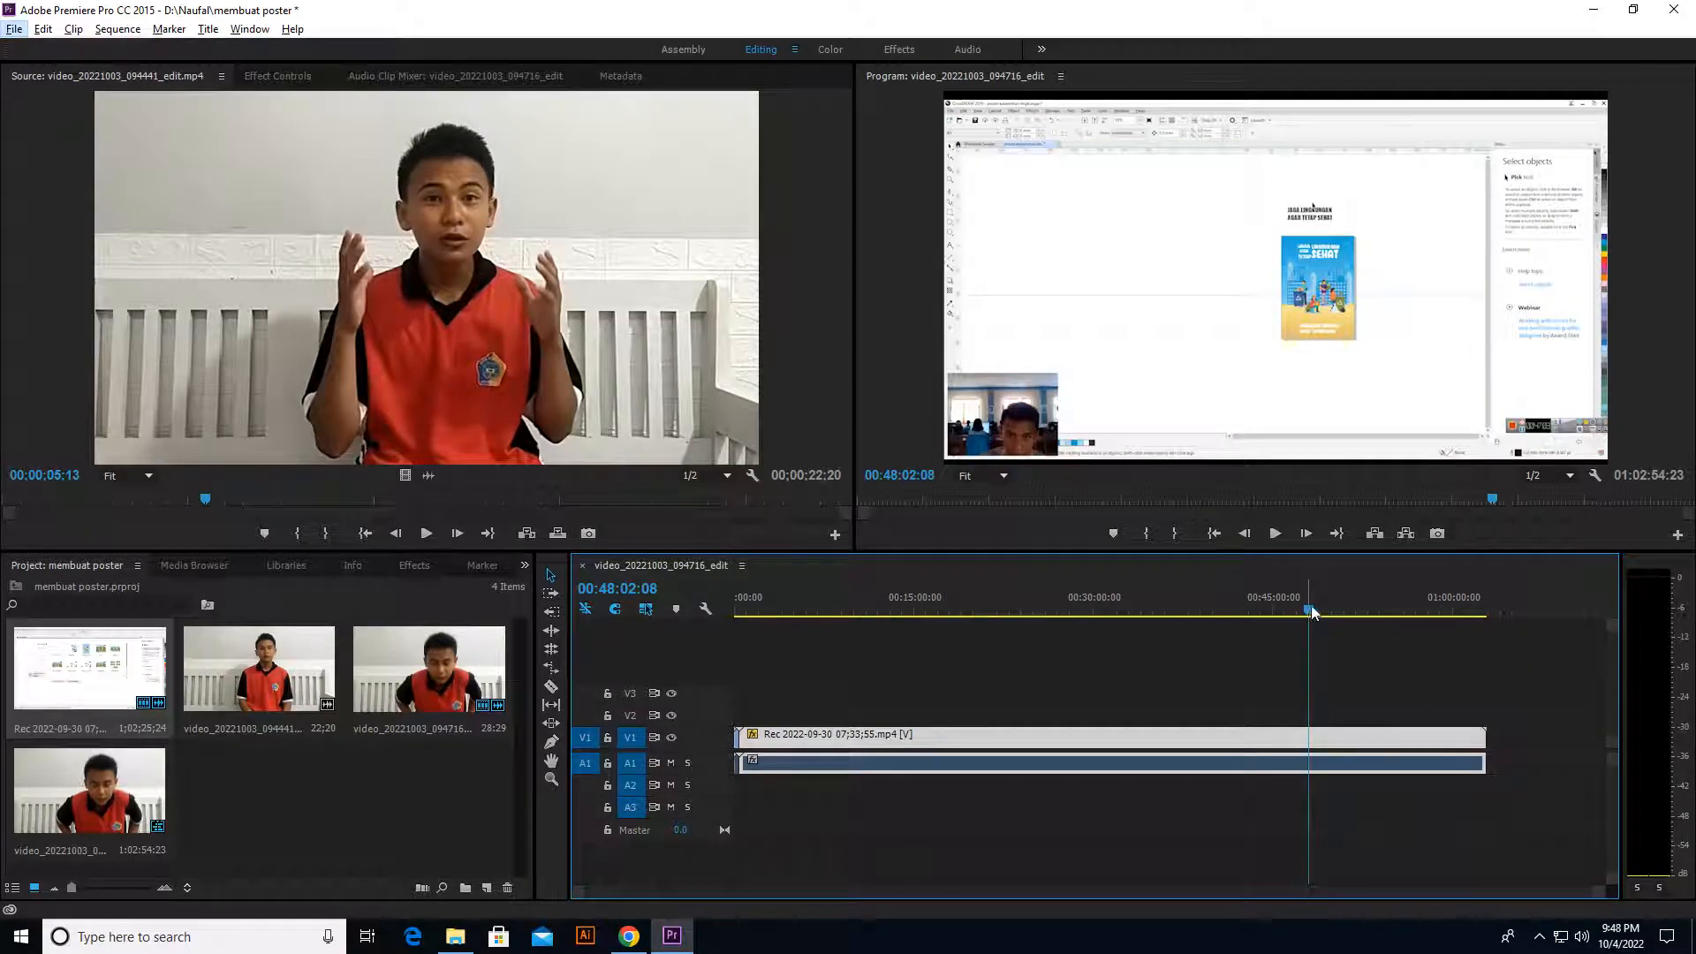
{"action": "left_click_drag", "start_coordinate": [1312, 608], "coordinate": [1417, 628]}
{"action": "left_click", "coordinate": [1413, 606]}
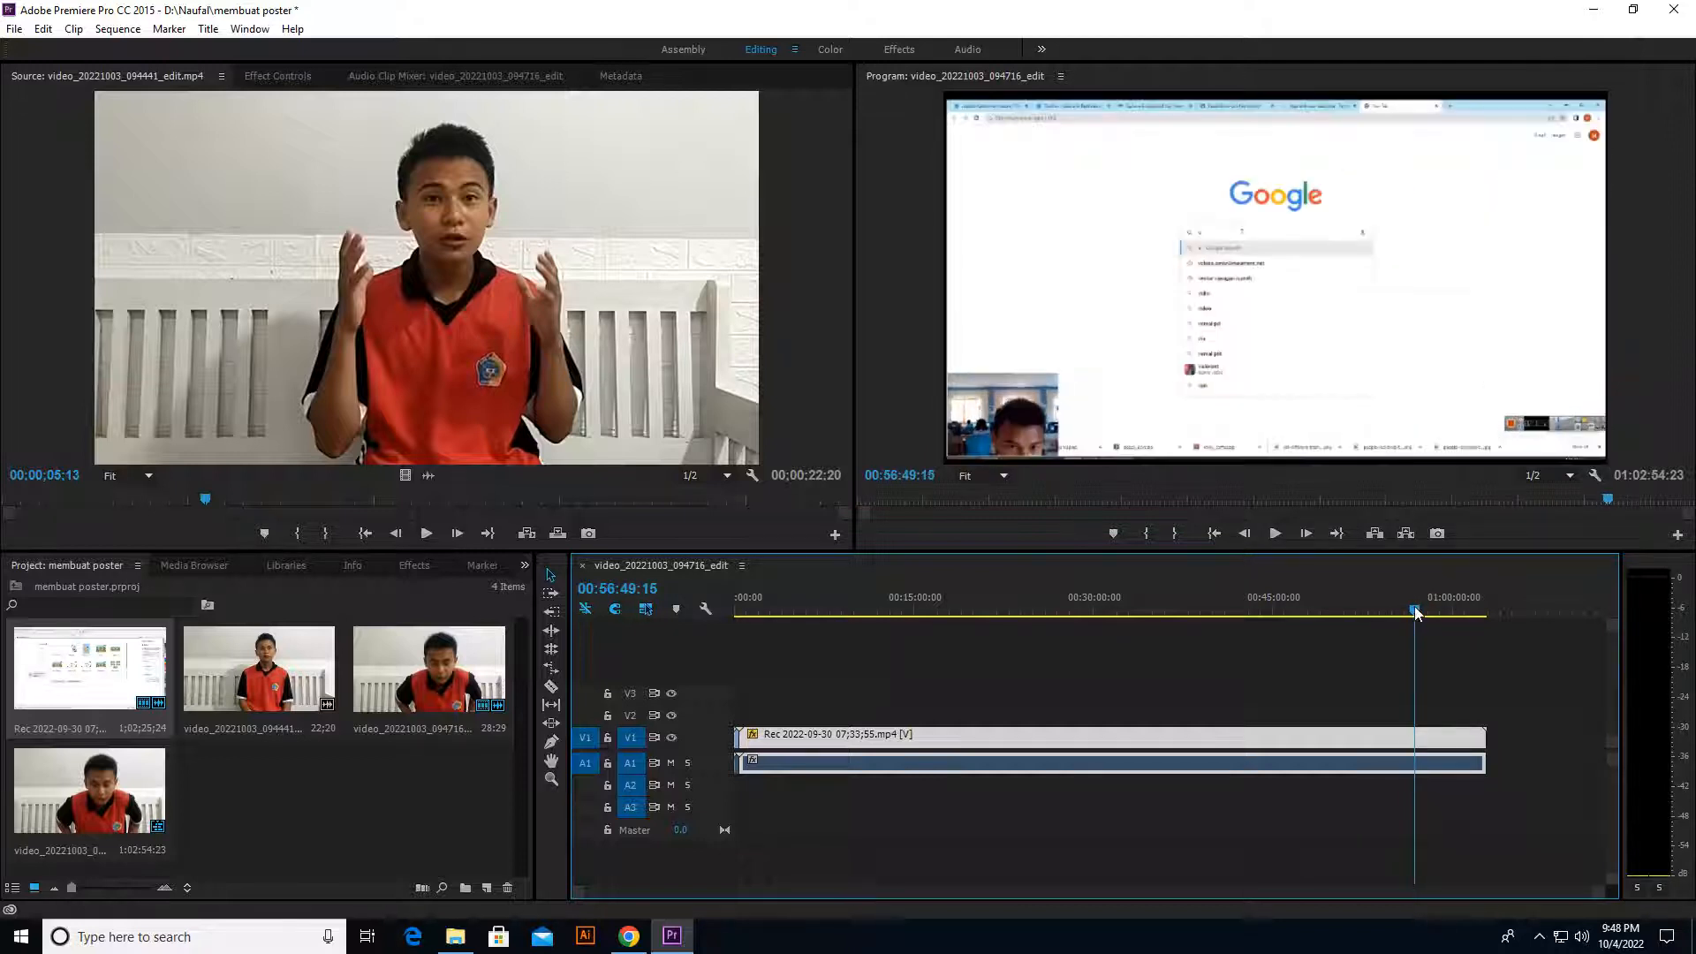
{"action": "left_click", "coordinate": [550, 686]}
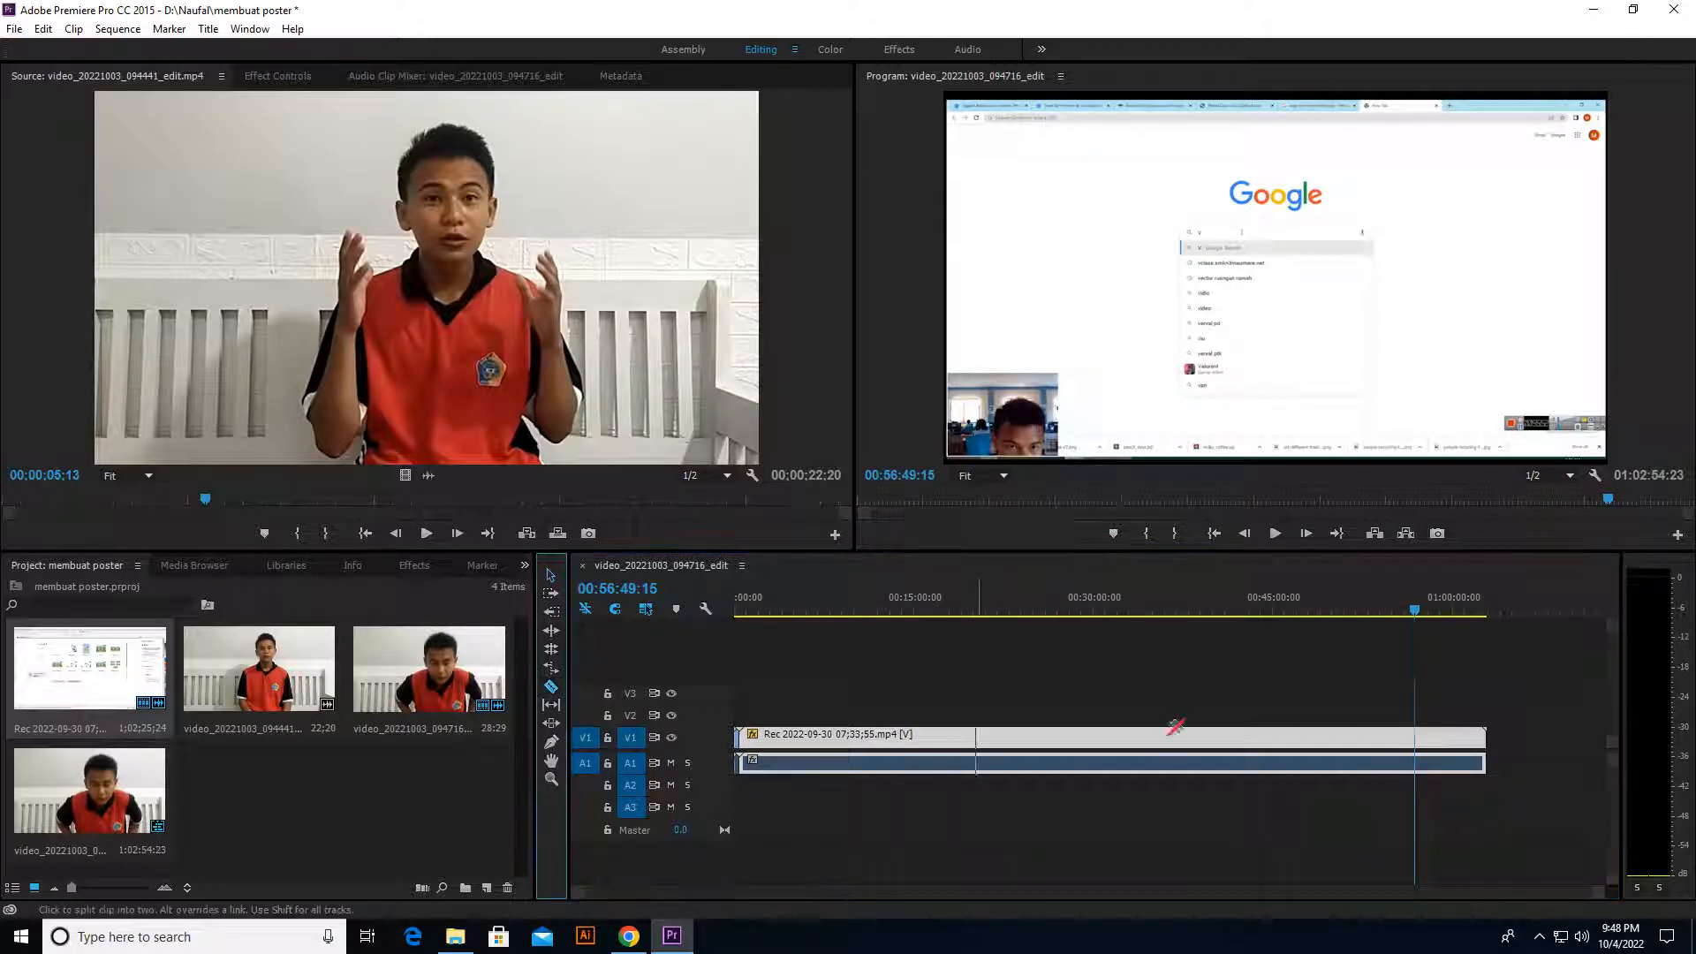
{"action": "left_click", "coordinate": [1419, 742]}
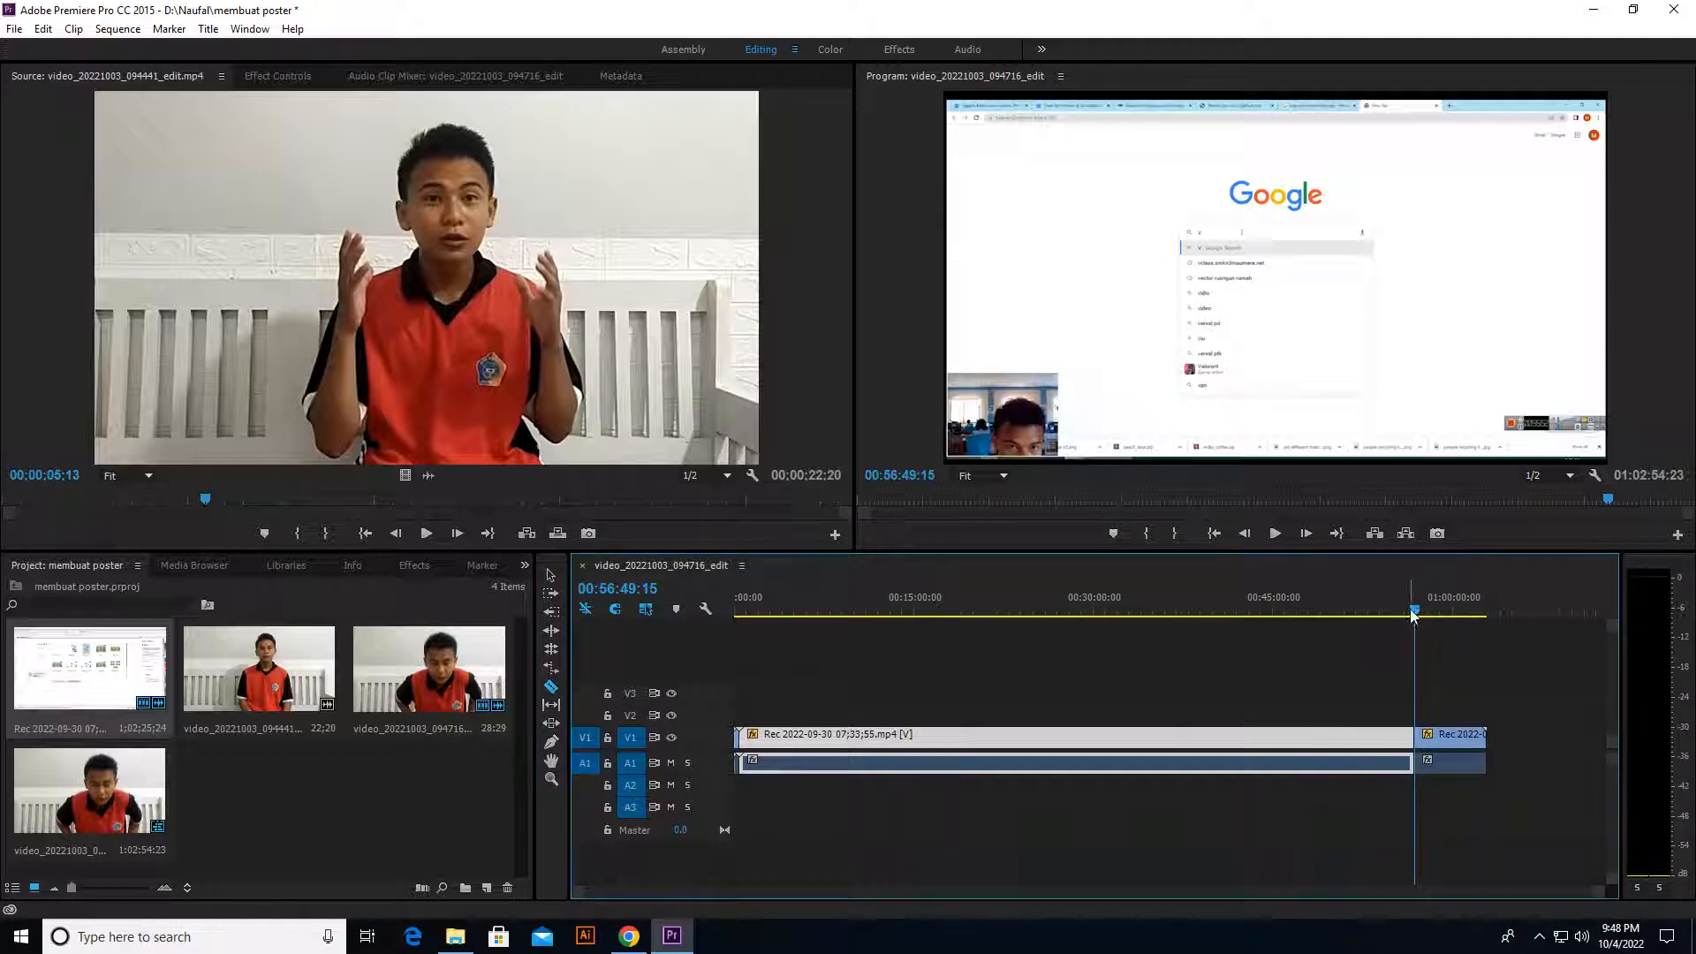
Step: Split the trailing piece of the screen recording at 00:57:47:01
{"action": "left_click", "coordinate": [1423, 611]}
{"action": "left_click_drag", "start_coordinate": [1423, 611], "coordinate": [1424, 613]}
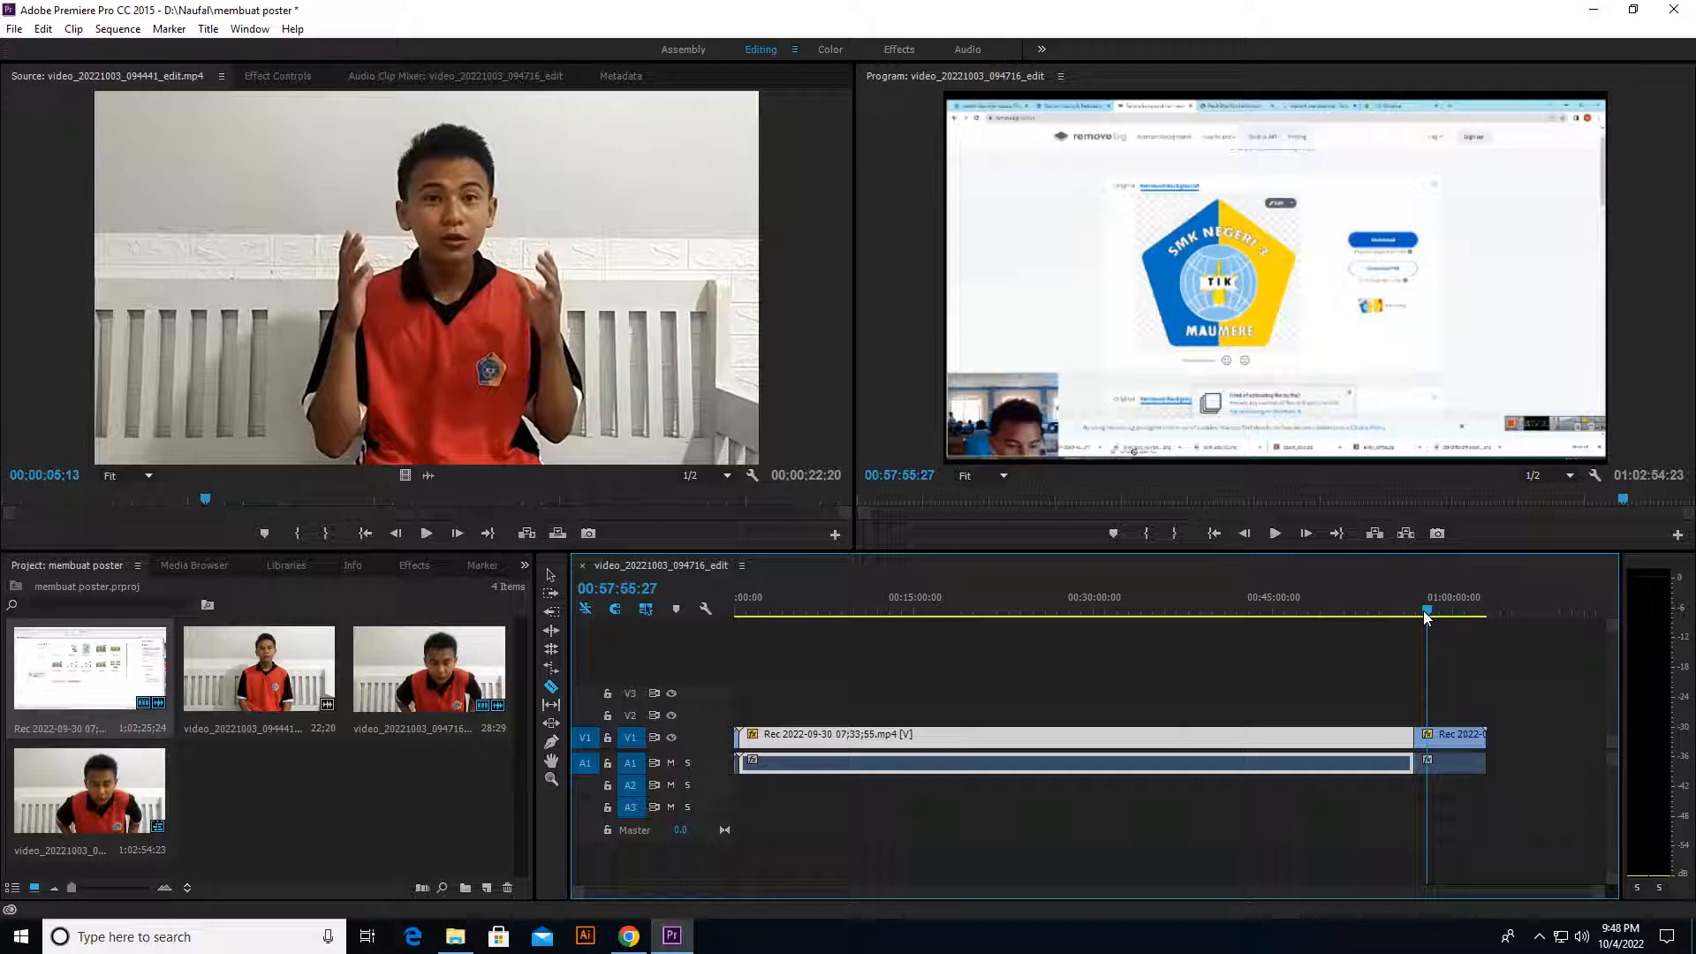
{"action": "left_click_drag", "start_coordinate": [1426, 612], "coordinate": [1425, 612]}
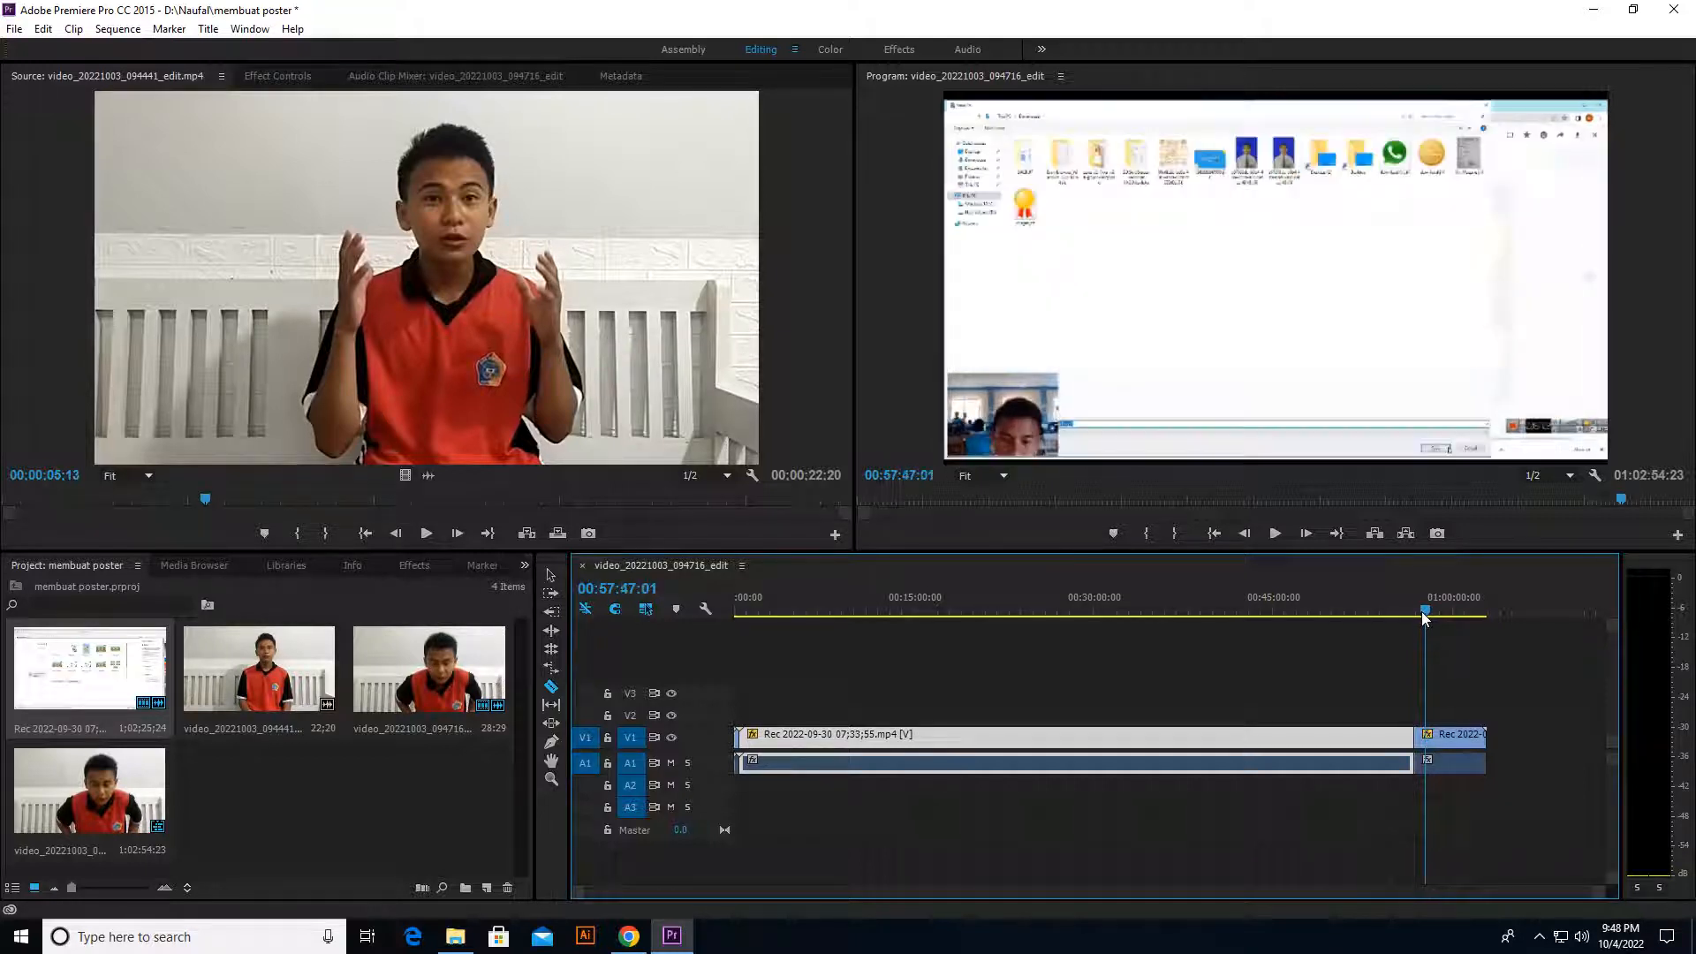
{"action": "left_click", "coordinate": [1427, 734]}
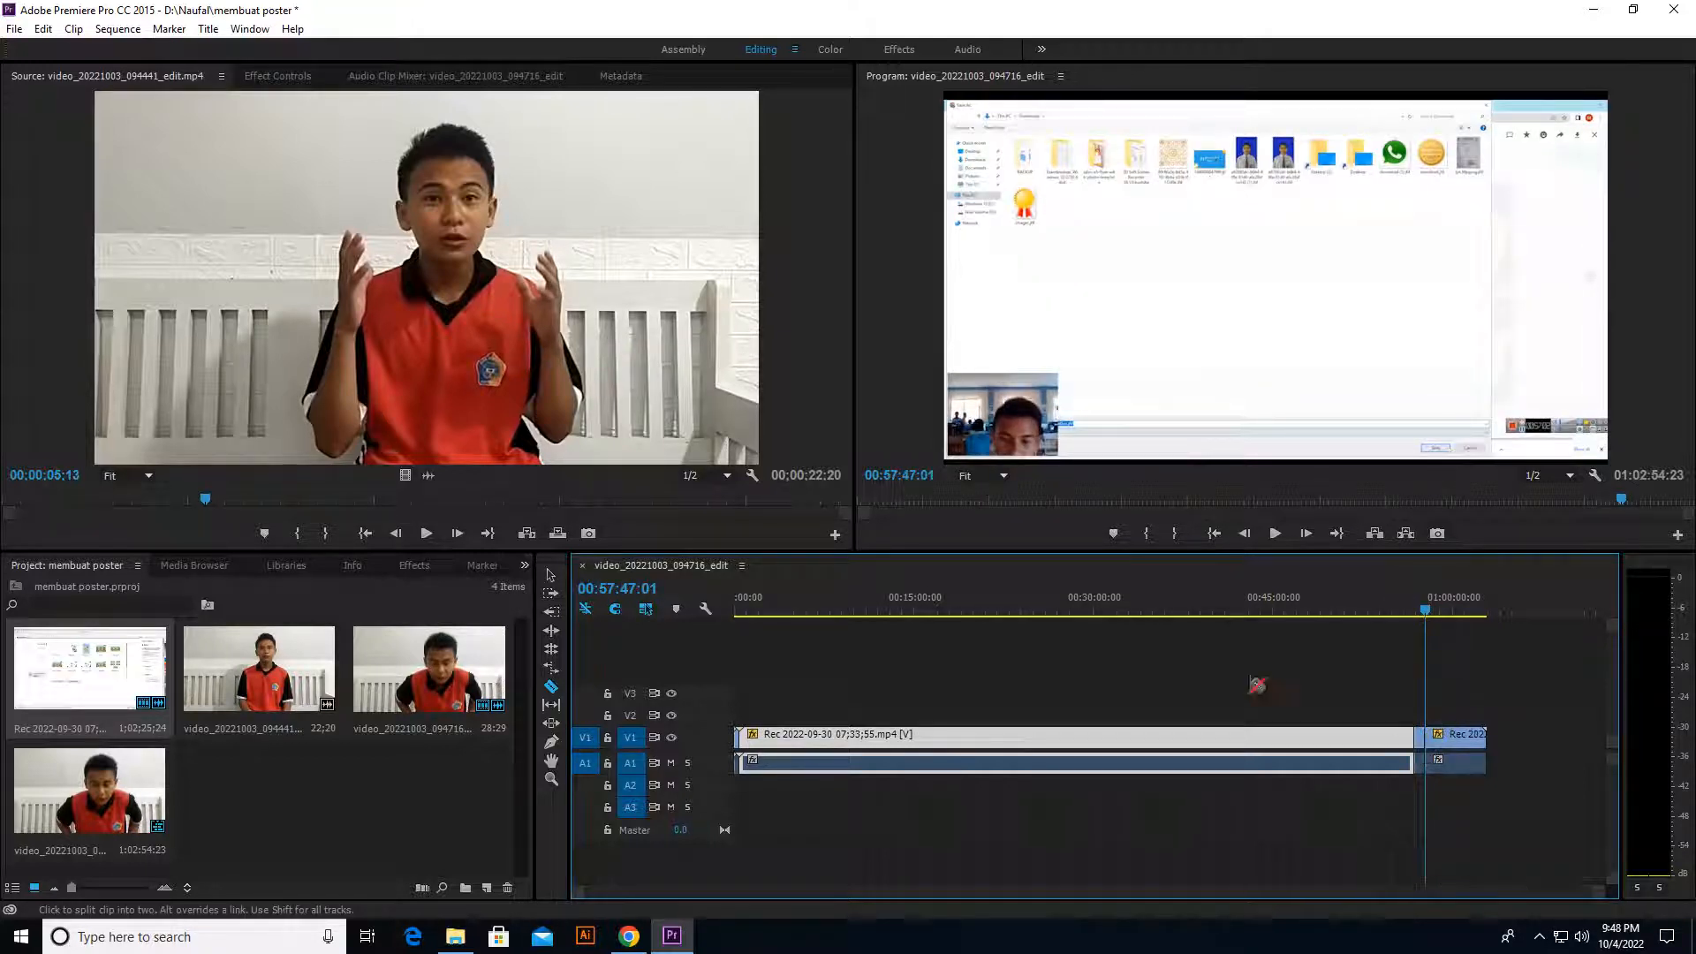
Step: Delete the short piece between the two cuts near the end of the screen recording and move the trailing piece up to close the gap
{"action": "left_click", "coordinate": [551, 575]}
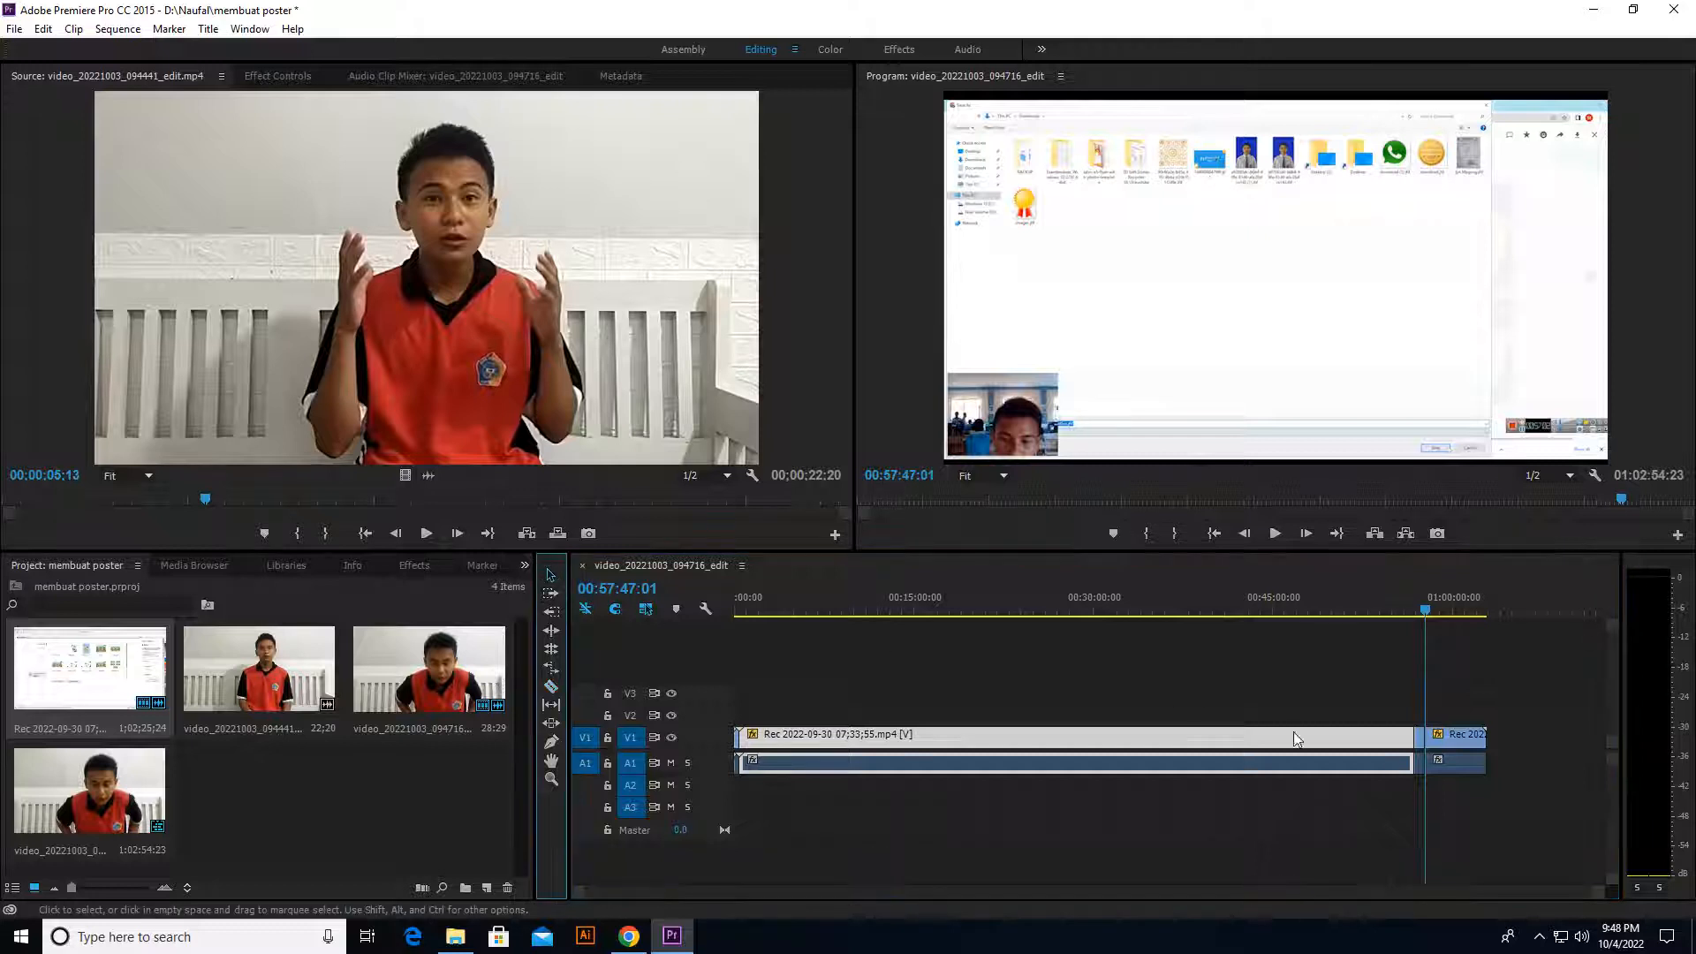
{"action": "left_click", "coordinate": [1412, 737]}
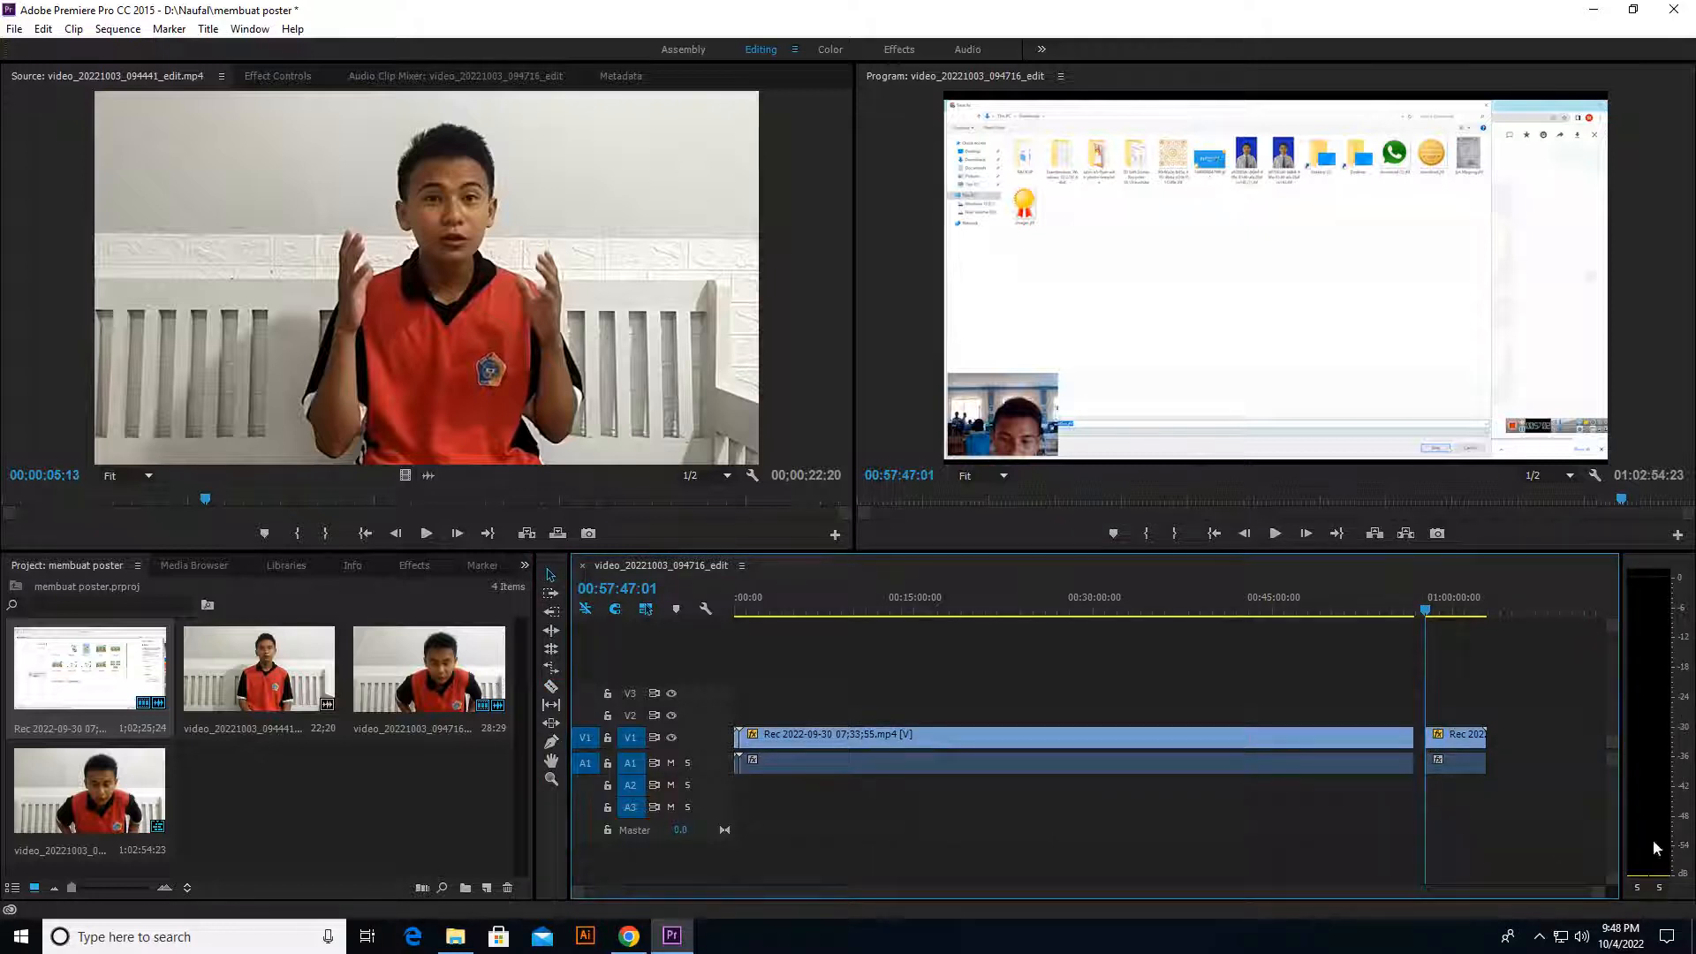
{"action": "left_click_drag", "start_coordinate": [1448, 746], "coordinate": [1437, 746]}
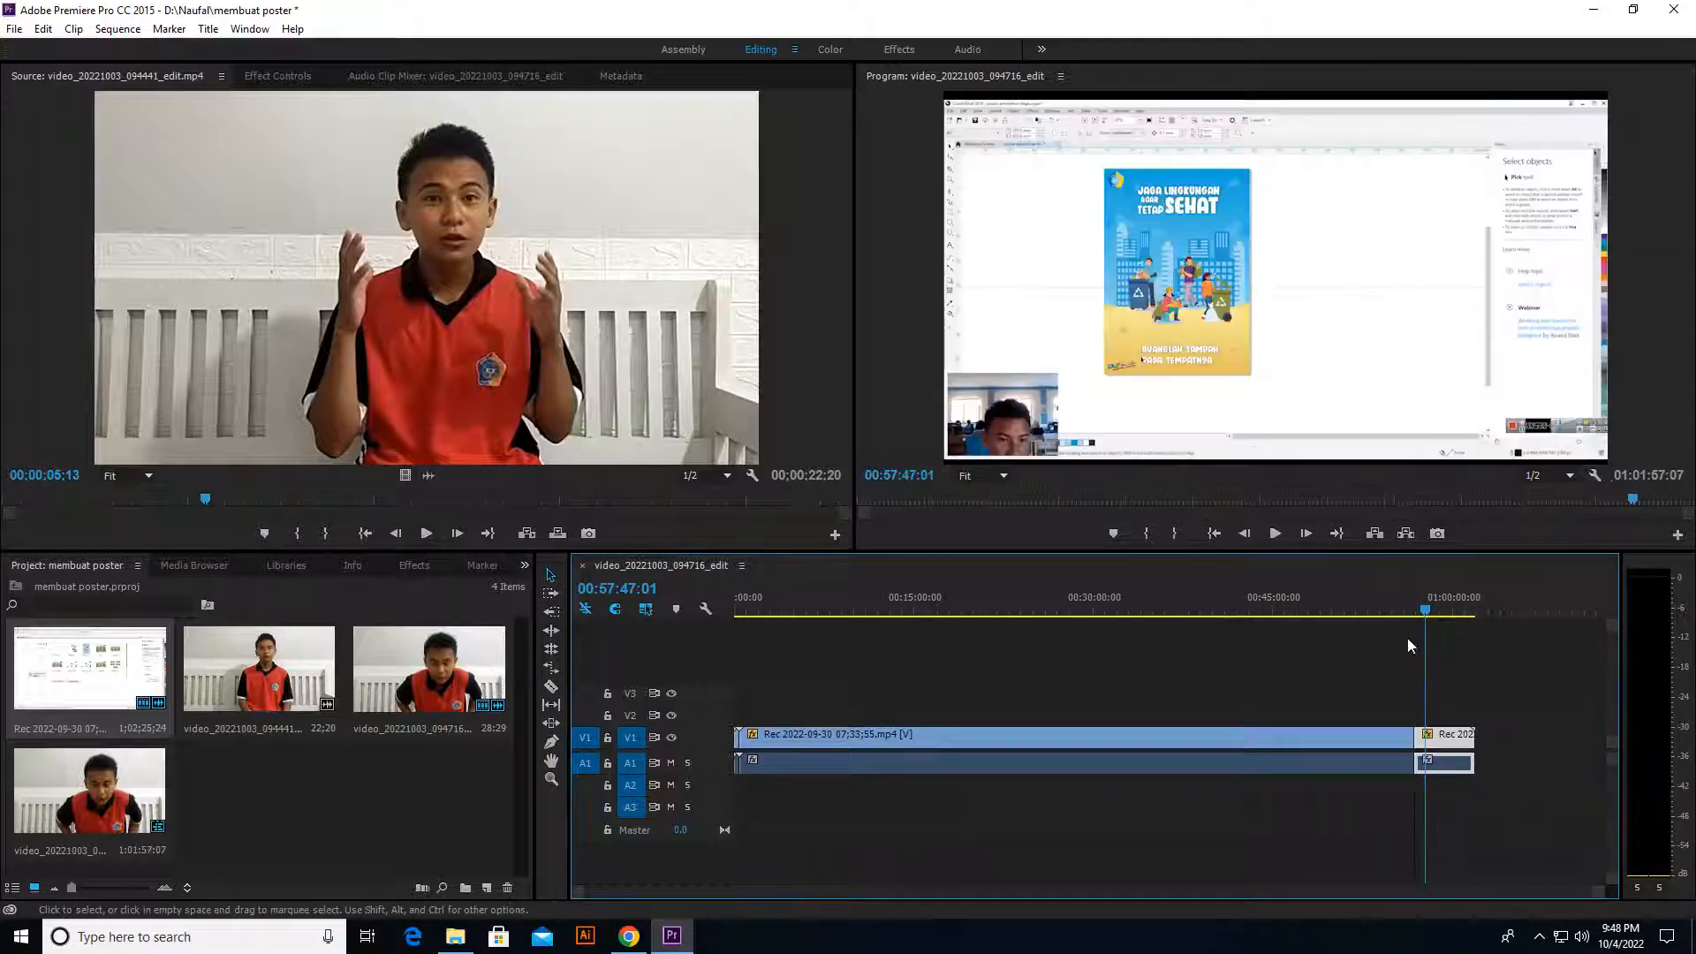
Step: Split the trailing piece of the screen recording at 00:59:46:18 with the Razor tool and delete everything after the cut
{"action": "left_click", "coordinate": [1436, 611]}
{"action": "left_click_drag", "start_coordinate": [1436, 611], "coordinate": [1449, 611]}
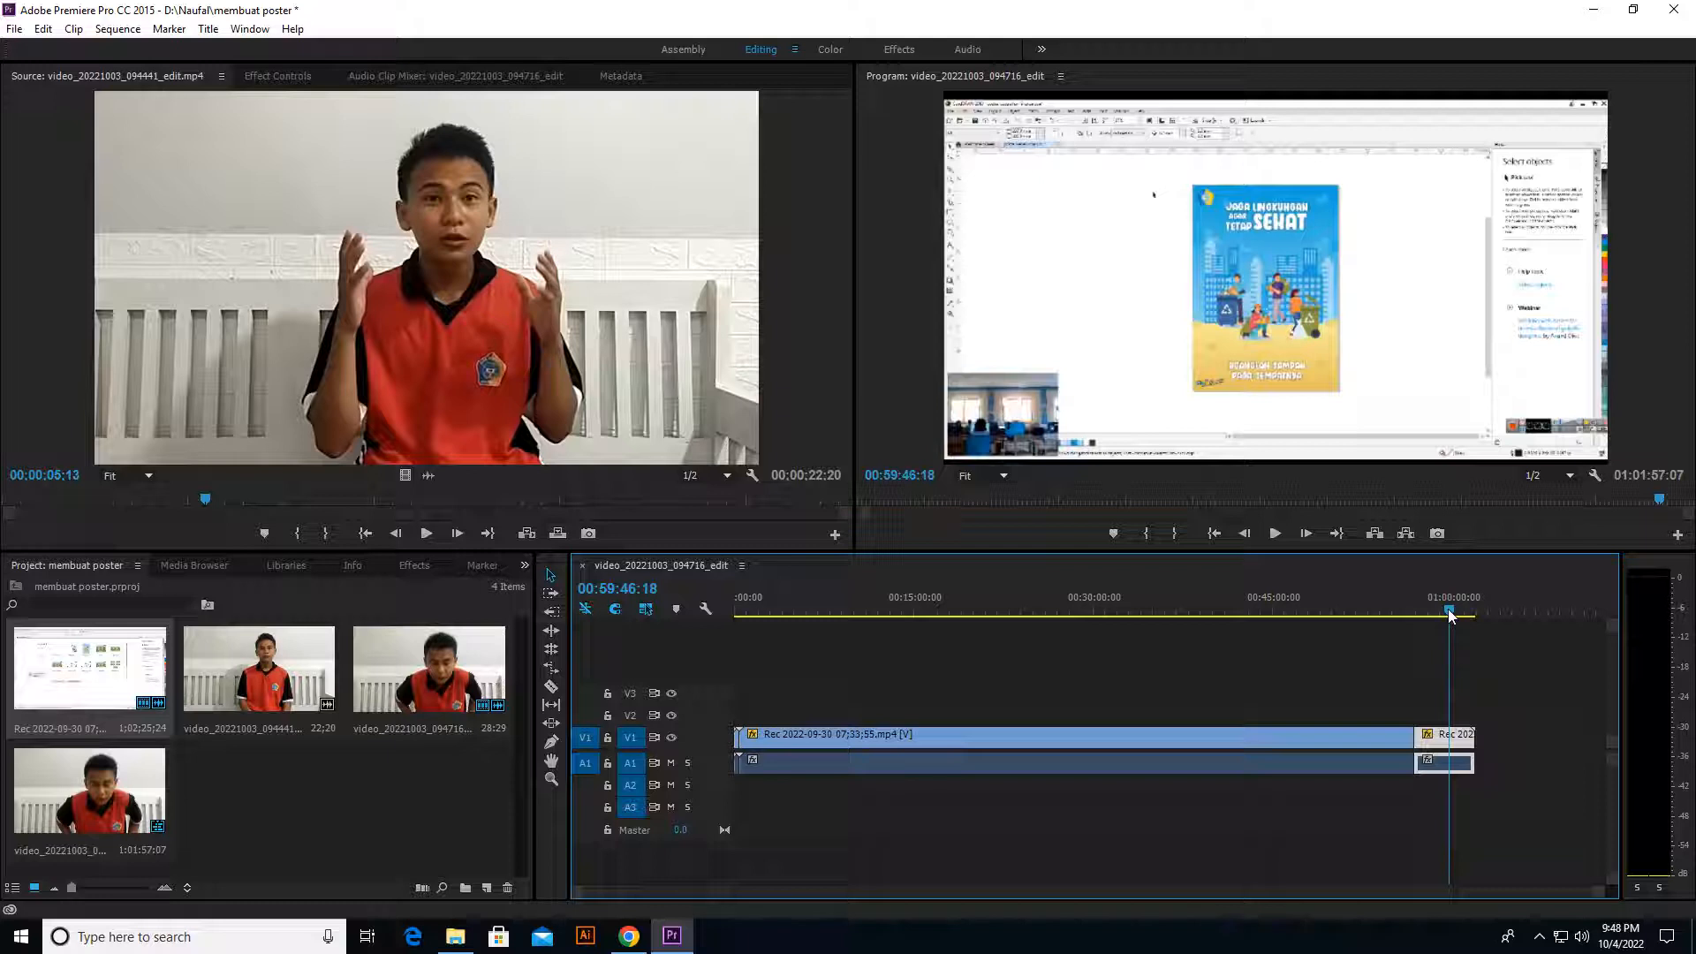
{"action": "key", "text": "c"}
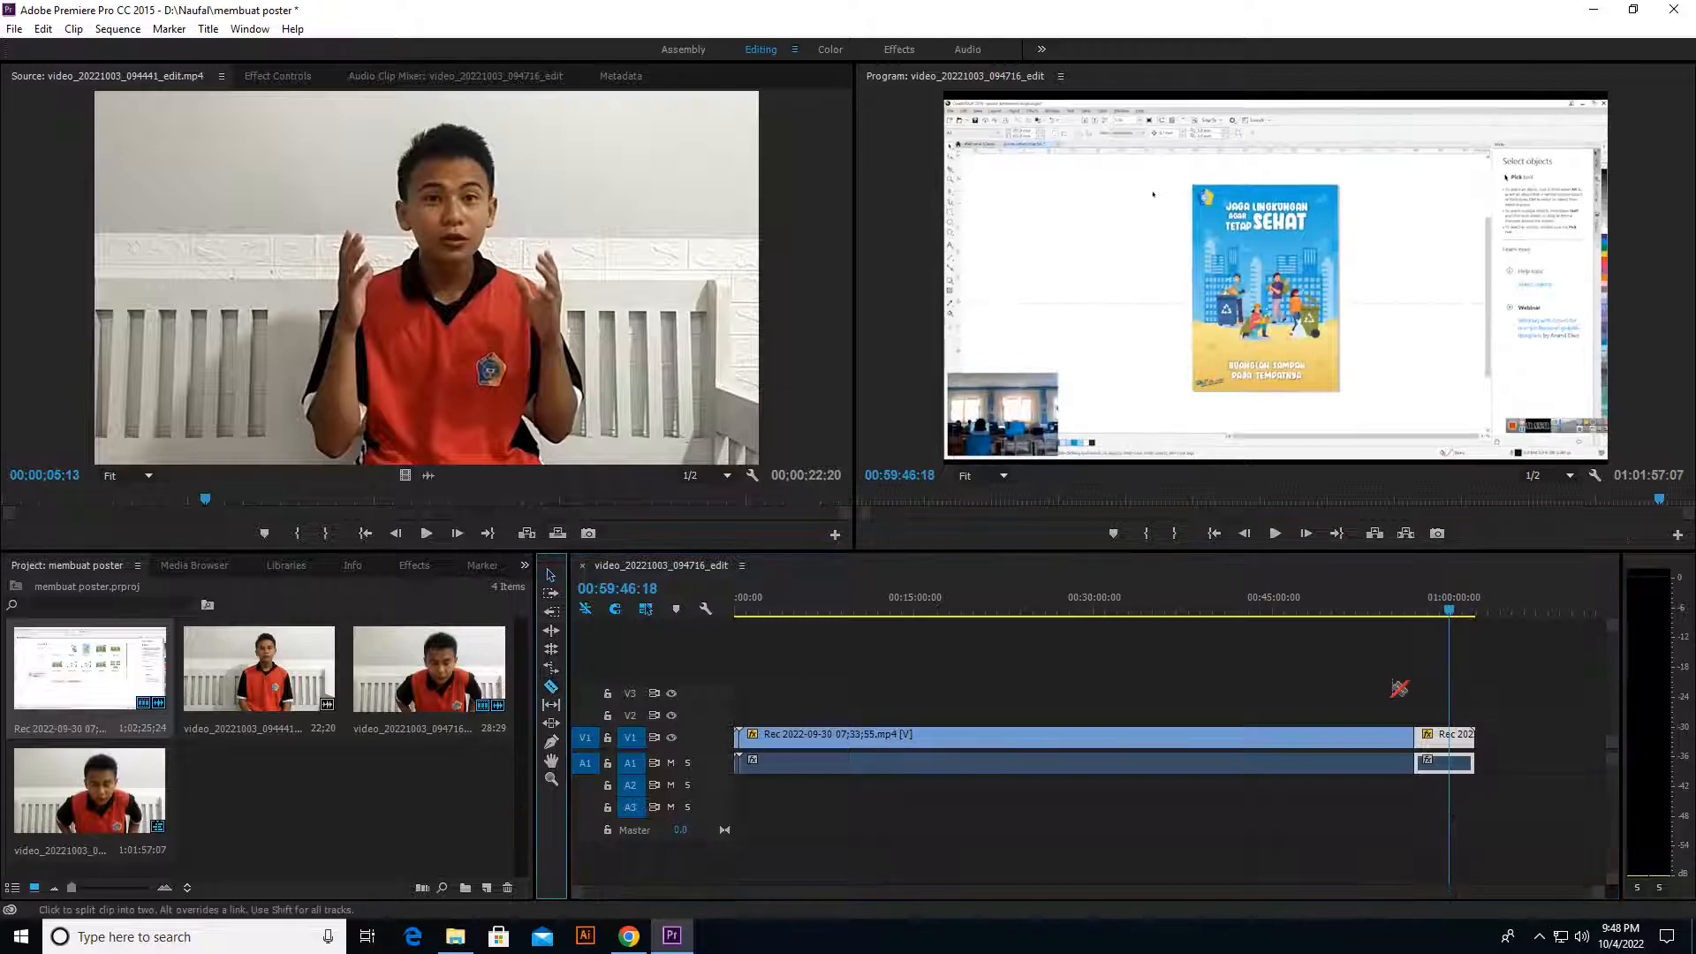
{"action": "left_click", "coordinate": [1449, 736]}
{"action": "key", "text": "v"}
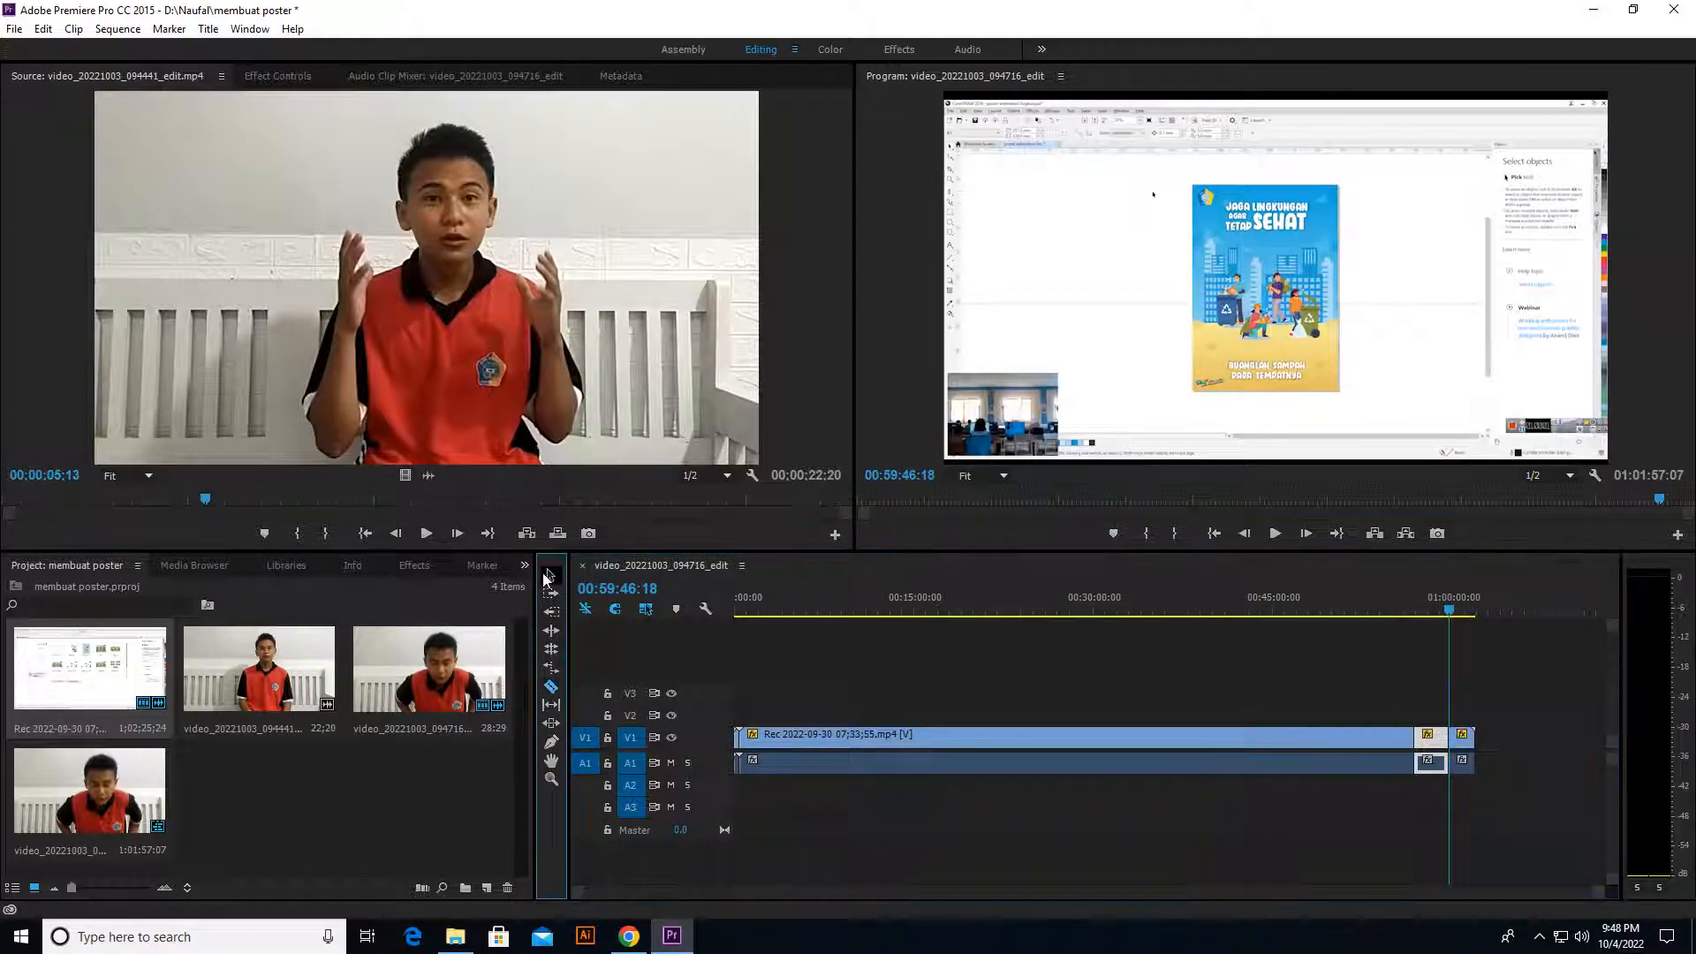
{"action": "left_click", "coordinate": [1462, 740]}
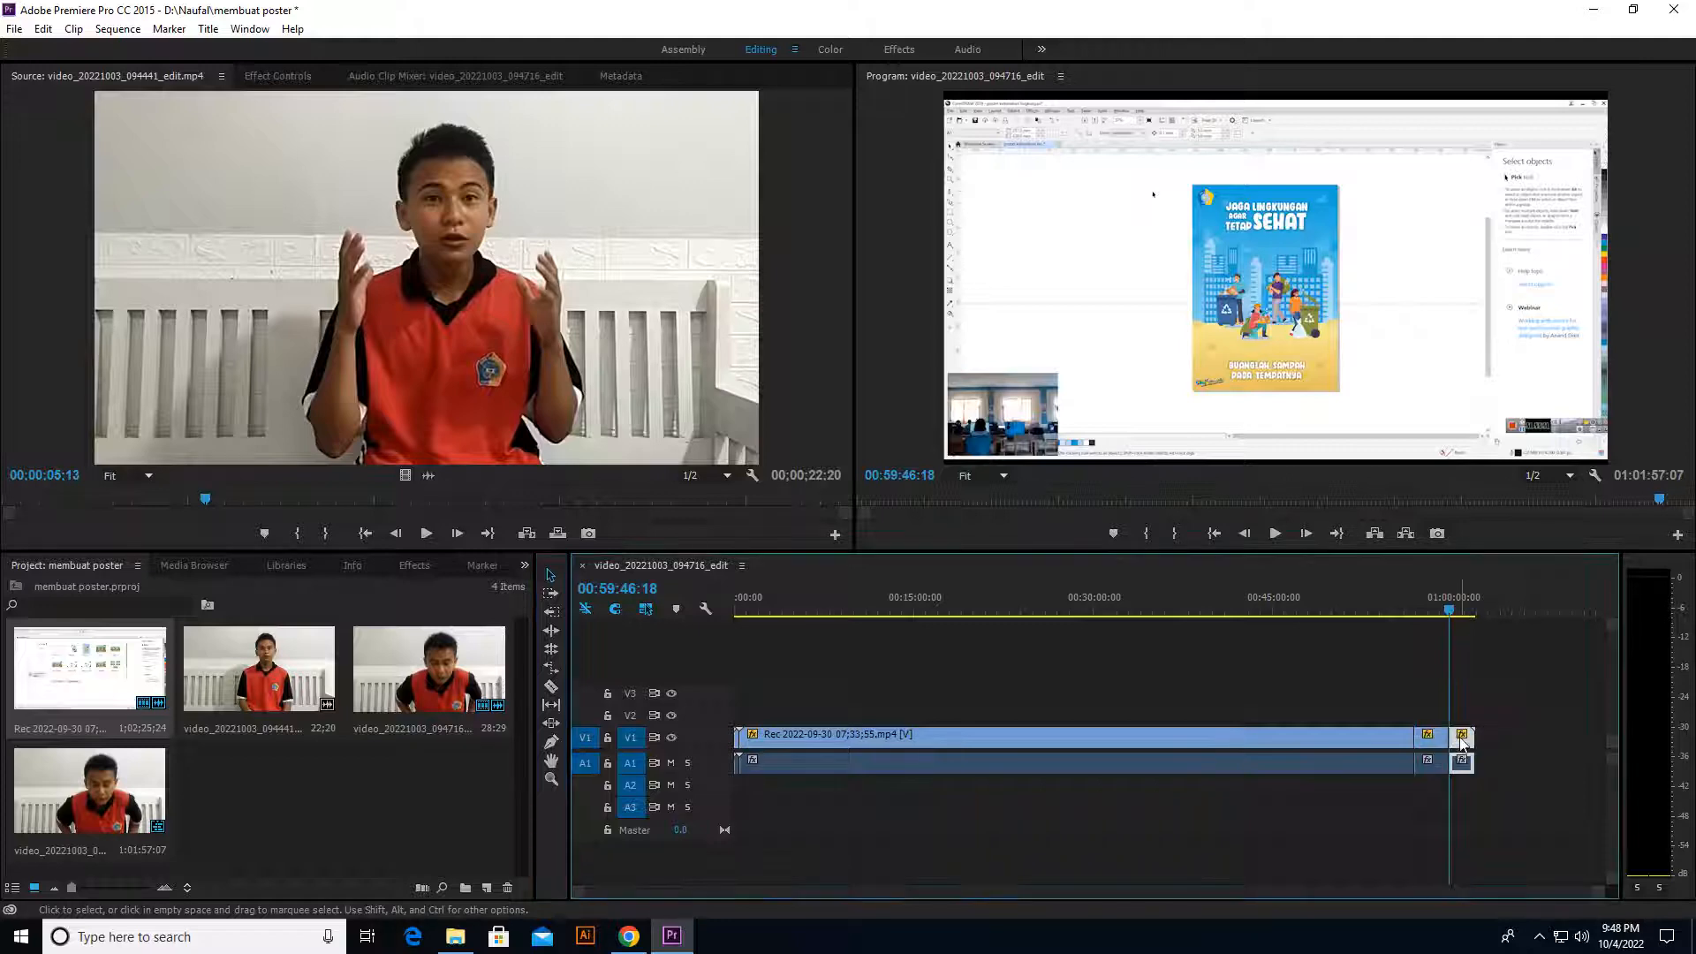
{"action": "key", "text": "Delete"}
Step: Set the speed of the long screen recording clip to 1000%
{"action": "left_click_drag", "start_coordinate": [1450, 611], "coordinate": [781, 703]}
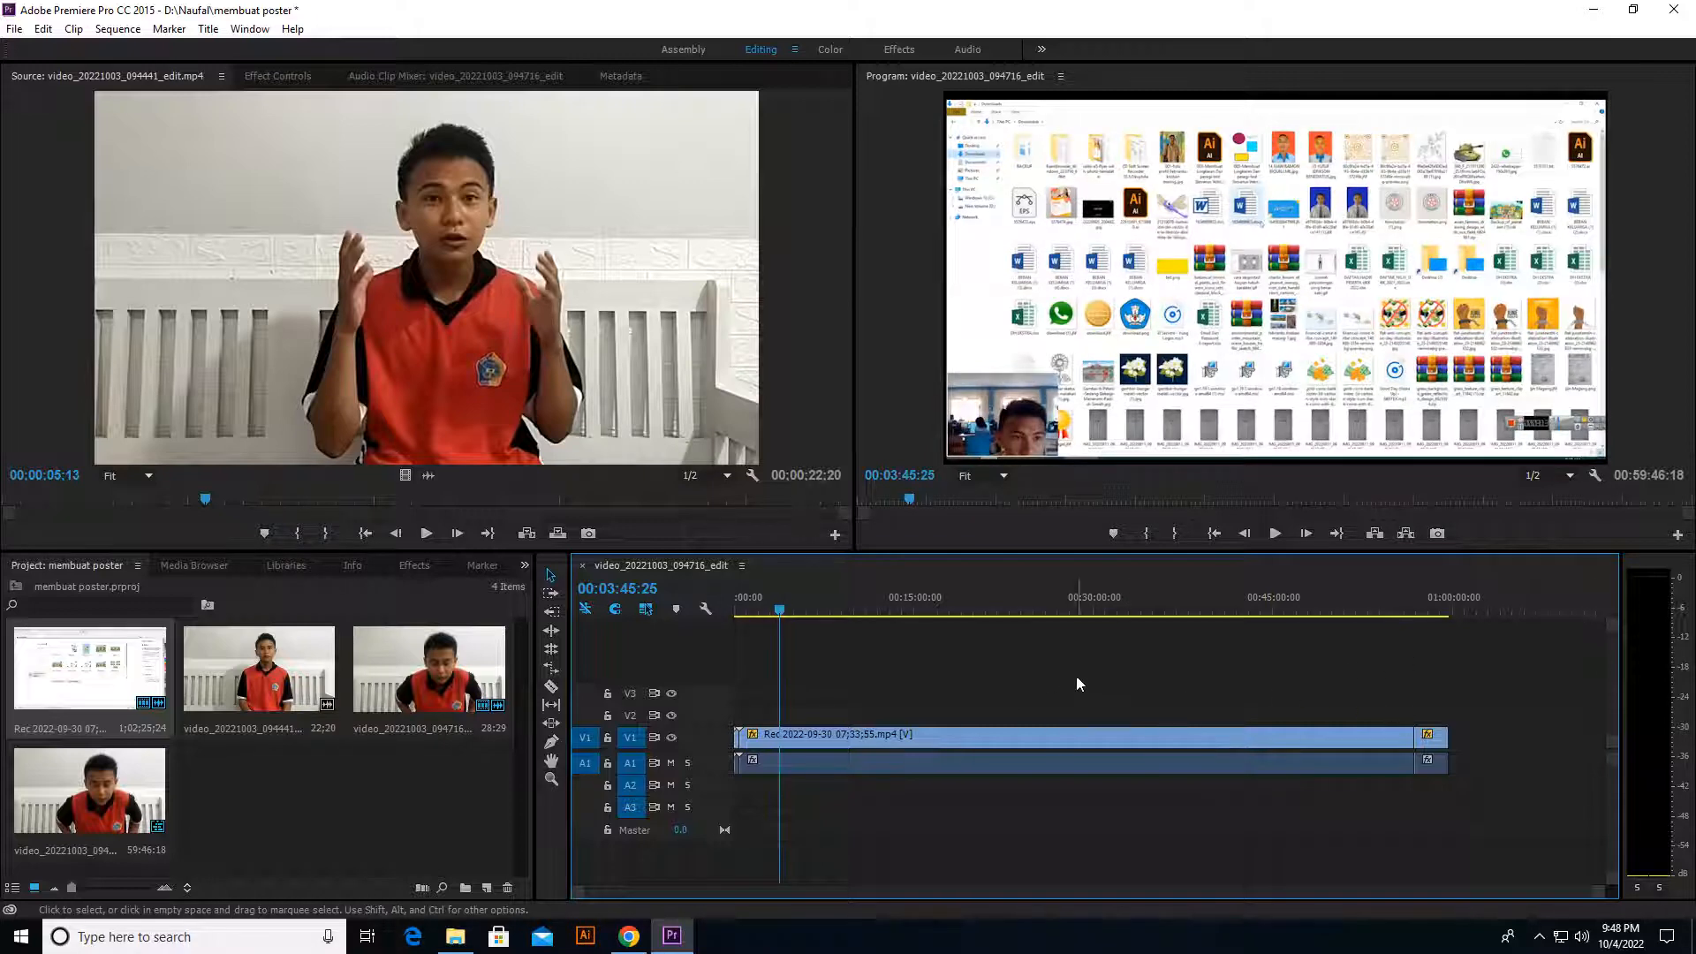
{"action": "left_click_drag", "start_coordinate": [1077, 677], "coordinate": [1449, 757]}
{"action": "left_click", "coordinate": [997, 695]}
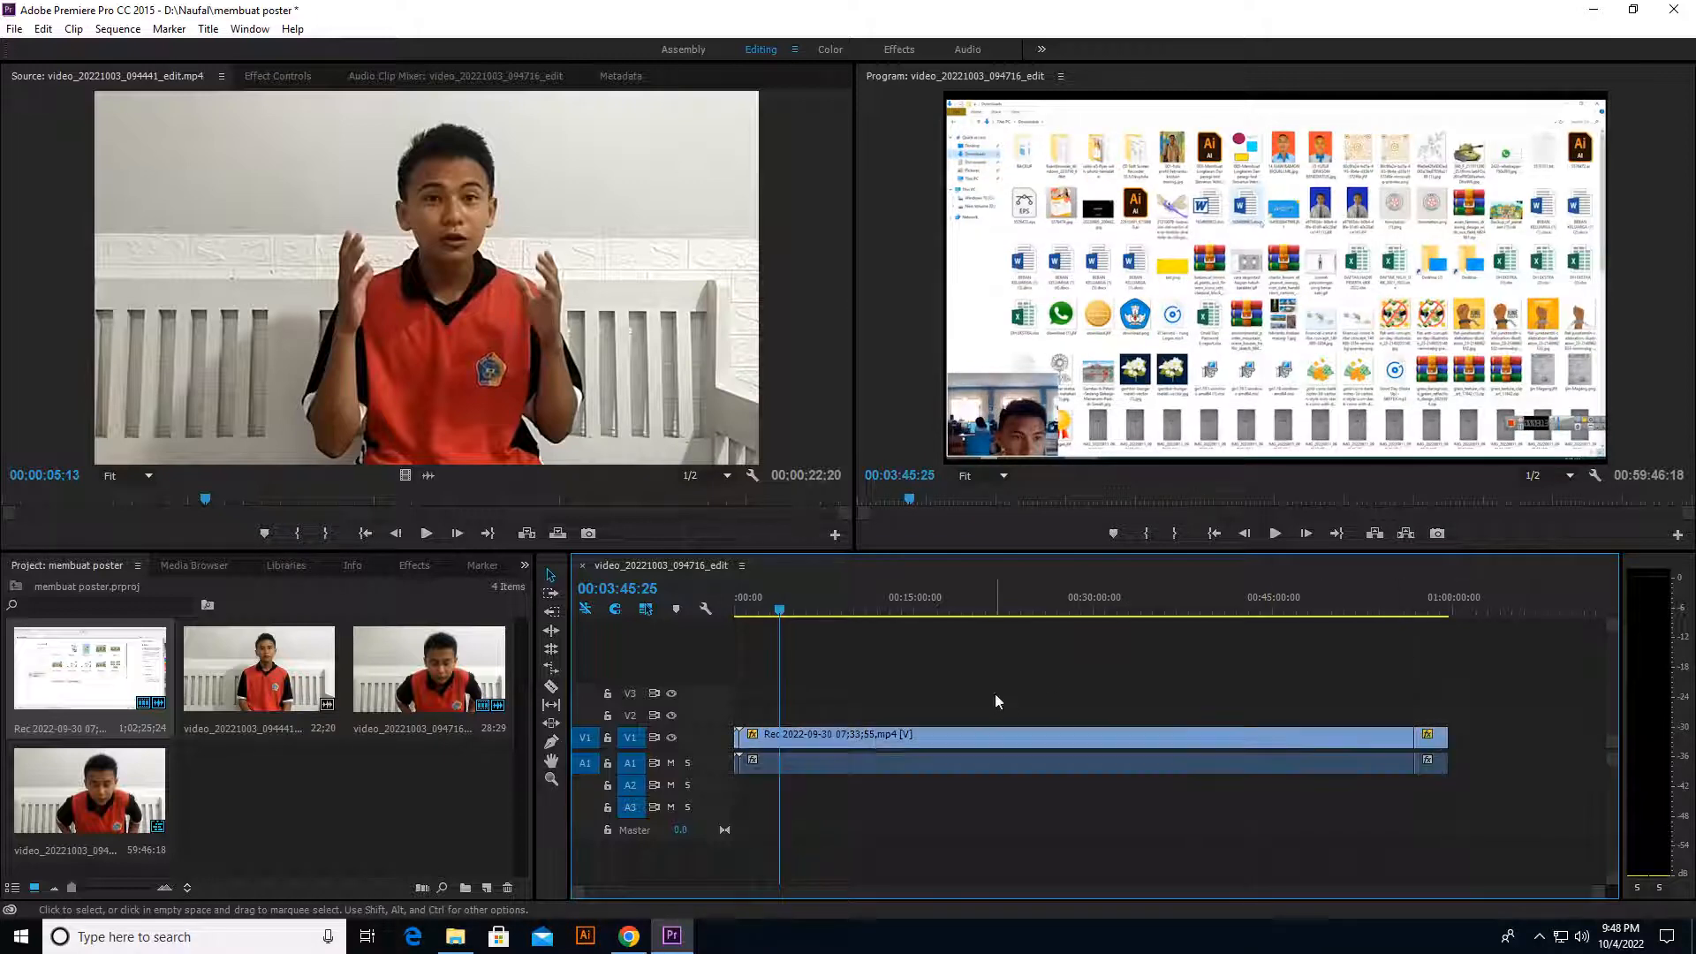
{"action": "left_click", "coordinate": [834, 733]}
{"action": "right_click", "coordinate": [882, 731]}
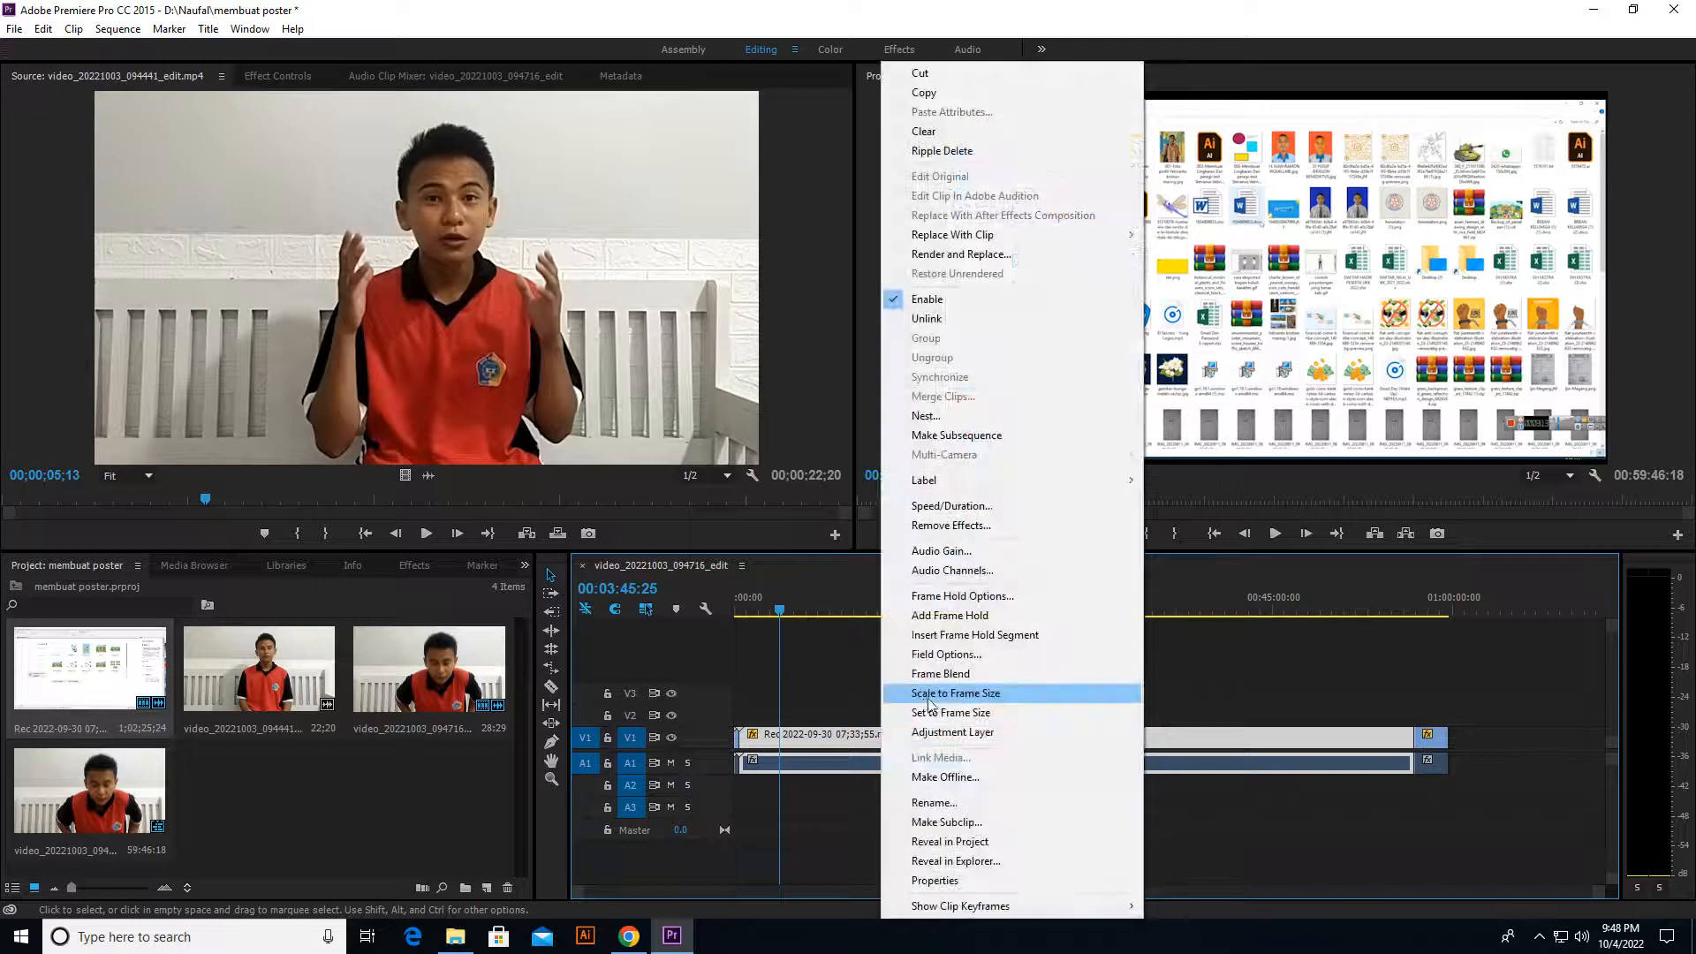
{"action": "left_click", "coordinate": [928, 697]}
{"action": "right_click", "coordinate": [830, 735]}
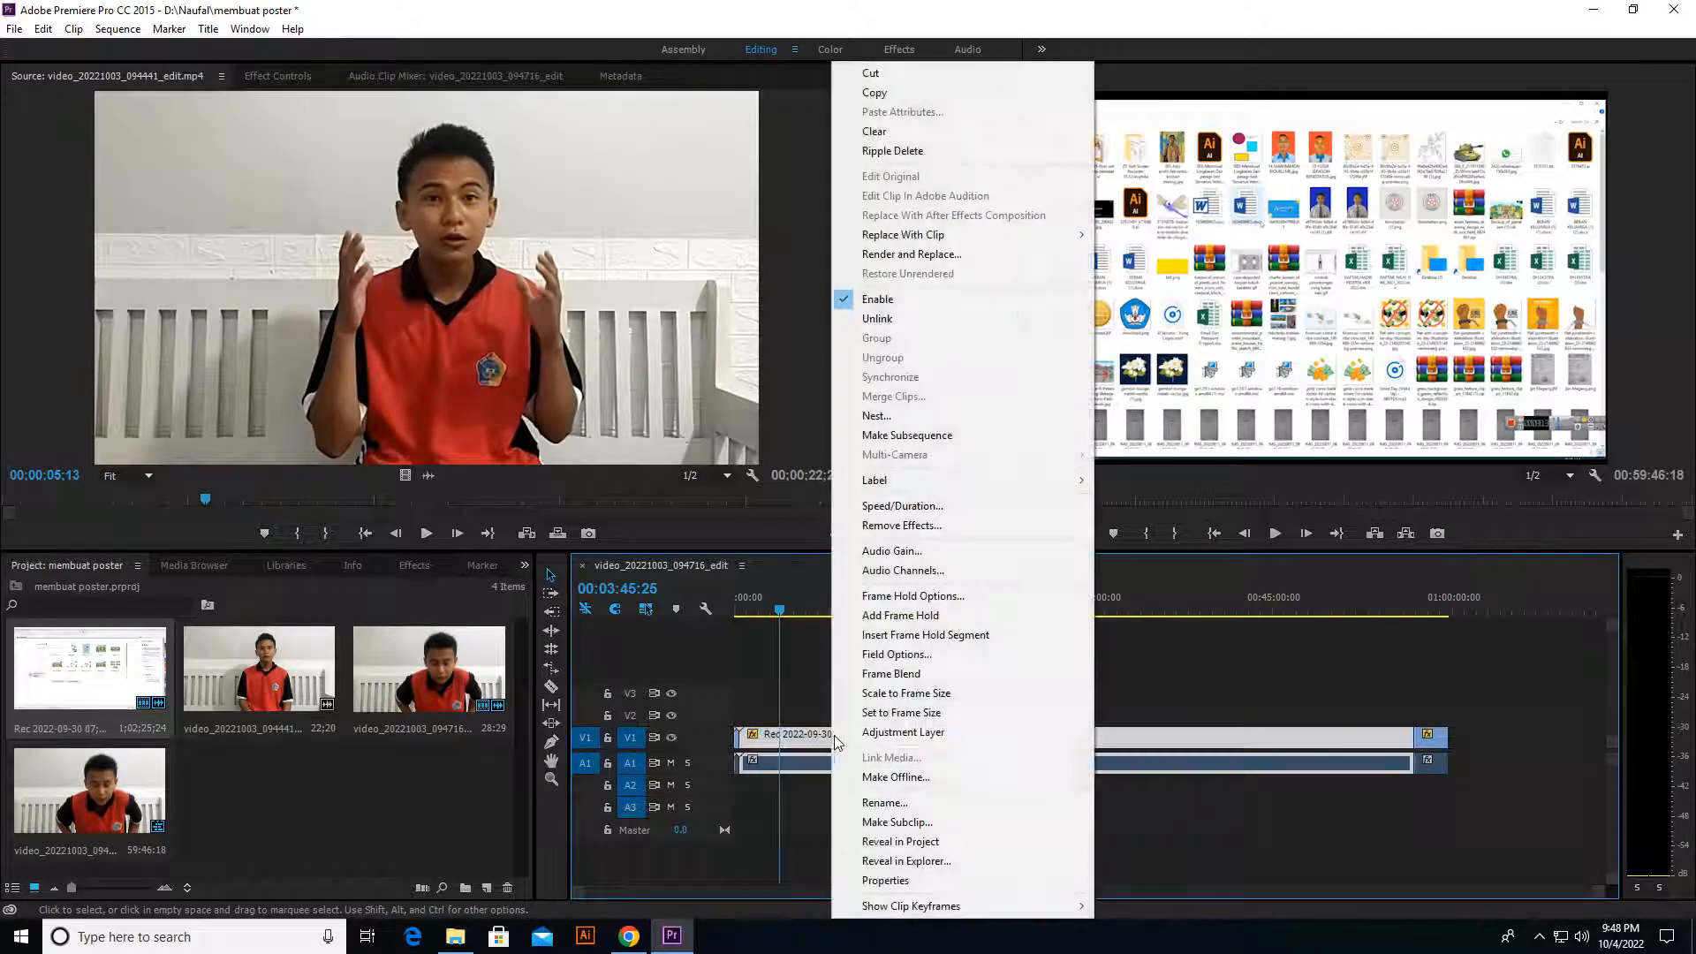
{"action": "left_click", "coordinate": [902, 506]}
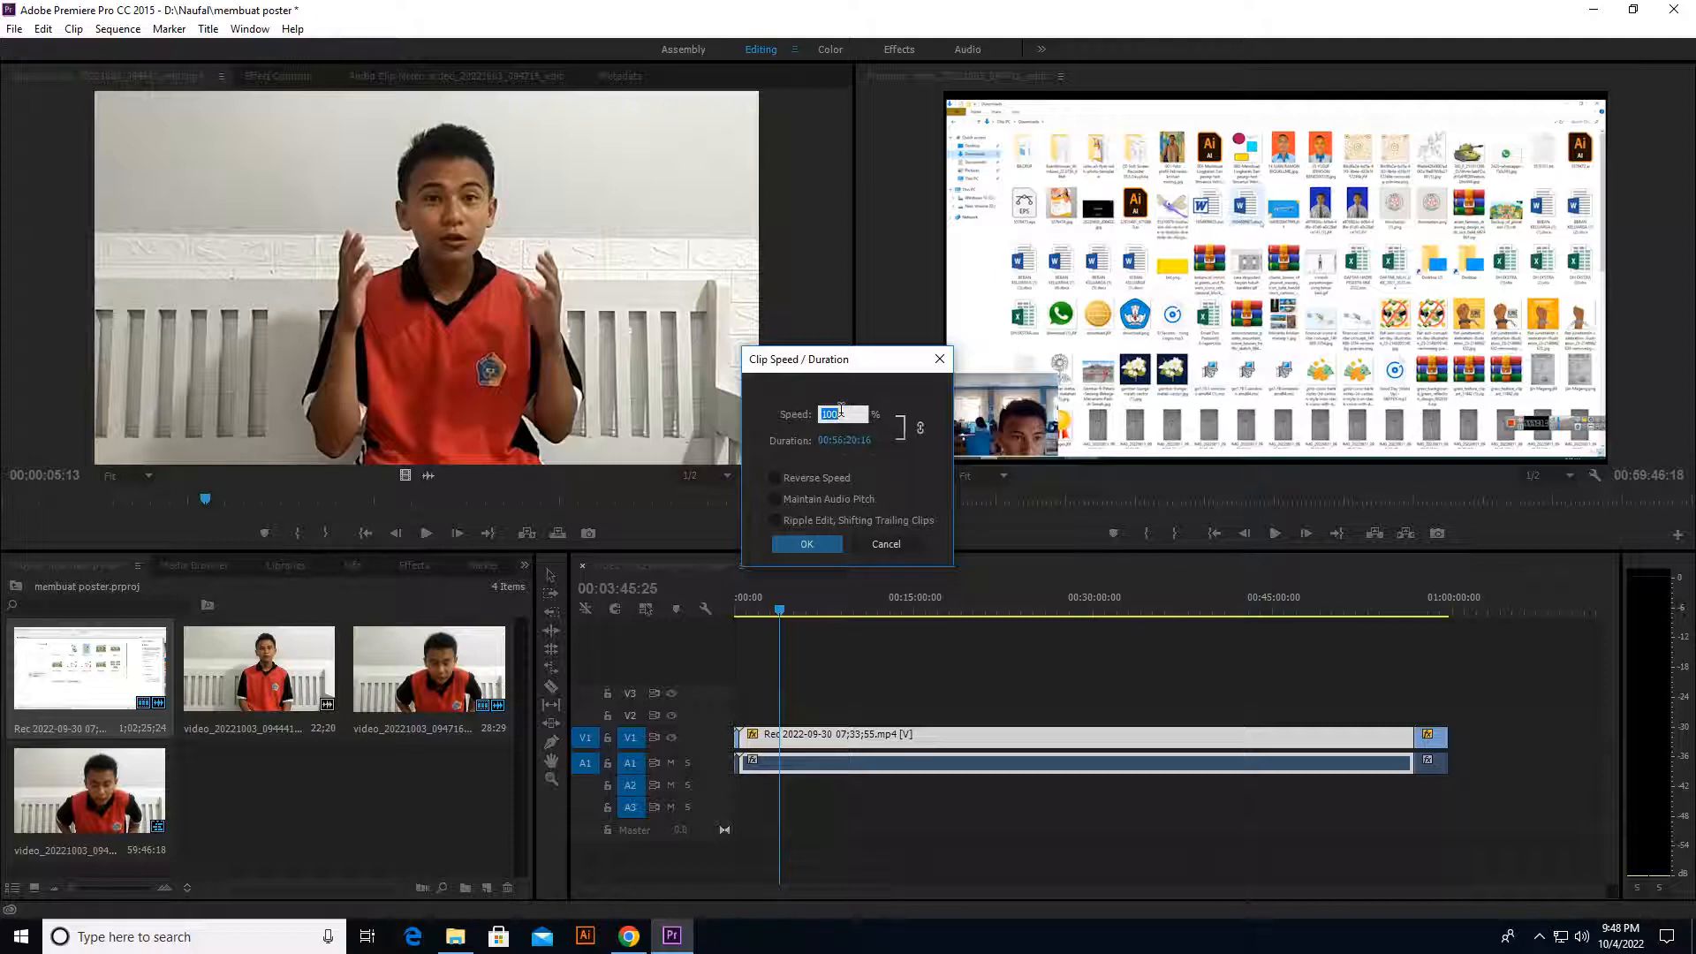
{"action": "type", "text": "3.91"}
{"action": "left_click", "coordinate": [857, 413]}
{"action": "left_click_drag", "start_coordinate": [857, 413], "coordinate": [821, 418]}
{"action": "left_click", "coordinate": [824, 420]}
{"action": "type", "text": "0"}
{"action": "key", "text": "BackSpace"}
{"action": "left_click_drag", "start_coordinate": [862, 413], "coordinate": [806, 412]}
{"action": "type", "text": "100"}
{"action": "left_click_drag", "start_coordinate": [838, 408], "coordinate": [822, 408]}
{"action": "type", "text": "3"}
{"action": "type", "text": "00"}
{"action": "left_click", "coordinate": [815, 542]}
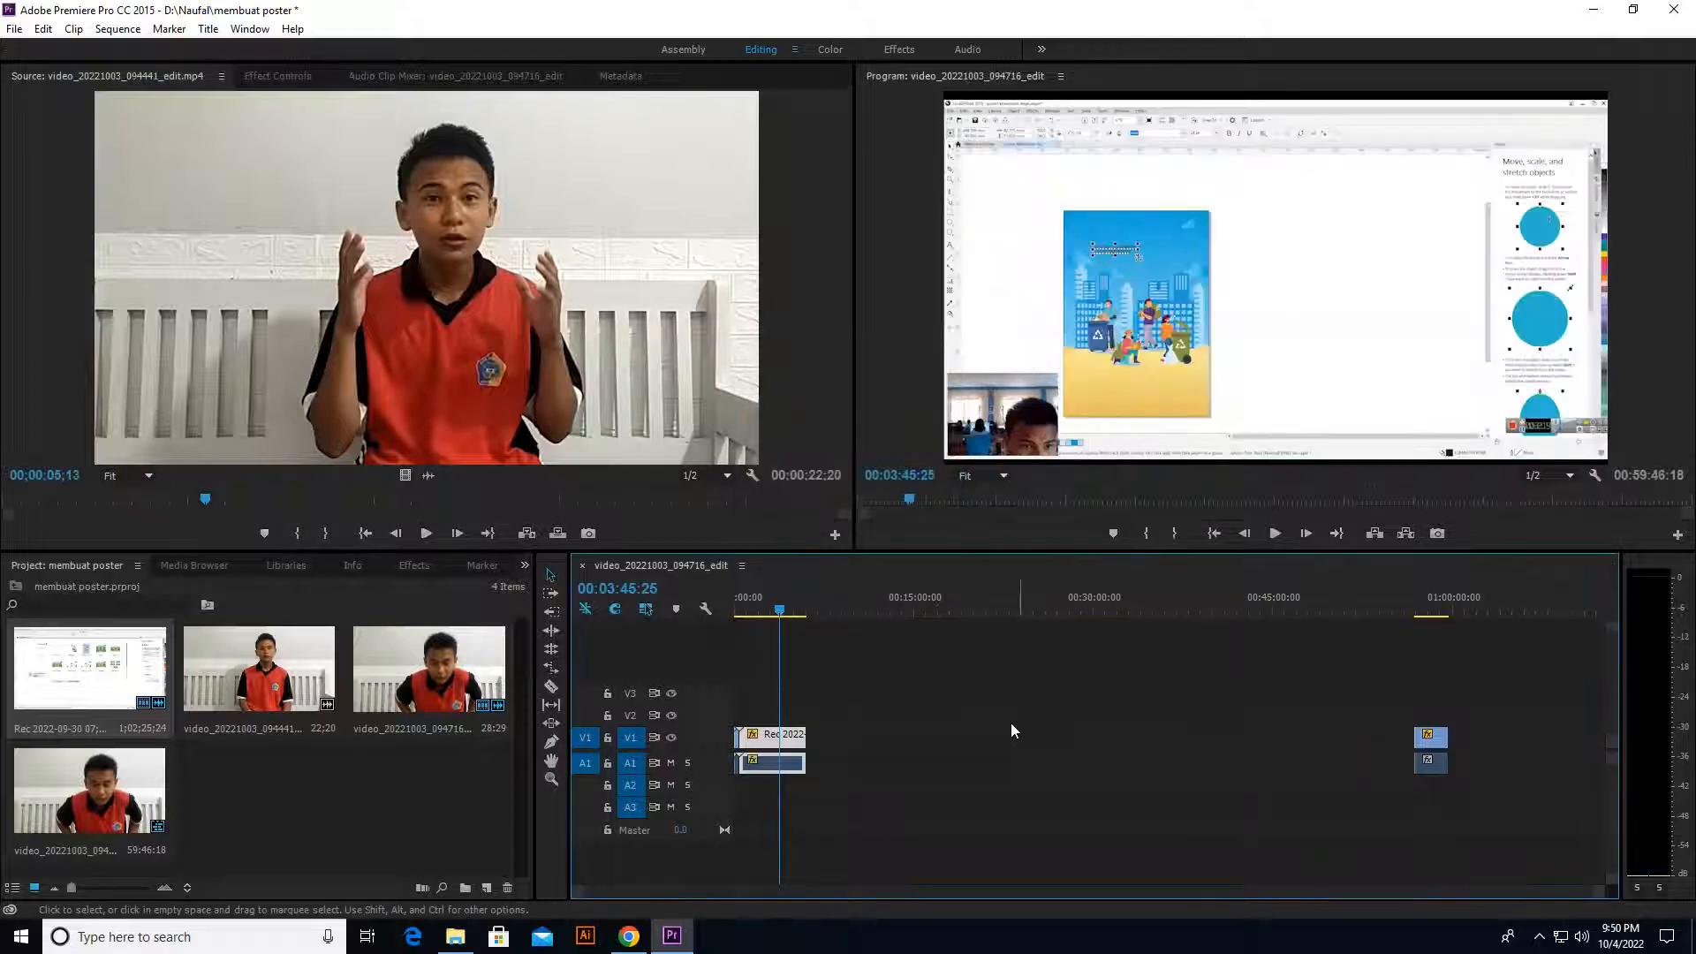
Step: Return the playhead to the sequence start and move the last screen recording piece directly behind the sped-up clip
{"action": "left_click", "coordinate": [785, 613]}
{"action": "left_click_drag", "start_coordinate": [786, 613], "coordinate": [677, 616]}
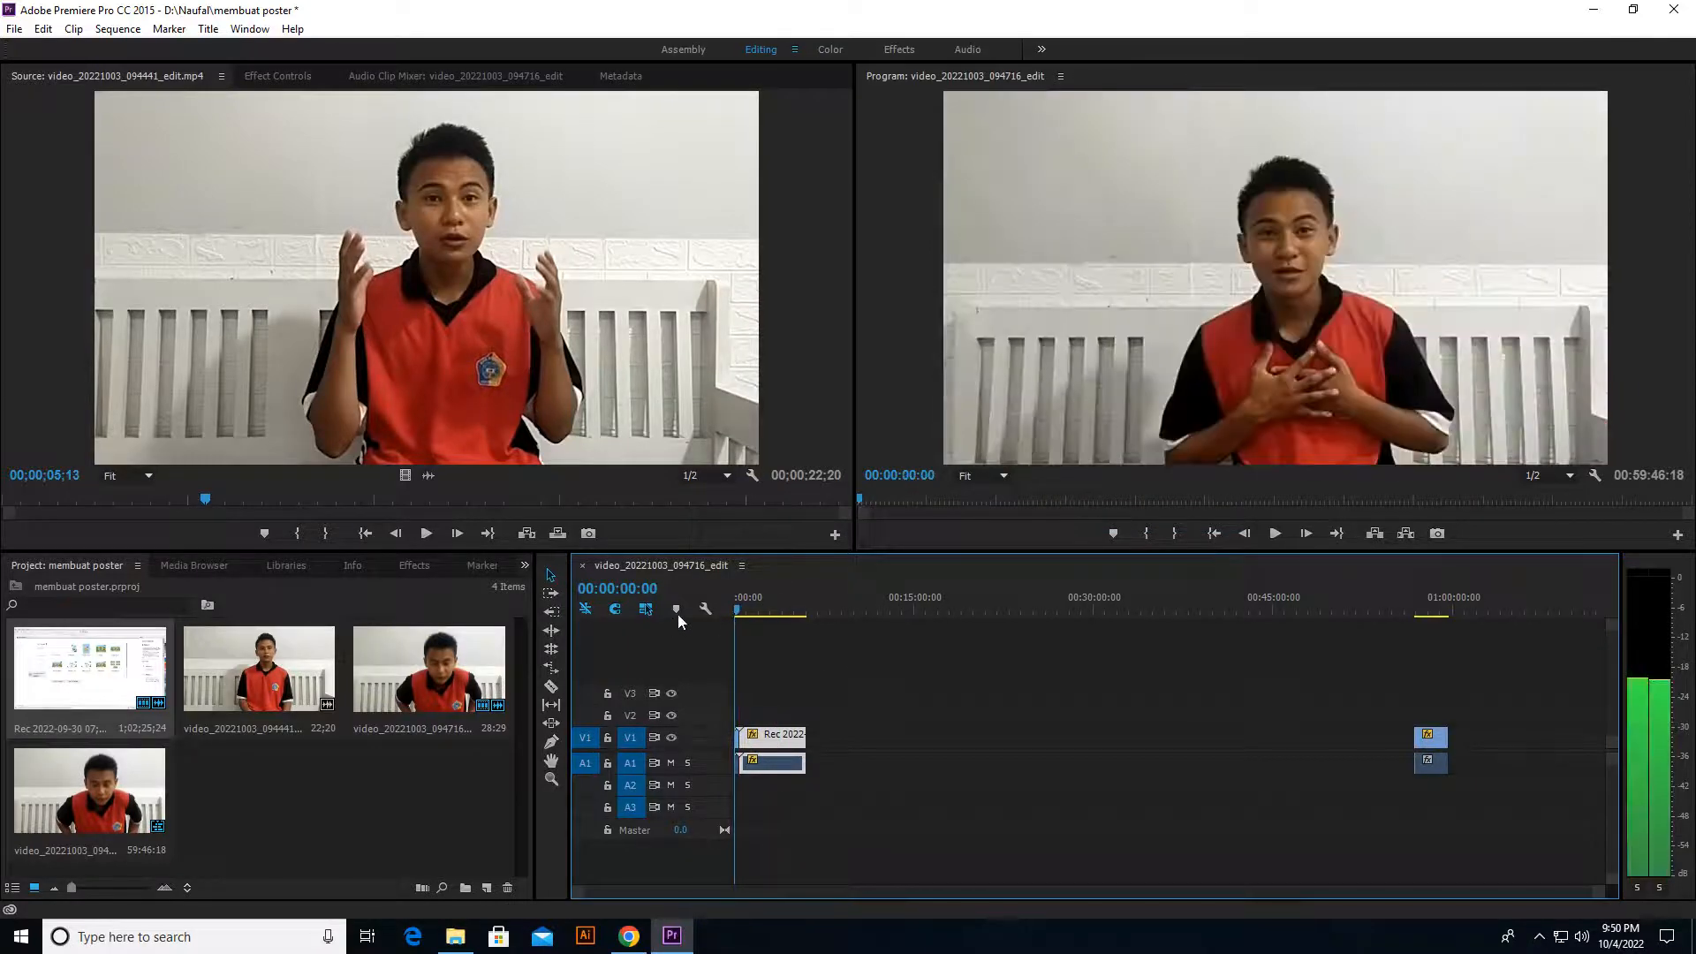
{"action": "left_click_drag", "start_coordinate": [1441, 761], "coordinate": [838, 753]}
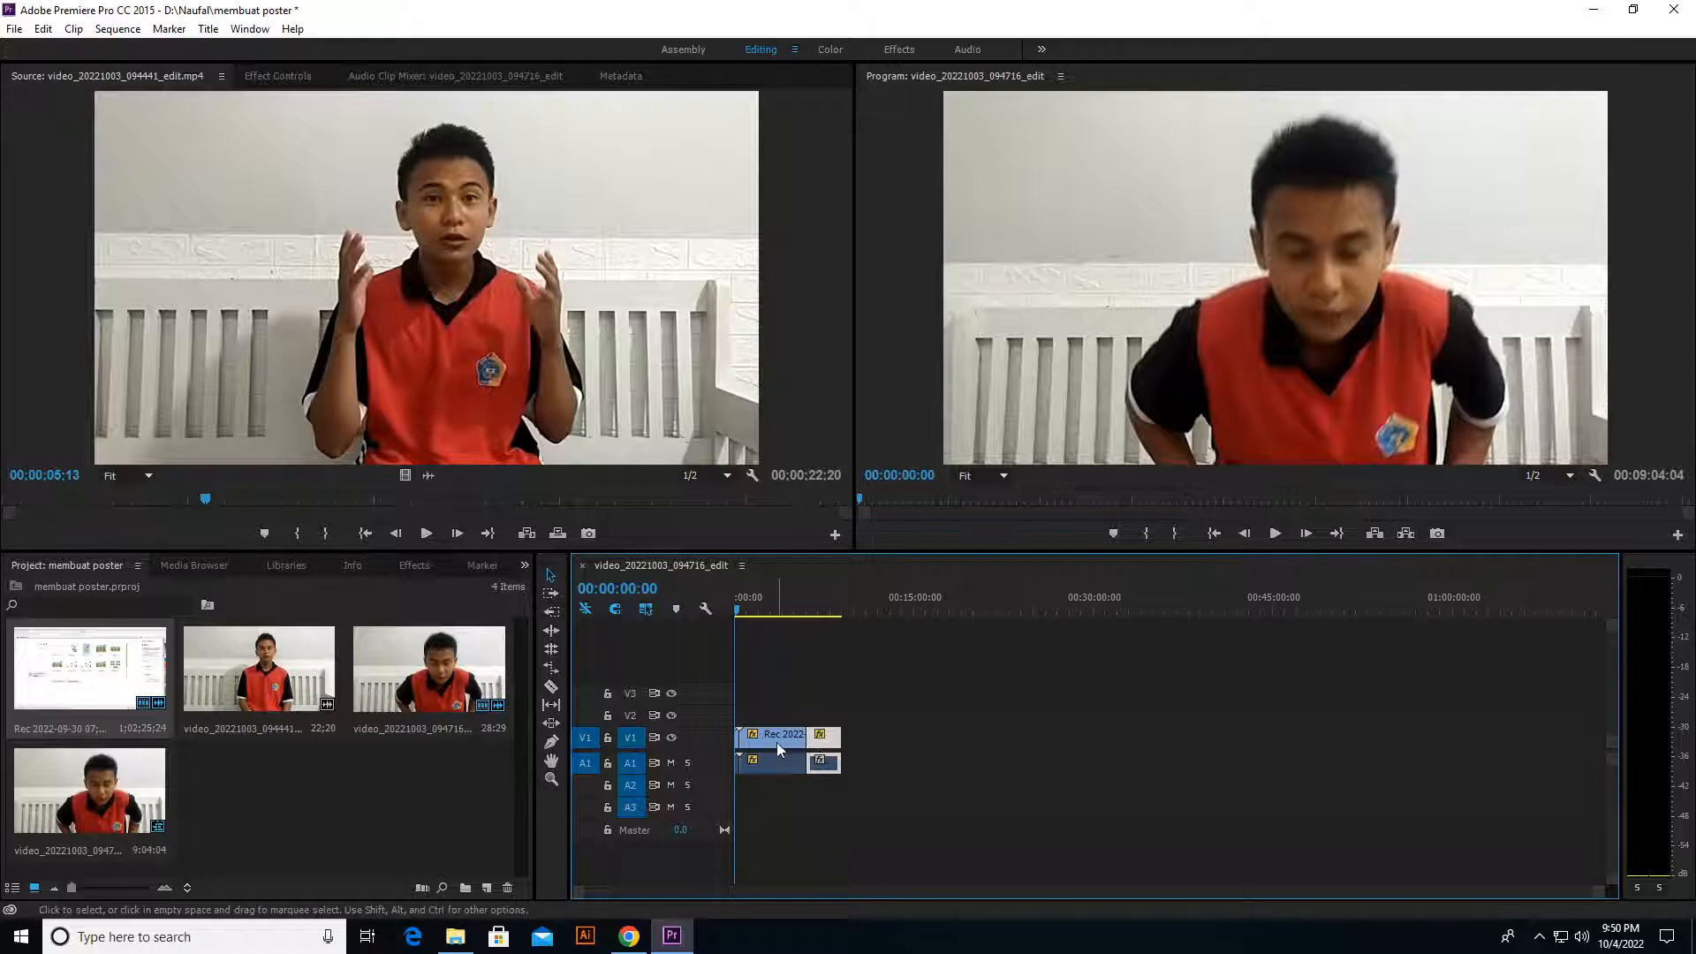
Step: Preview the start of the sequence and the sped-up screen recording up to about 00:01:20:20, and return the playhead to the start
{"action": "key", "text": "equal"}
{"action": "key", "text": "equal"}
{"action": "key", "text": "equal"}
{"action": "key", "text": "space"}
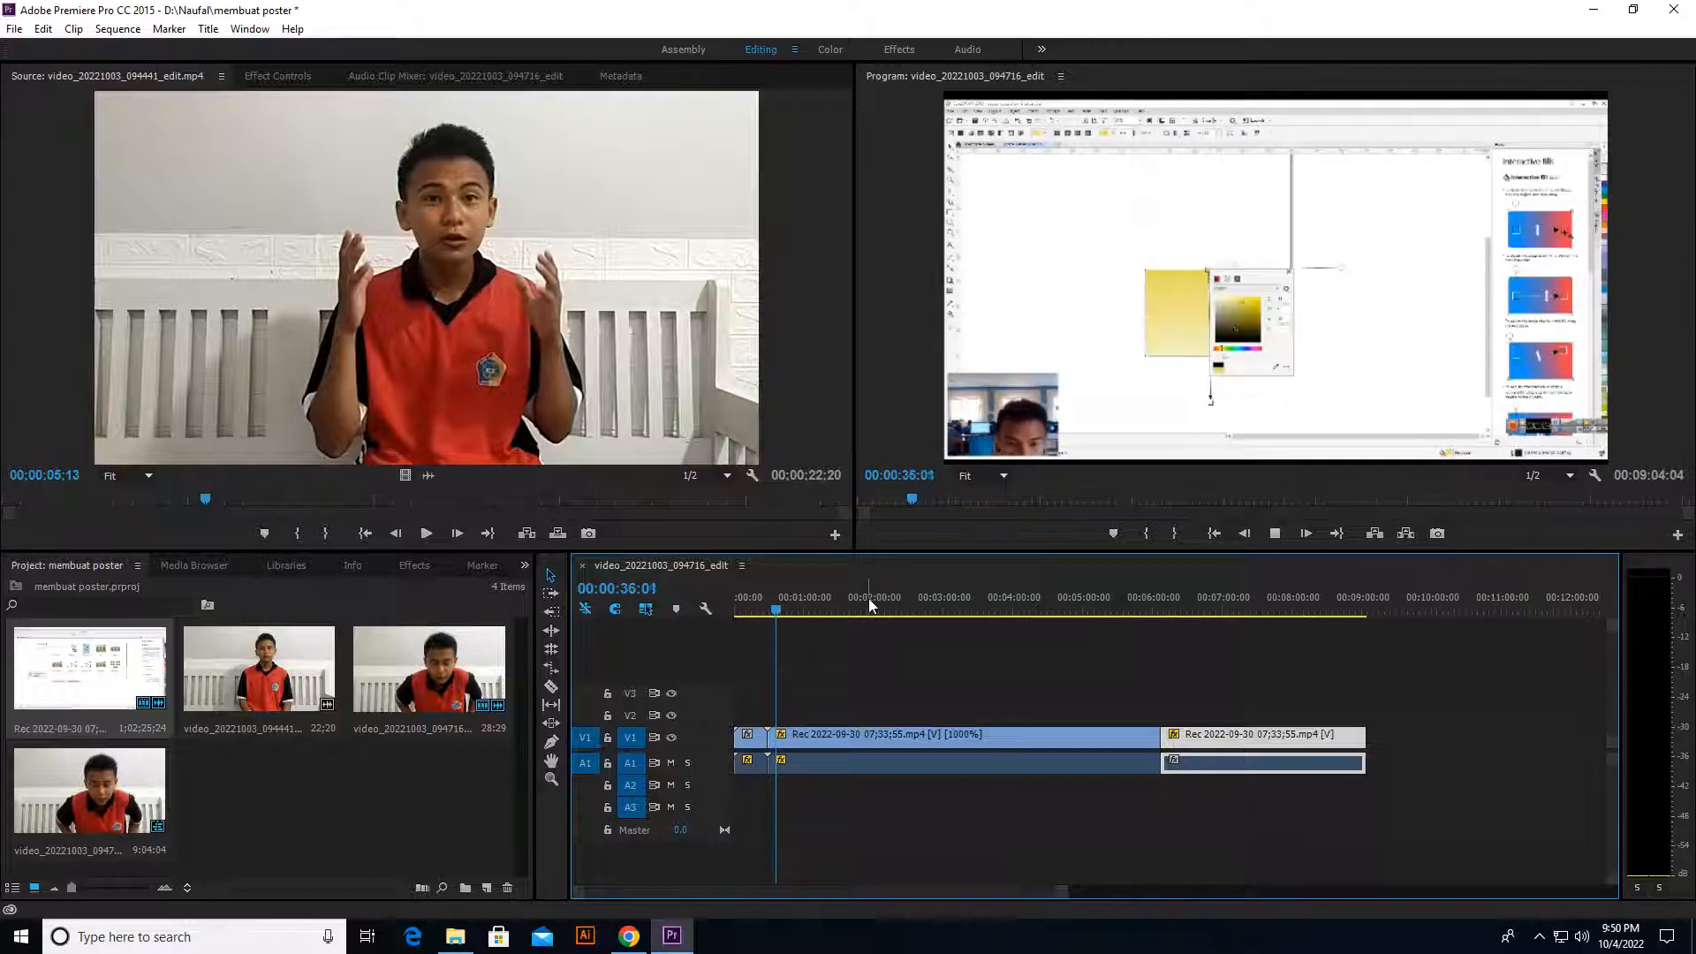
{"action": "key", "text": "space"}
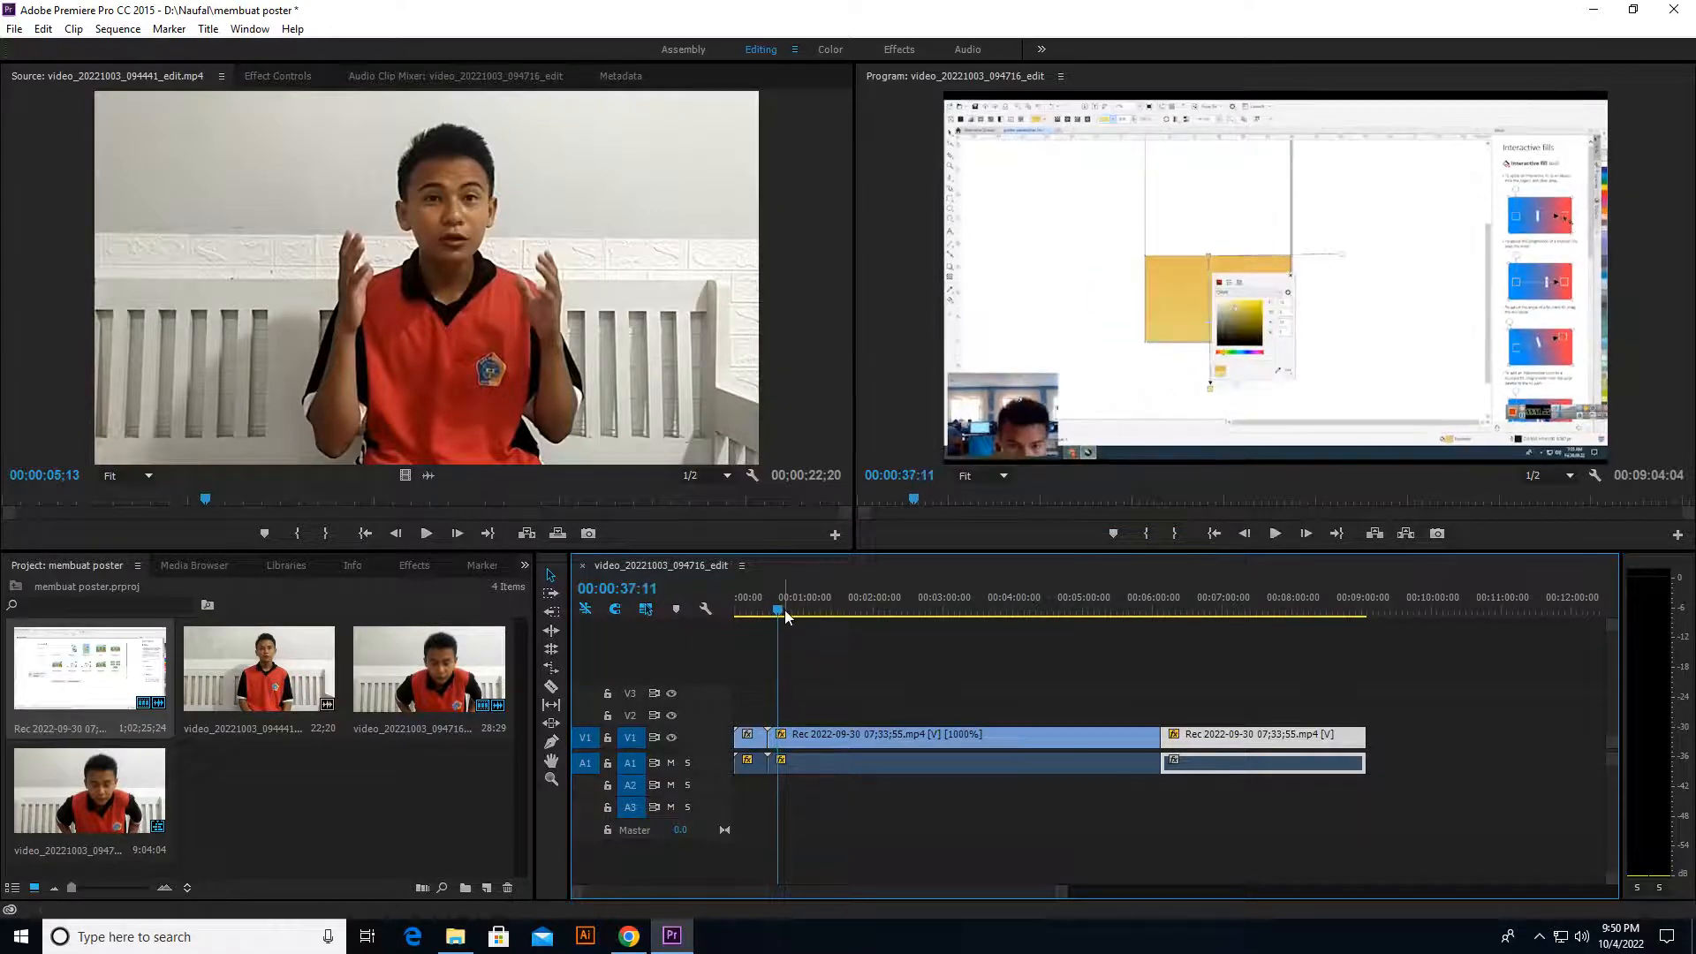
{"action": "left_click_drag", "start_coordinate": [779, 607], "coordinate": [804, 618]}
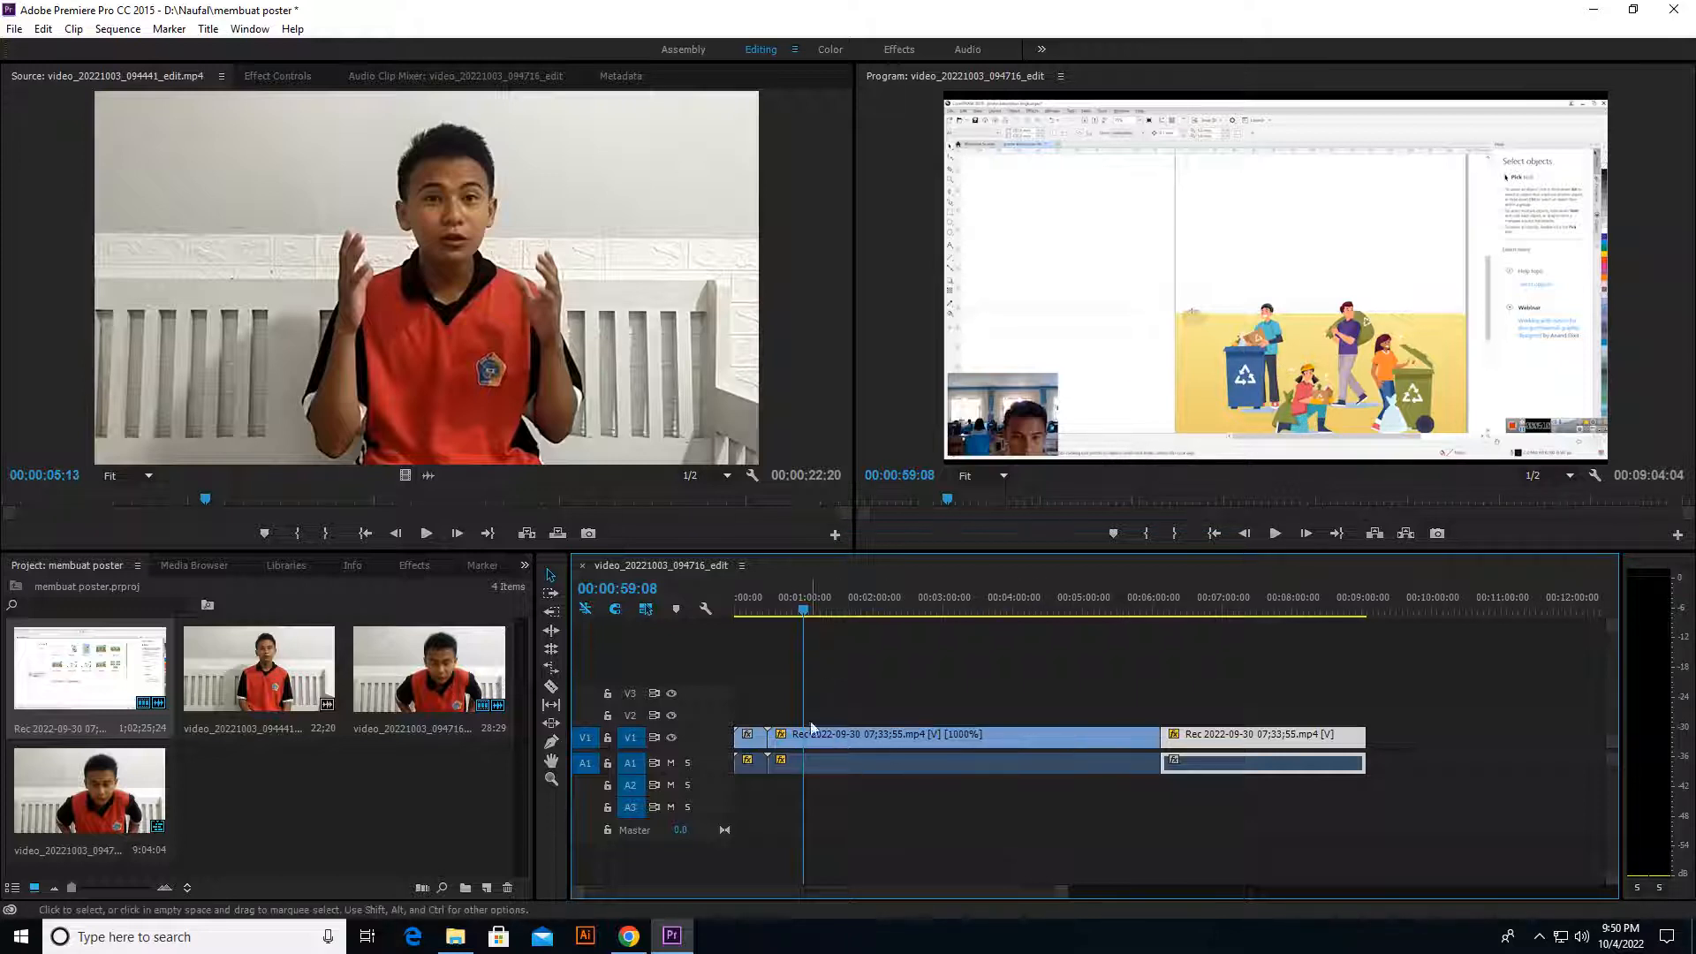
{"action": "left_click_drag", "start_coordinate": [803, 613], "coordinate": [823, 612]}
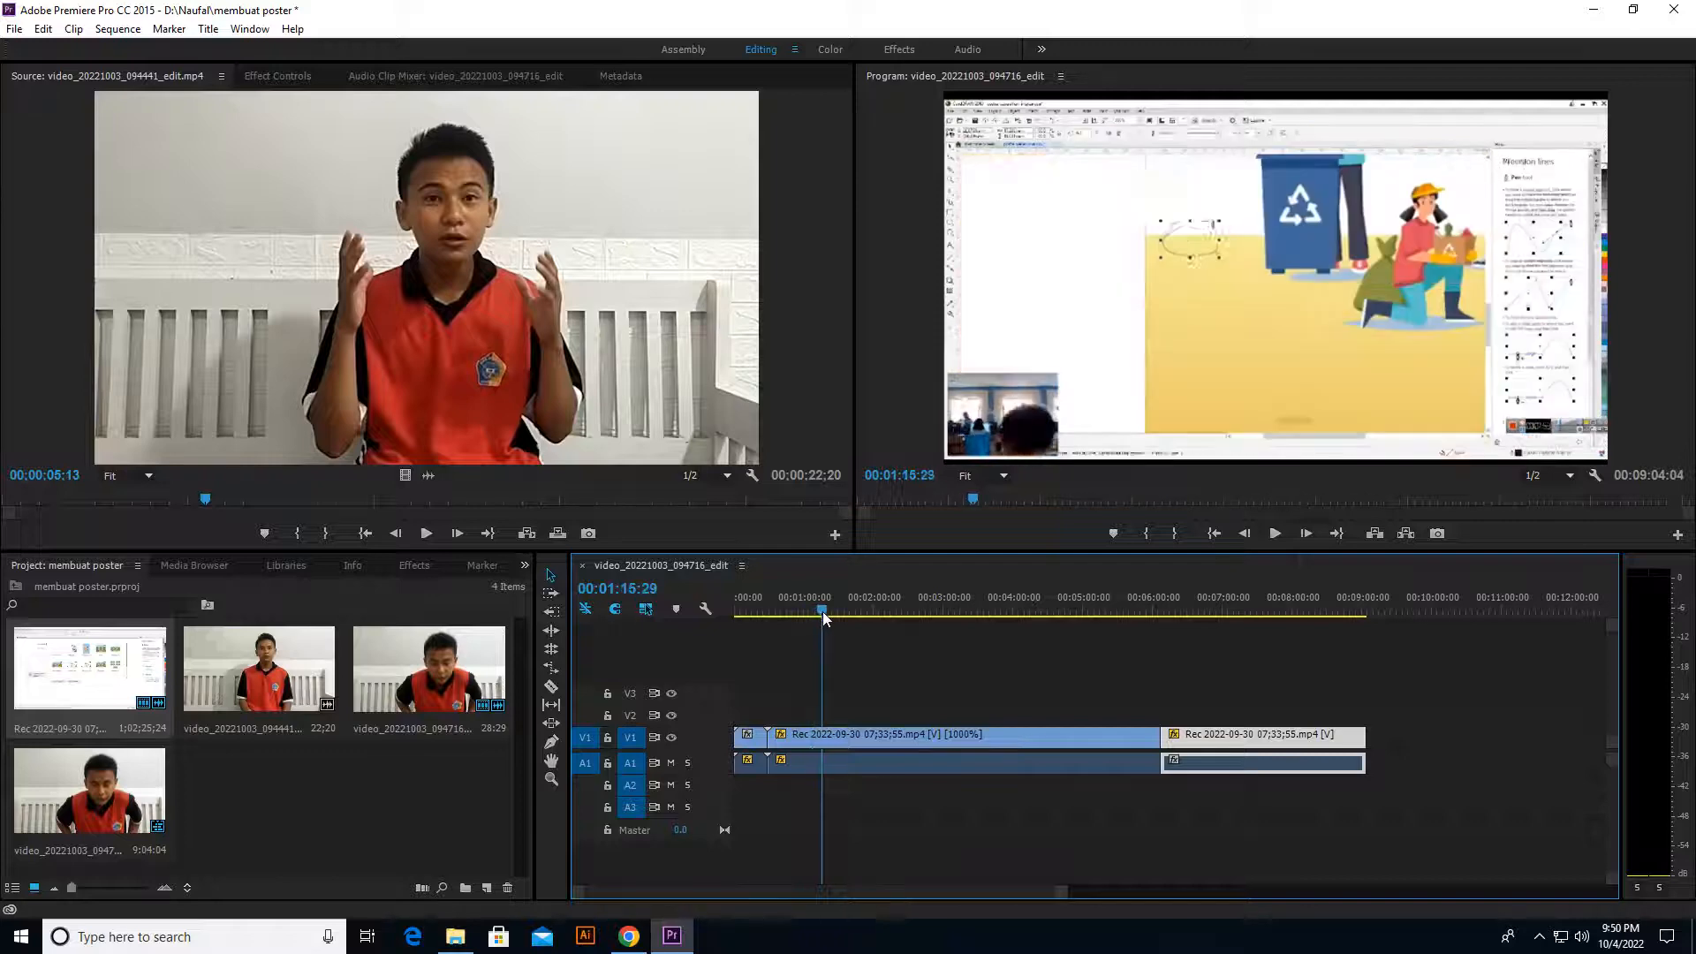
{"action": "key", "text": "space"}
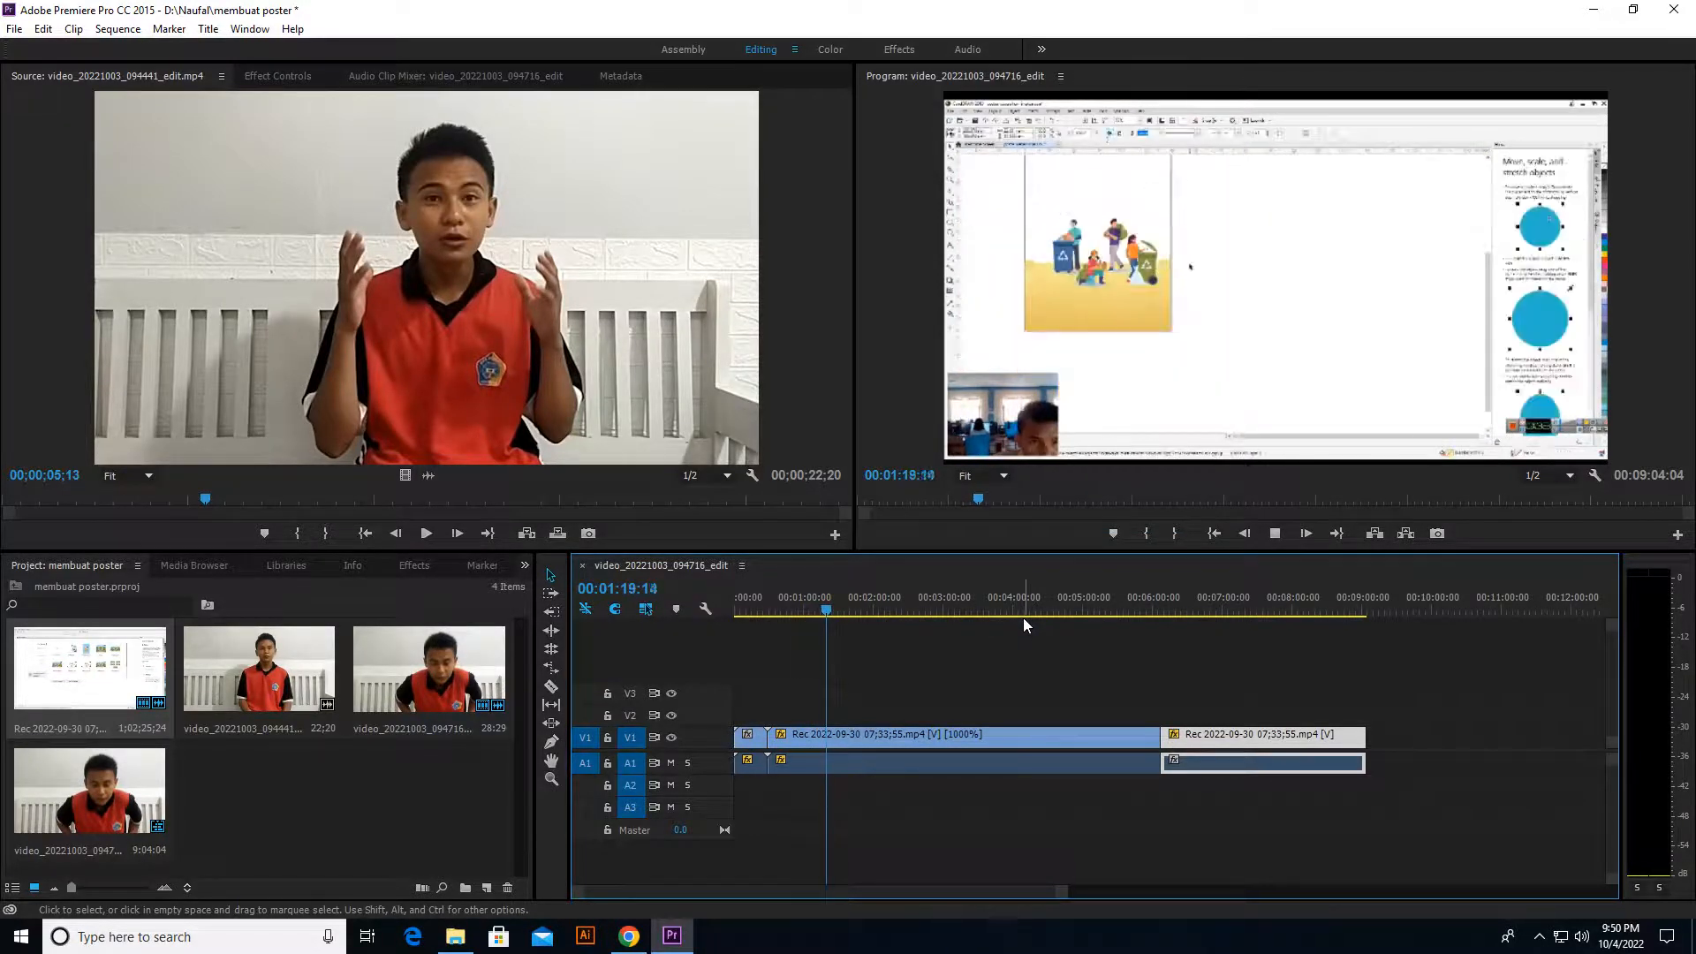
{"action": "left_click", "coordinate": [1275, 533]}
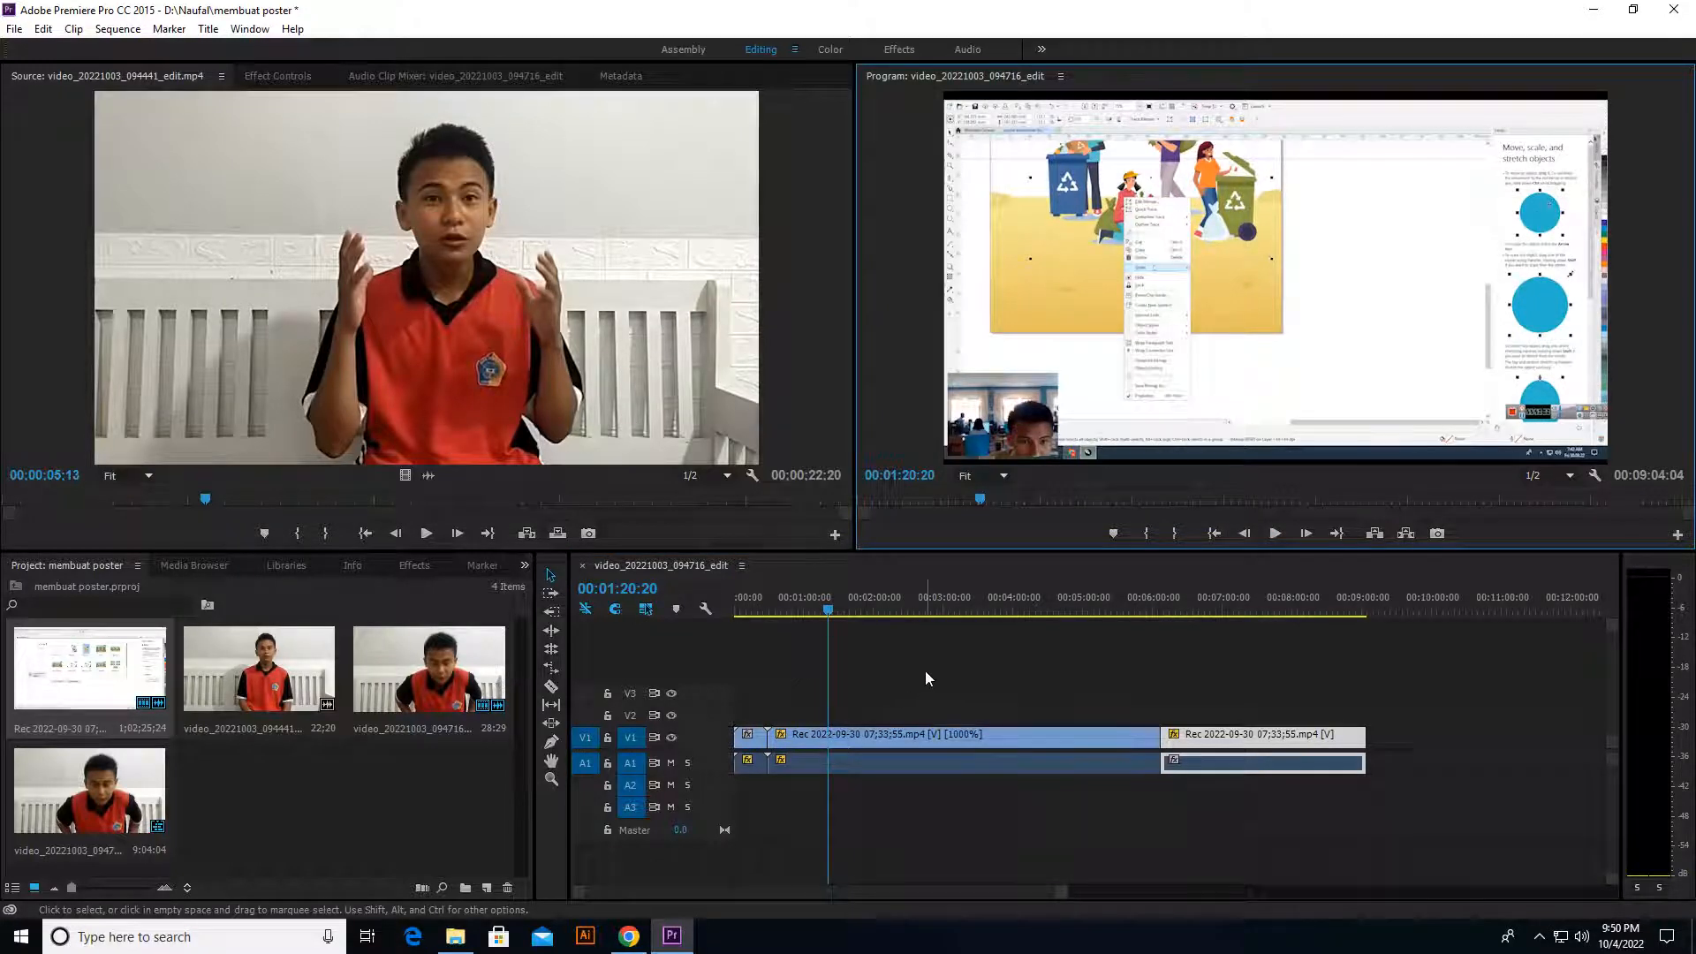
{"action": "left_click", "coordinate": [724, 620]}
{"action": "key", "text": "Home"}
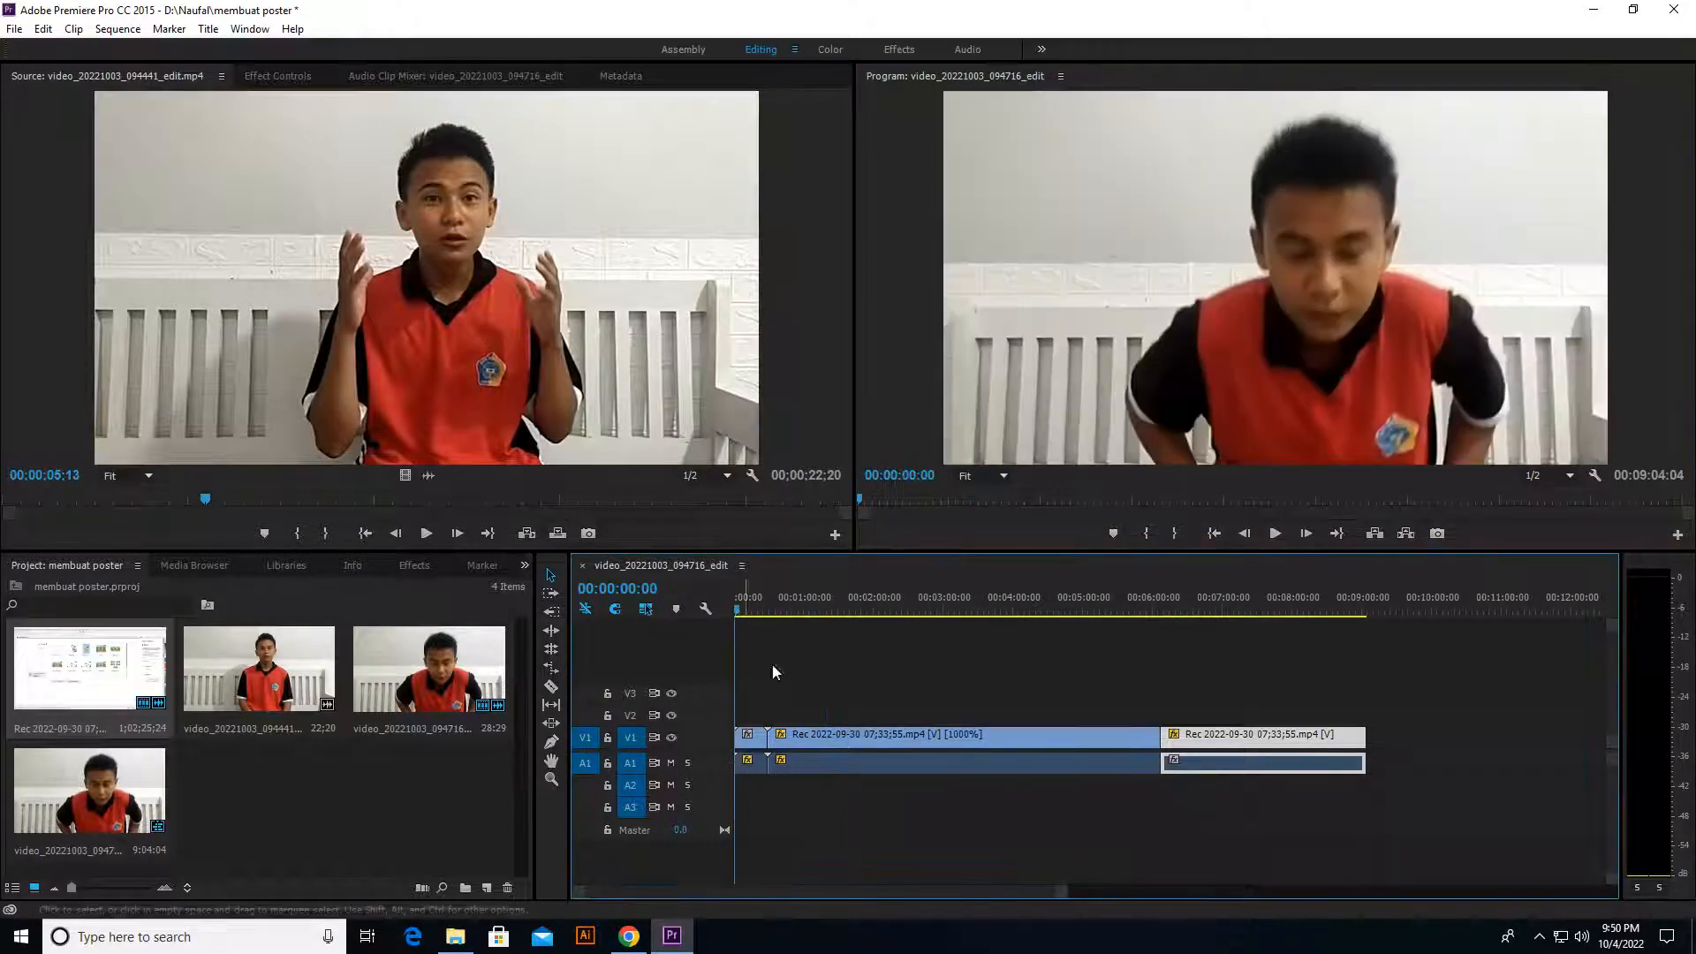
{"action": "left_click", "coordinate": [629, 936]}
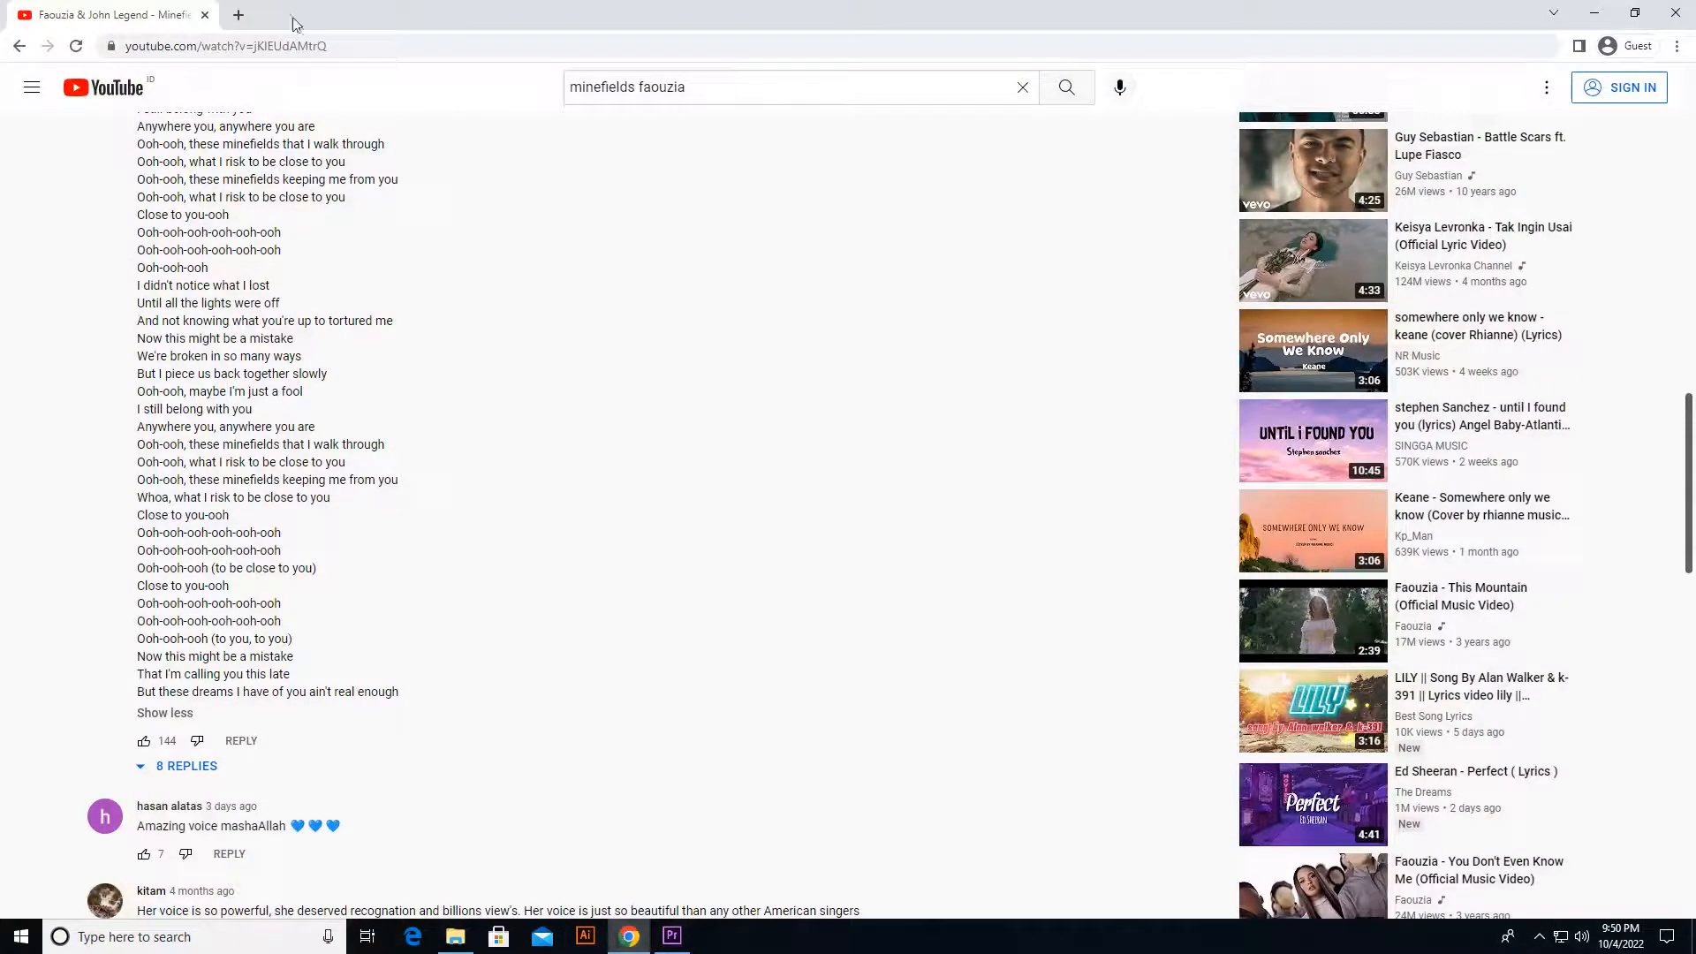
{"action": "left_click", "coordinate": [238, 16]}
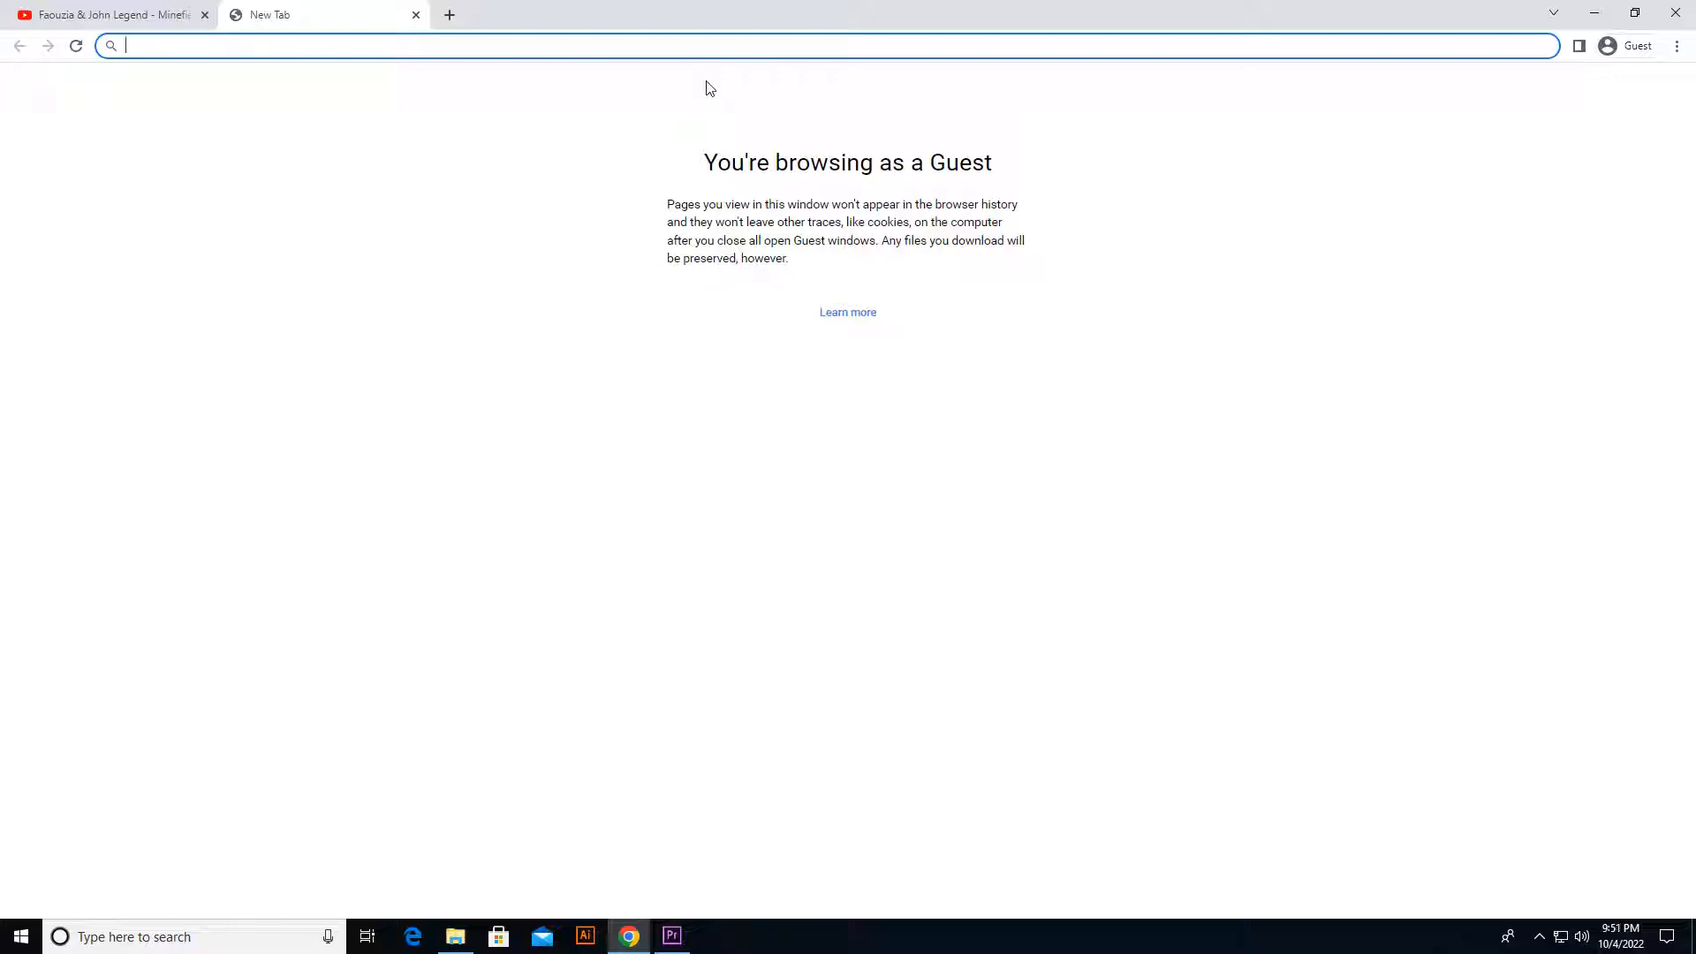
{"action": "type", "text": "yo"}
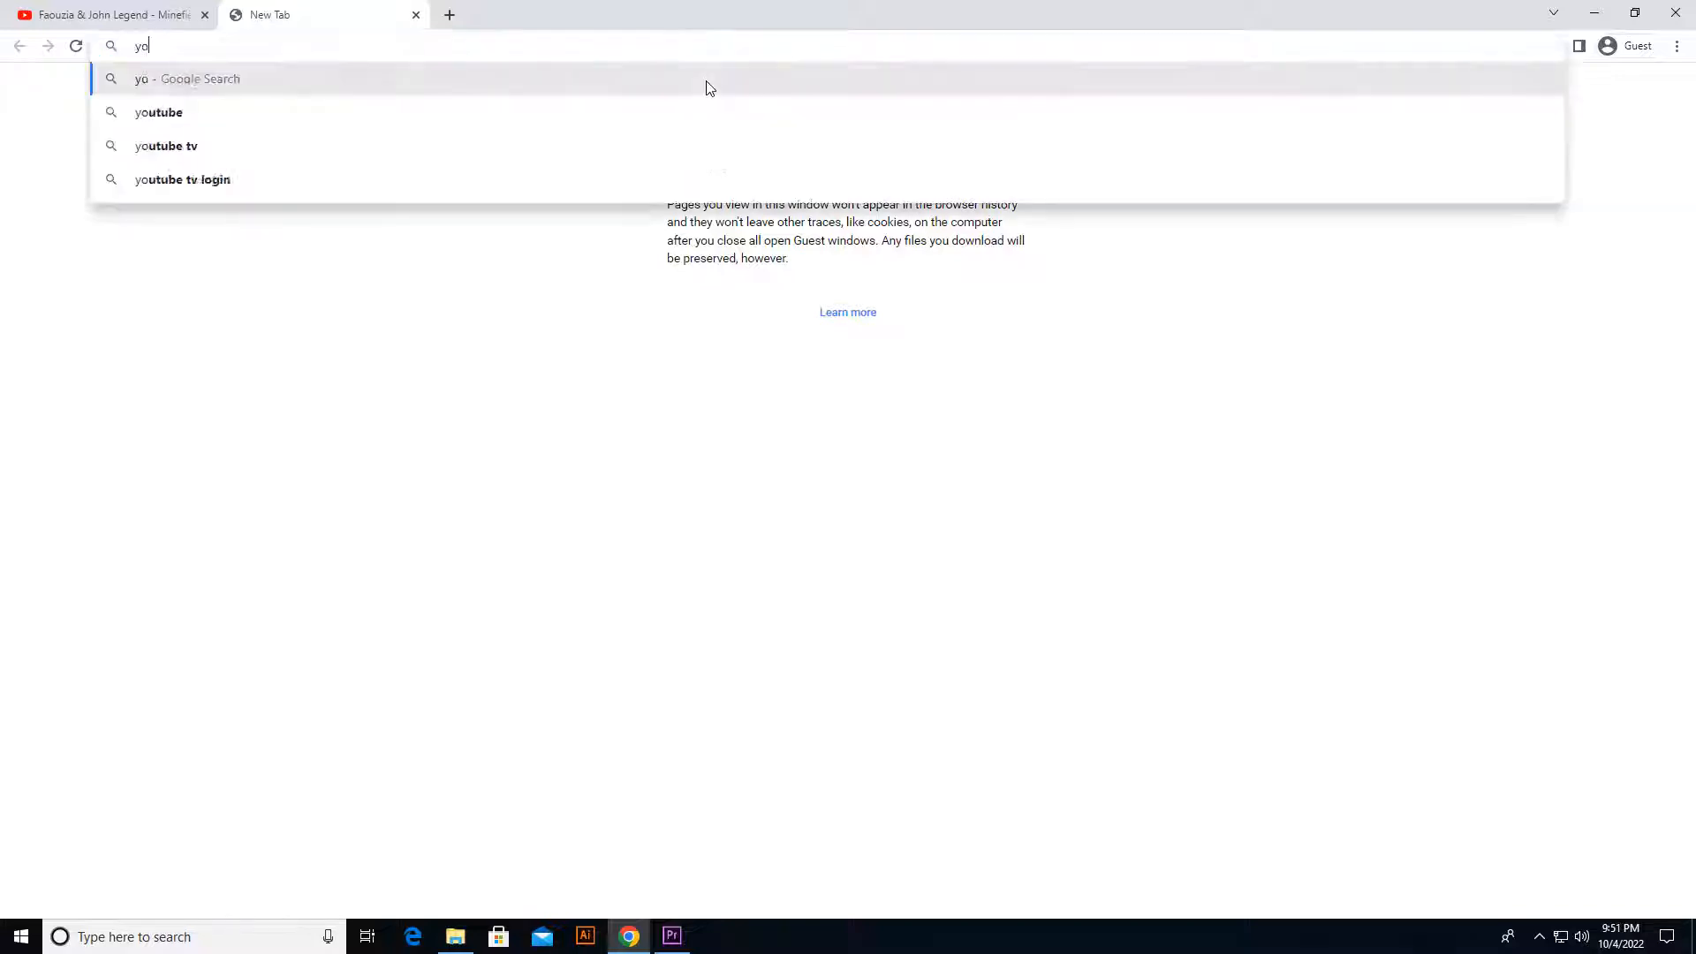
{"action": "type", "text": "utube.com/au"}
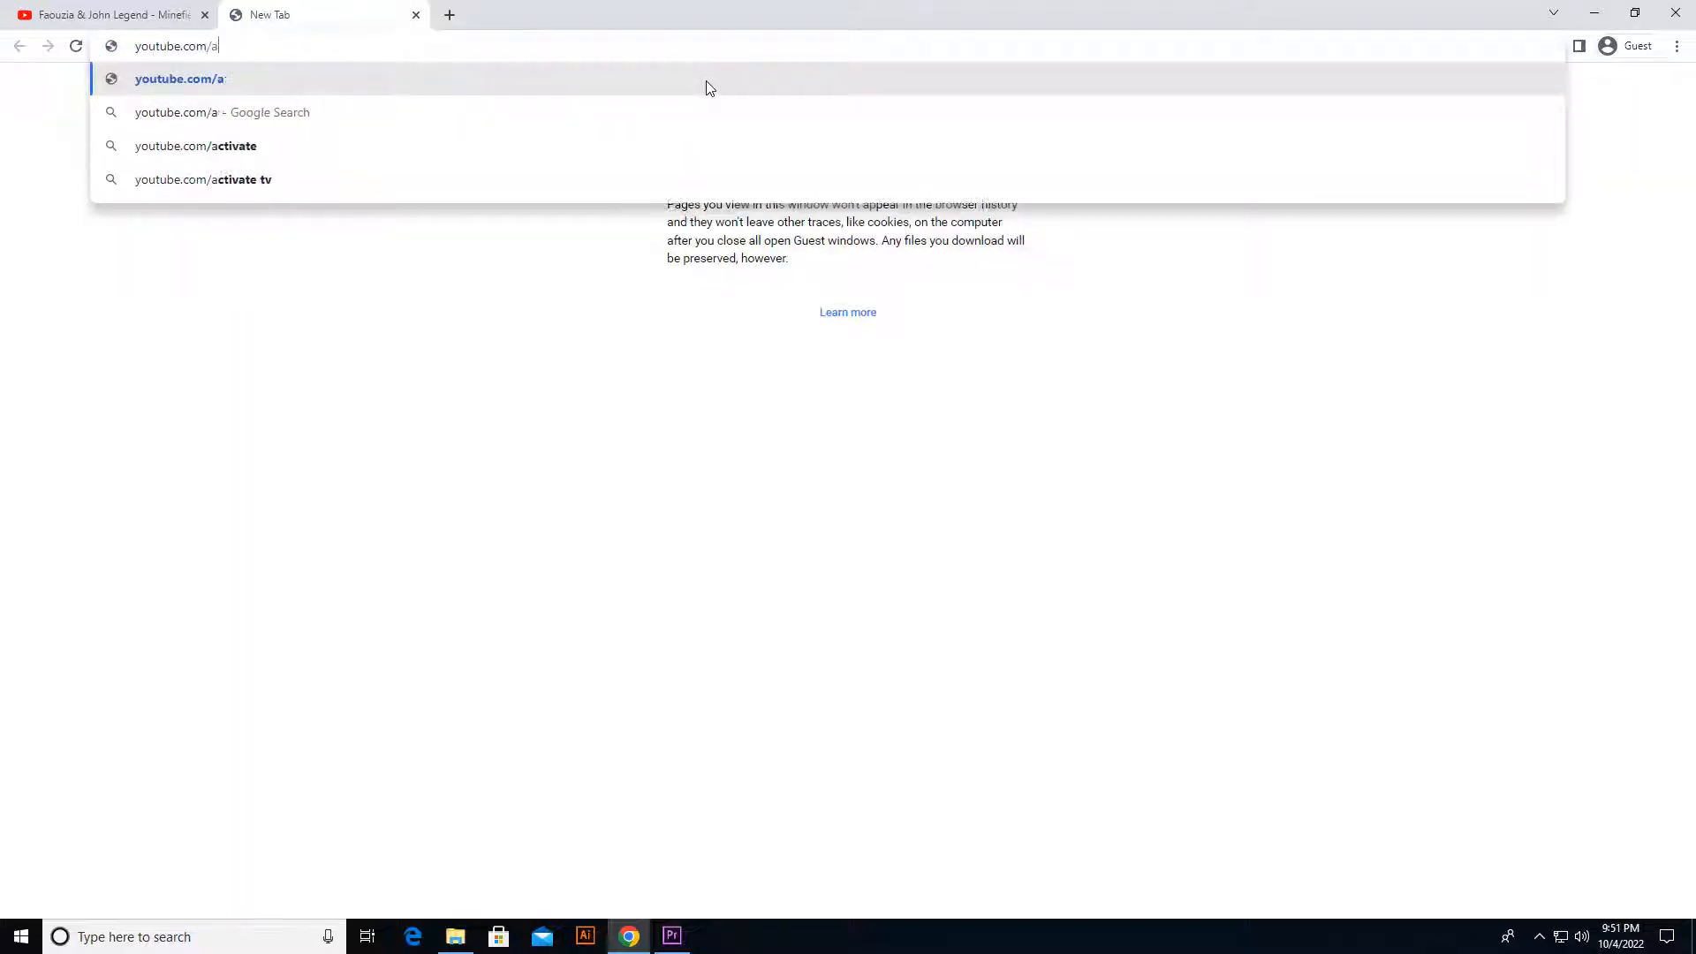
{"action": "left_click", "coordinate": [1622, 45]}
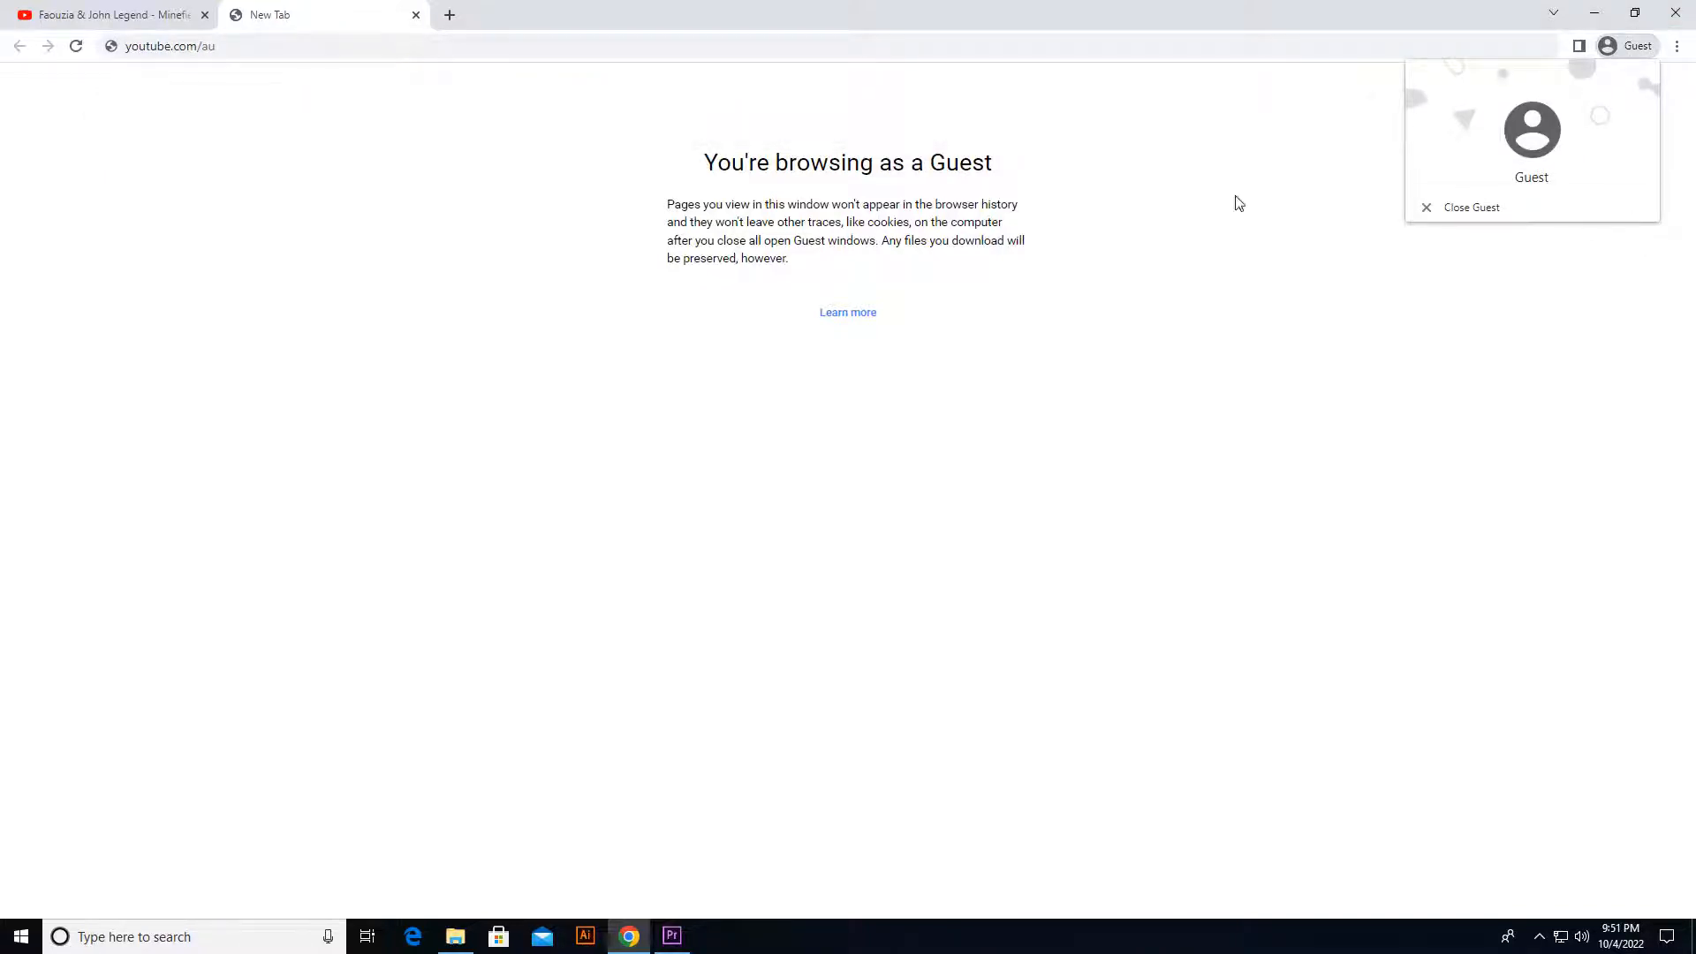
{"action": "left_click", "coordinate": [1676, 14]}
Step: Launch Google Chrome and start adding a new profile that signs in with a Google account
{"action": "left_click", "coordinate": [12, 938]}
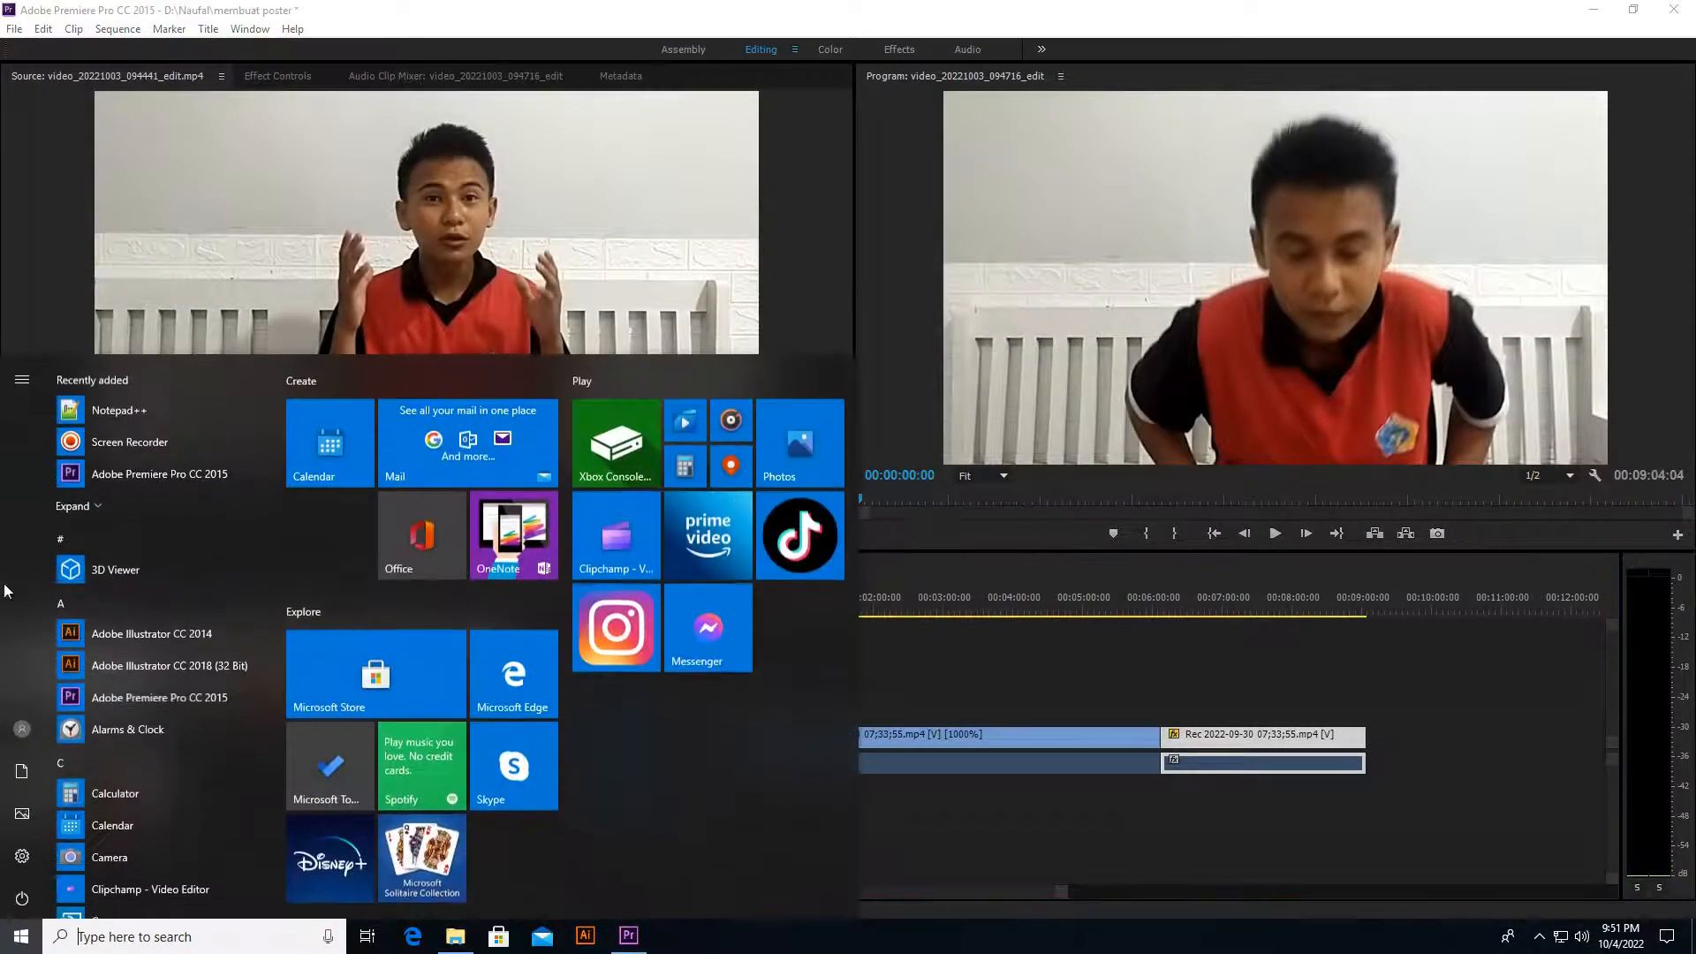
{"action": "type", "text": "goo"}
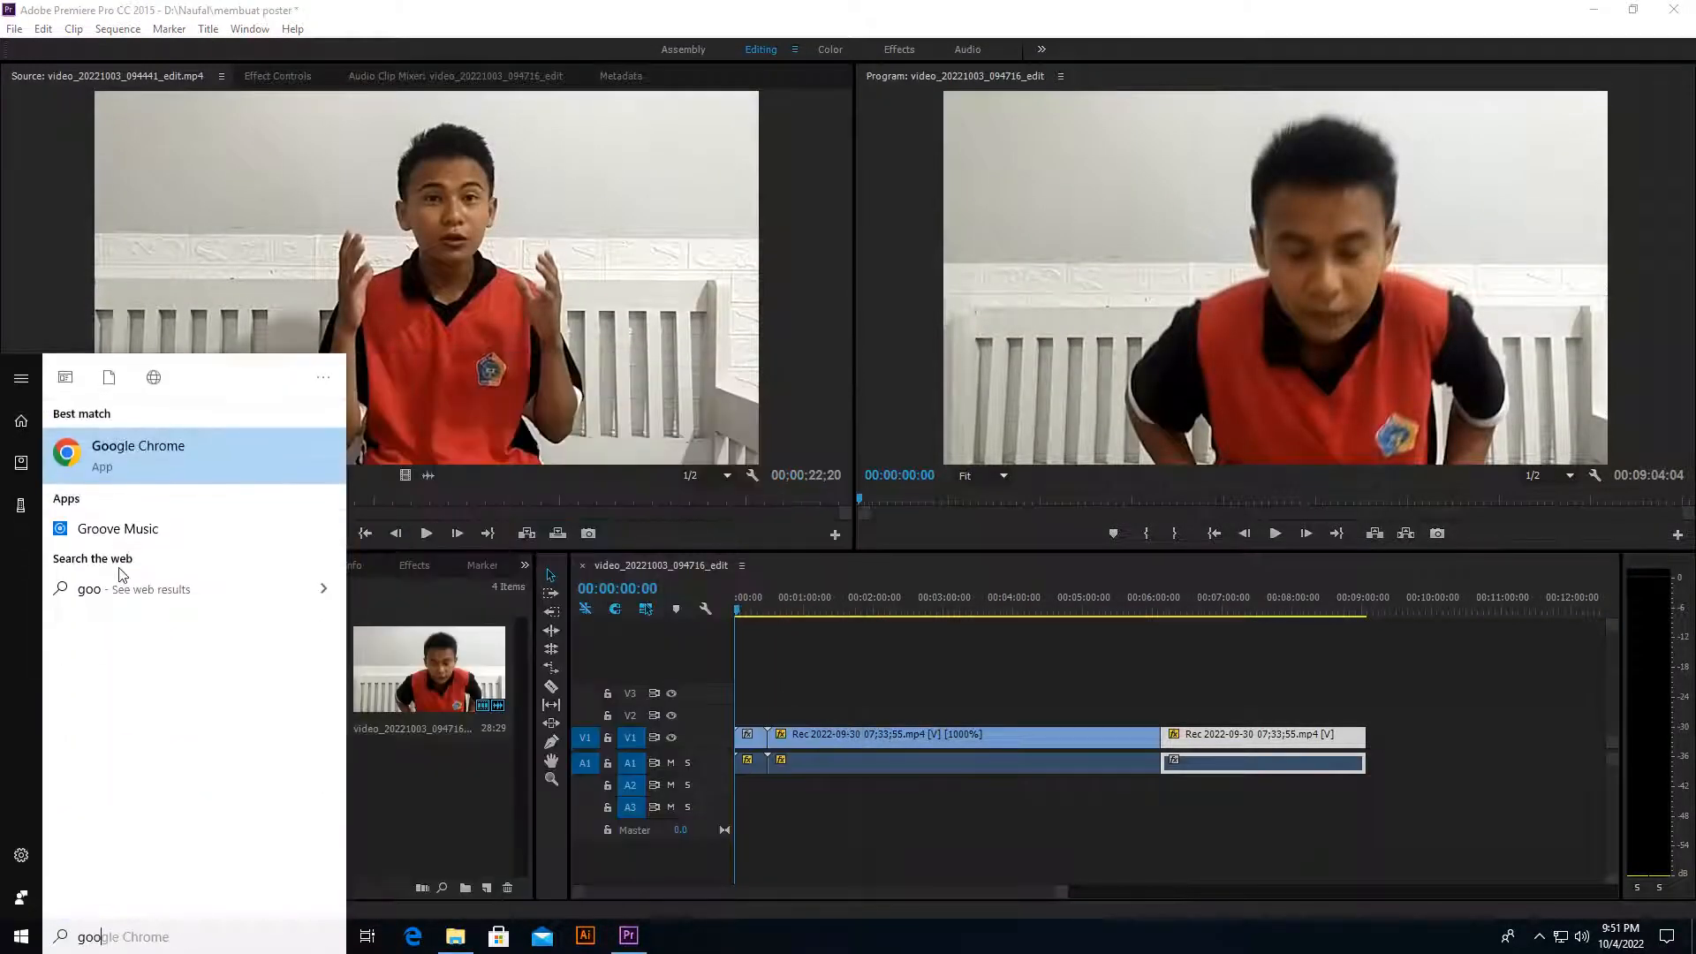
{"action": "left_click", "coordinate": [241, 433]}
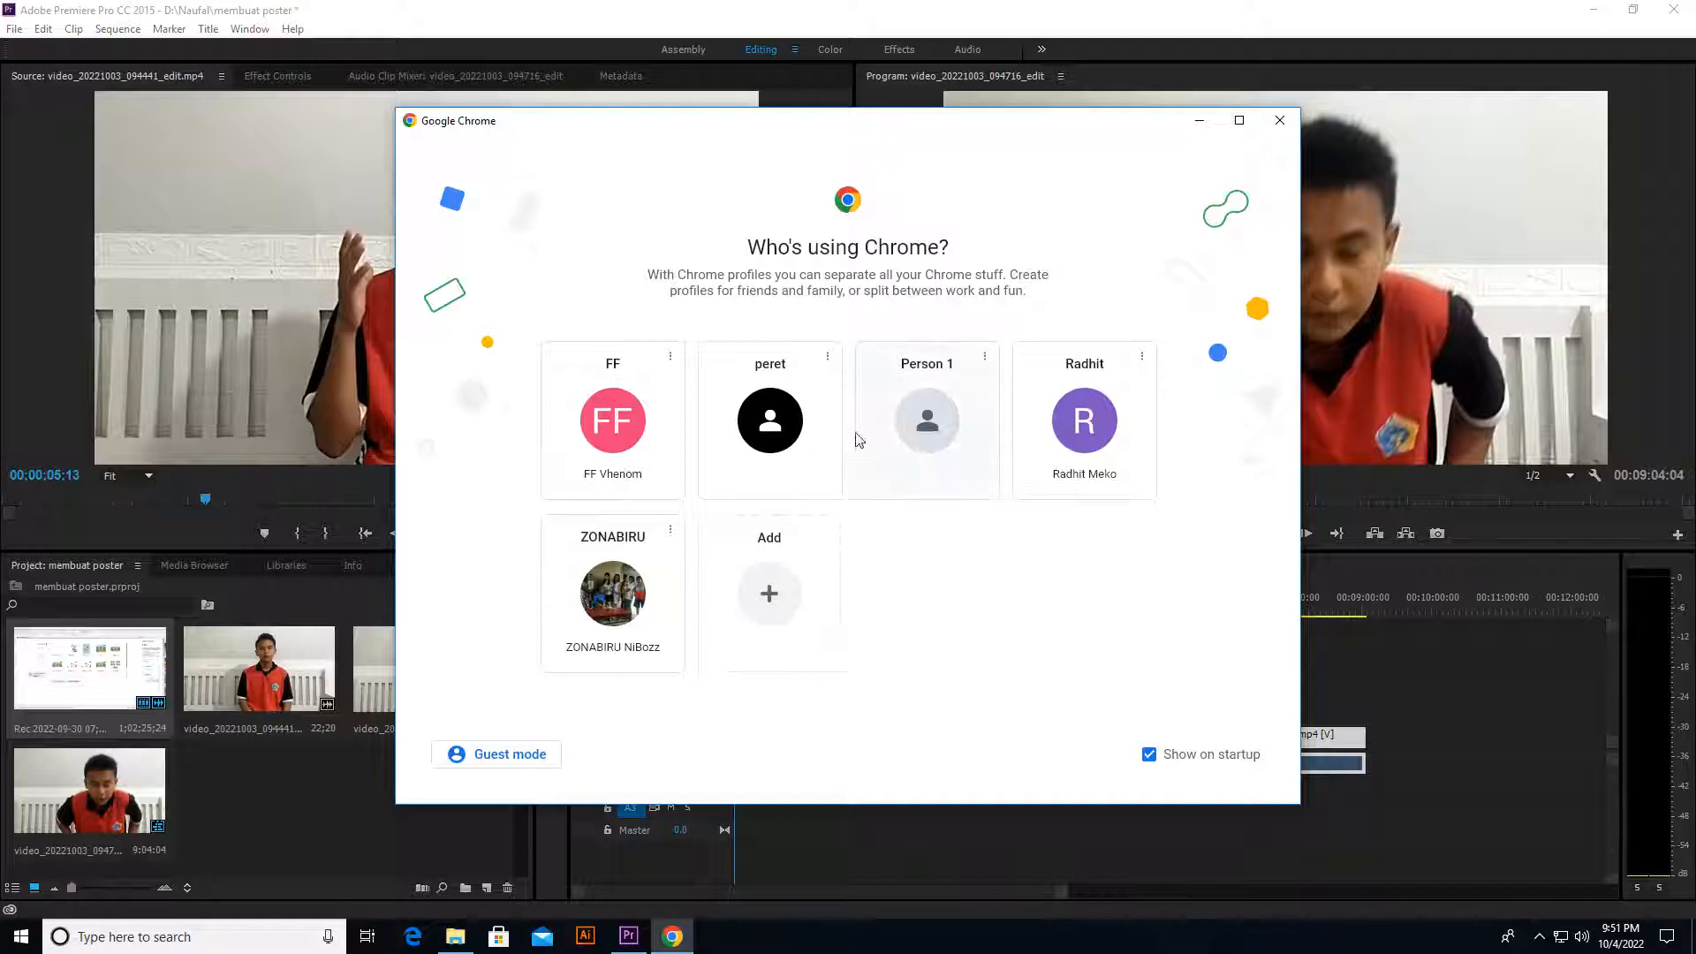
{"action": "left_click", "coordinate": [776, 595]}
{"action": "left_click", "coordinate": [865, 563]}
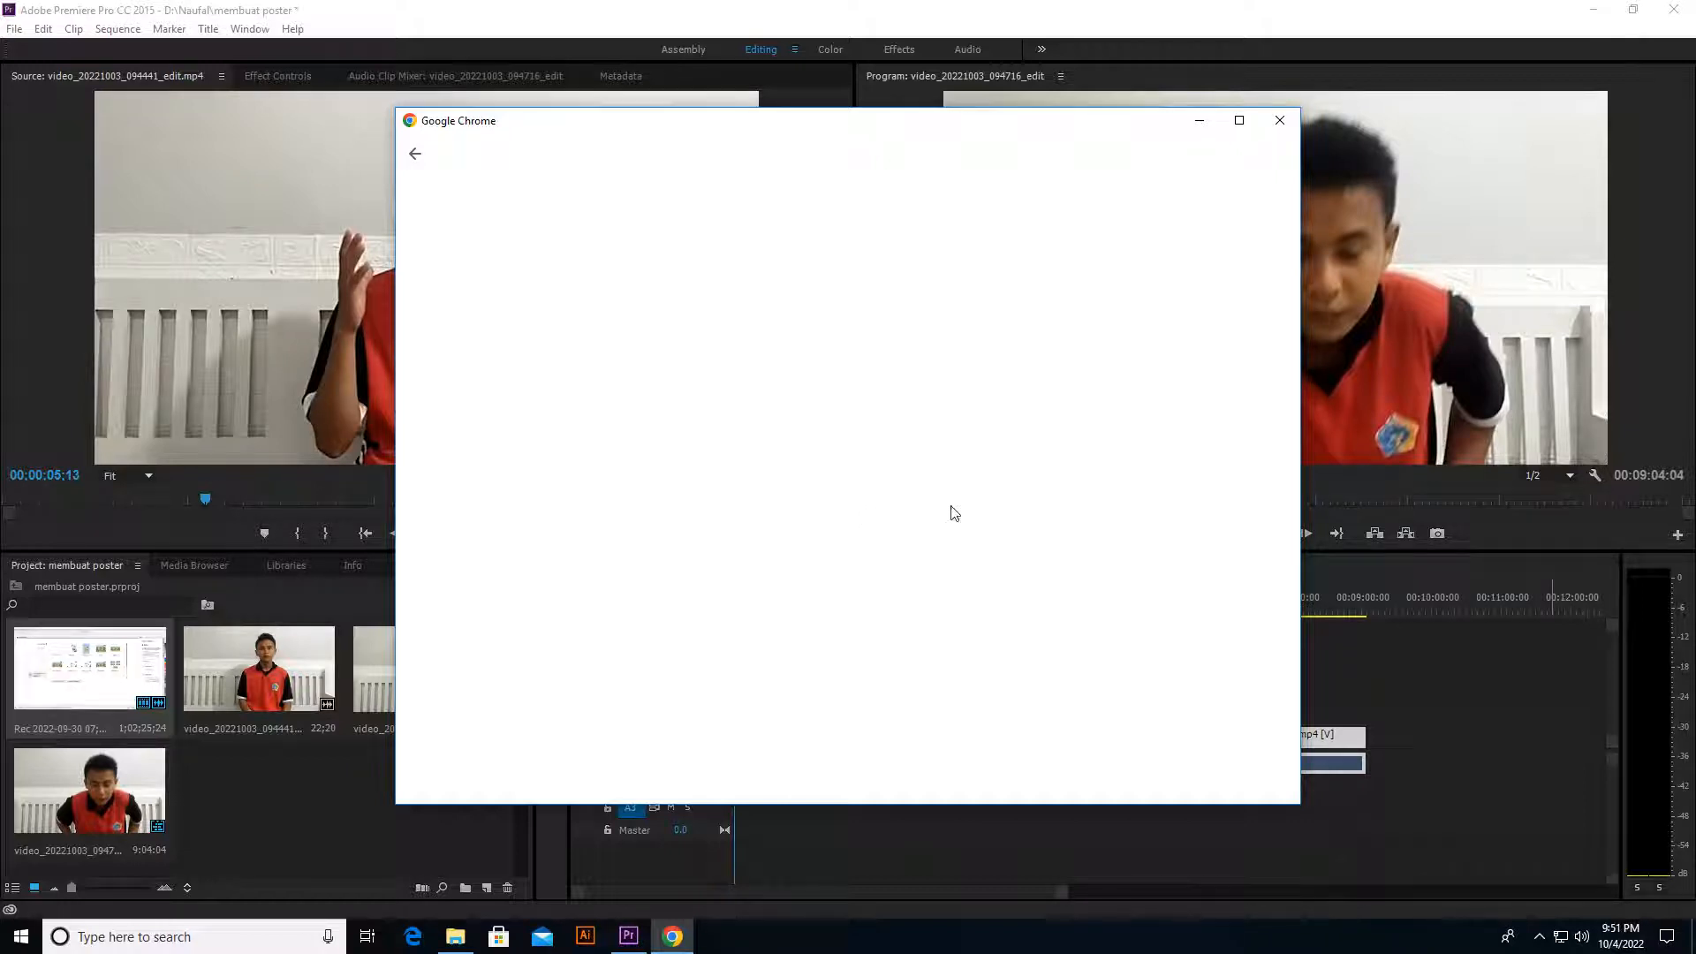
Step: Sign in to the new Chrome profile with the Google account's e-mail address and password
{"action": "left_click", "coordinate": [866, 472]}
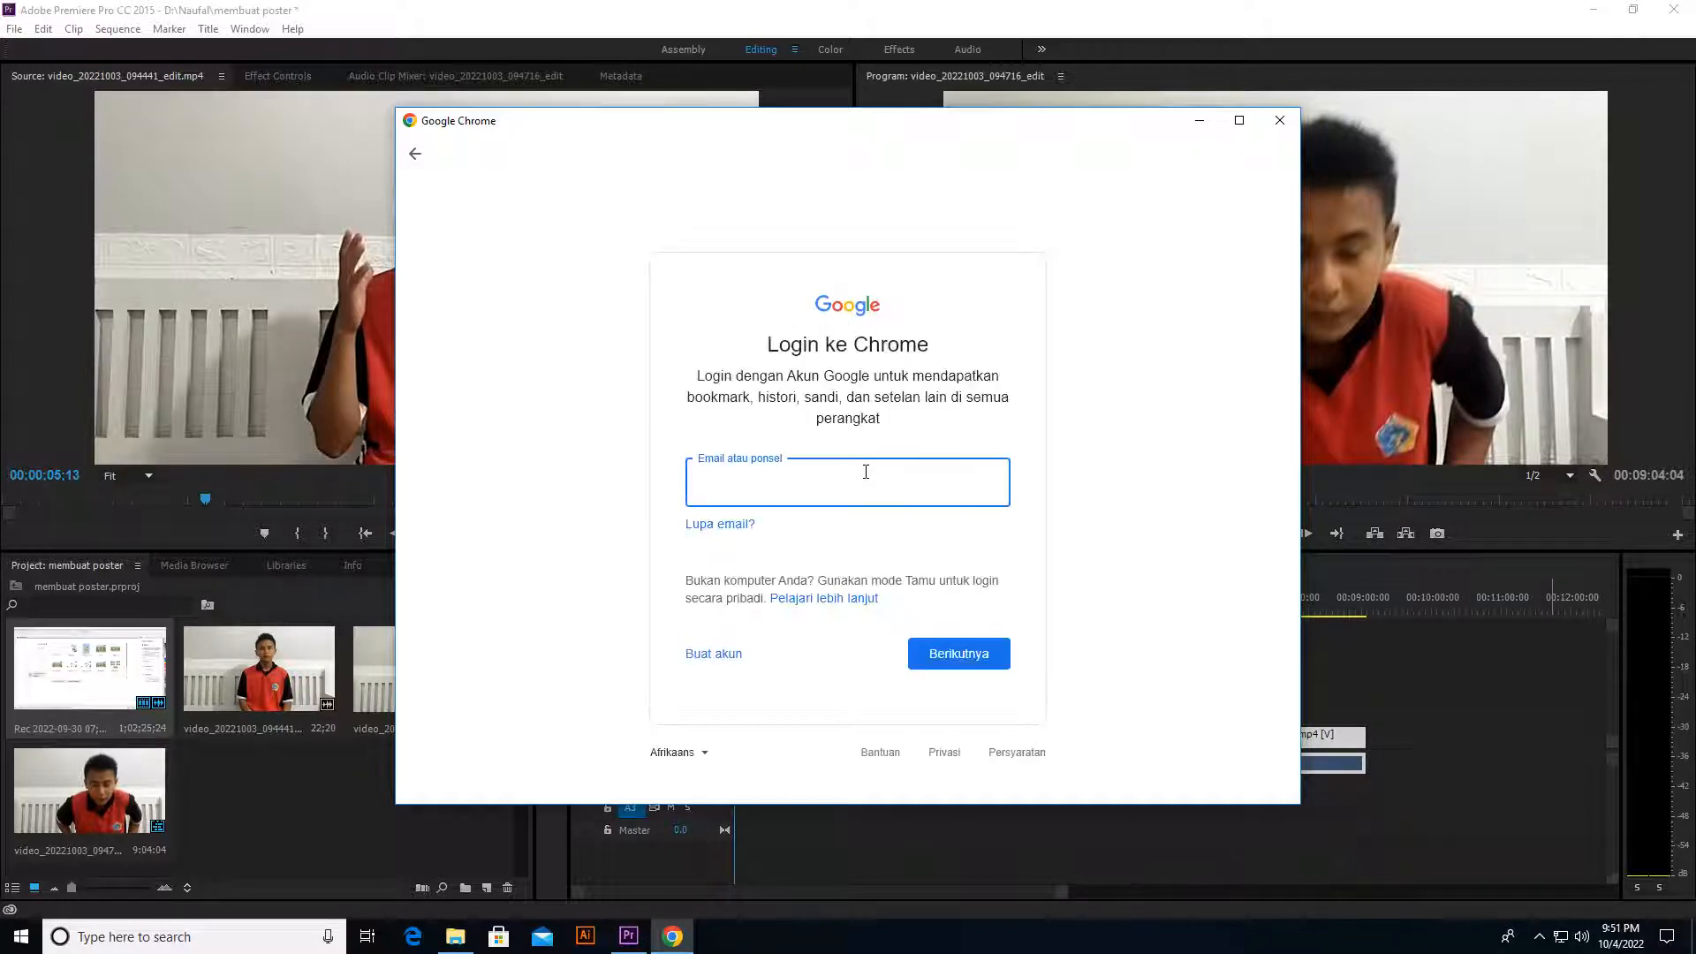
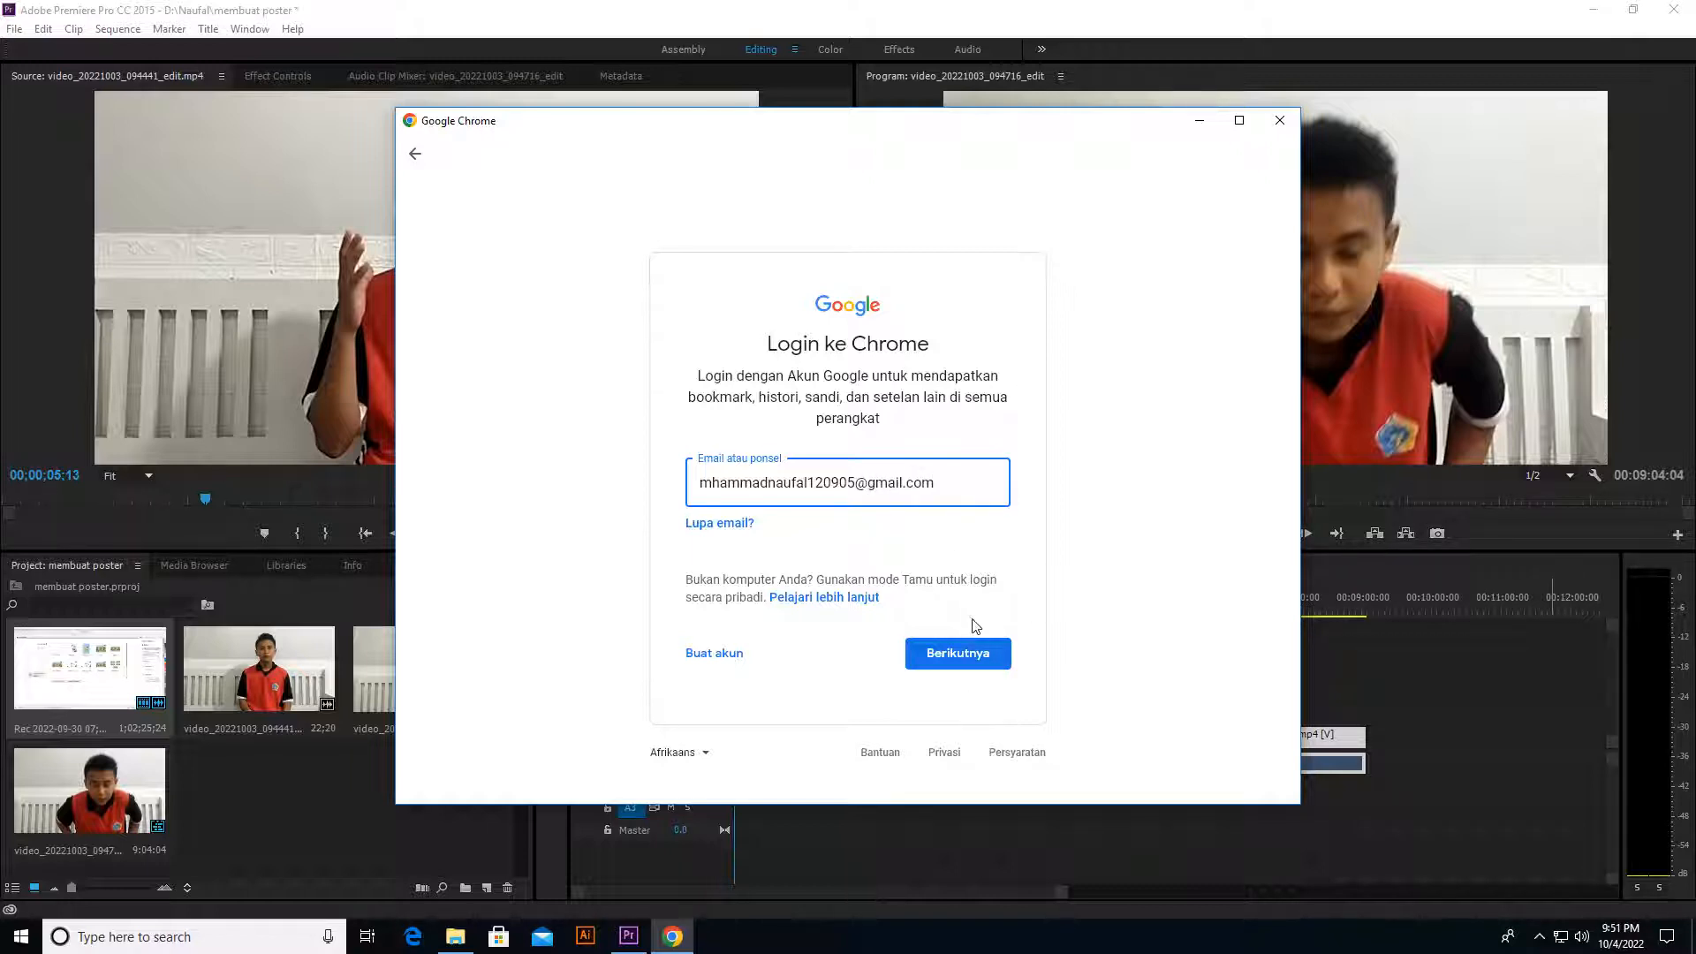
{"action": "key", "text": "Return"}
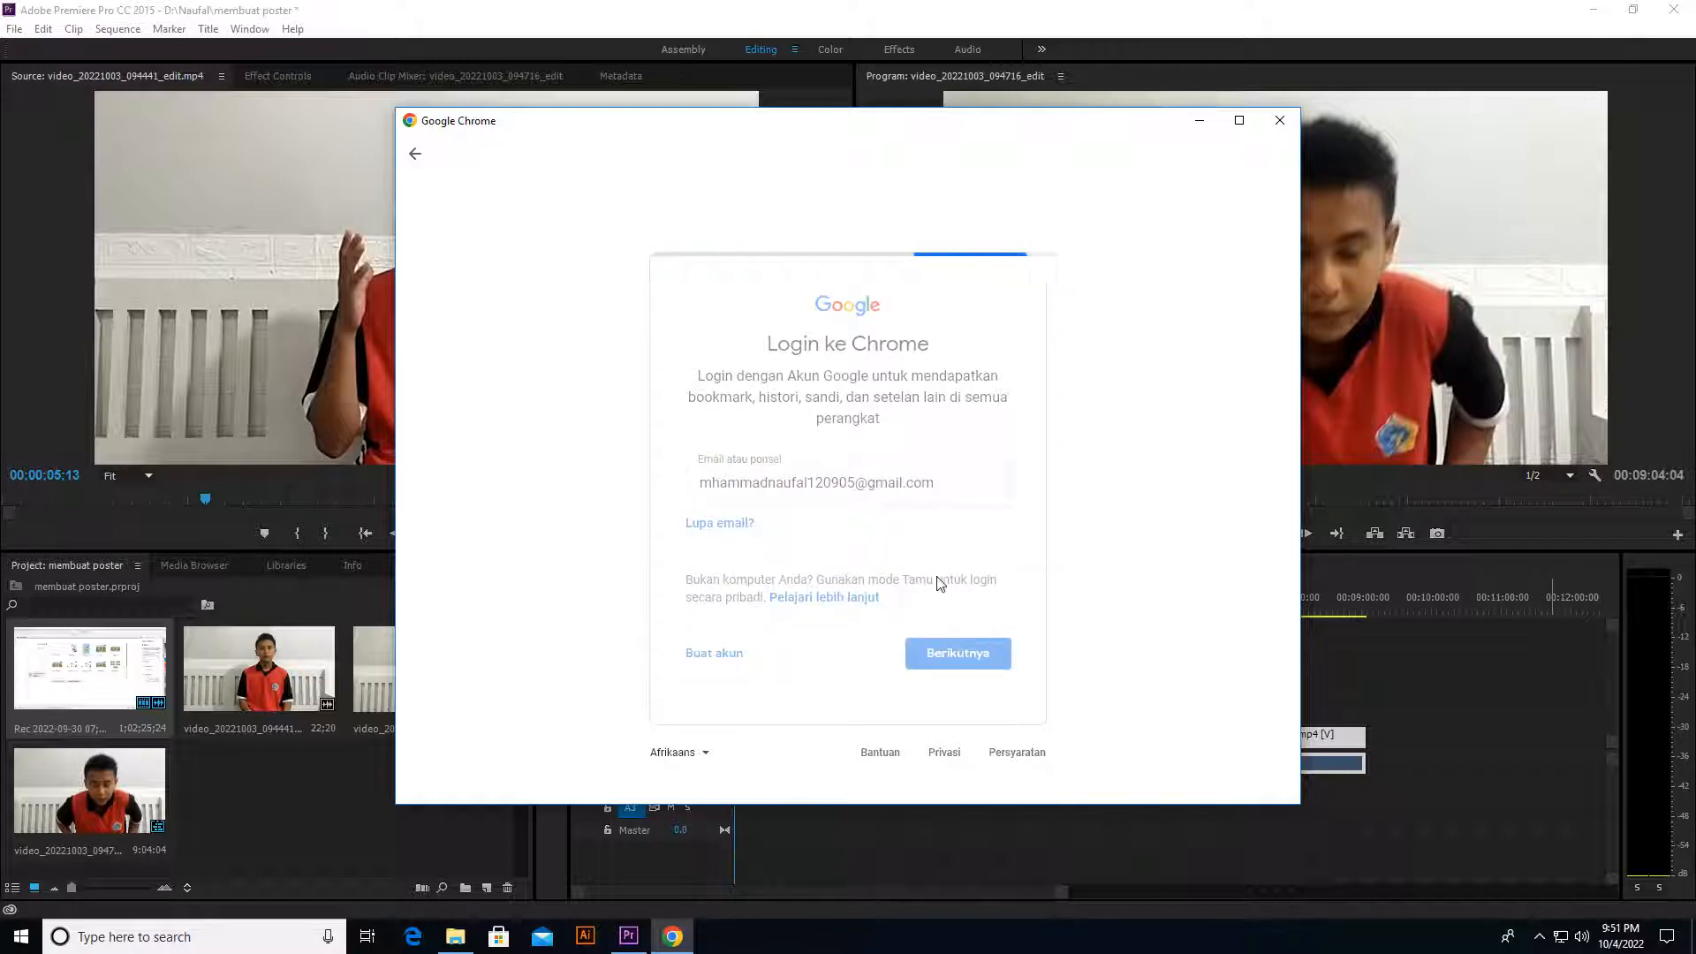
{"action": "type", "text": "••"}
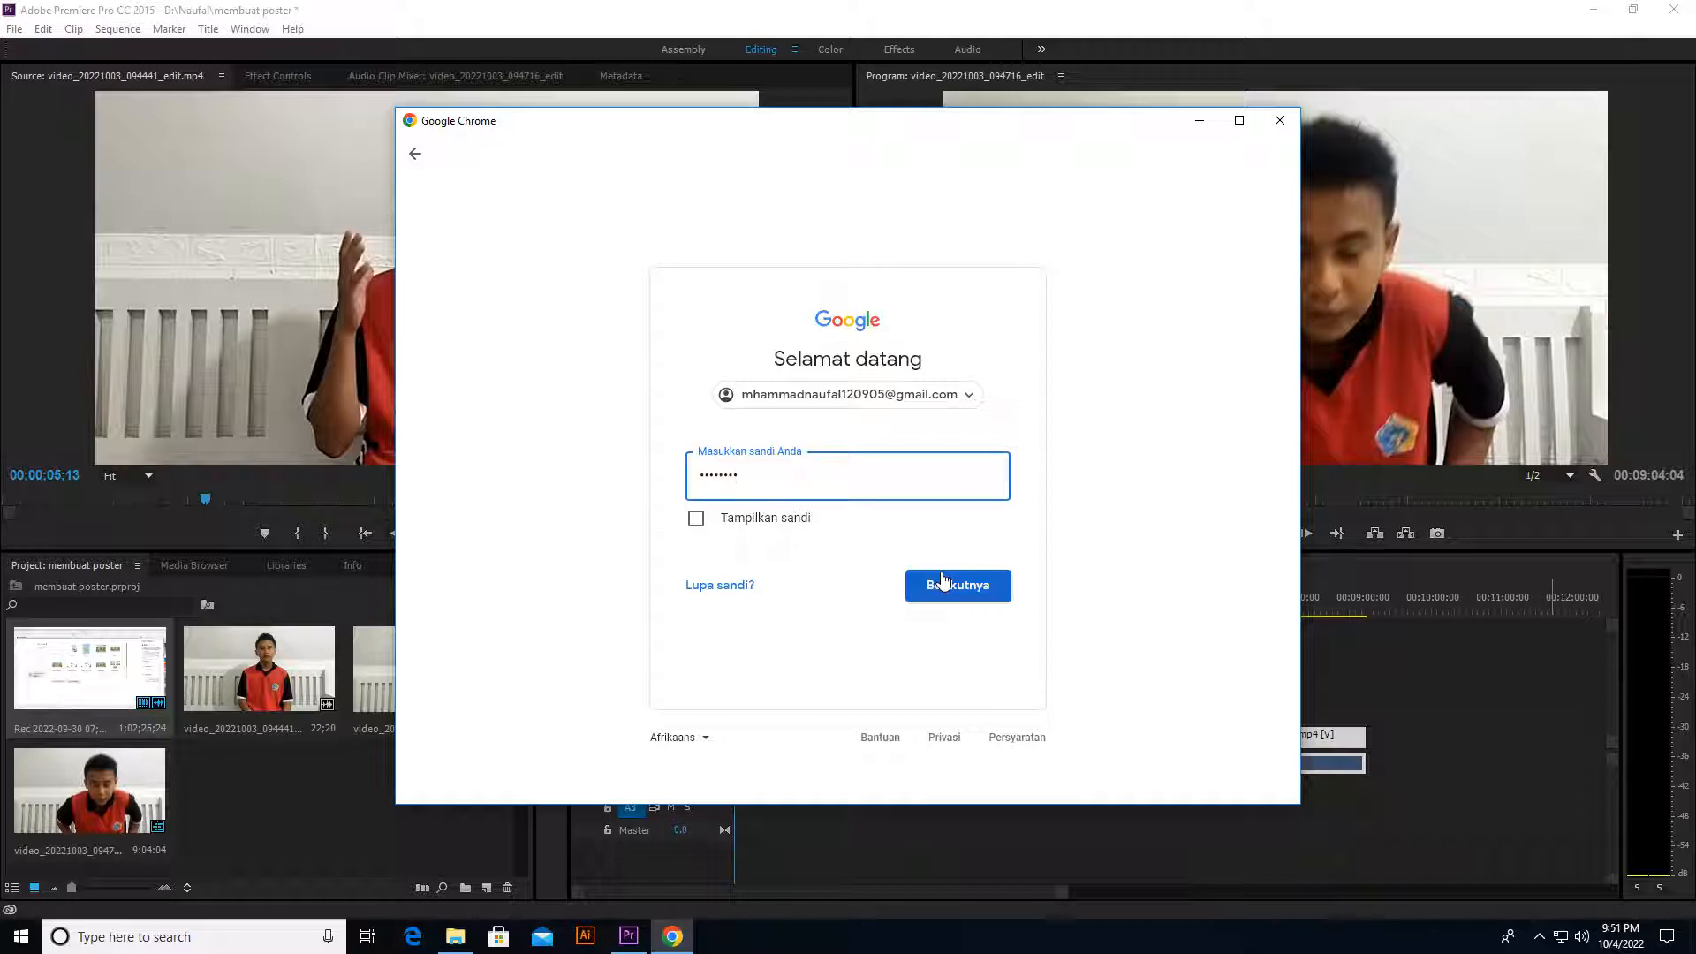
{"action": "left_click", "coordinate": [940, 584]}
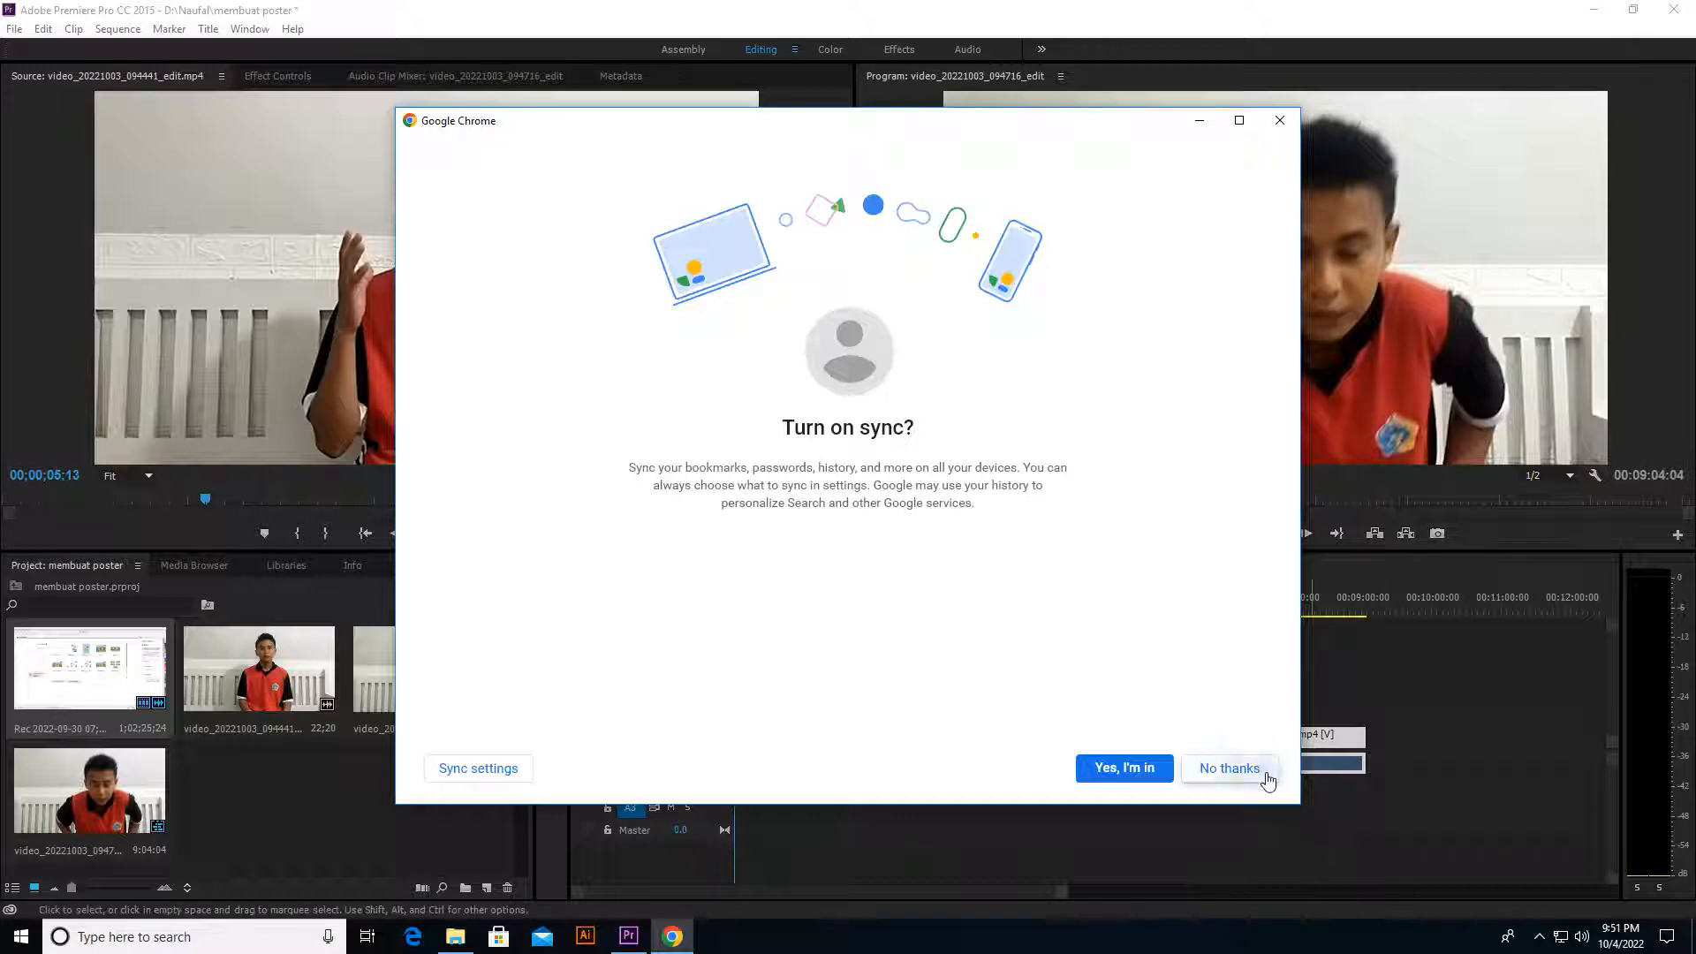
Step: Decline sync for the new Chrome profile, give it the red colour theme and maximize the browser window
{"action": "left_click", "coordinate": [1269, 777]}
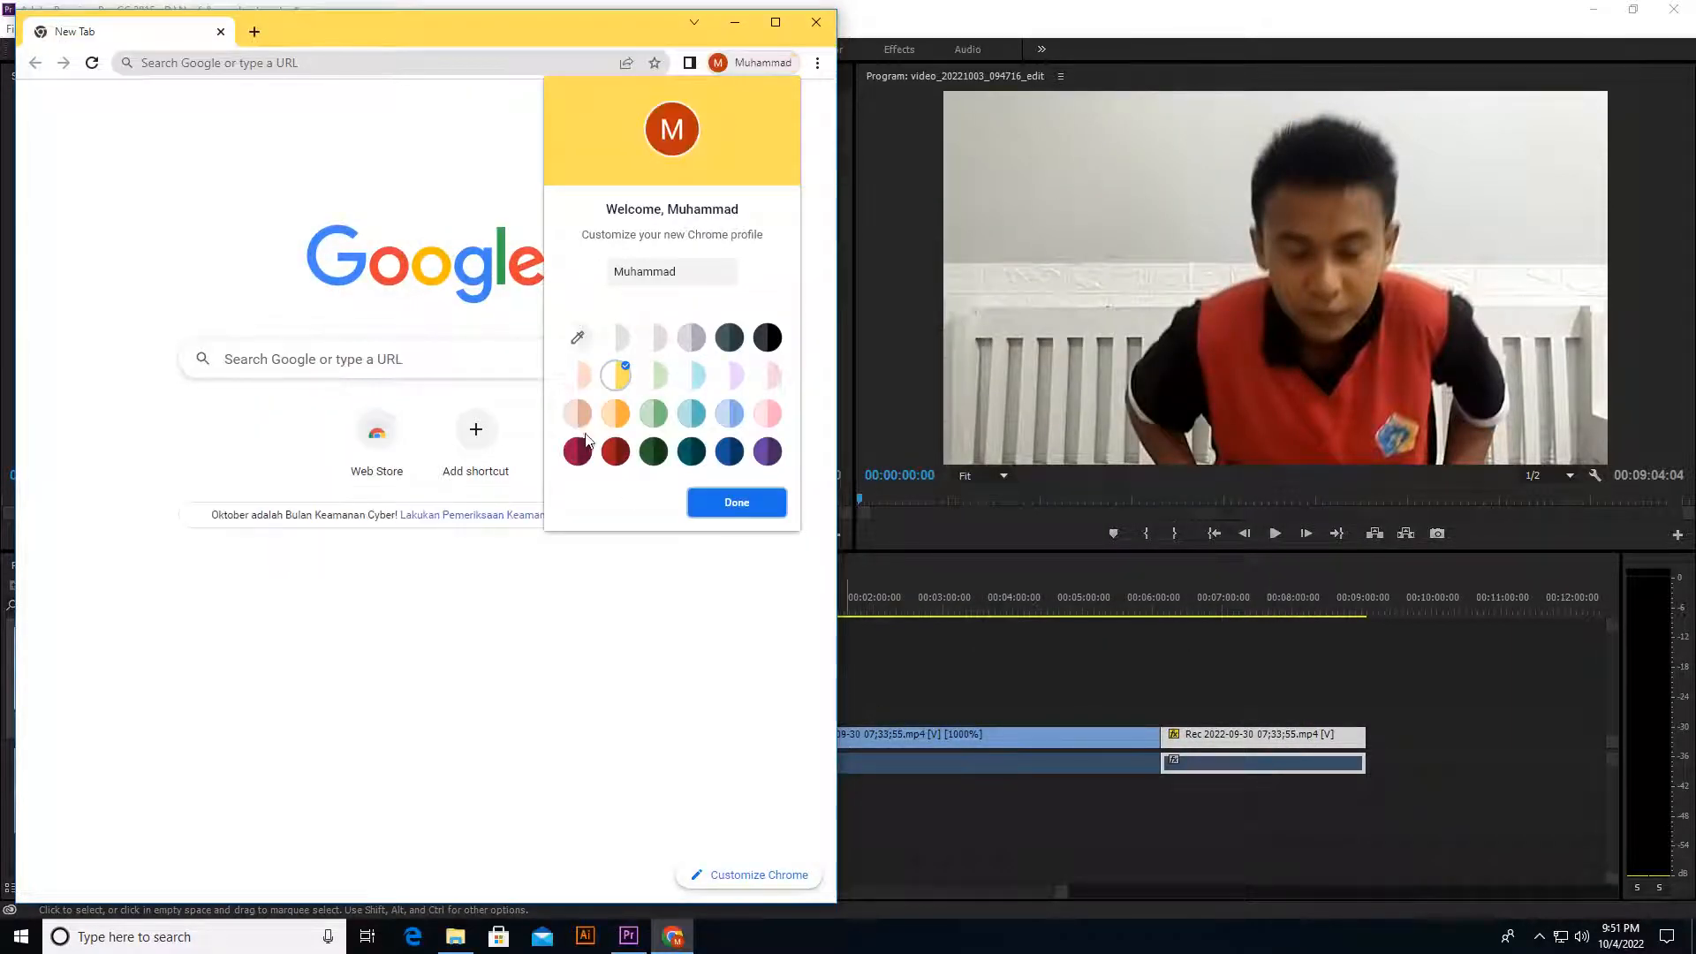
{"action": "left_click", "coordinate": [616, 451]}
{"action": "left_click", "coordinate": [737, 503]}
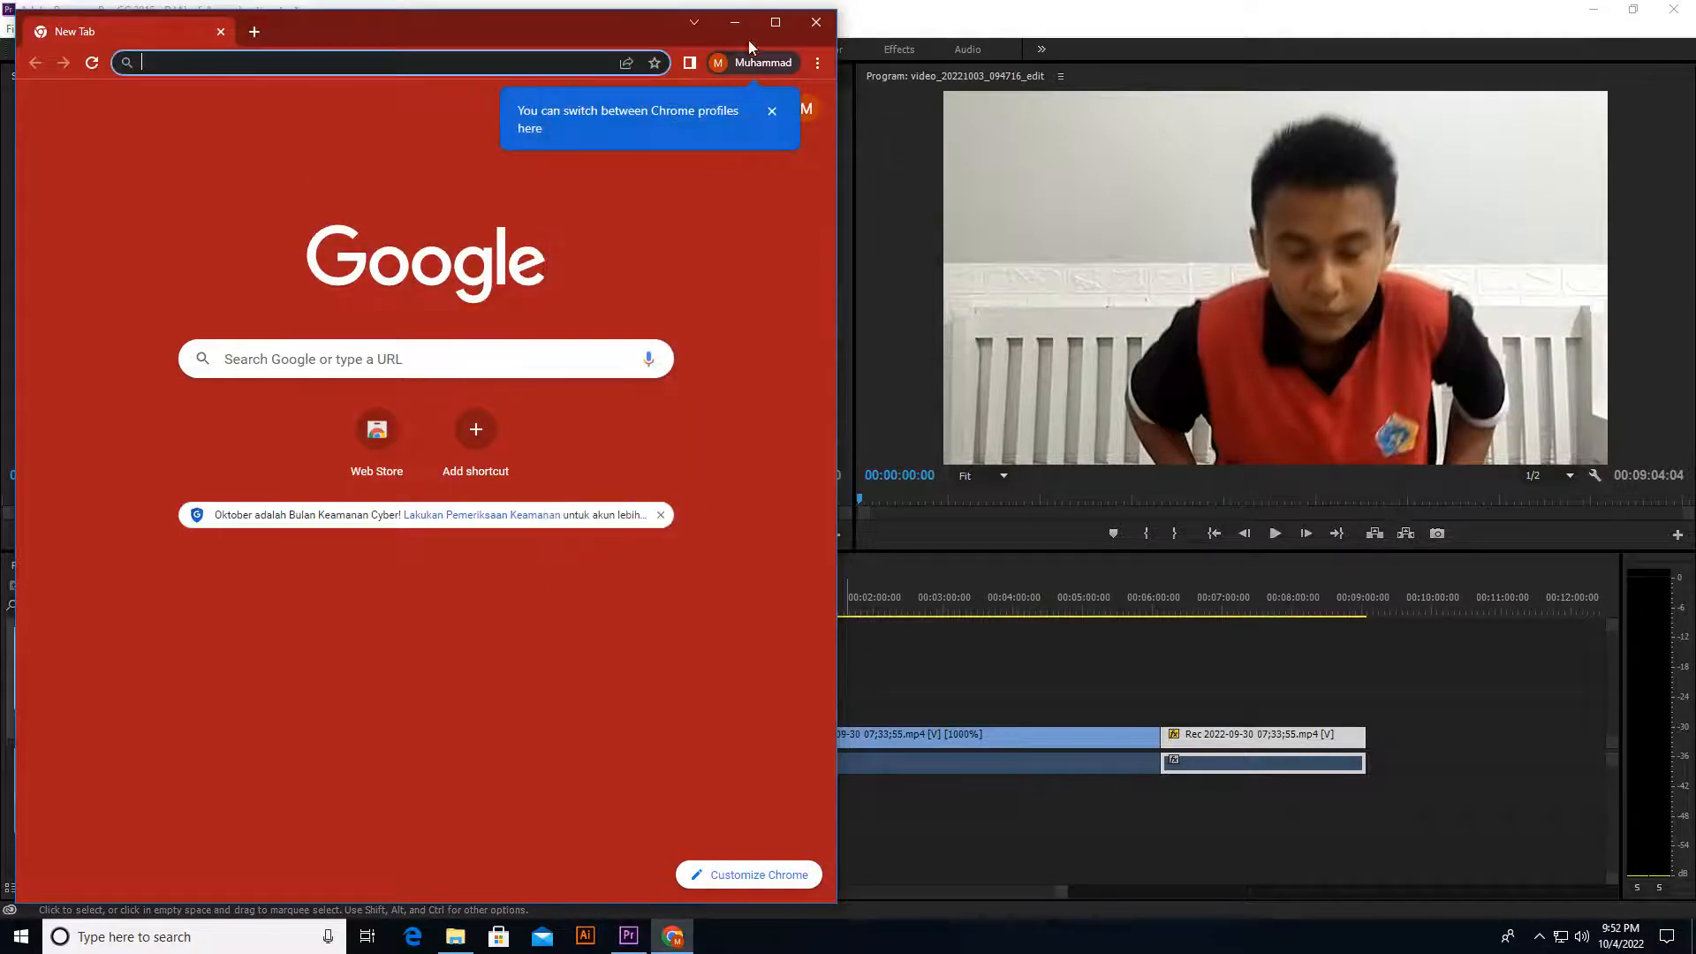
{"action": "left_click", "coordinate": [775, 22]}
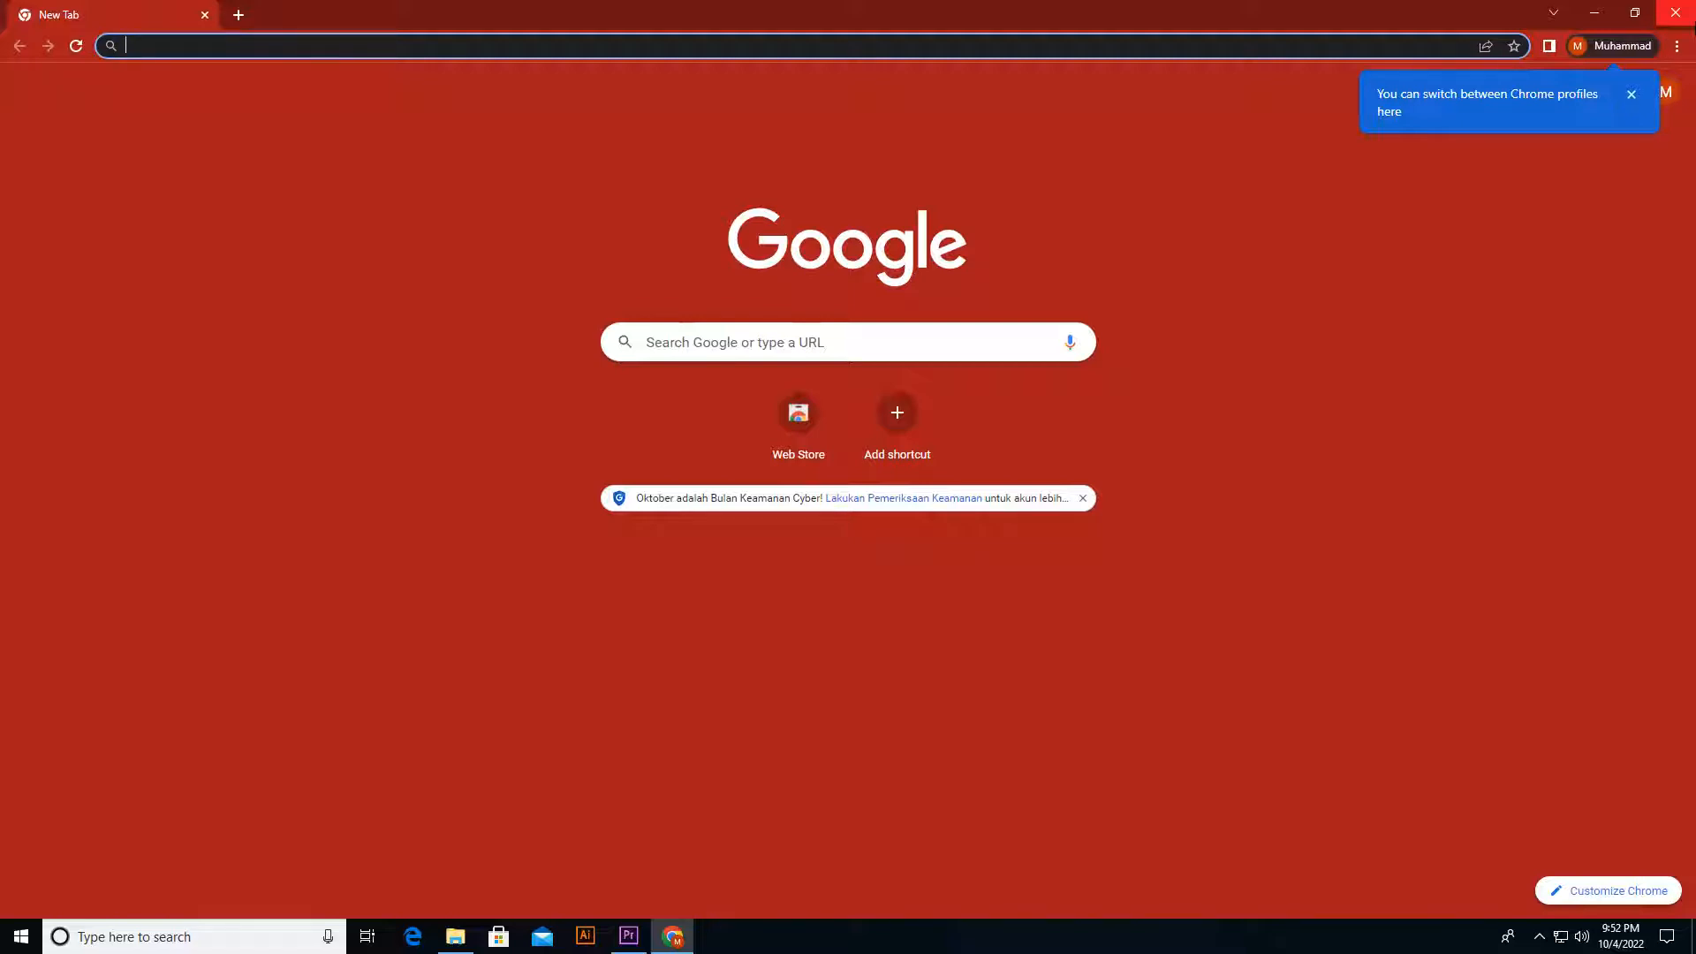
Step: Open youtube.com/audiolibrary and continue past the YouTube Studio welcome message
{"action": "type", "text": "you"}
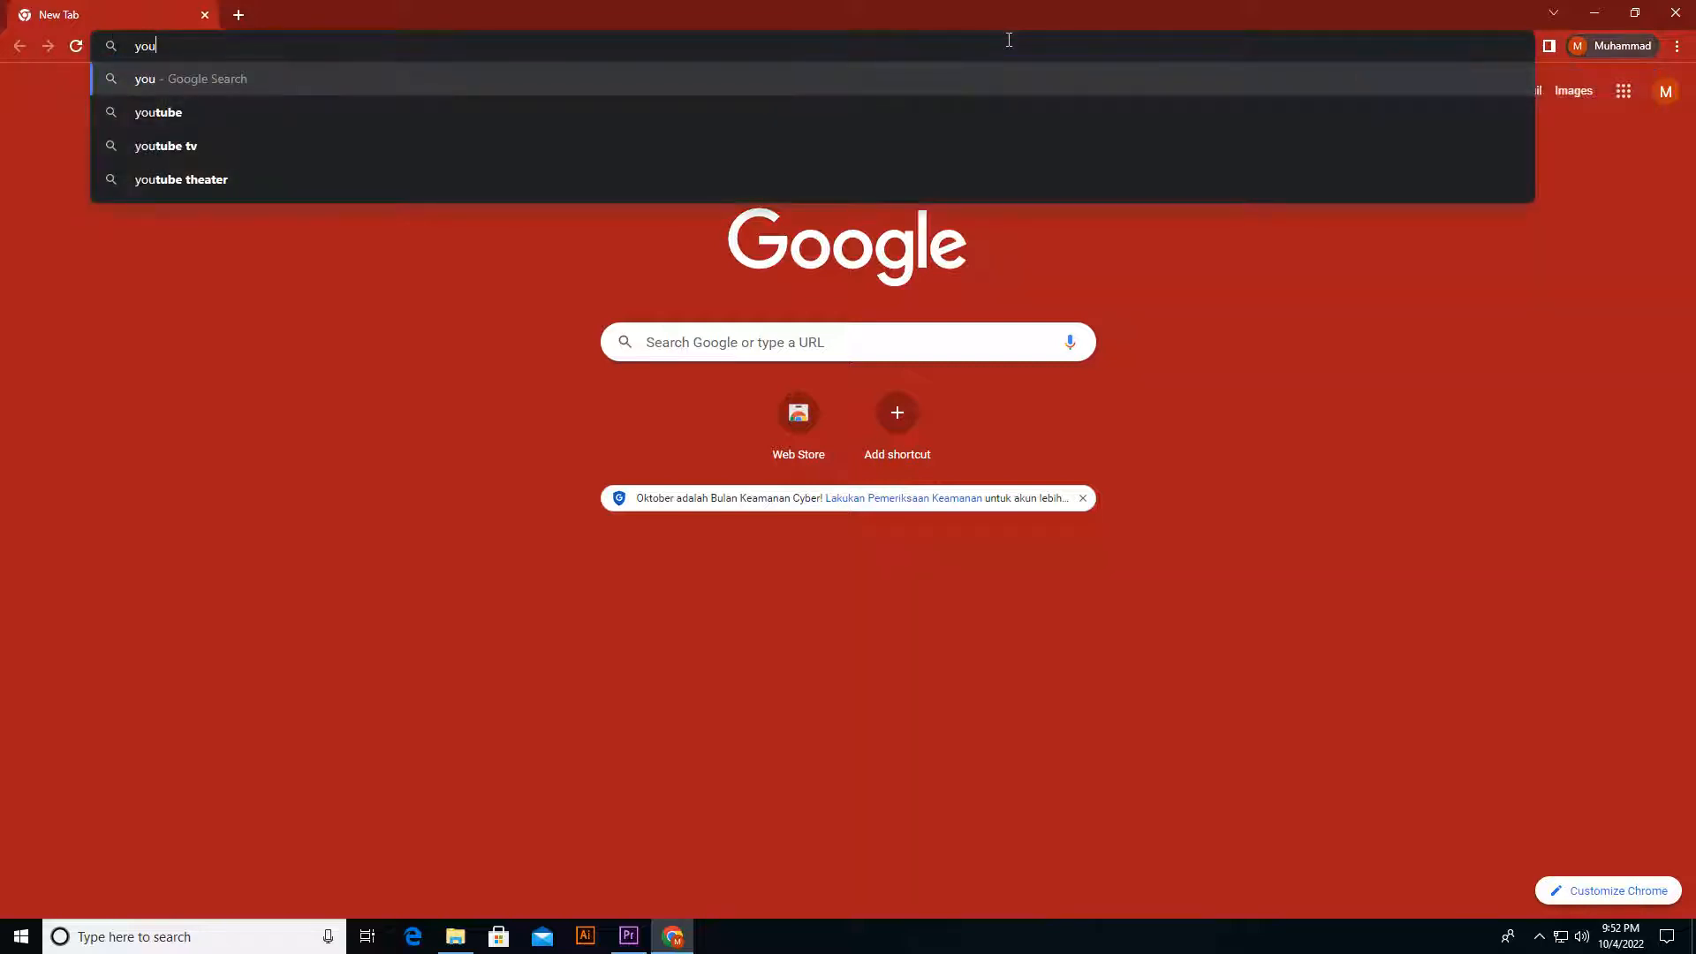
{"action": "type", "text": "tu"}
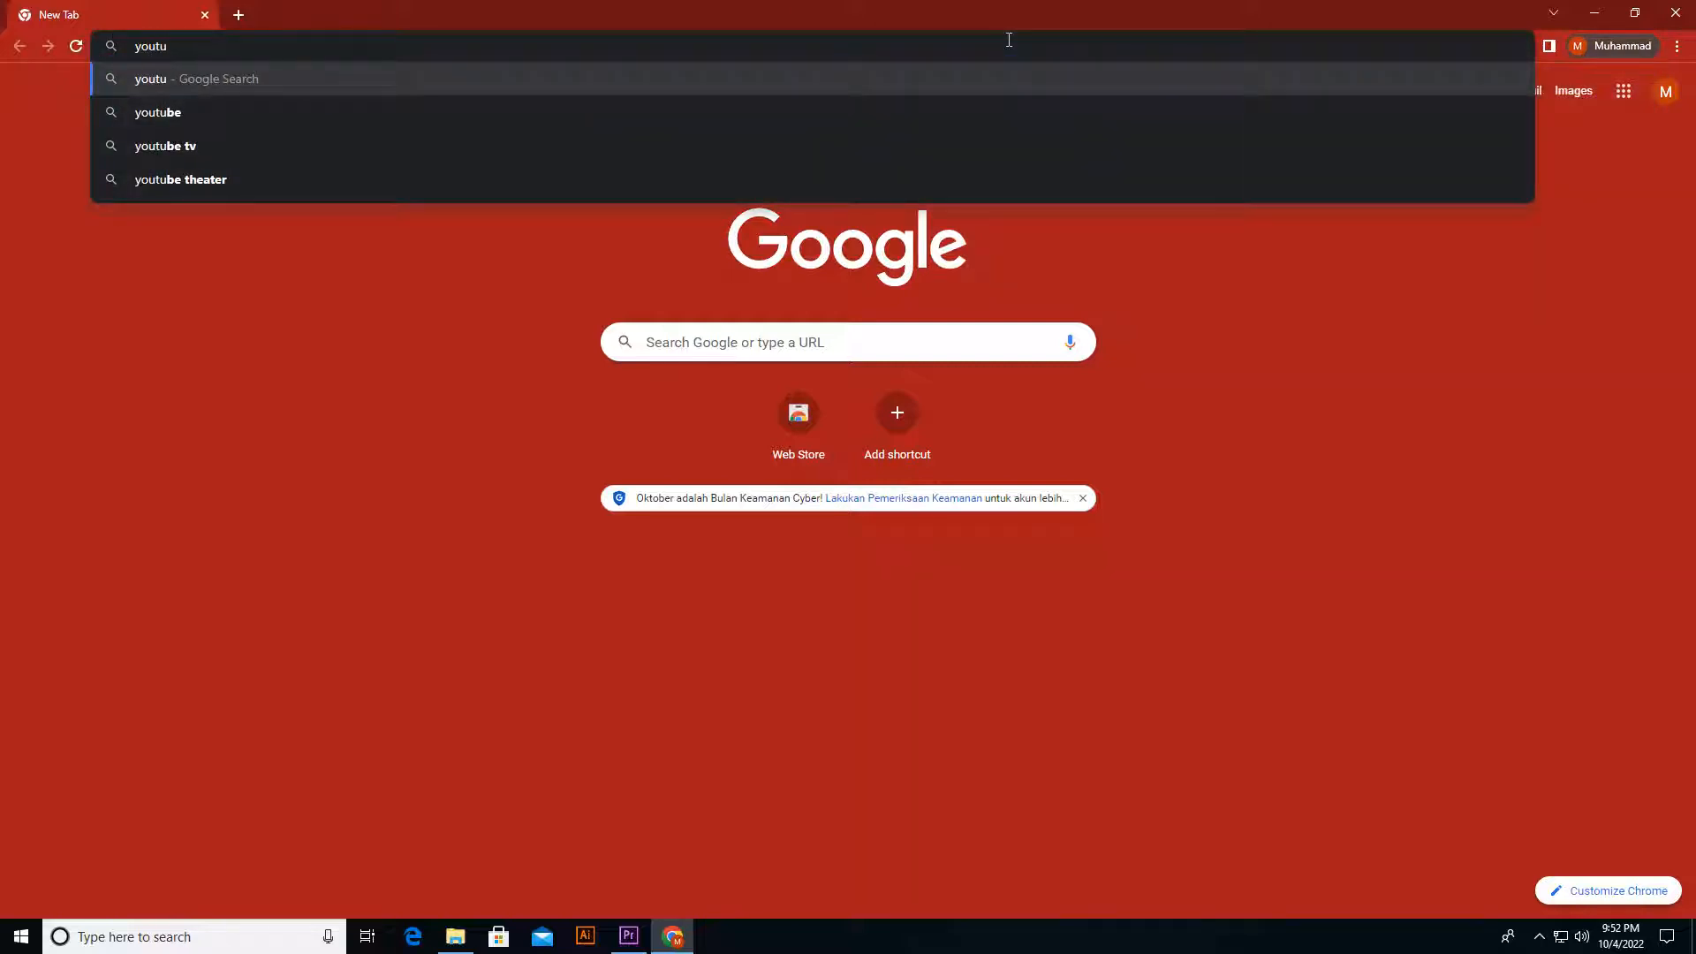
{"action": "type", "text": "be.com/au"}
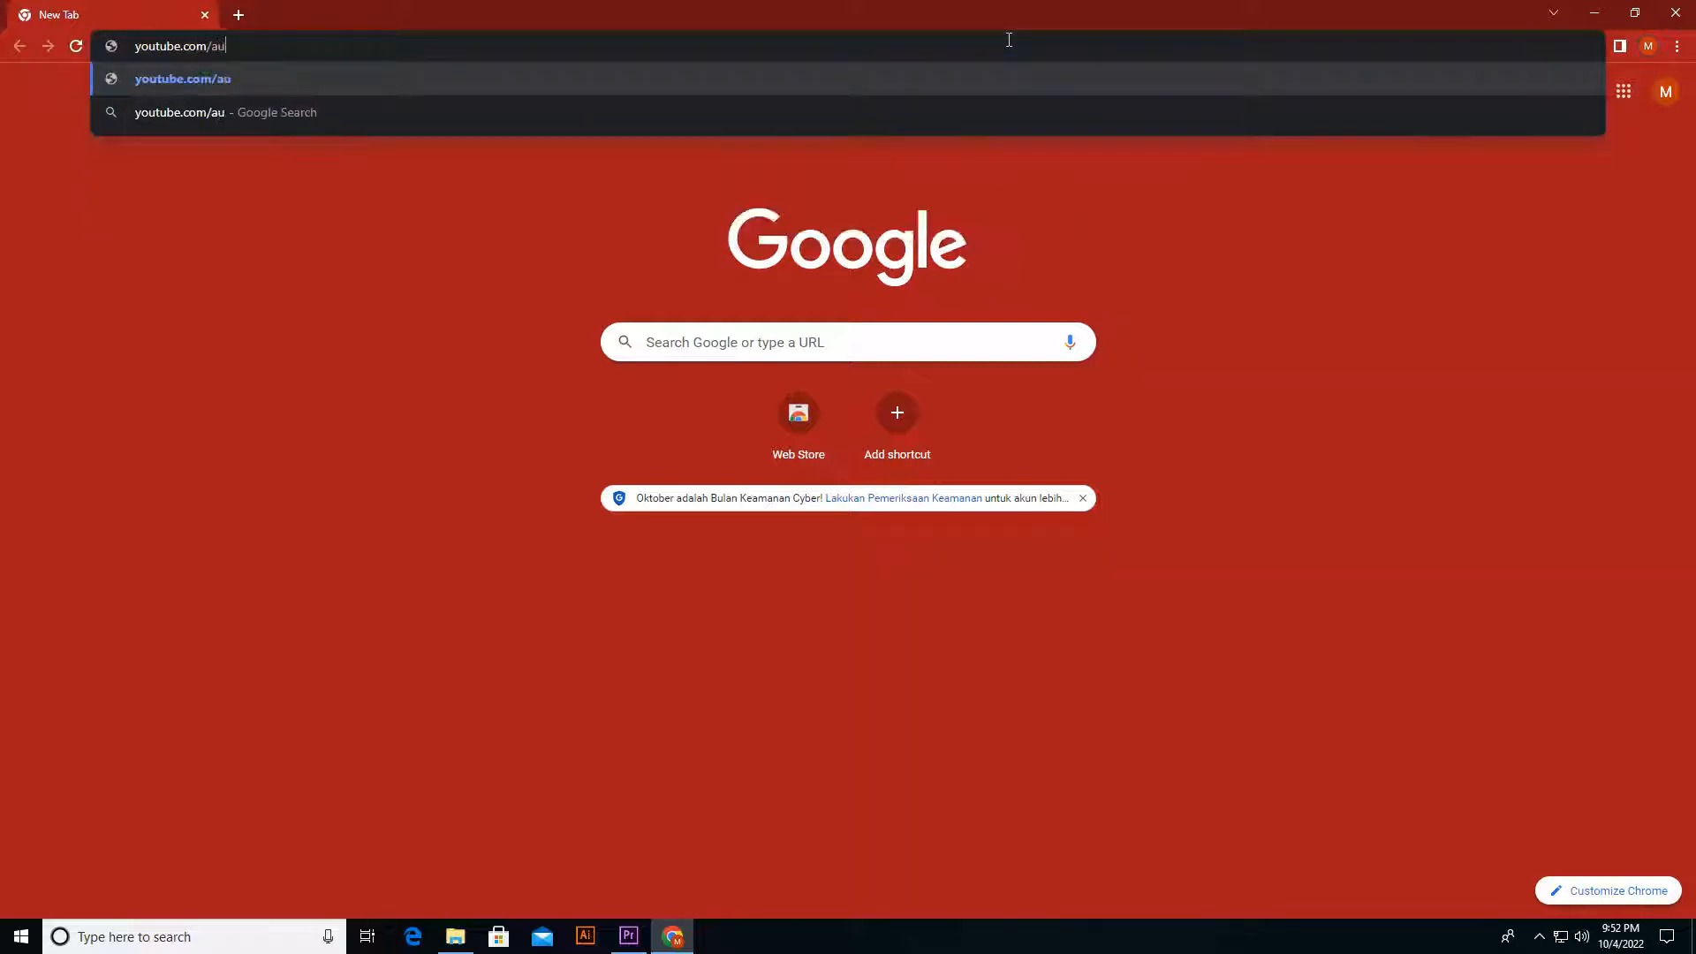
{"action": "type", "text": "diolibv"}
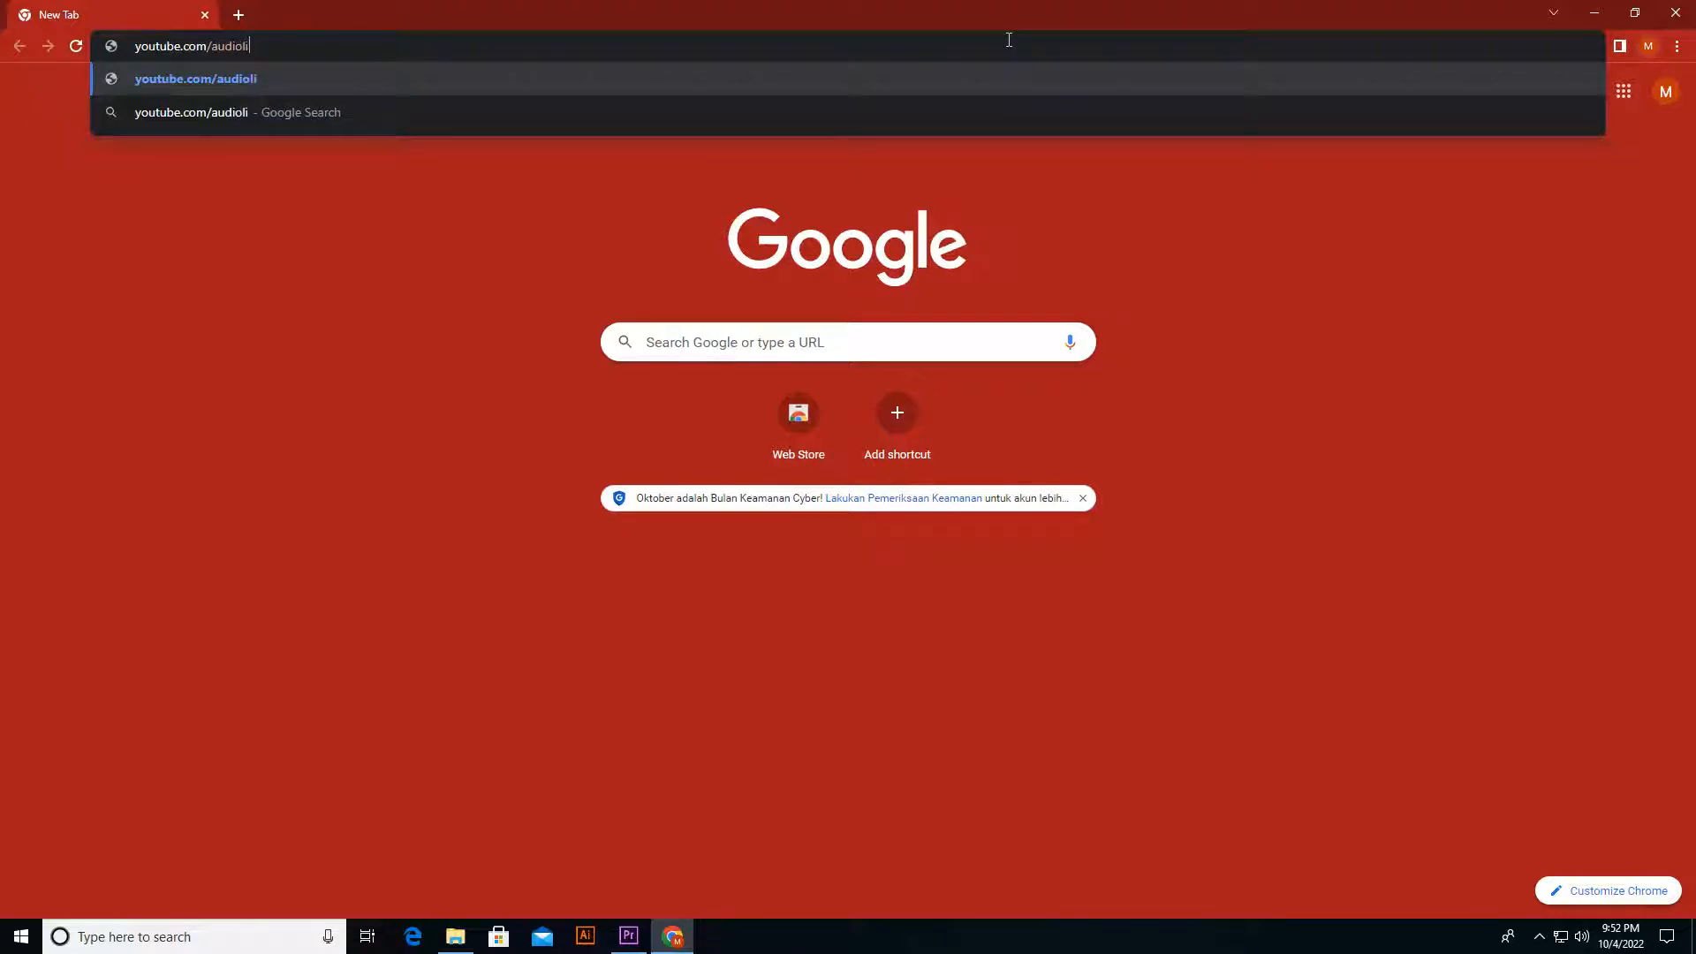
{"action": "key", "text": "BackSpace"}
{"action": "type", "text": "rara"}
{"action": "key", "text": "BackSpace"}
{"action": "type", "text": "y"}
{"action": "key", "text": "Return"}
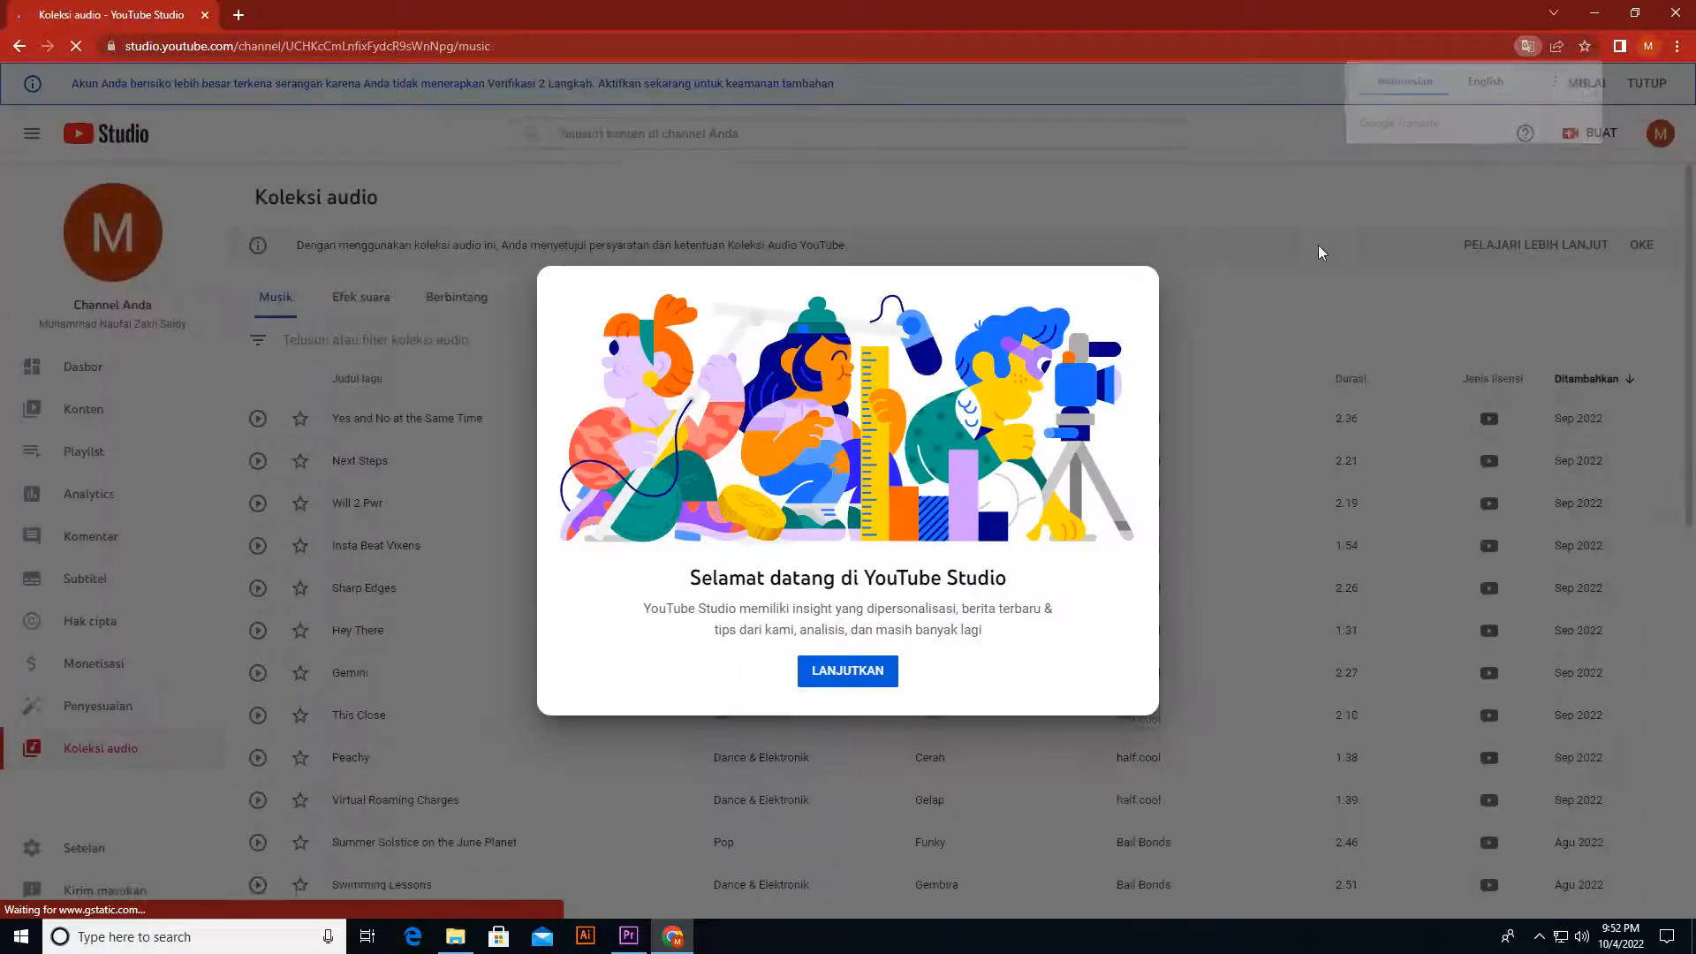
{"action": "left_click", "coordinate": [848, 670]}
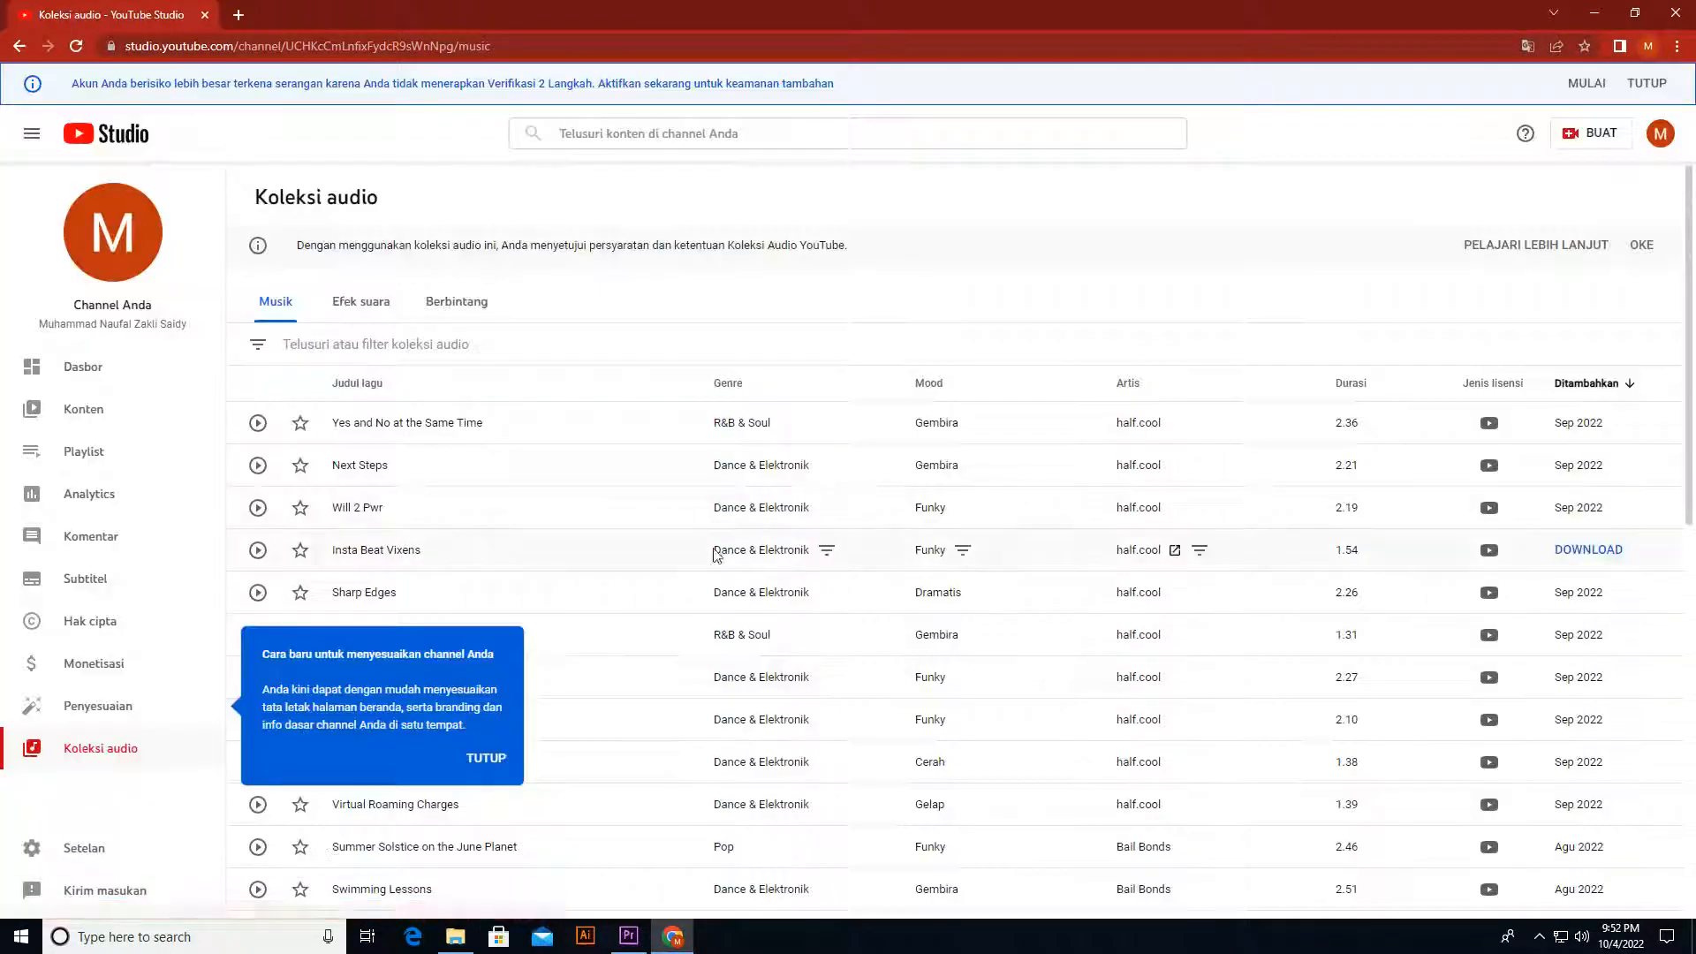
Step: Look over the music list and listen to a few seconds of "Yes and No at the Same Time"
{"action": "scroll", "coordinate": [541, 484], "scroll_direction": "down", "scroll_amount": 6}
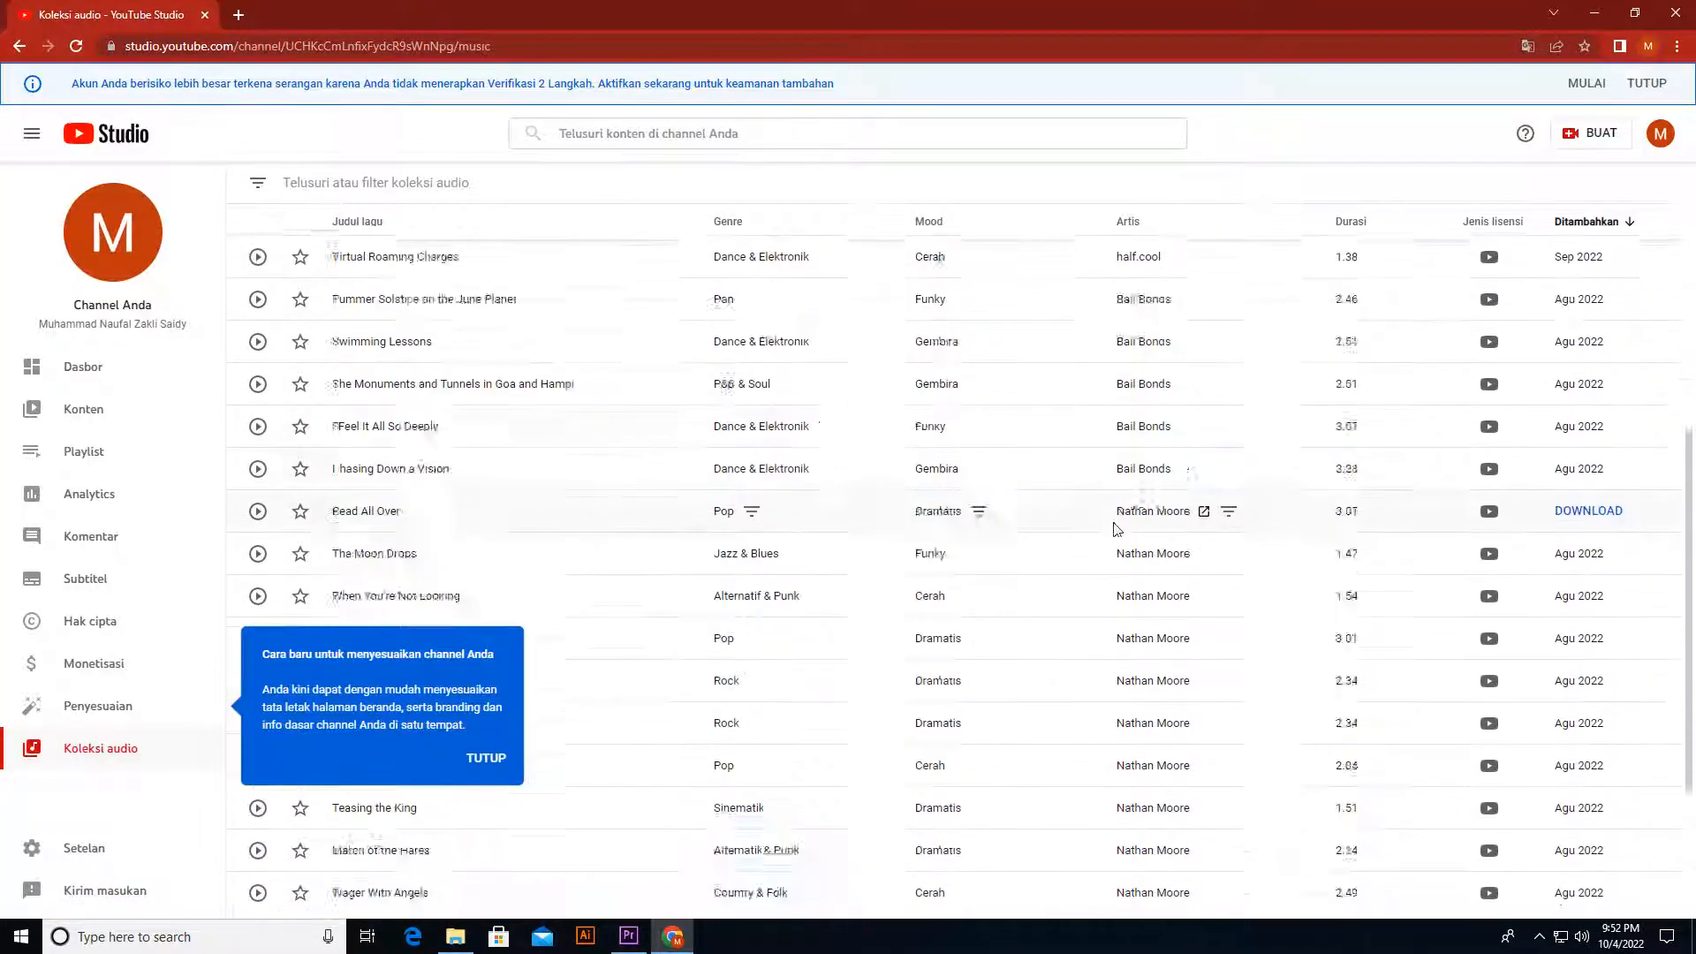
{"action": "scroll", "coordinate": [821, 556], "scroll_direction": "up", "scroll_amount": 10}
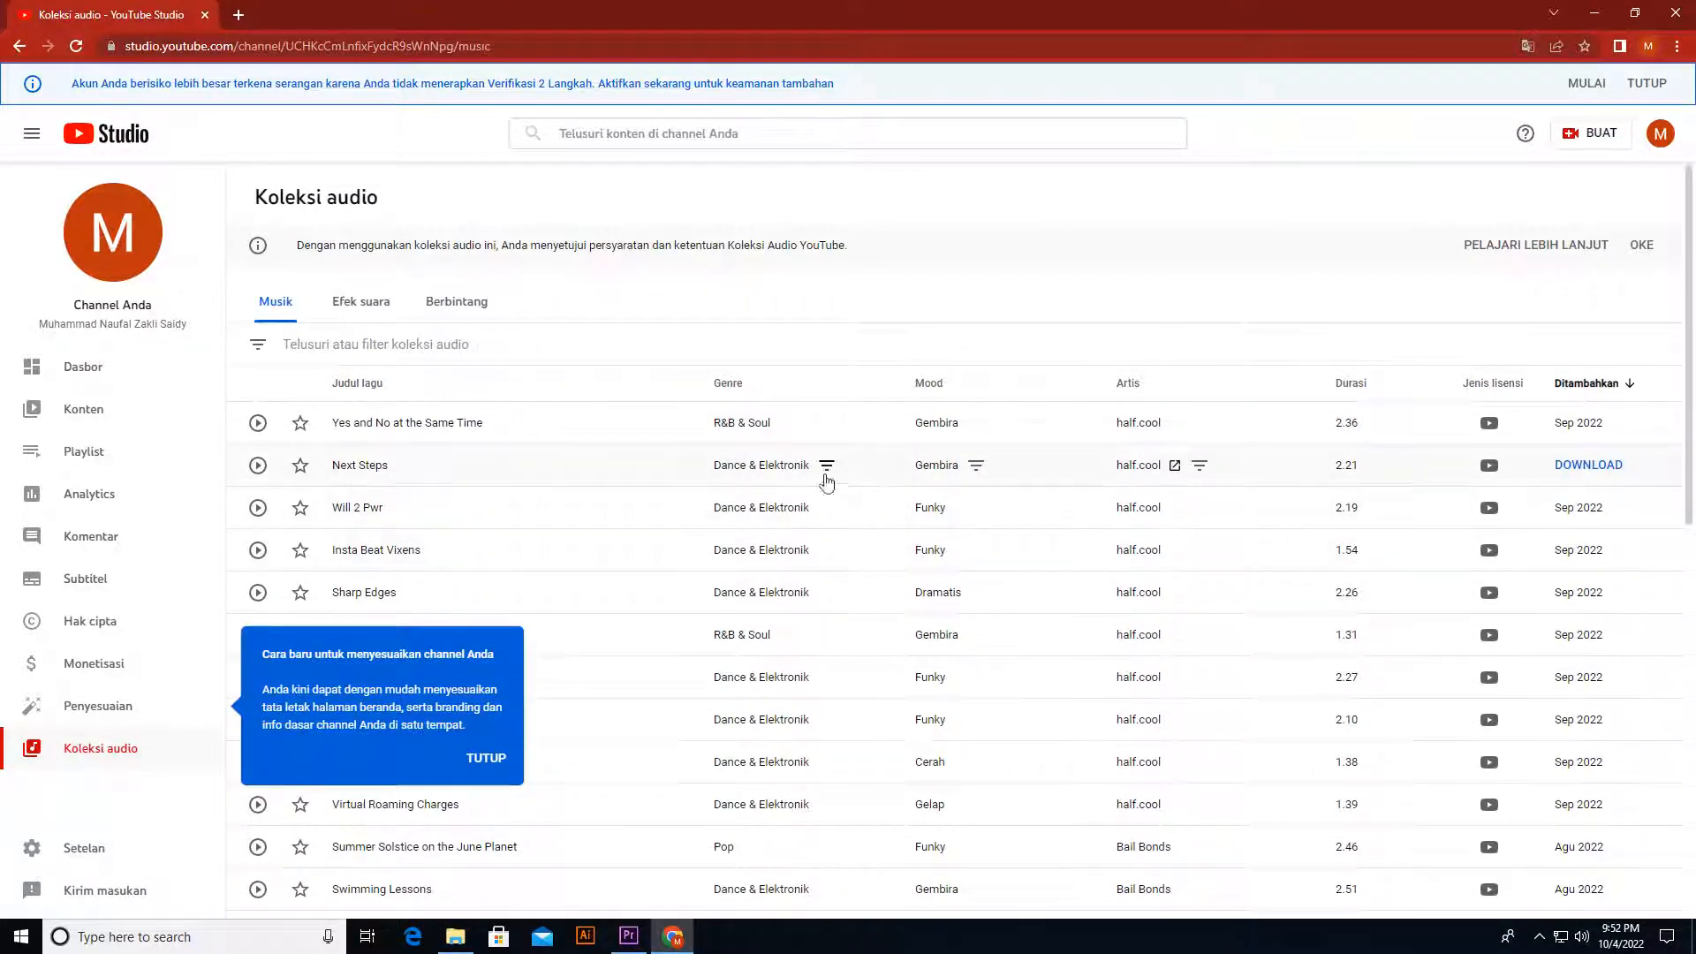
{"action": "left_click", "coordinate": [258, 424]}
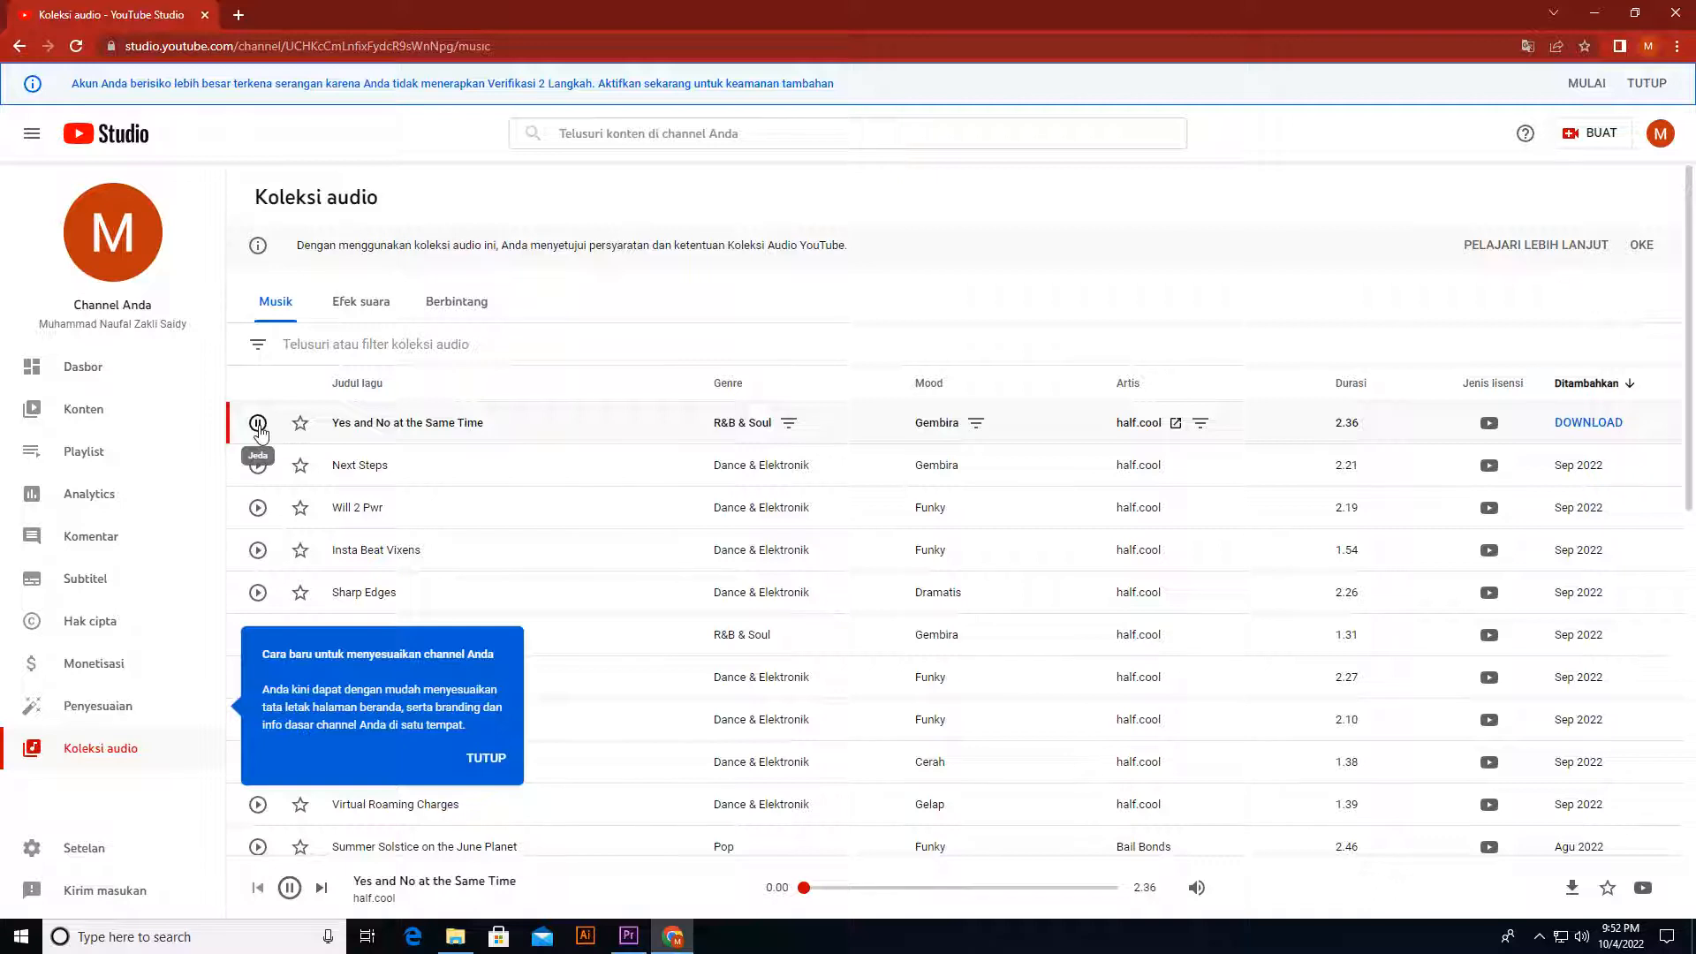
{"action": "left_click", "coordinate": [1581, 935]}
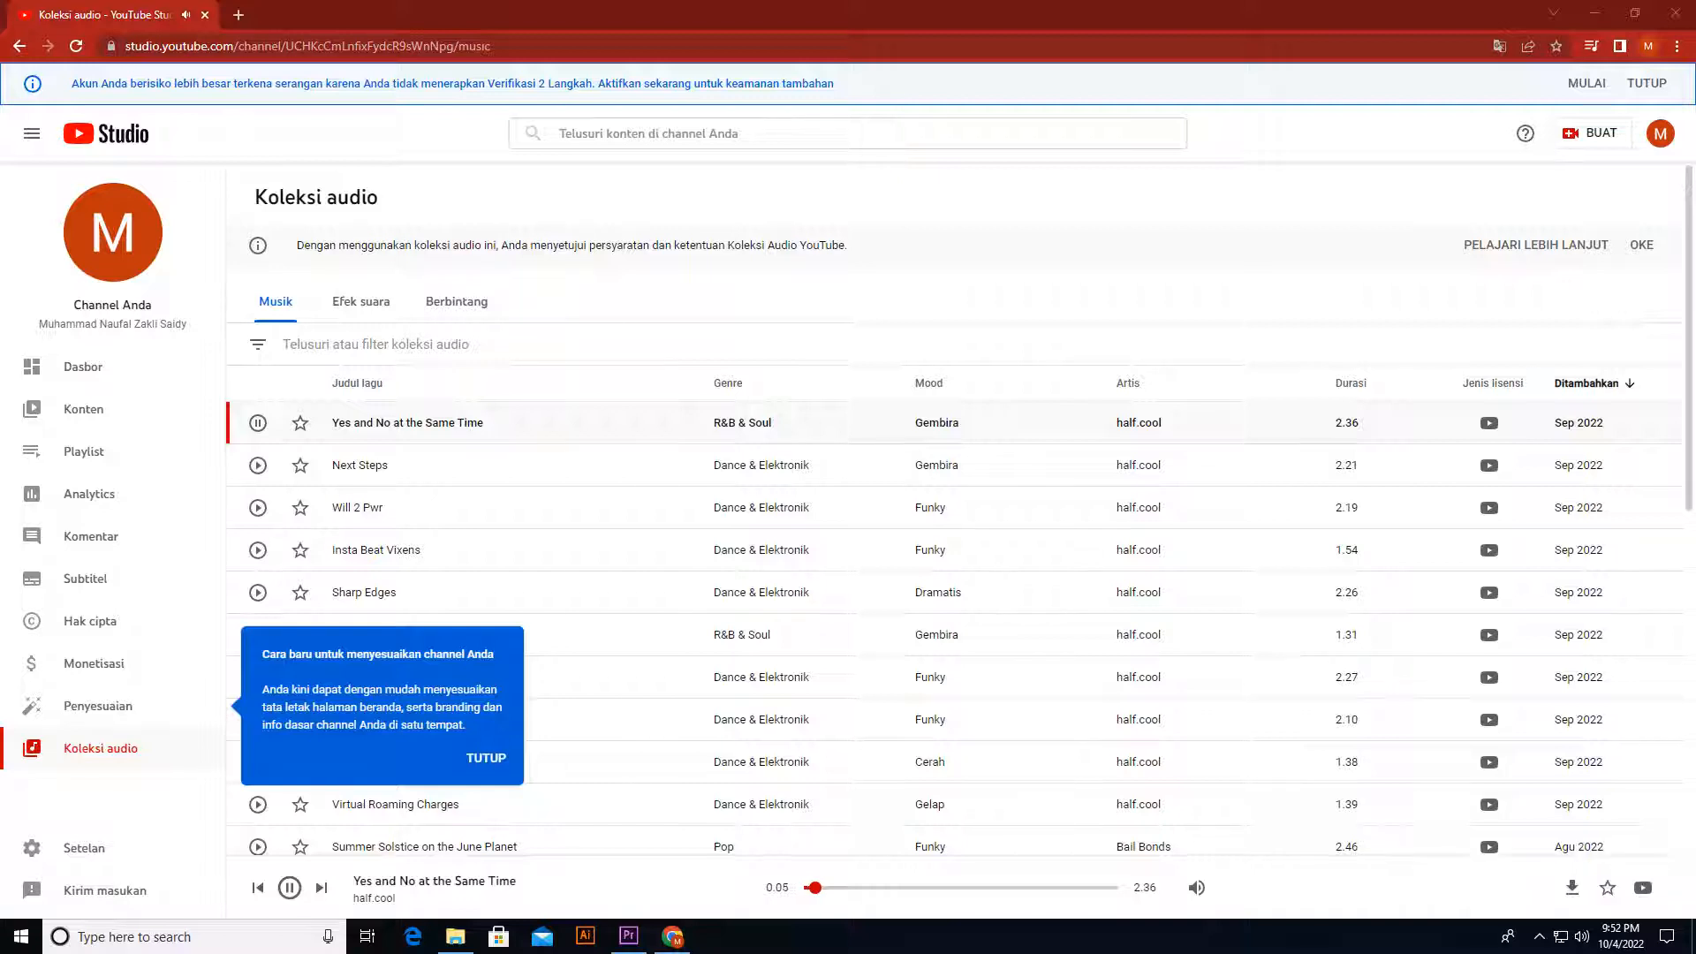
{"action": "left_click", "coordinate": [257, 423]}
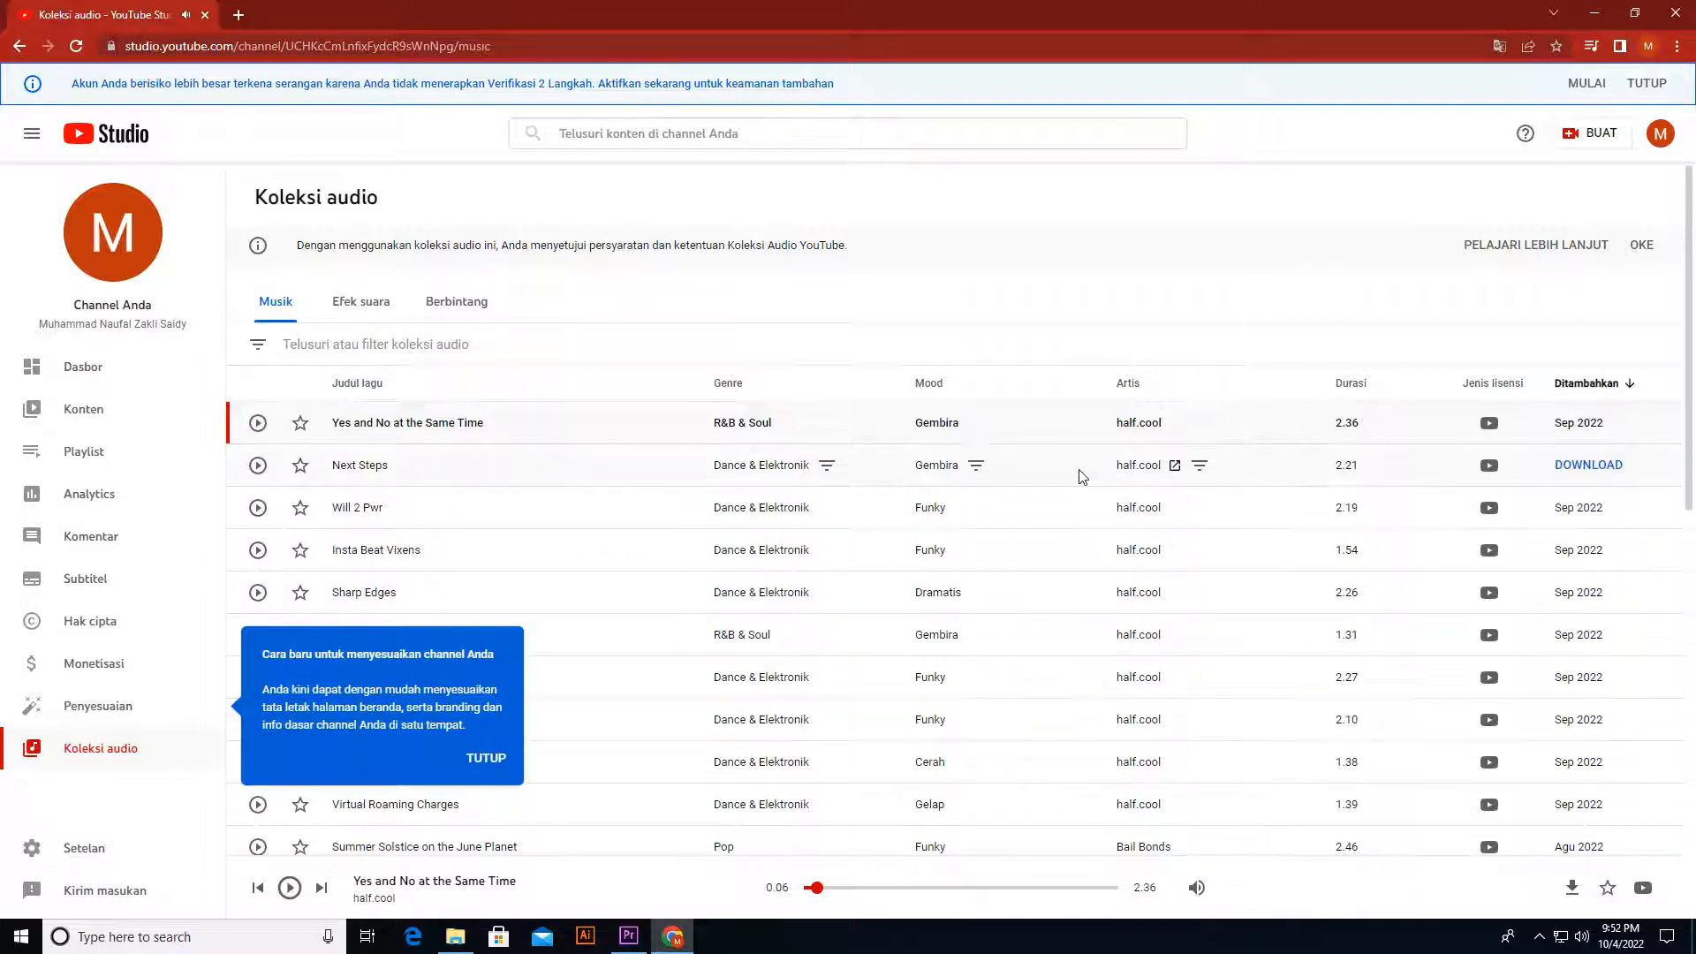
Step: Dismiss the channel customization tip, find "As You Fade Away" by NEFFEX on the second page of music, preview it briefly and download it
{"action": "scroll", "coordinate": [397, 459], "scroll_direction": "down", "scroll_amount": 3}
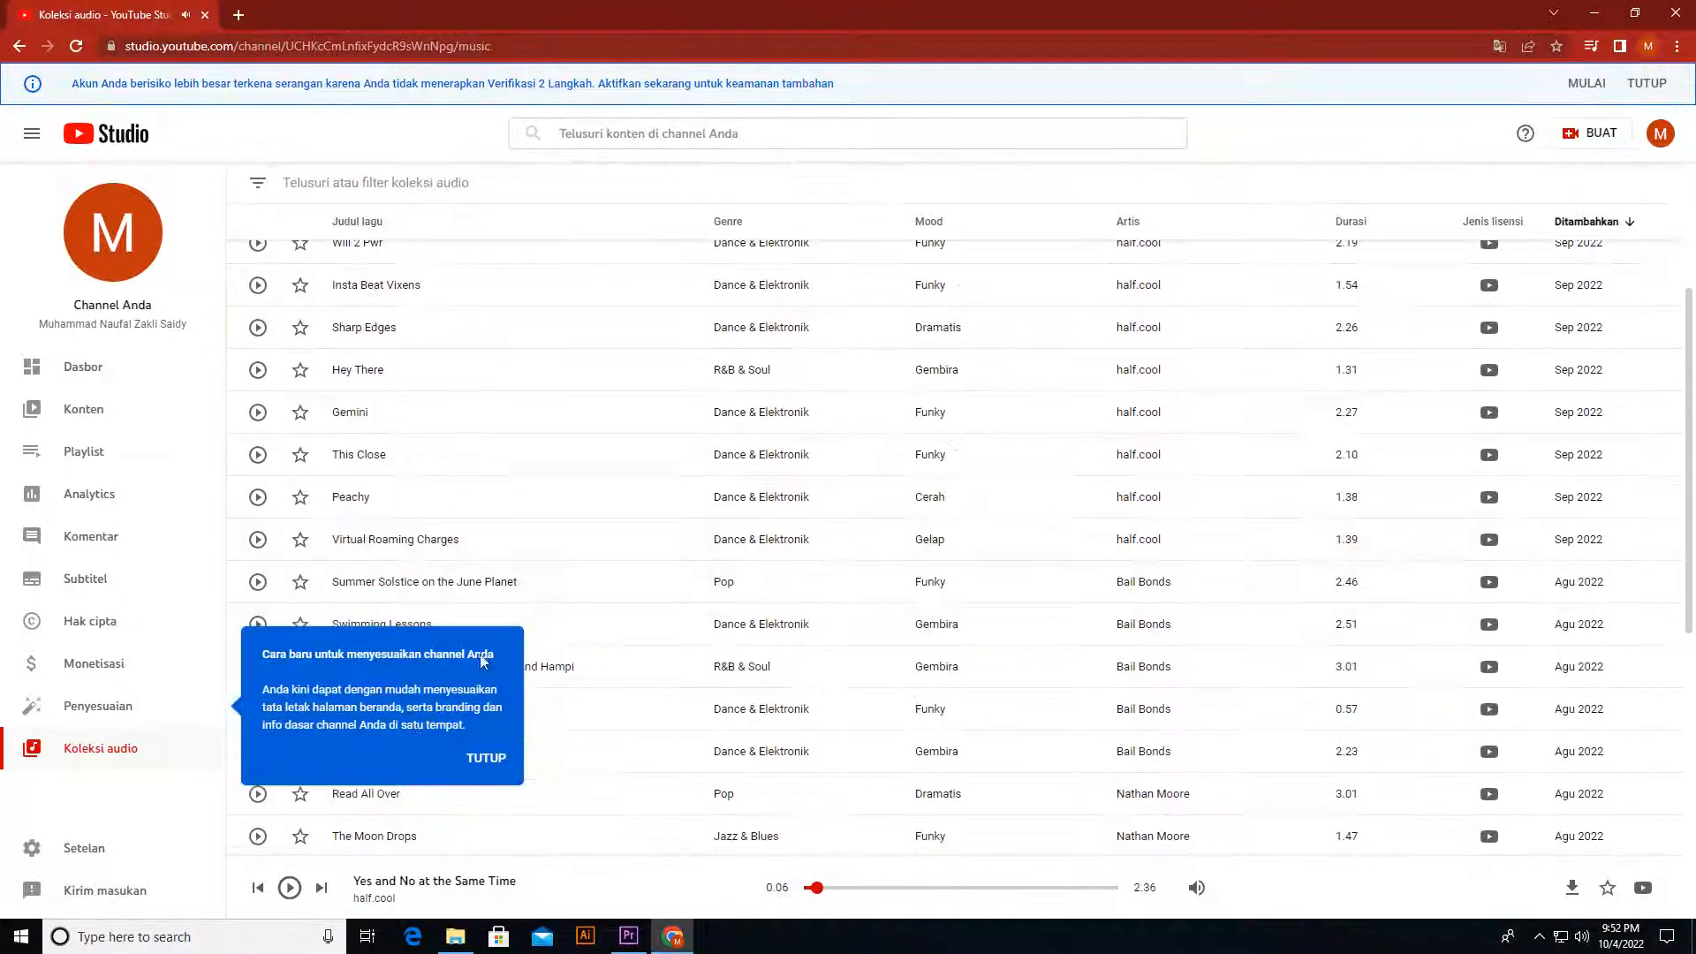
{"action": "left_click", "coordinate": [492, 754]}
{"action": "scroll", "coordinate": [840, 754], "scroll_direction": "down", "scroll_amount": 7}
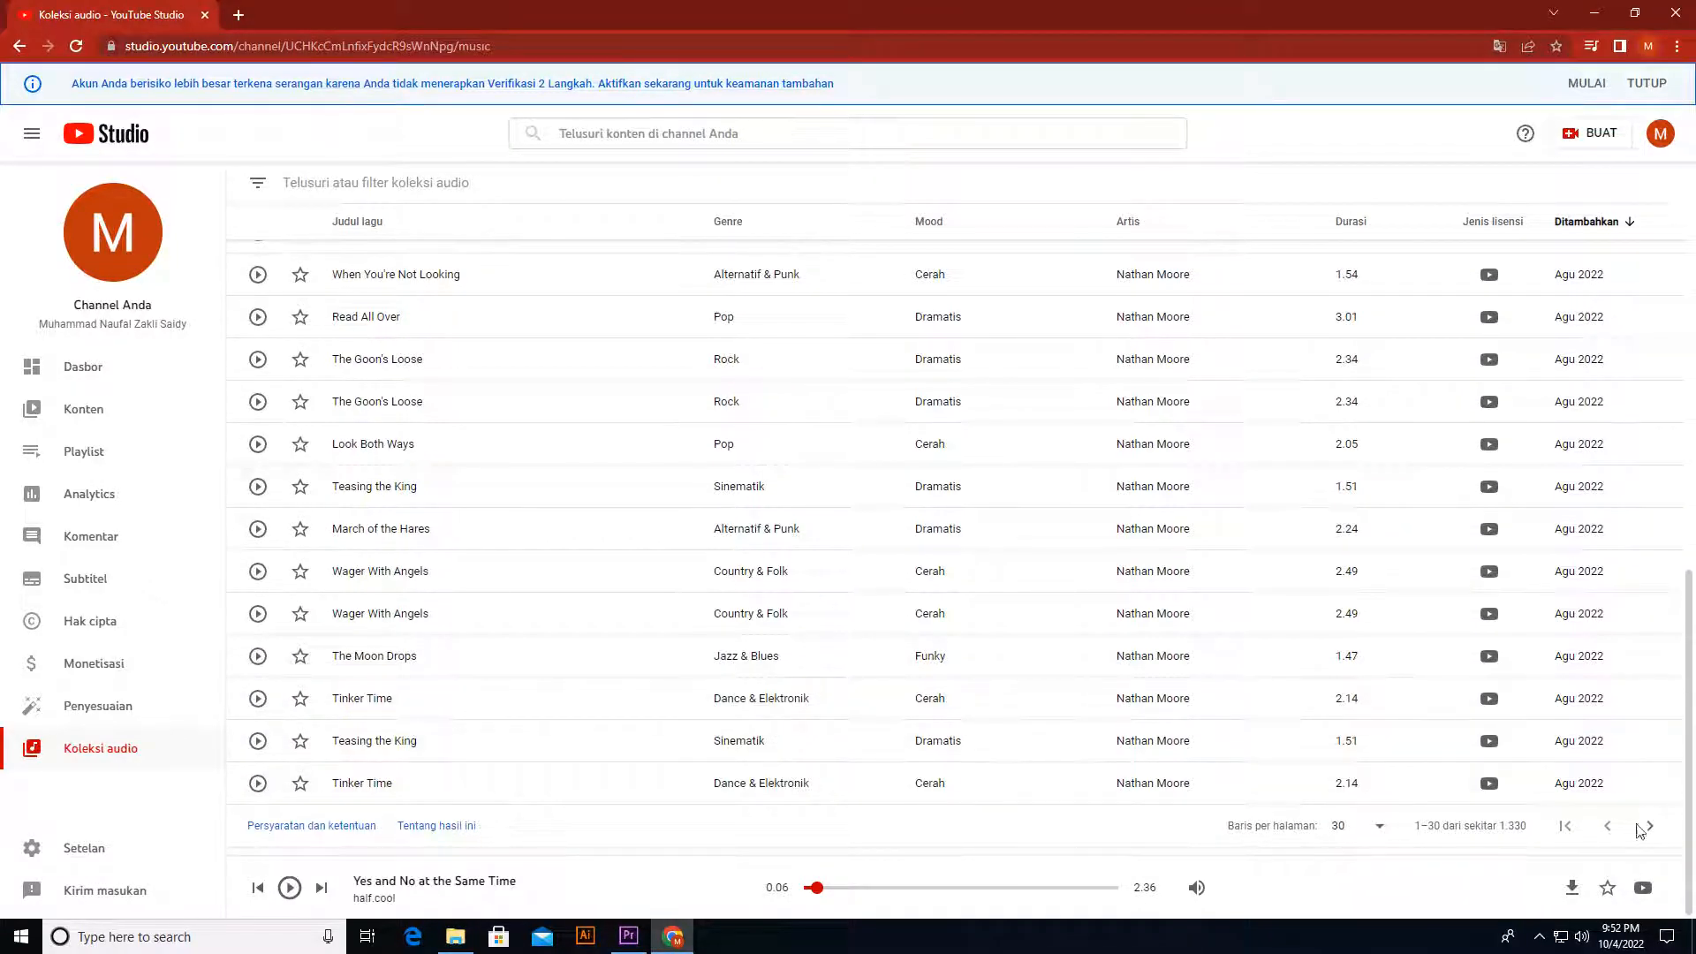
{"action": "left_click", "coordinate": [1649, 827]}
{"action": "scroll", "coordinate": [1098, 511], "scroll_direction": "down", "scroll_amount": 5}
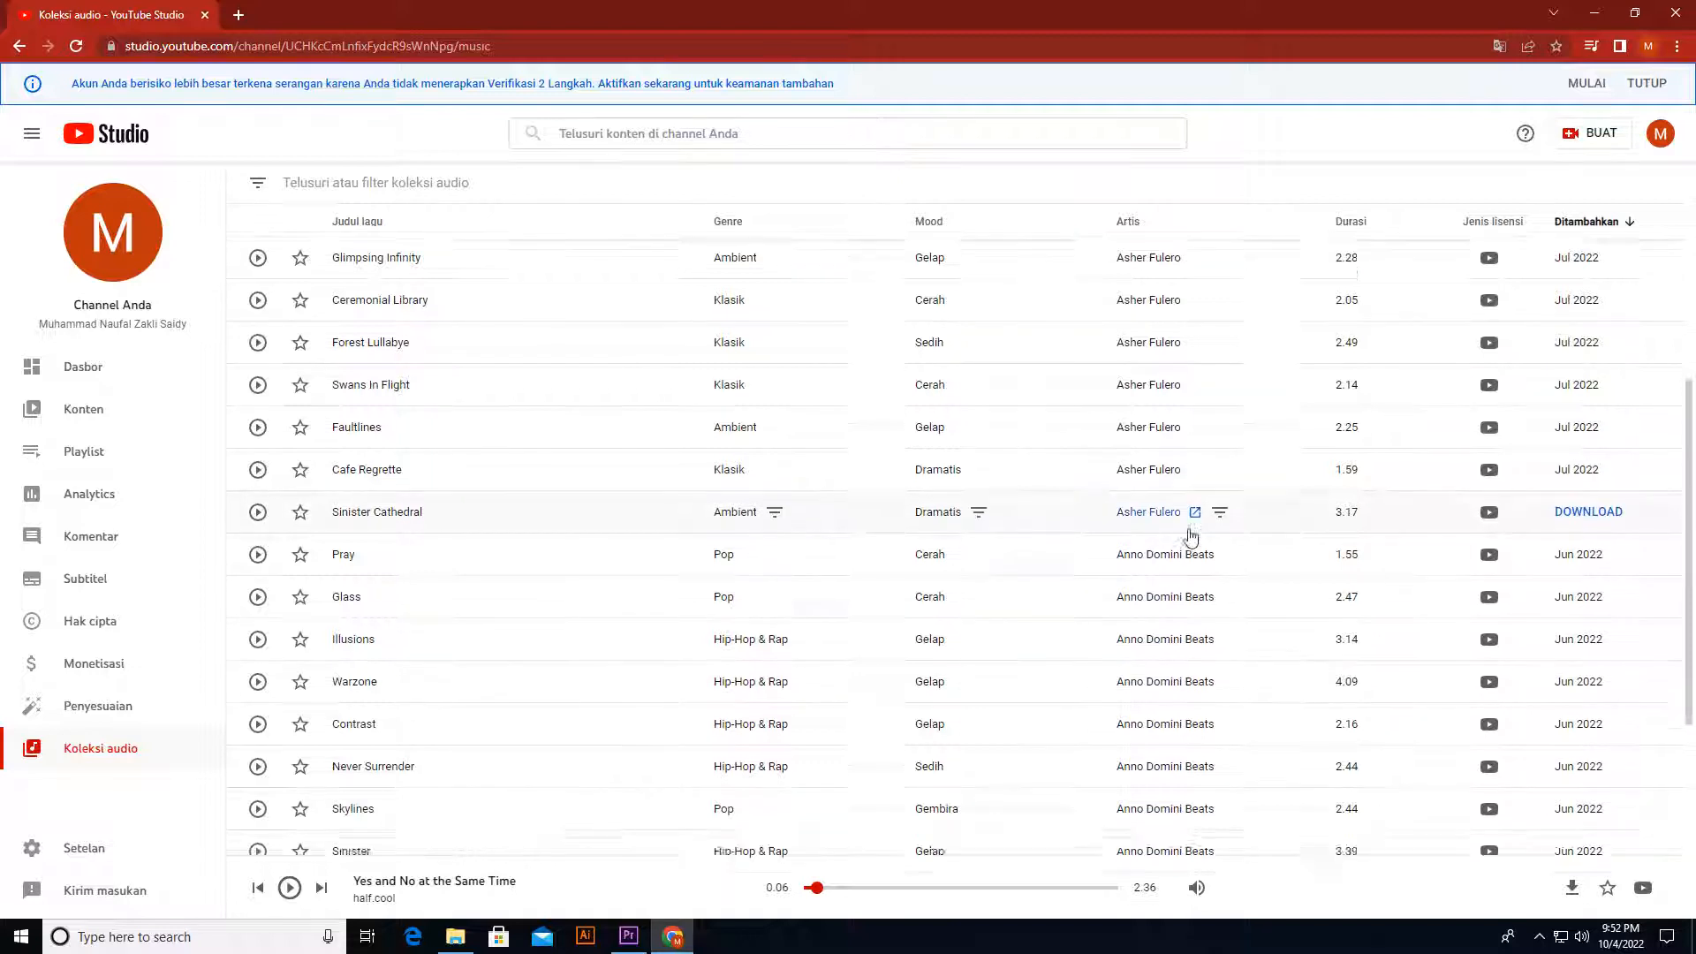
{"action": "scroll", "coordinate": [1192, 537], "scroll_direction": "down", "scroll_amount": 5}
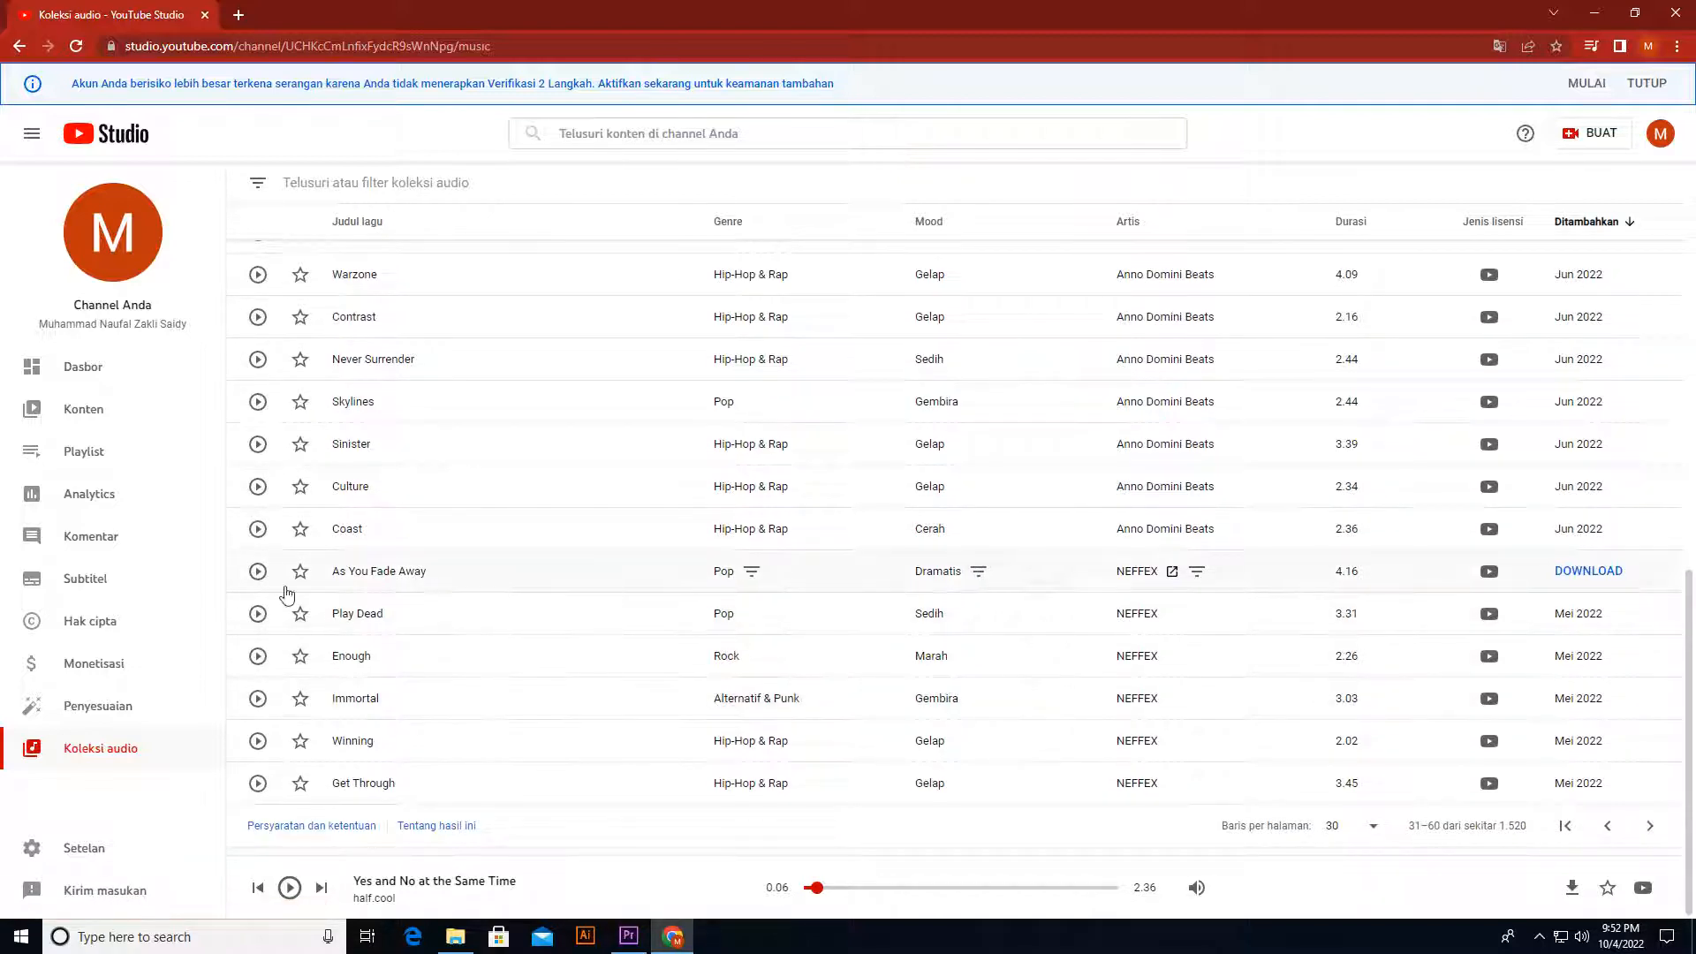
{"action": "left_click", "coordinate": [257, 572]}
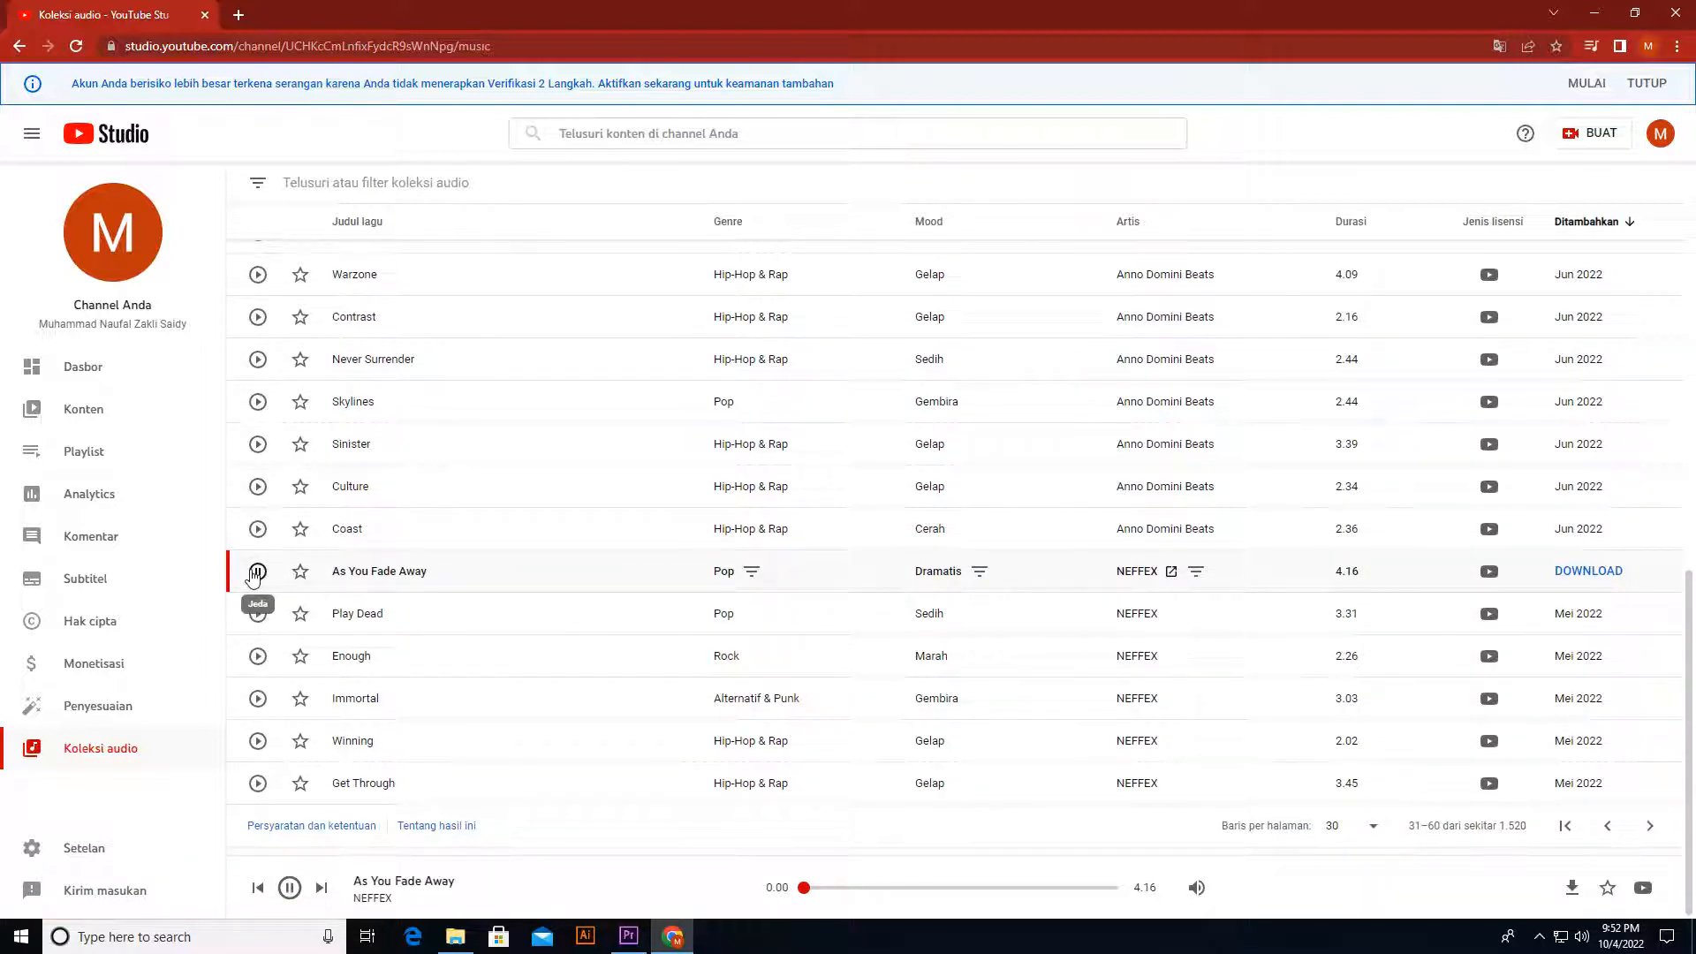
{"action": "left_click", "coordinate": [257, 571]}
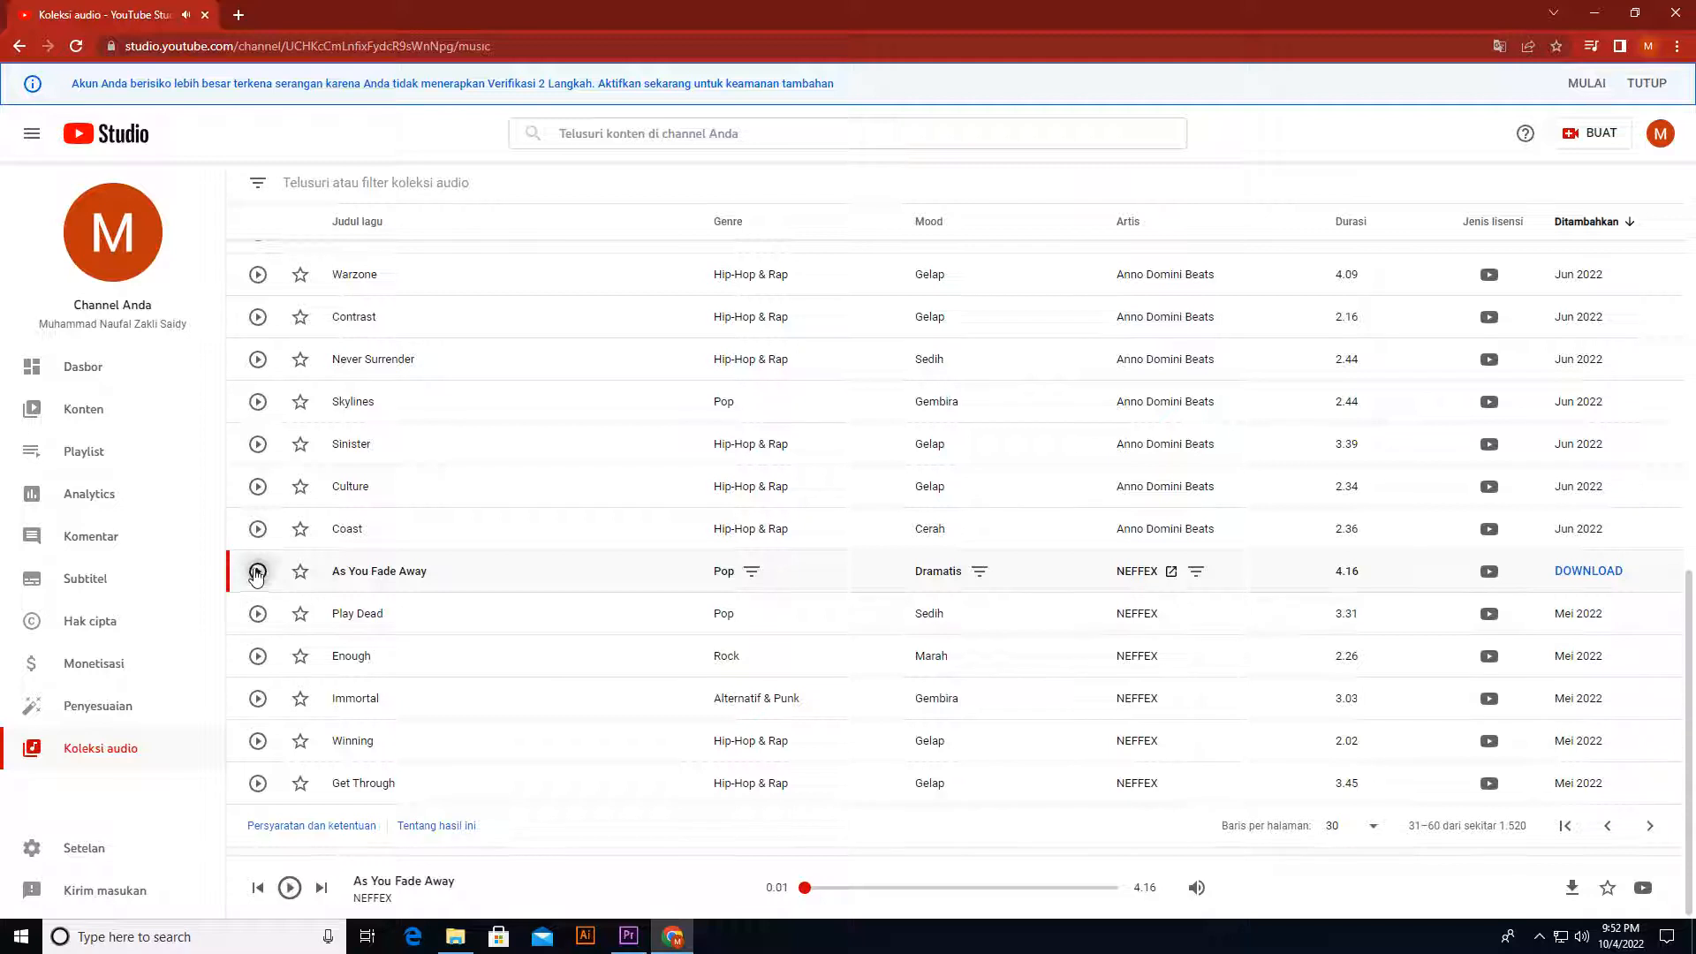
{"action": "left_click", "coordinate": [1581, 574]}
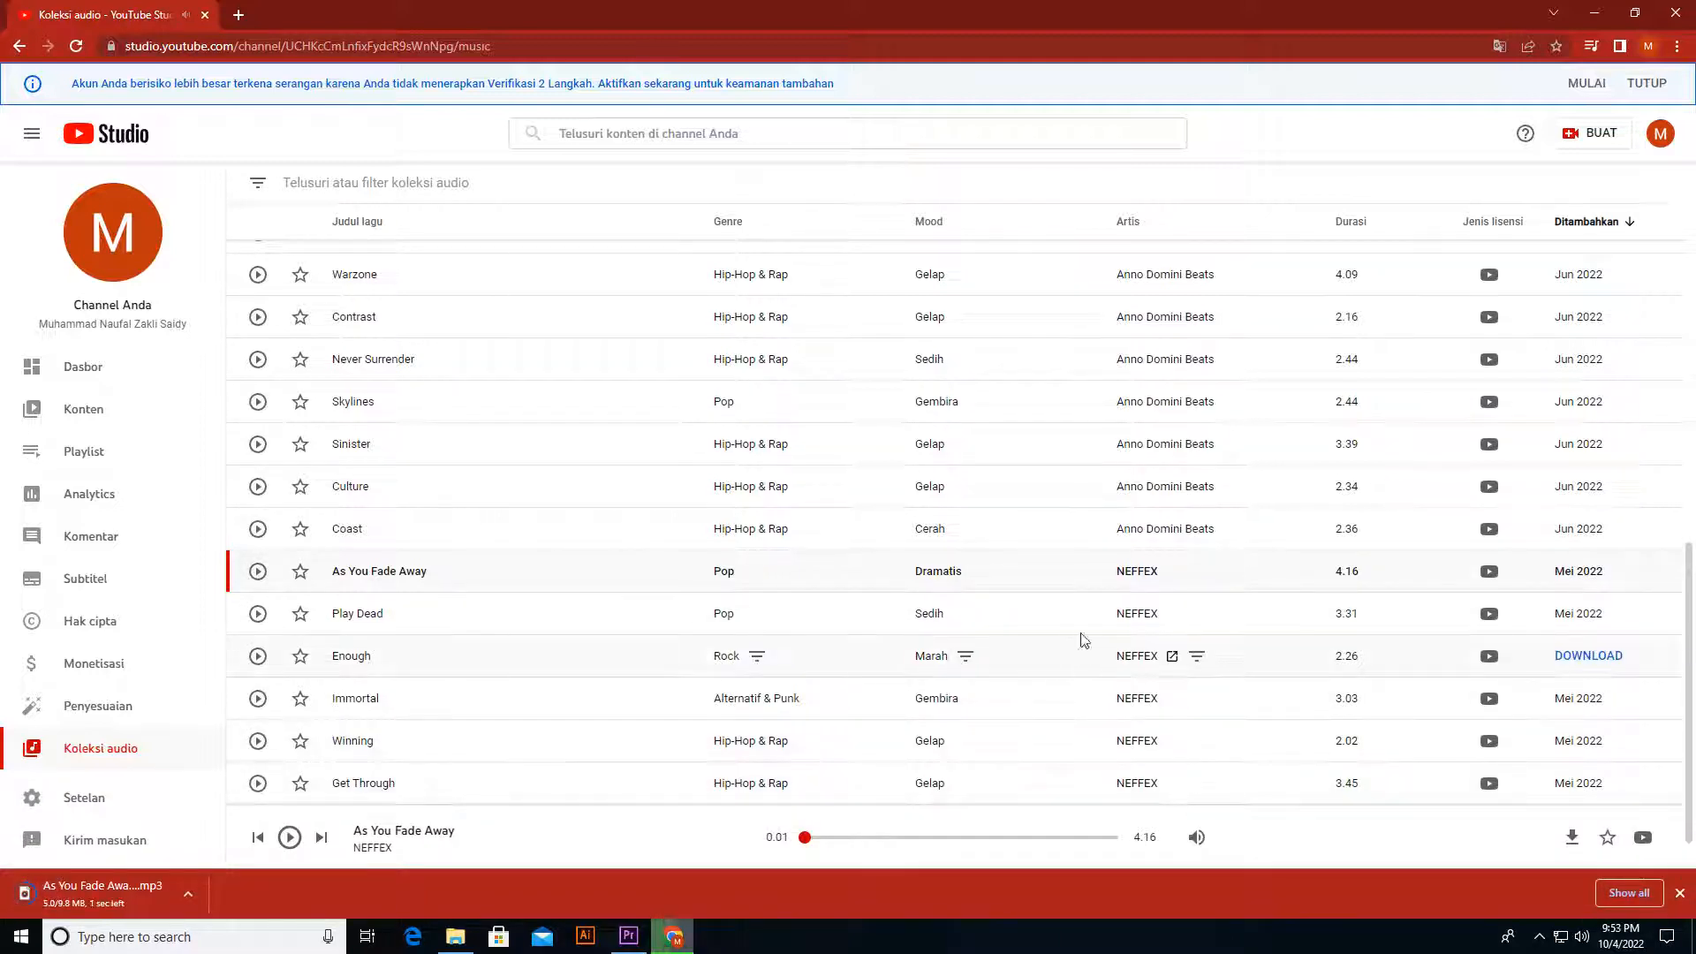
Step: Import the downloaded As You Fade Away MP3 into the Premiere Pro project and place it on A2 at the sped-up recording's start
{"action": "scroll", "coordinate": [1126, 716], "scroll_direction": "down", "scroll_amount": 2}
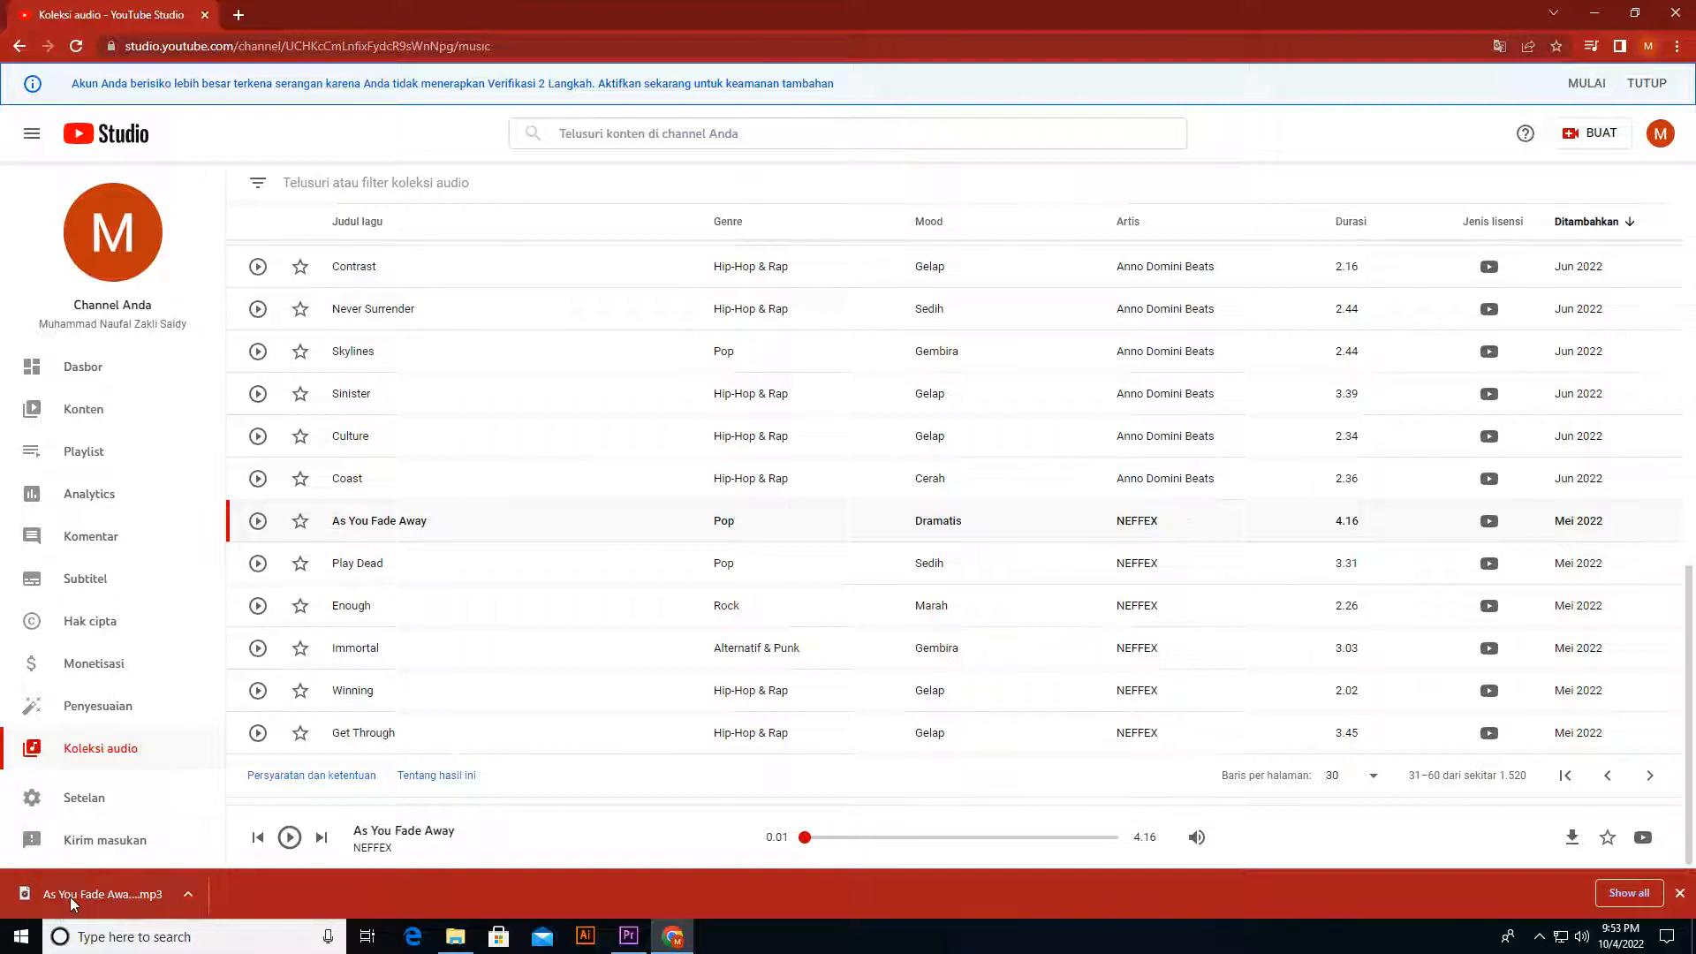
{"action": "left_click_drag", "start_coordinate": [79, 899], "coordinate": [713, 746]}
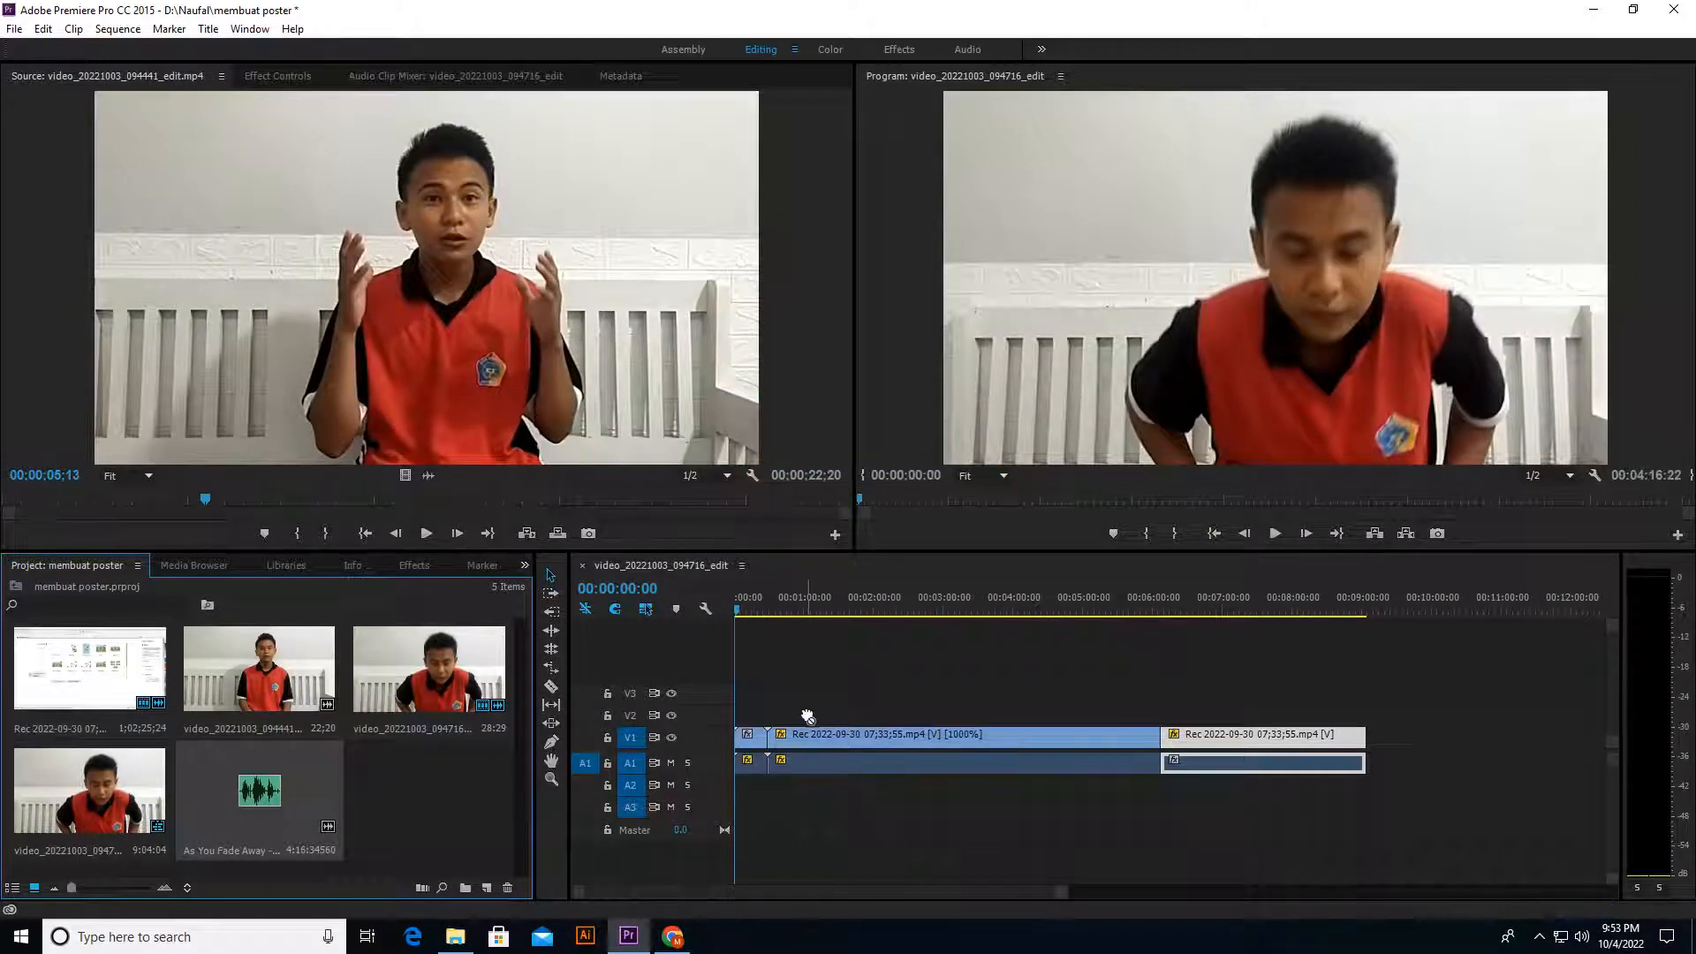
{"action": "left_click_drag", "start_coordinate": [807, 715], "coordinate": [776, 784]}
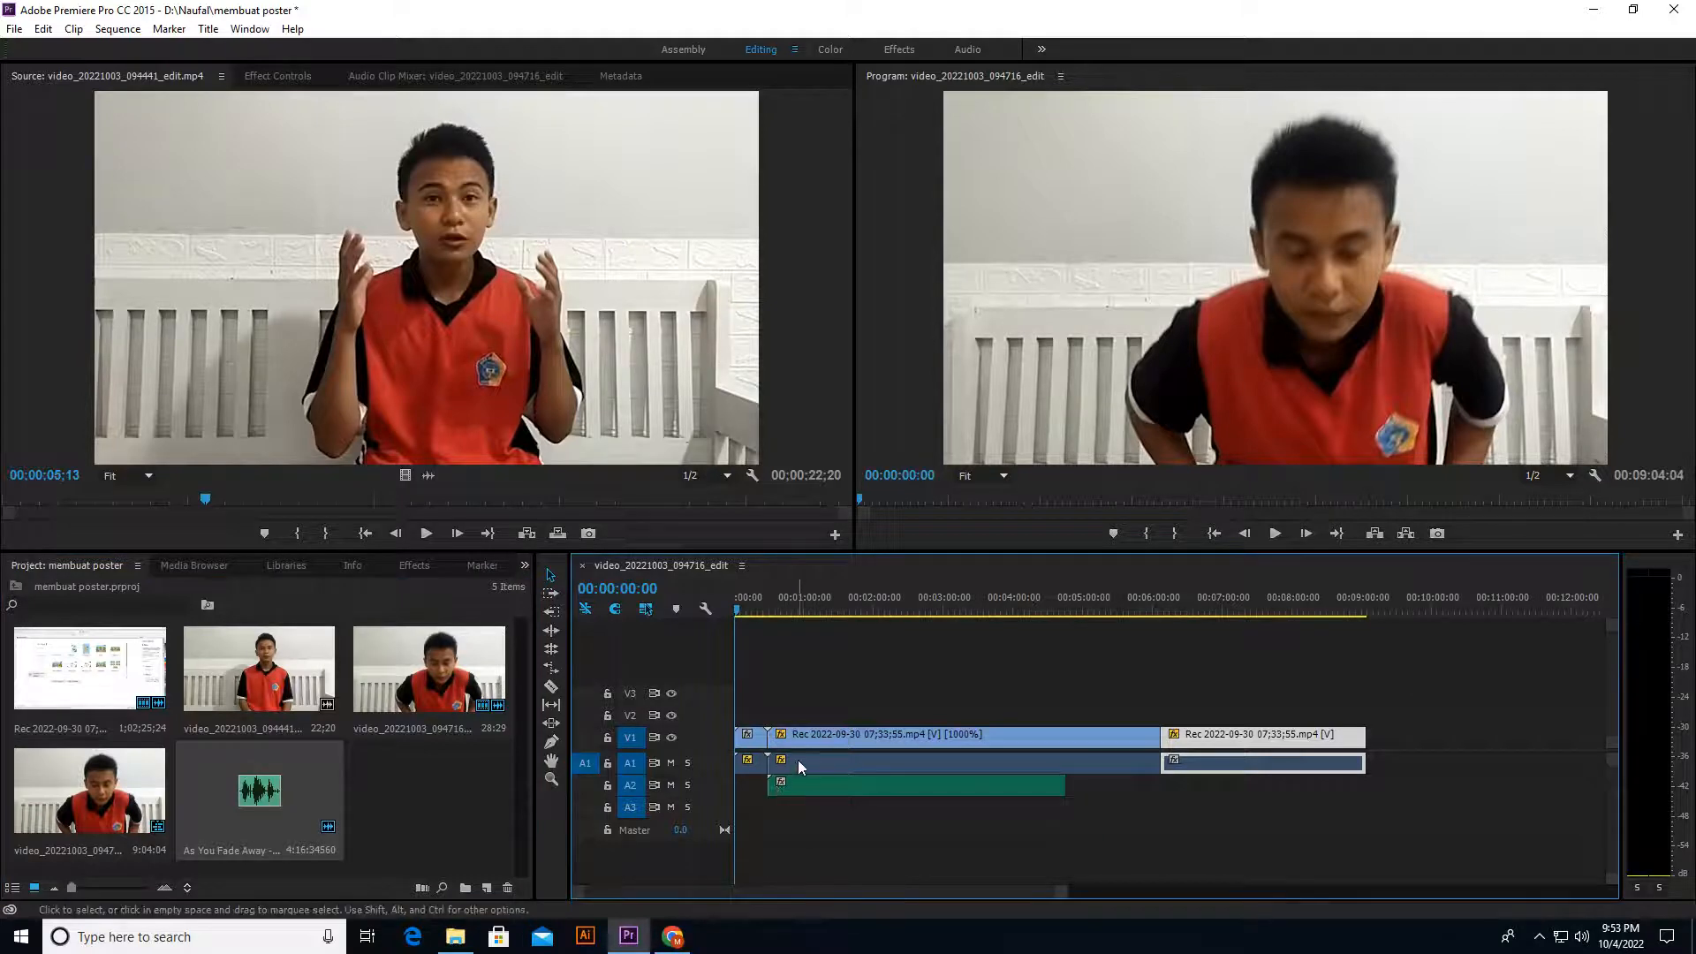
Step: Unlink the 1000% screen recording clip, delete its audio and move the music into the freed space on A1
{"action": "left_click", "coordinate": [797, 759]}
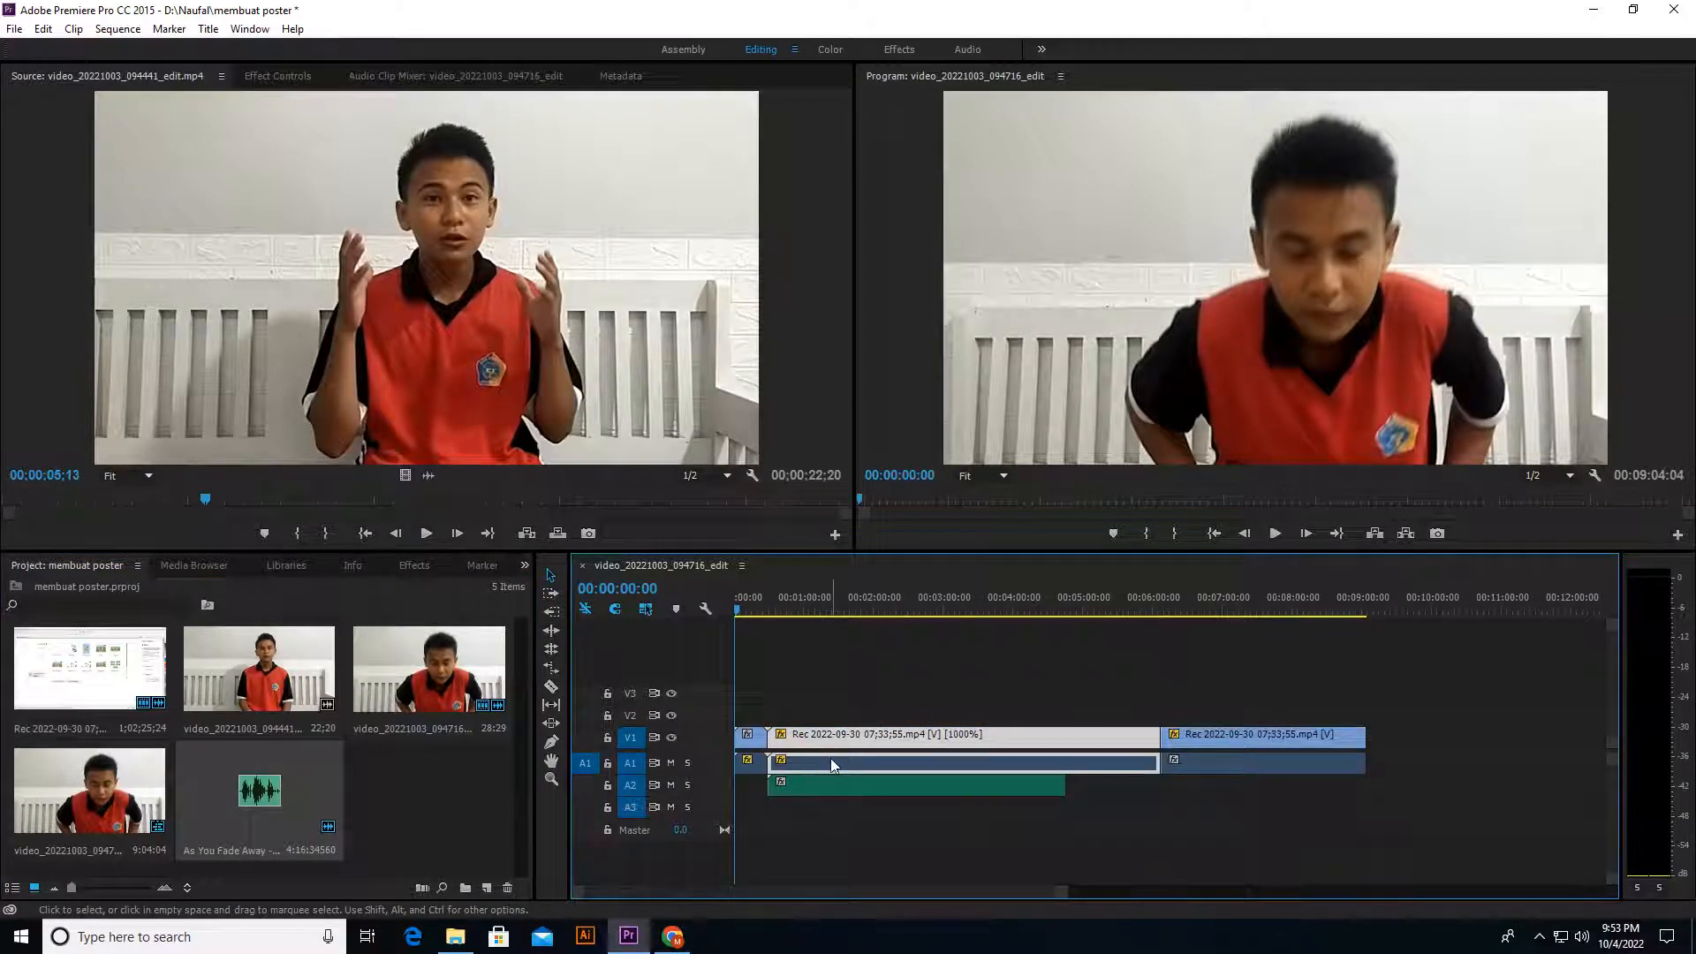
{"action": "right_click", "coordinate": [830, 758]}
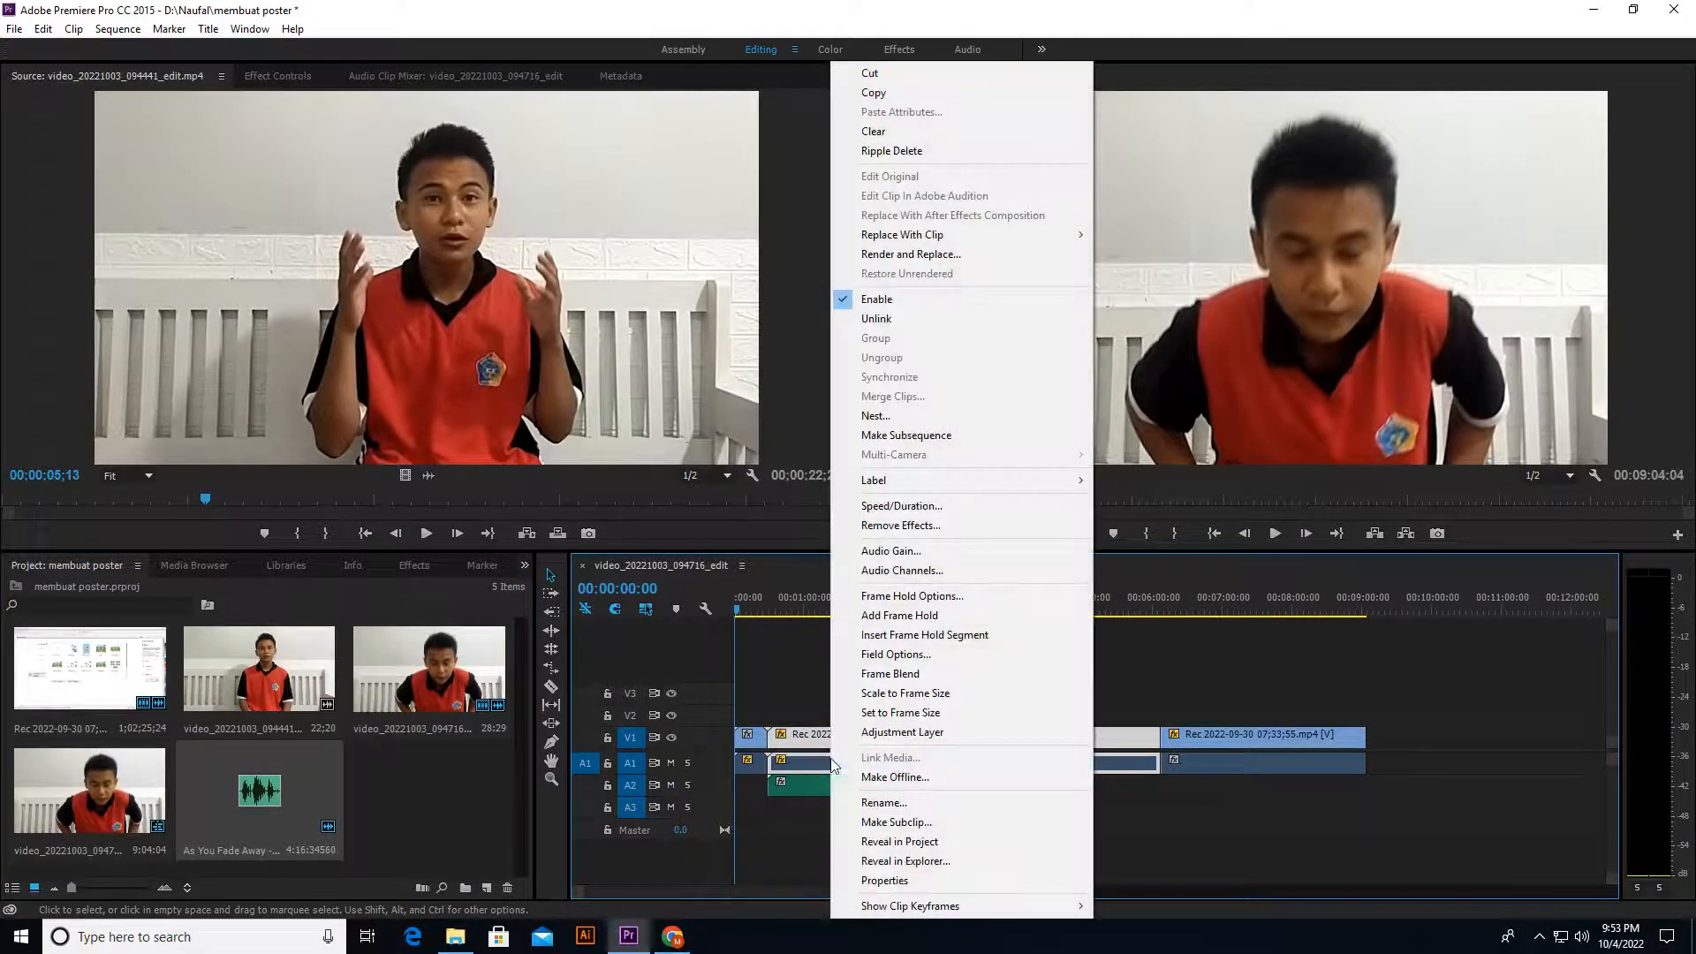
{"action": "left_click", "coordinate": [874, 319]}
{"action": "left_click", "coordinate": [925, 761]}
{"action": "key", "text": "Delete"}
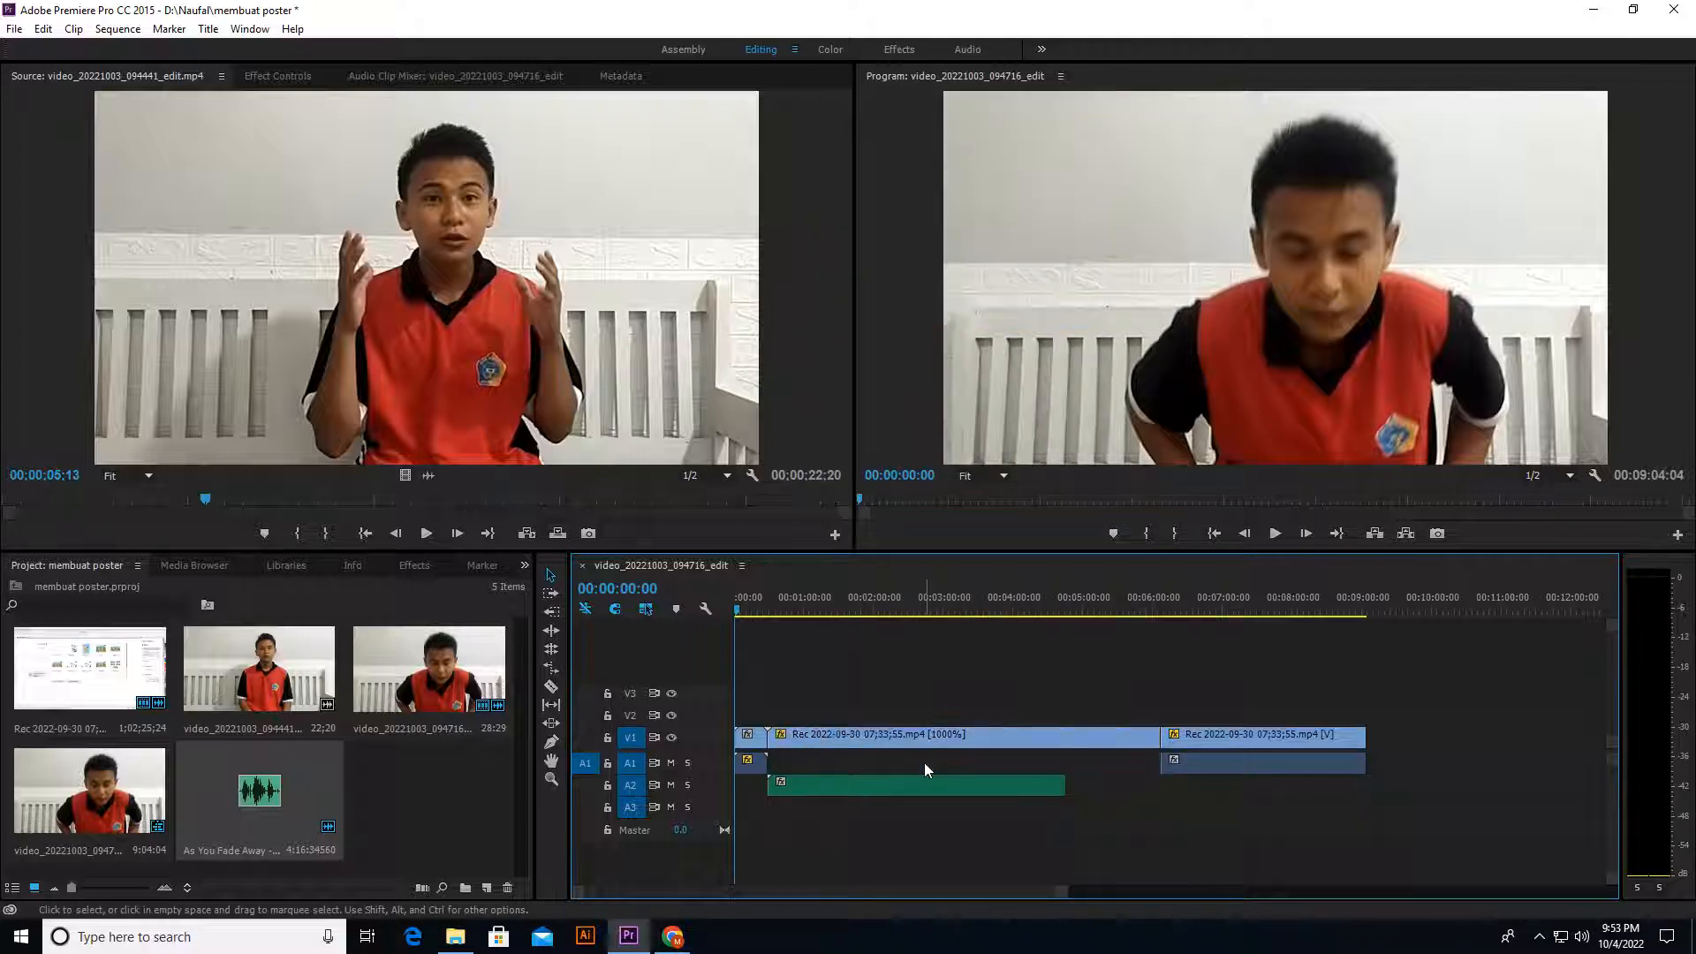
{"action": "left_click", "coordinate": [903, 779]}
{"action": "left_click_drag", "start_coordinate": [903, 780], "coordinate": [901, 766]}
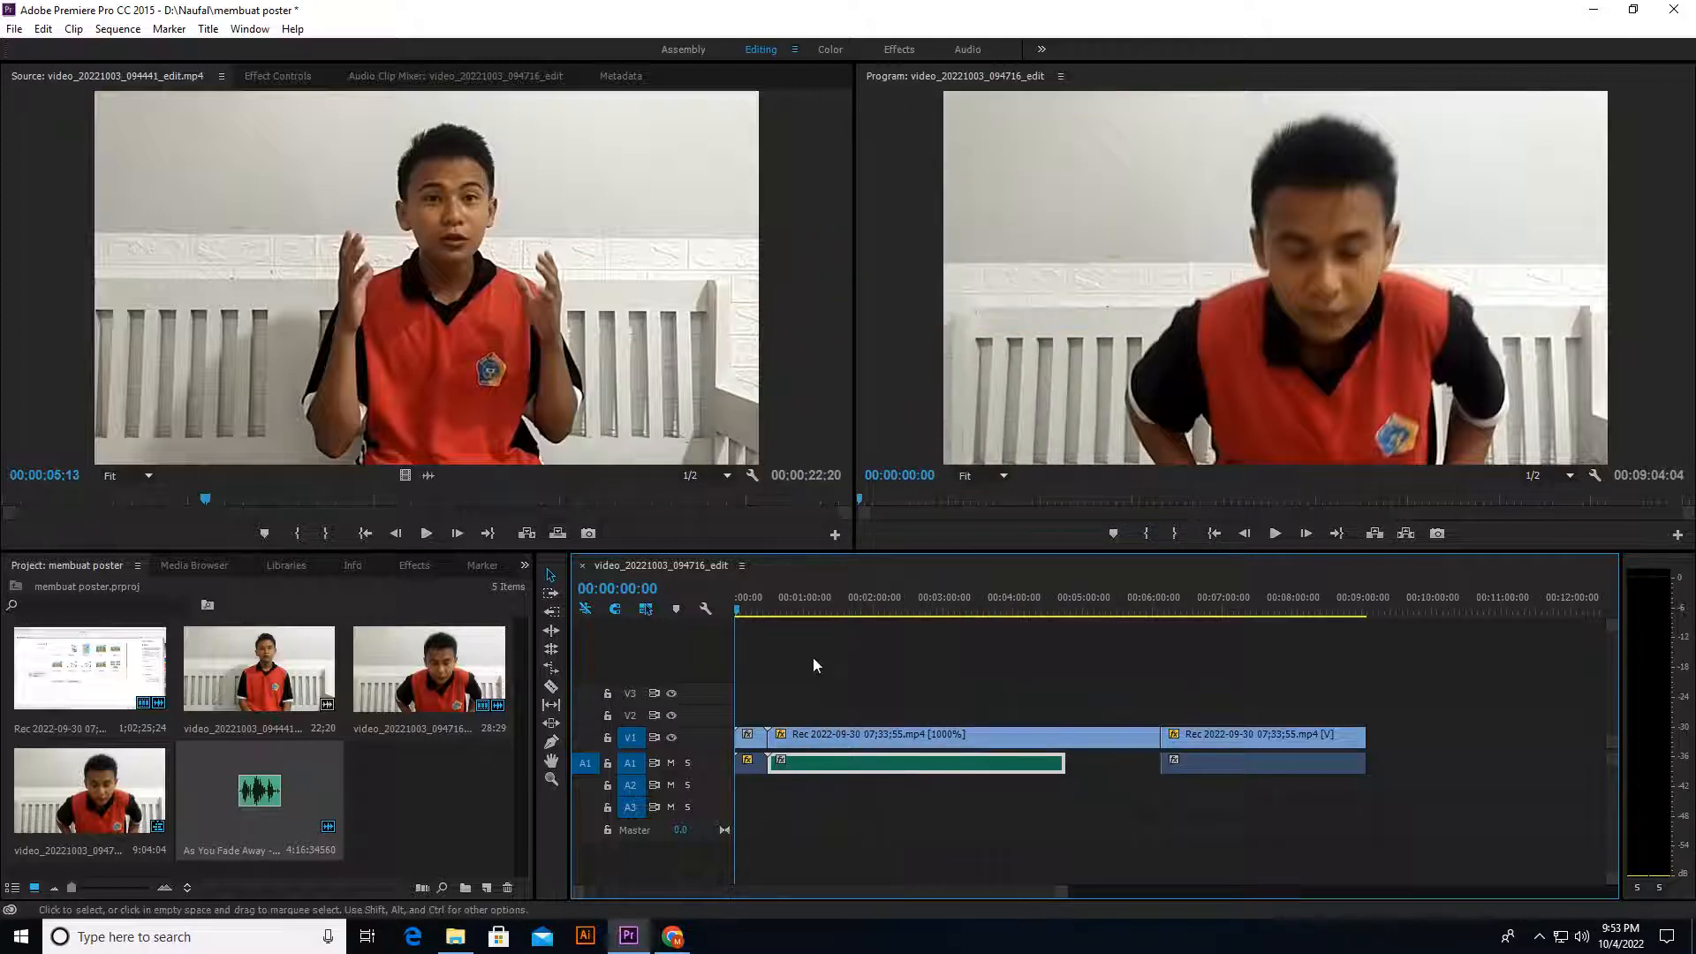
Step: Play the sequence from just before the music starts to check the transition, stopping at about 00:00:33:15
{"action": "left_click_drag", "start_coordinate": [769, 609], "coordinate": [763, 610]}
{"action": "key", "text": "space"}
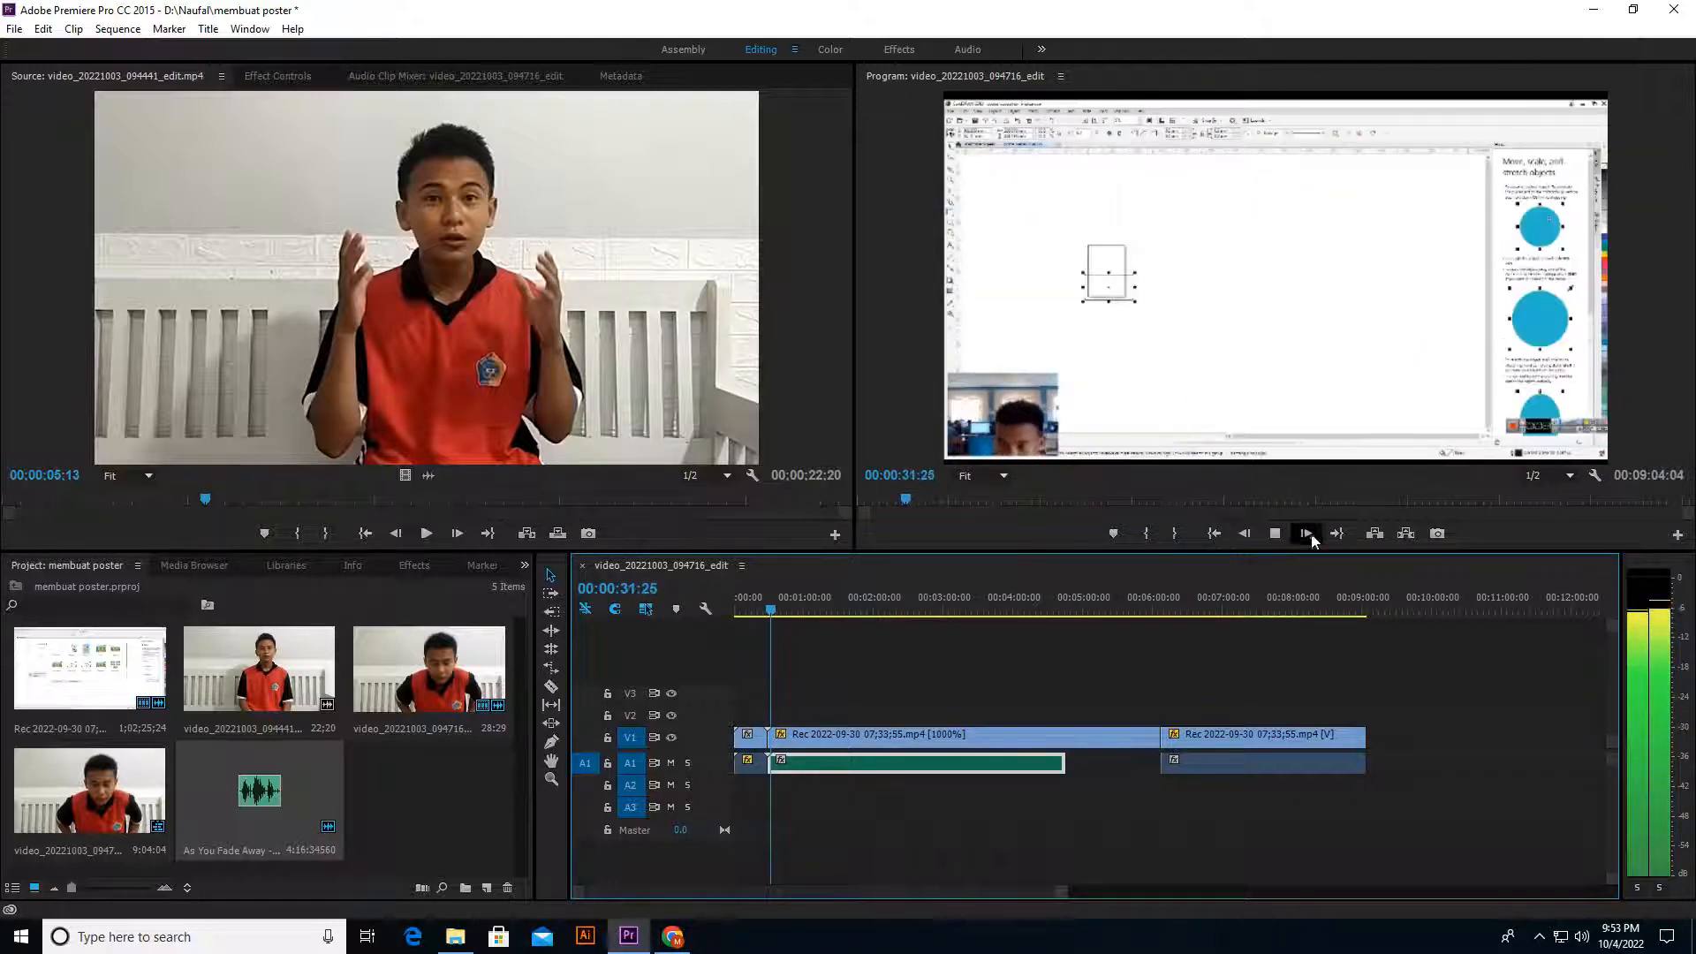
{"action": "left_click", "coordinate": [1275, 534]}
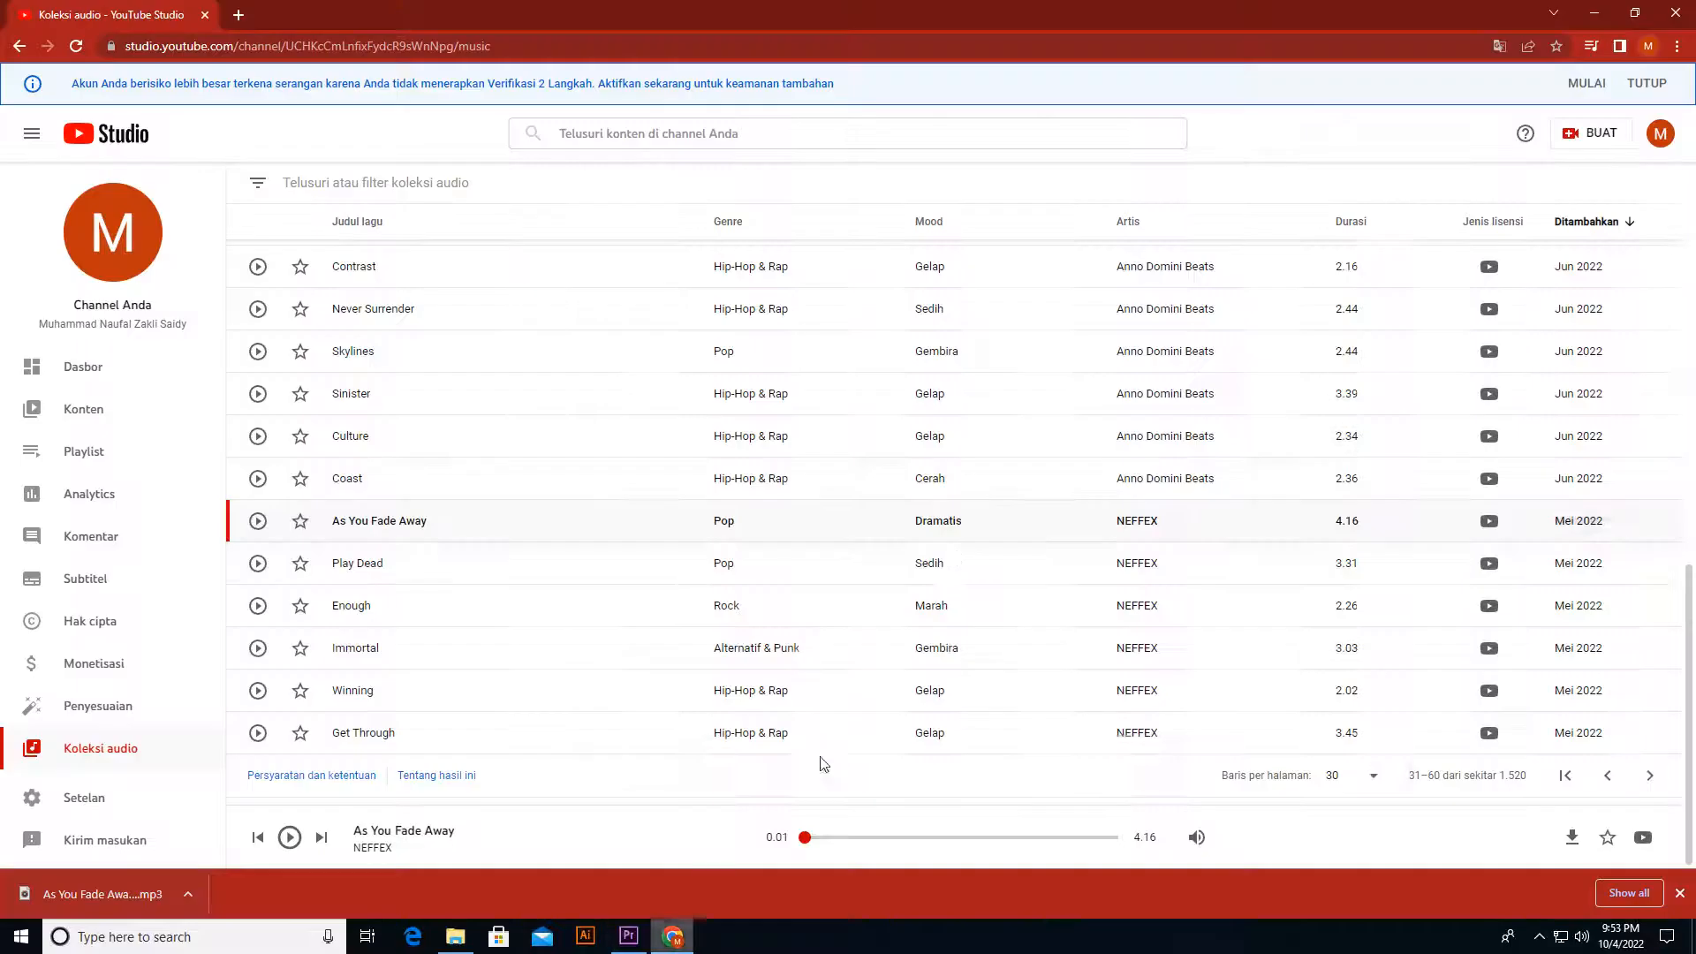
Step: Add a second copy of As You Fade Away on A1 behind the first, trimmed to the end of the sped-up recording
{"action": "left_click", "coordinate": [673, 936]}
{"action": "left_click", "coordinate": [690, 942]}
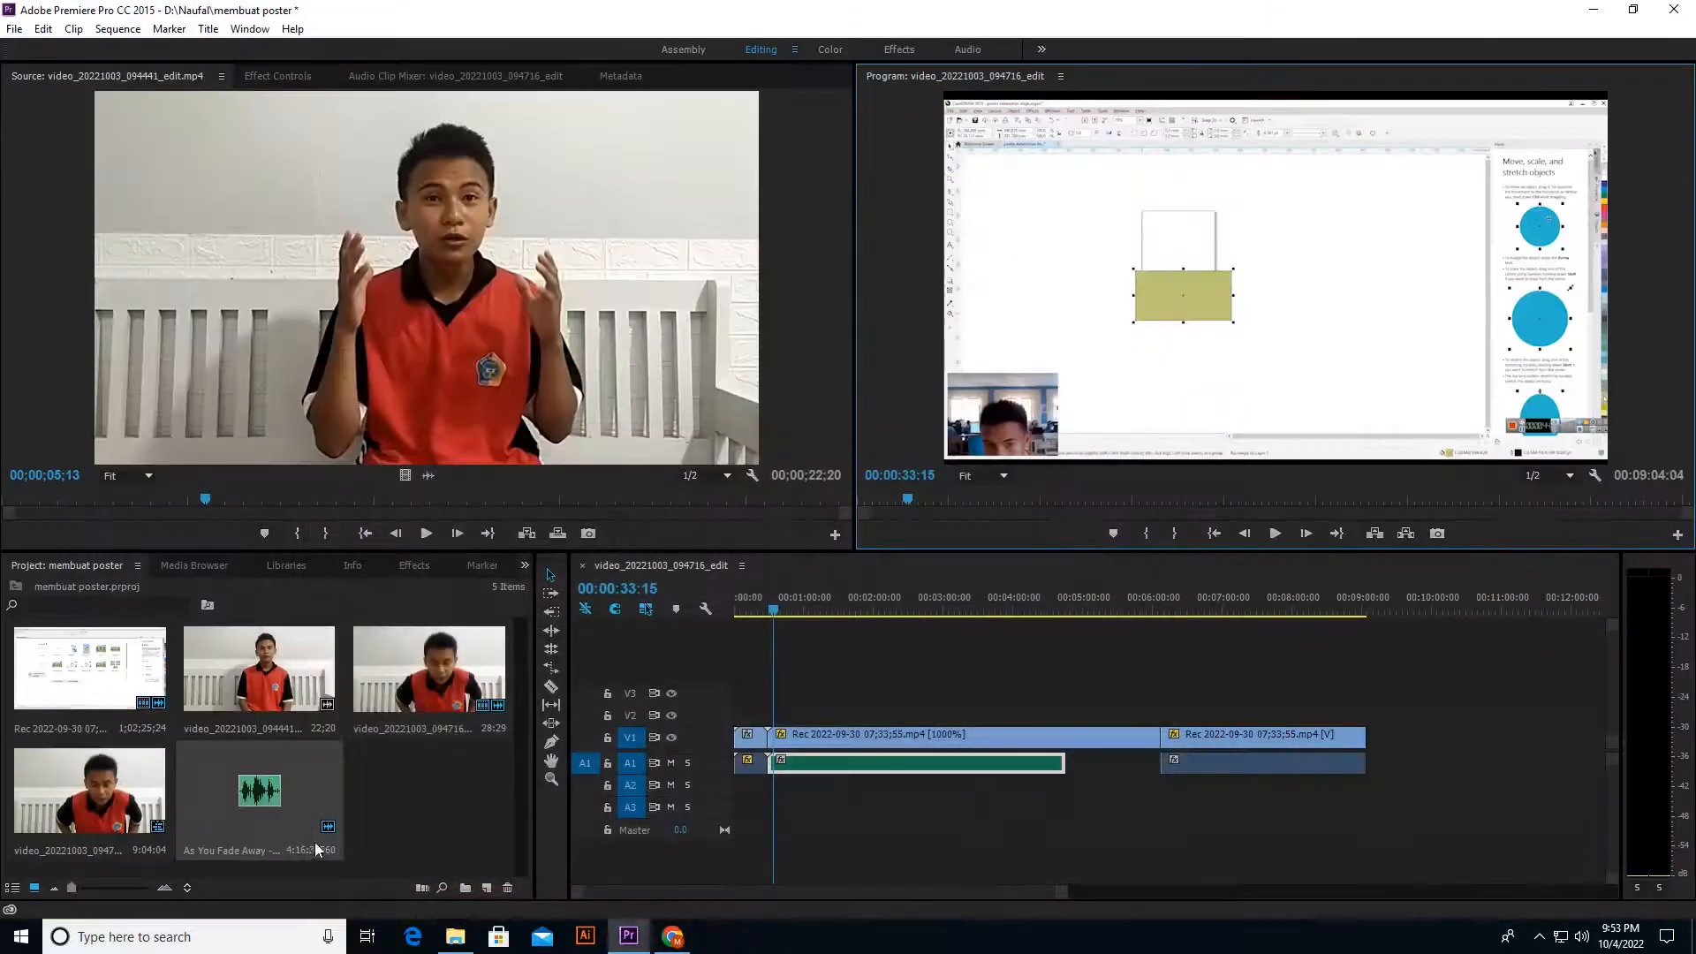
{"action": "left_click_drag", "start_coordinate": [315, 841], "coordinate": [1070, 785]}
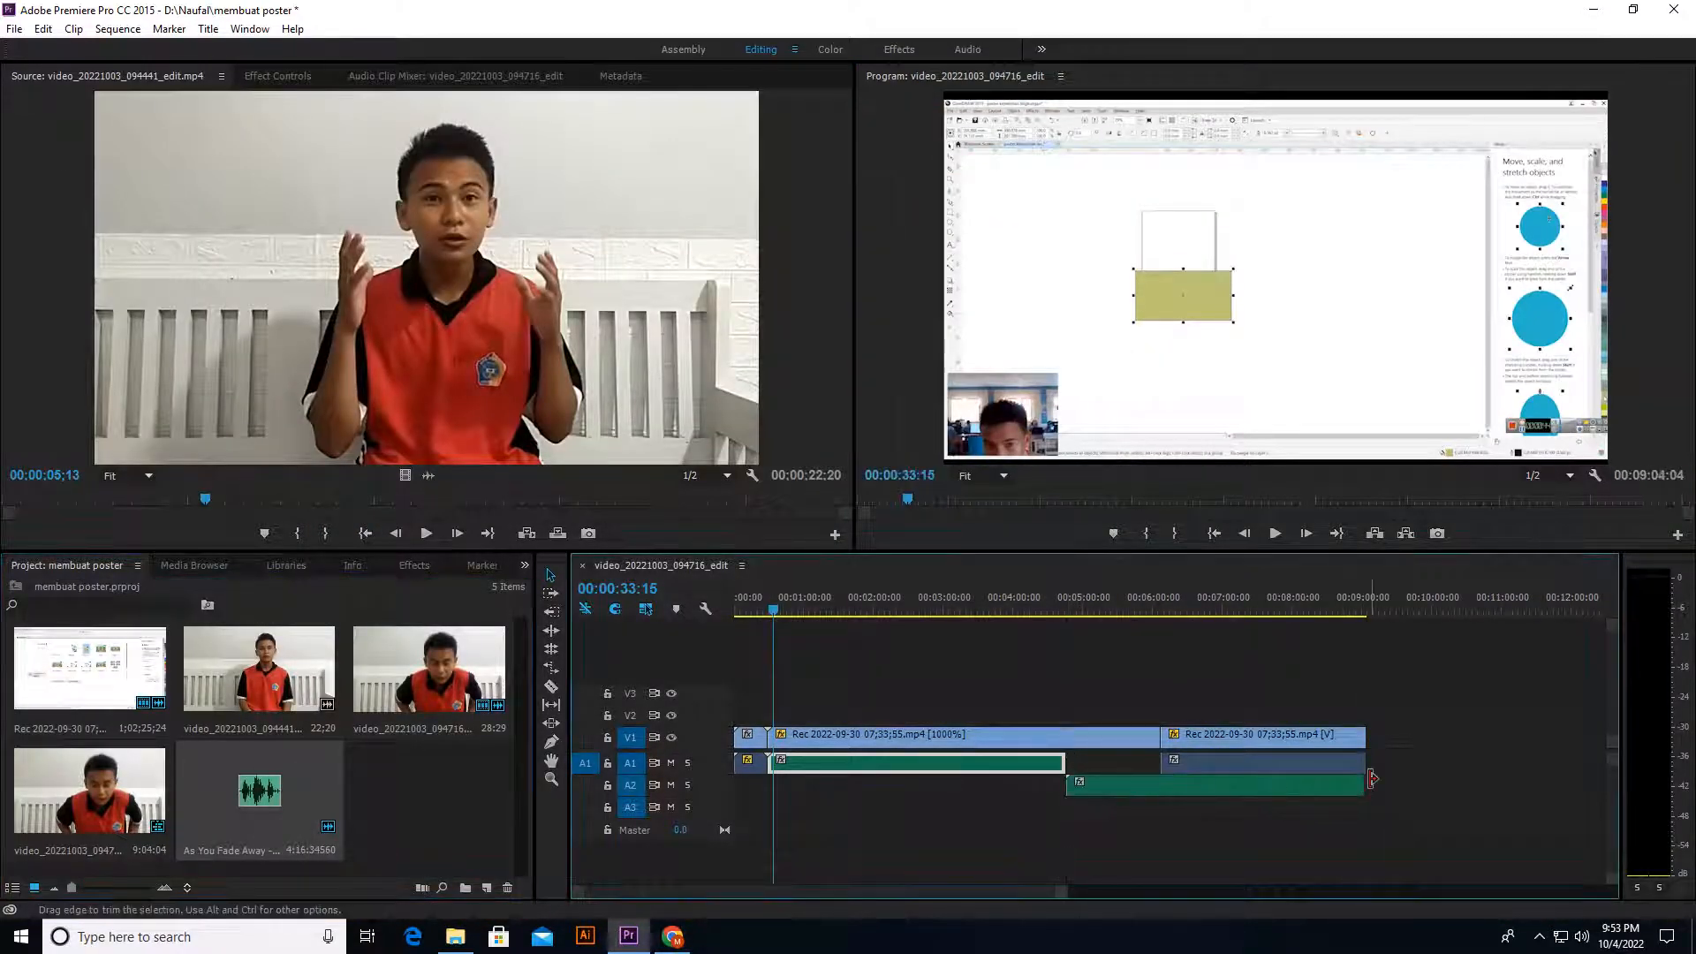
{"action": "left_click_drag", "start_coordinate": [1295, 782], "coordinate": [1104, 769]}
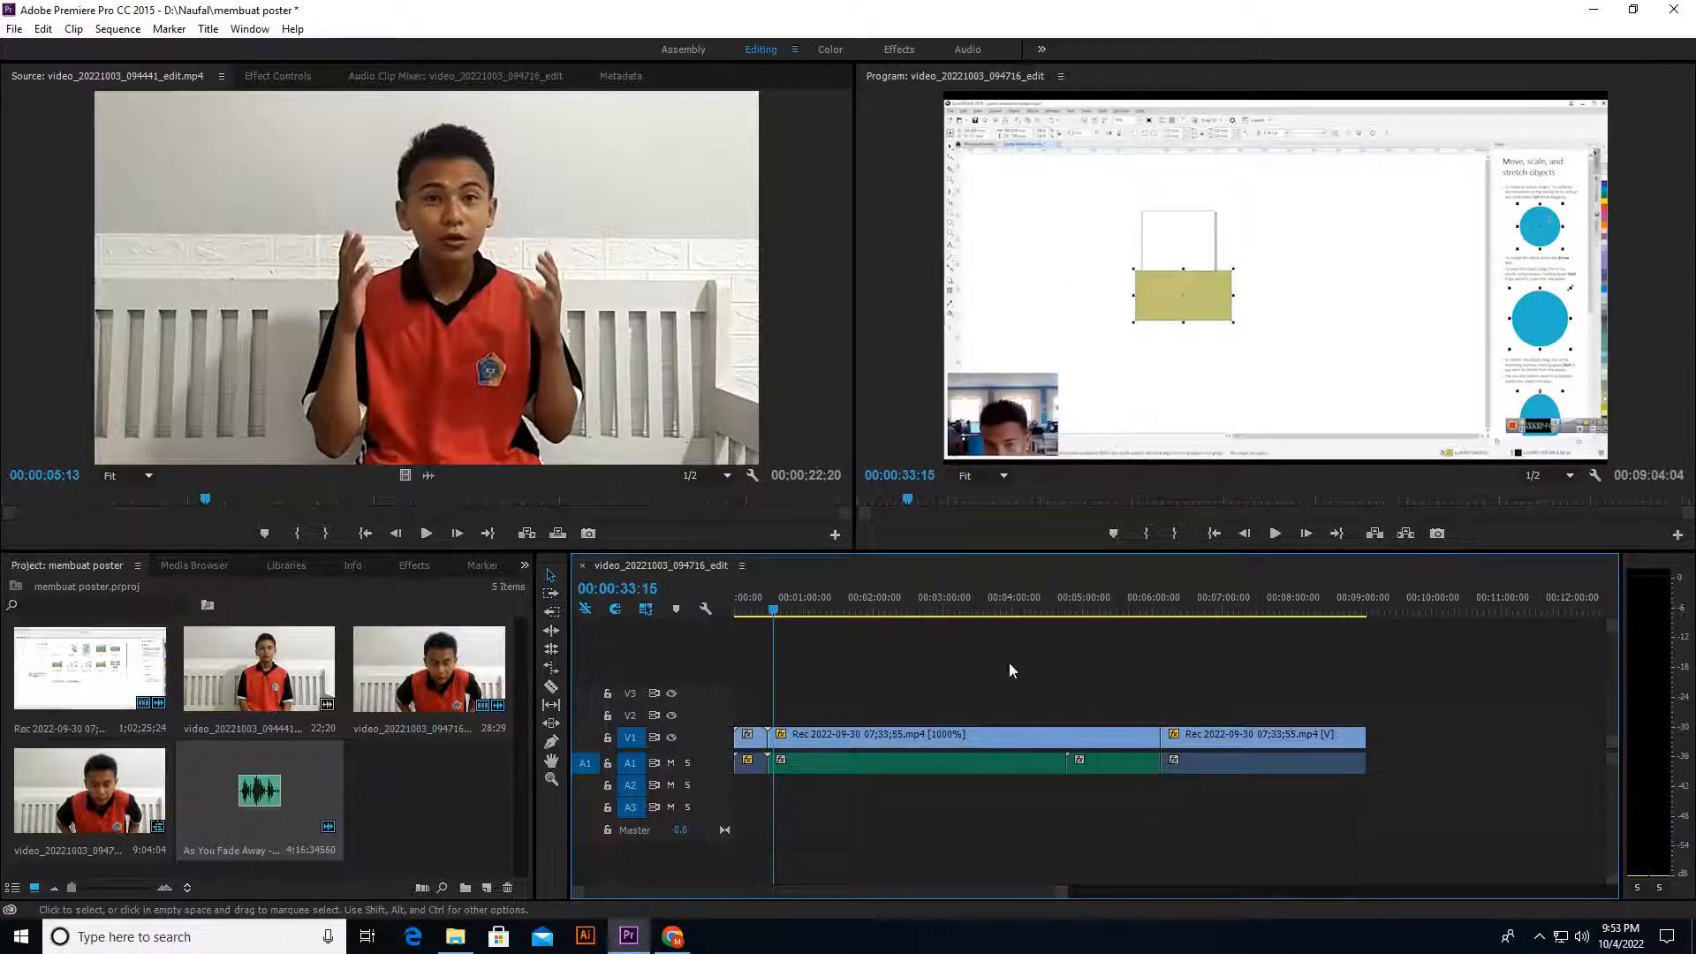
Step: Switch to Chrome and open siajar.smkn3maumere.net in a new tab
{"action": "left_click_drag", "start_coordinate": [1043, 611], "coordinate": [1201, 623]}
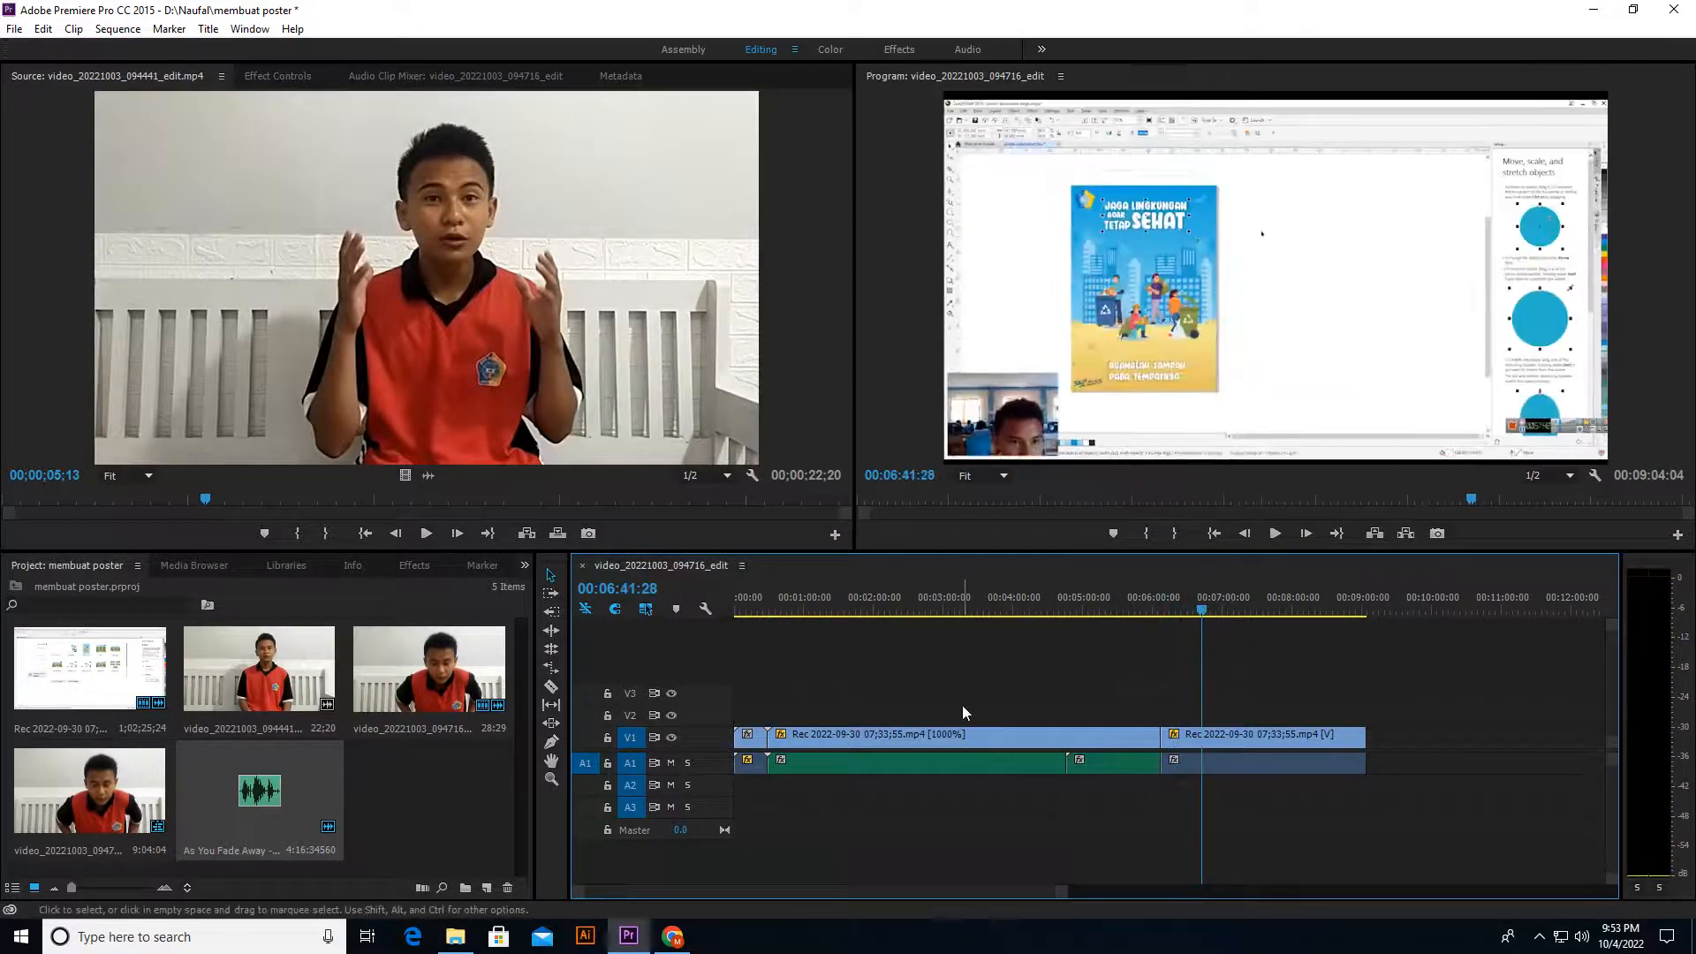
{"action": "left_click", "coordinate": [455, 939]}
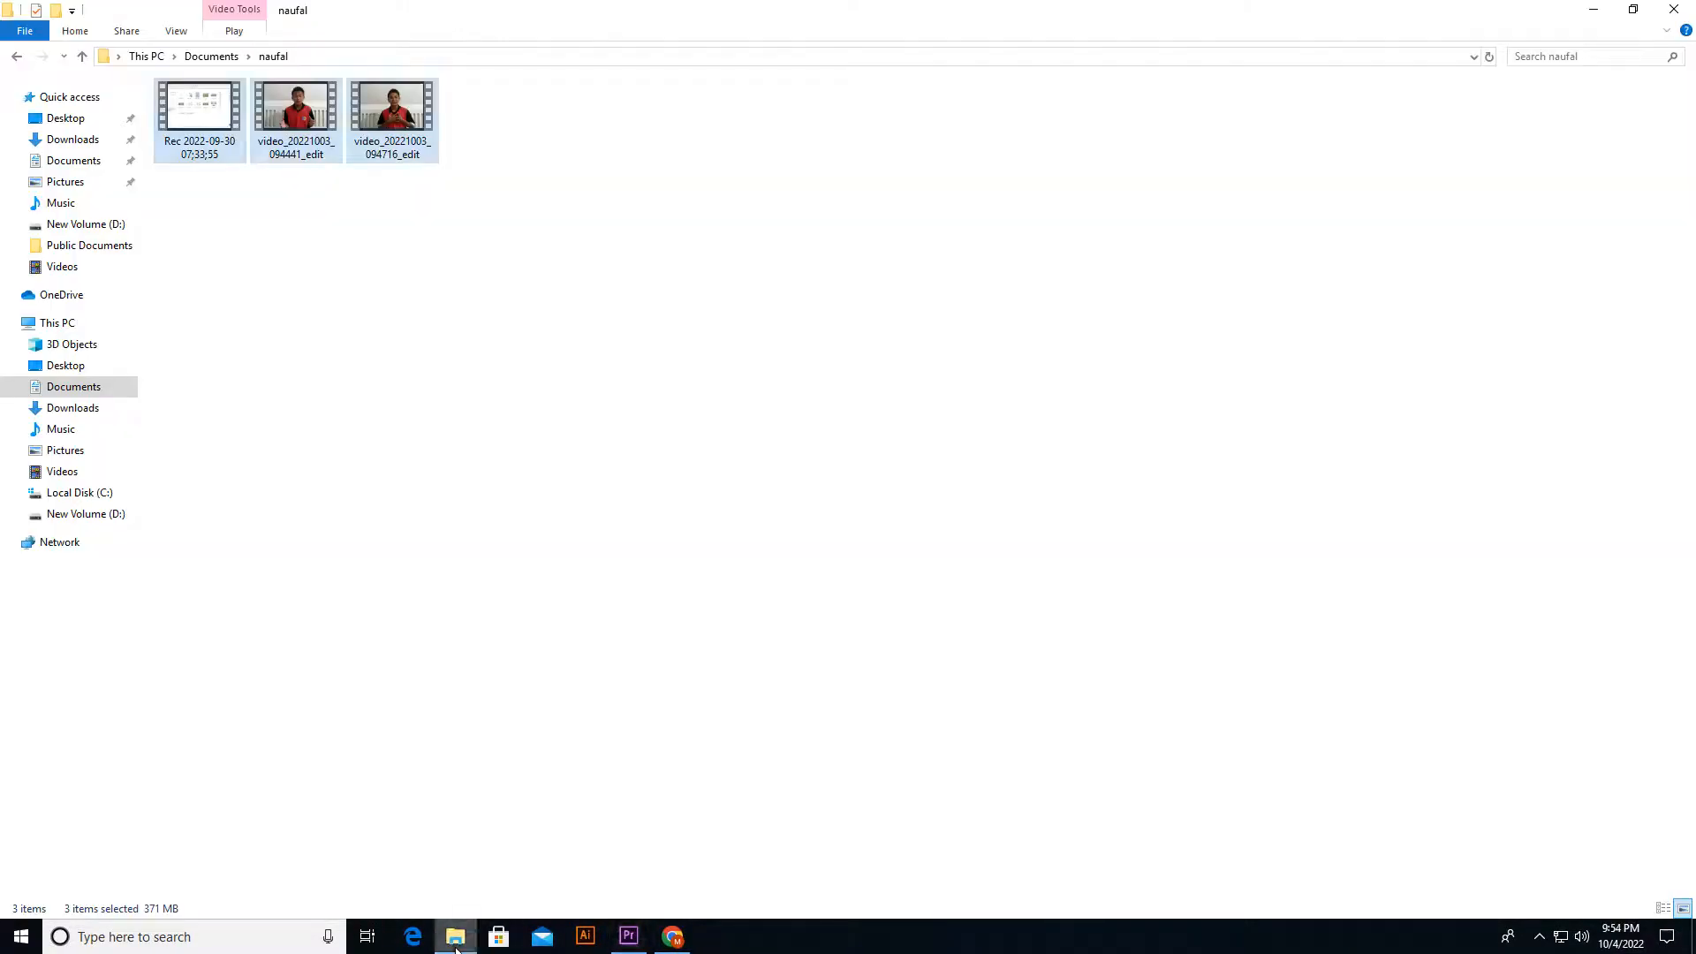
{"action": "left_click", "coordinate": [673, 936]}
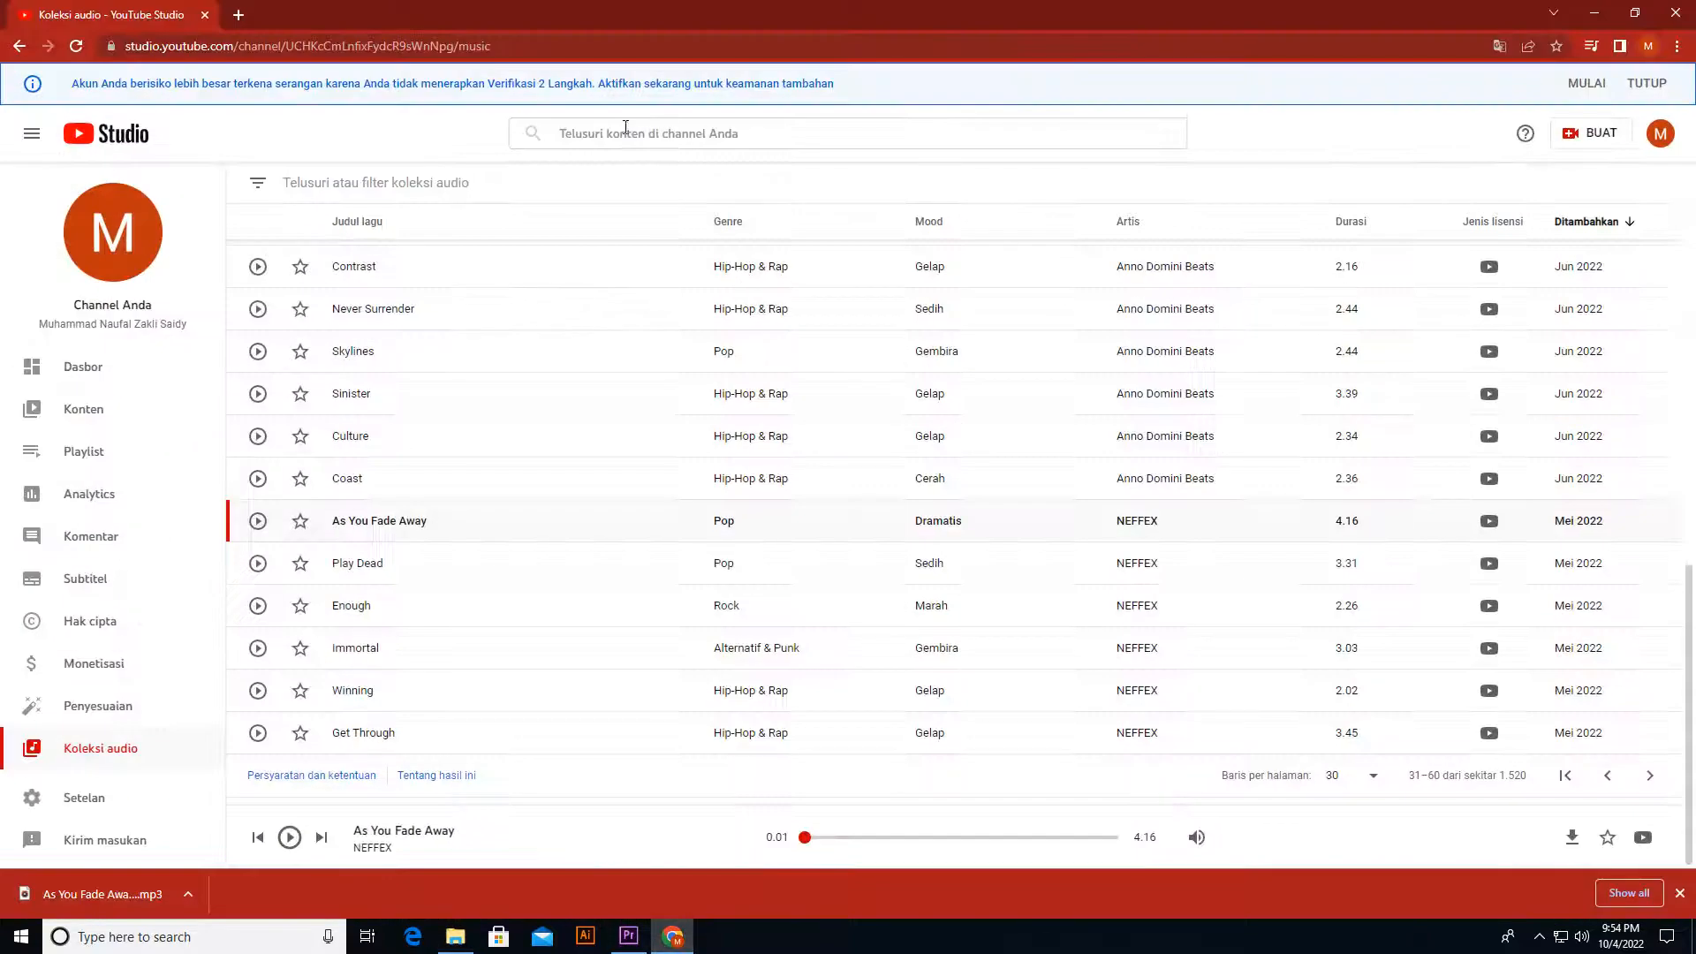
{"action": "left_click", "coordinate": [251, 17]}
{"action": "type", "text": "siaja"}
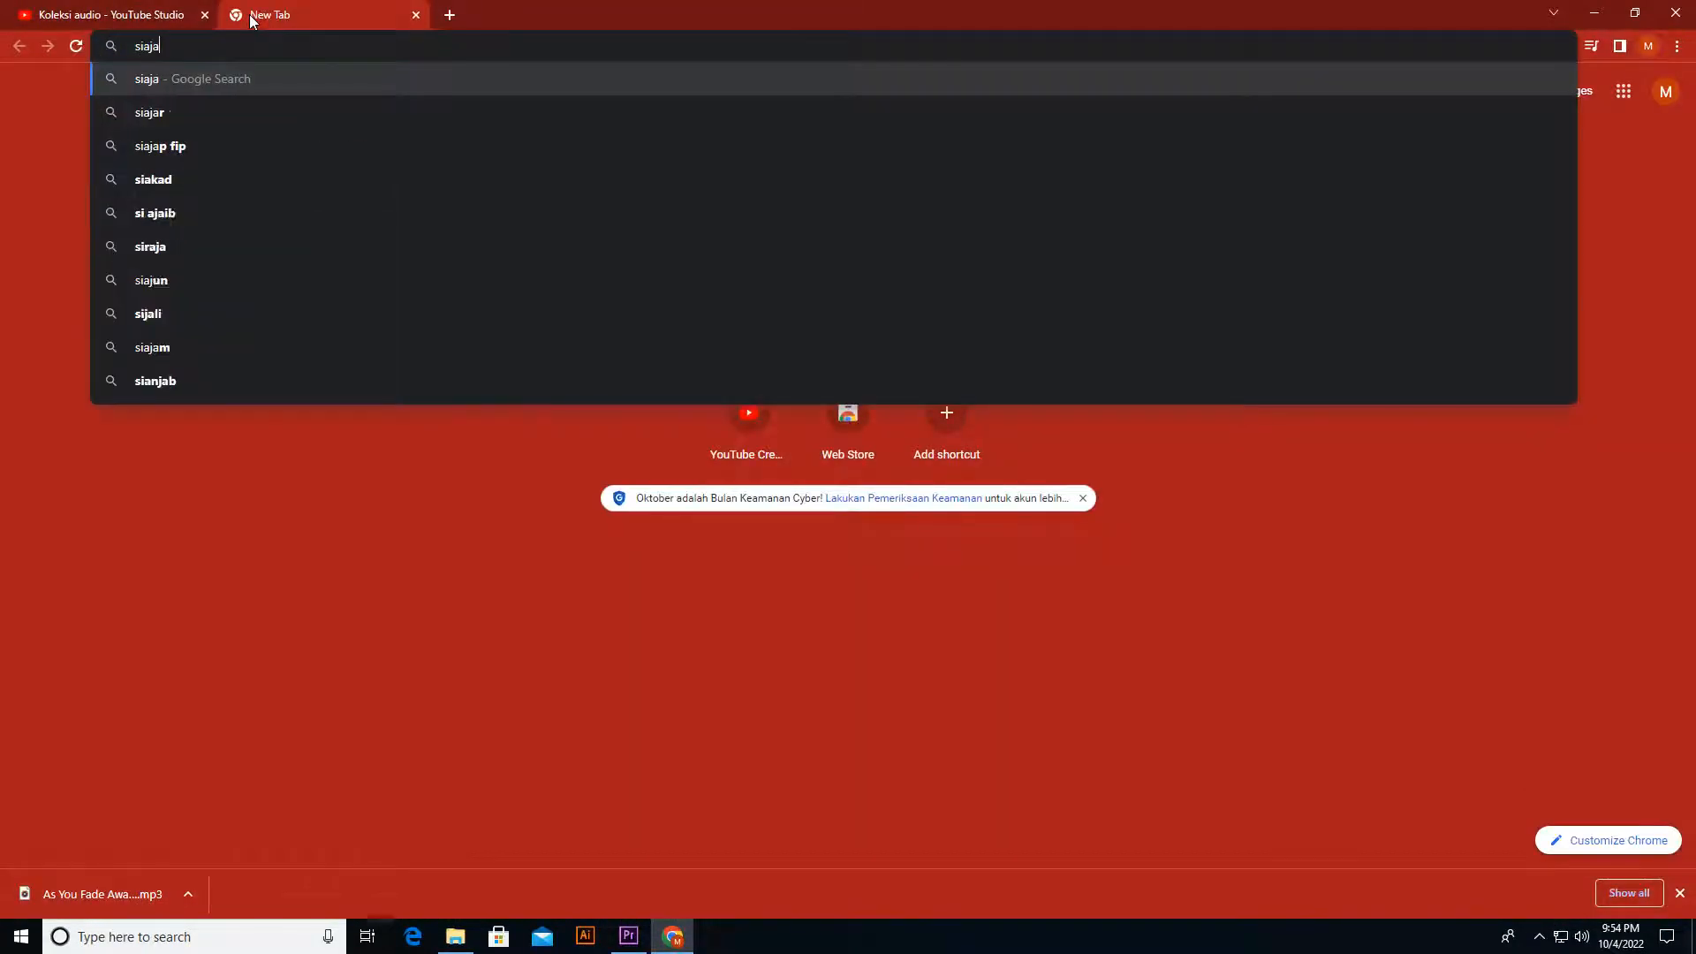
{"action": "type", "text": "r.sm"}
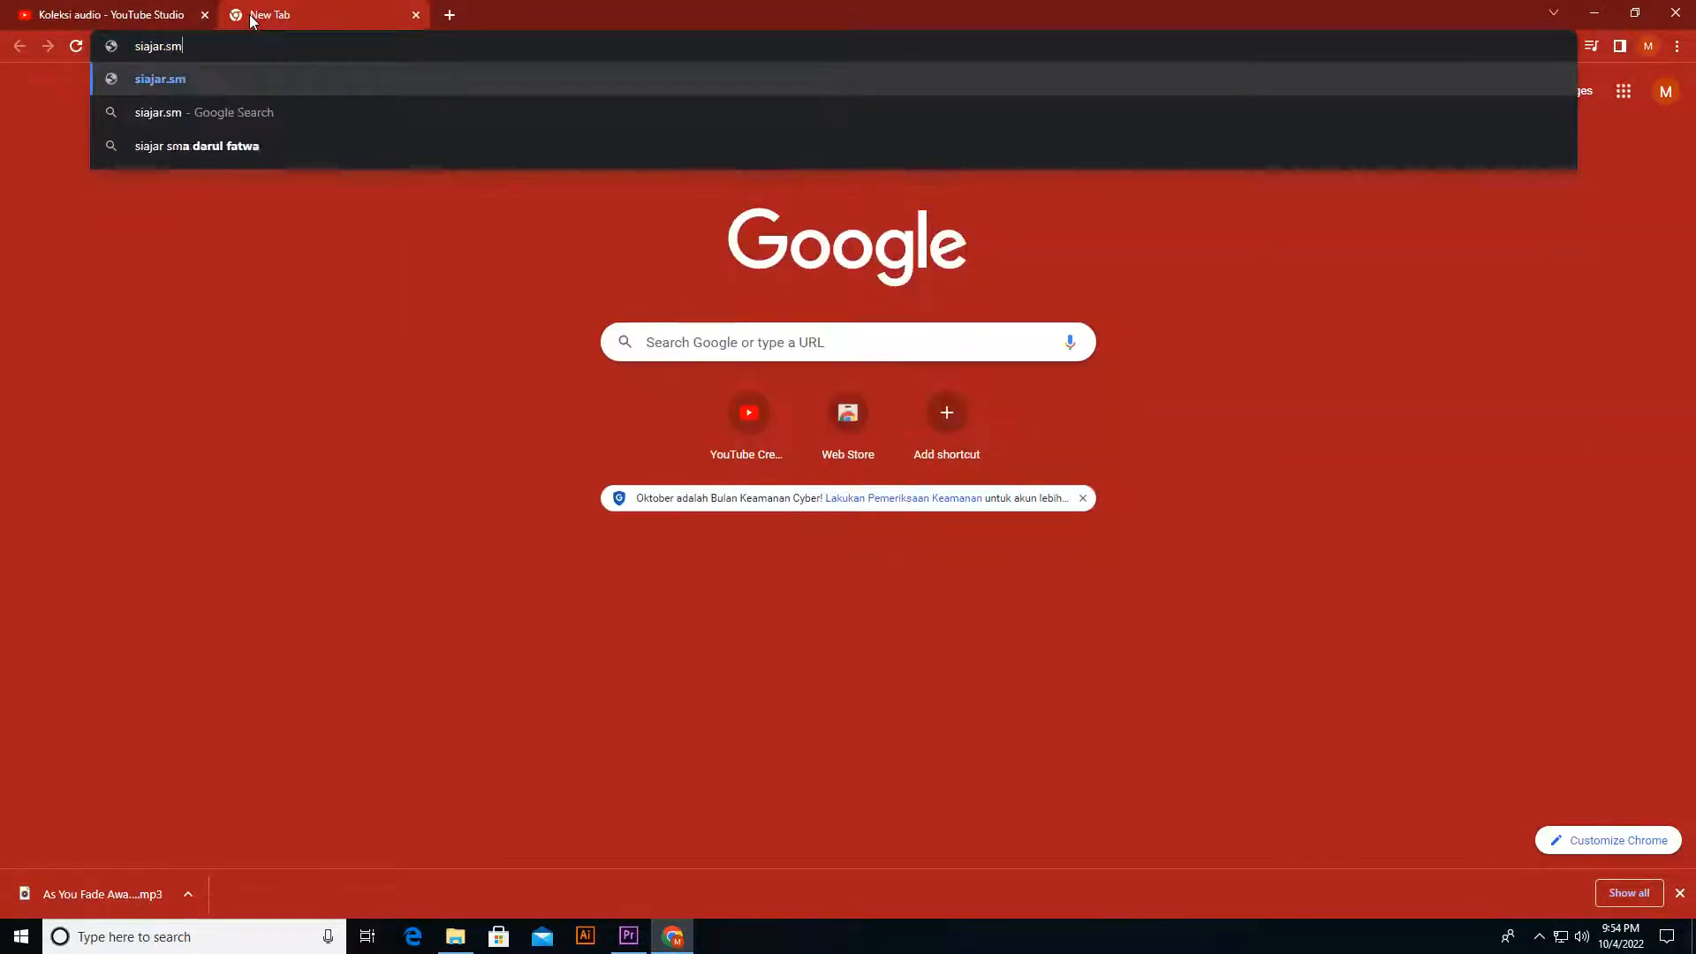
{"action": "type", "text": "kn3maumere.ne"}
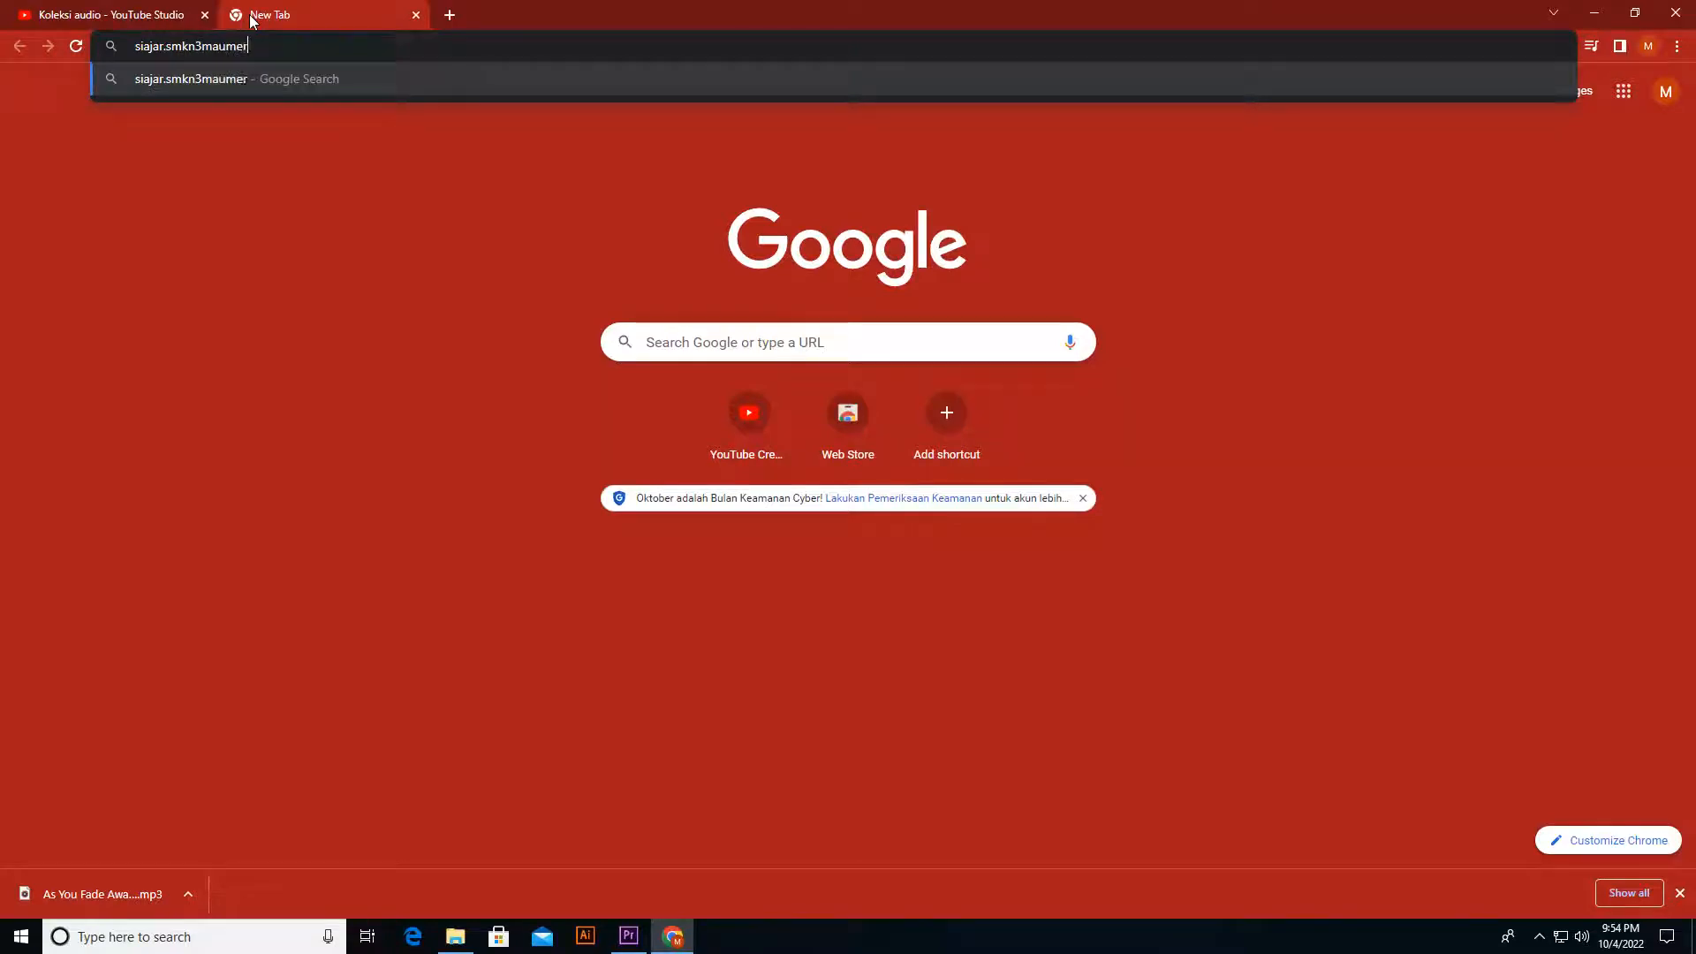
{"action": "type", "text": "t"}
{"action": "key", "text": "Return"}
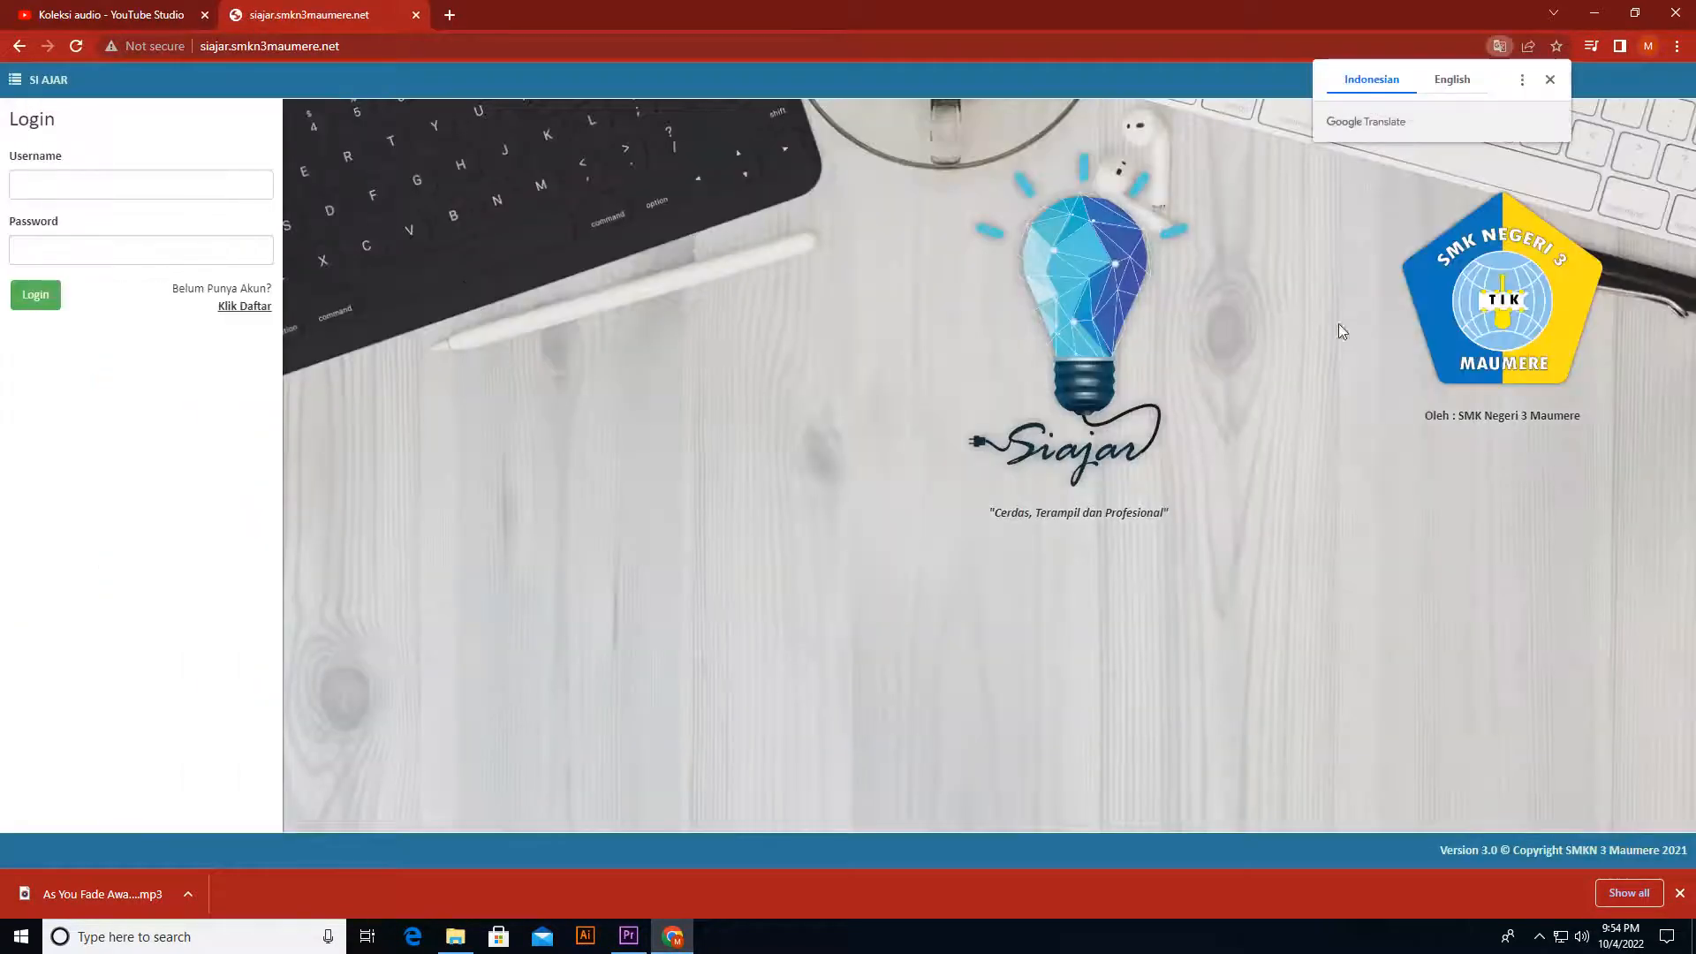
Step: Save the SMK Negeri 3 Maumere logo as normal.png in Downloads and import it into the Premiere Pro project
{"action": "right_click", "coordinate": [1442, 327]}
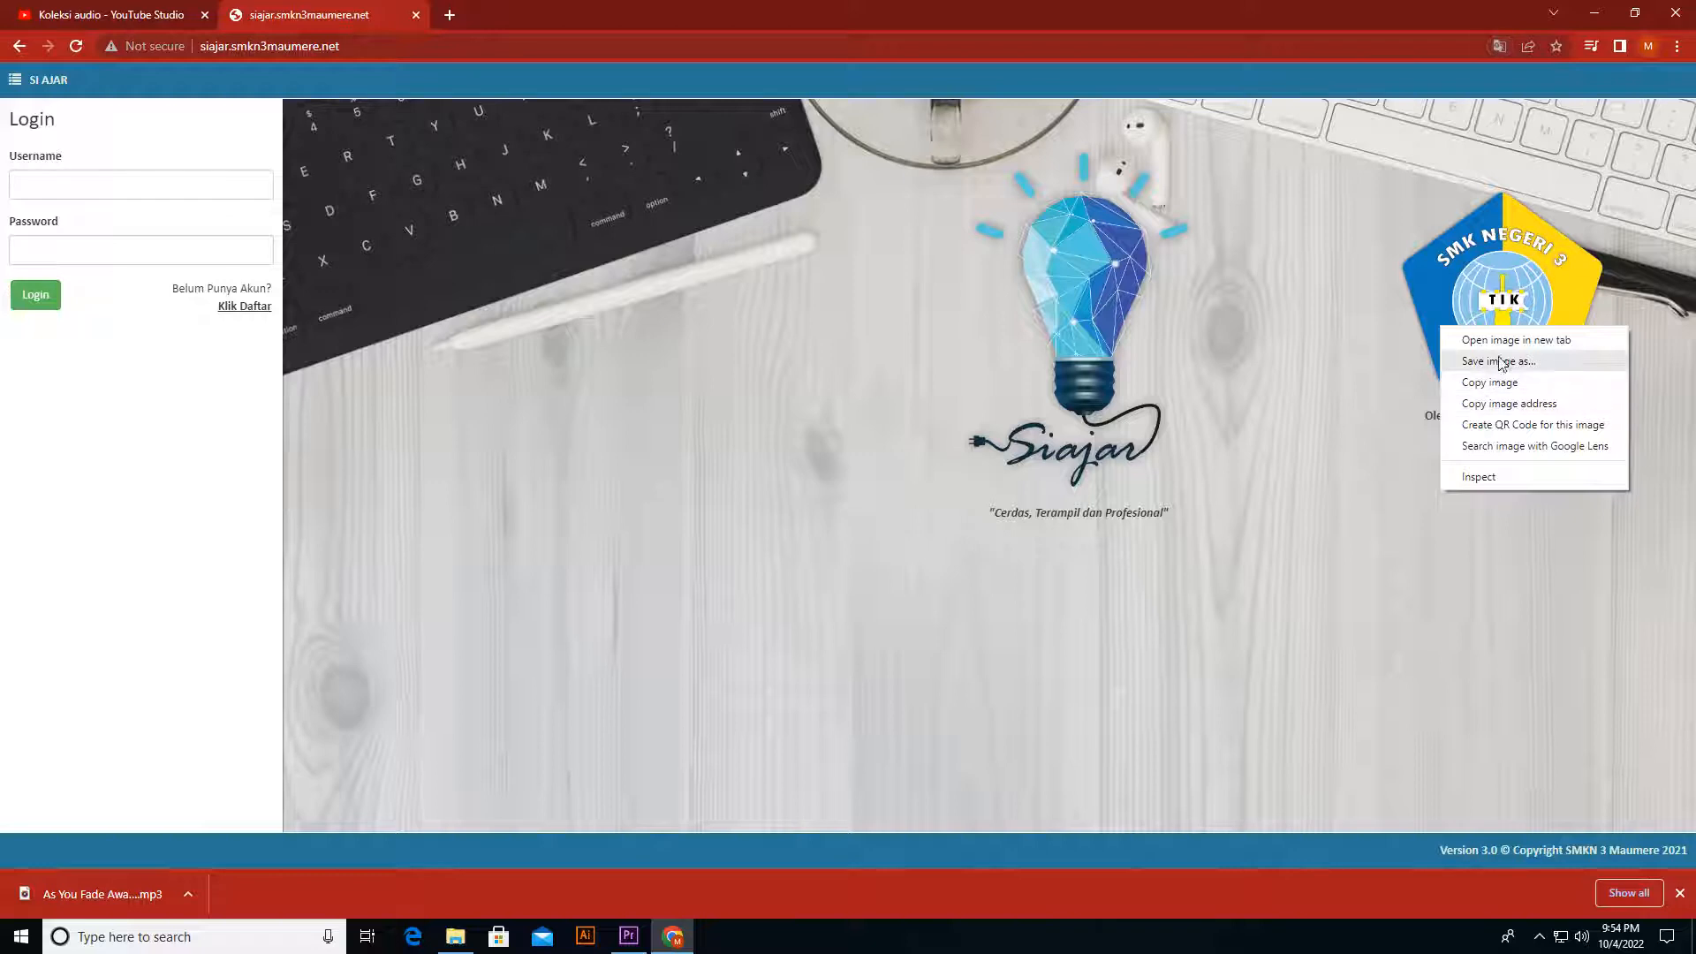
{"action": "left_click", "coordinate": [1498, 362]}
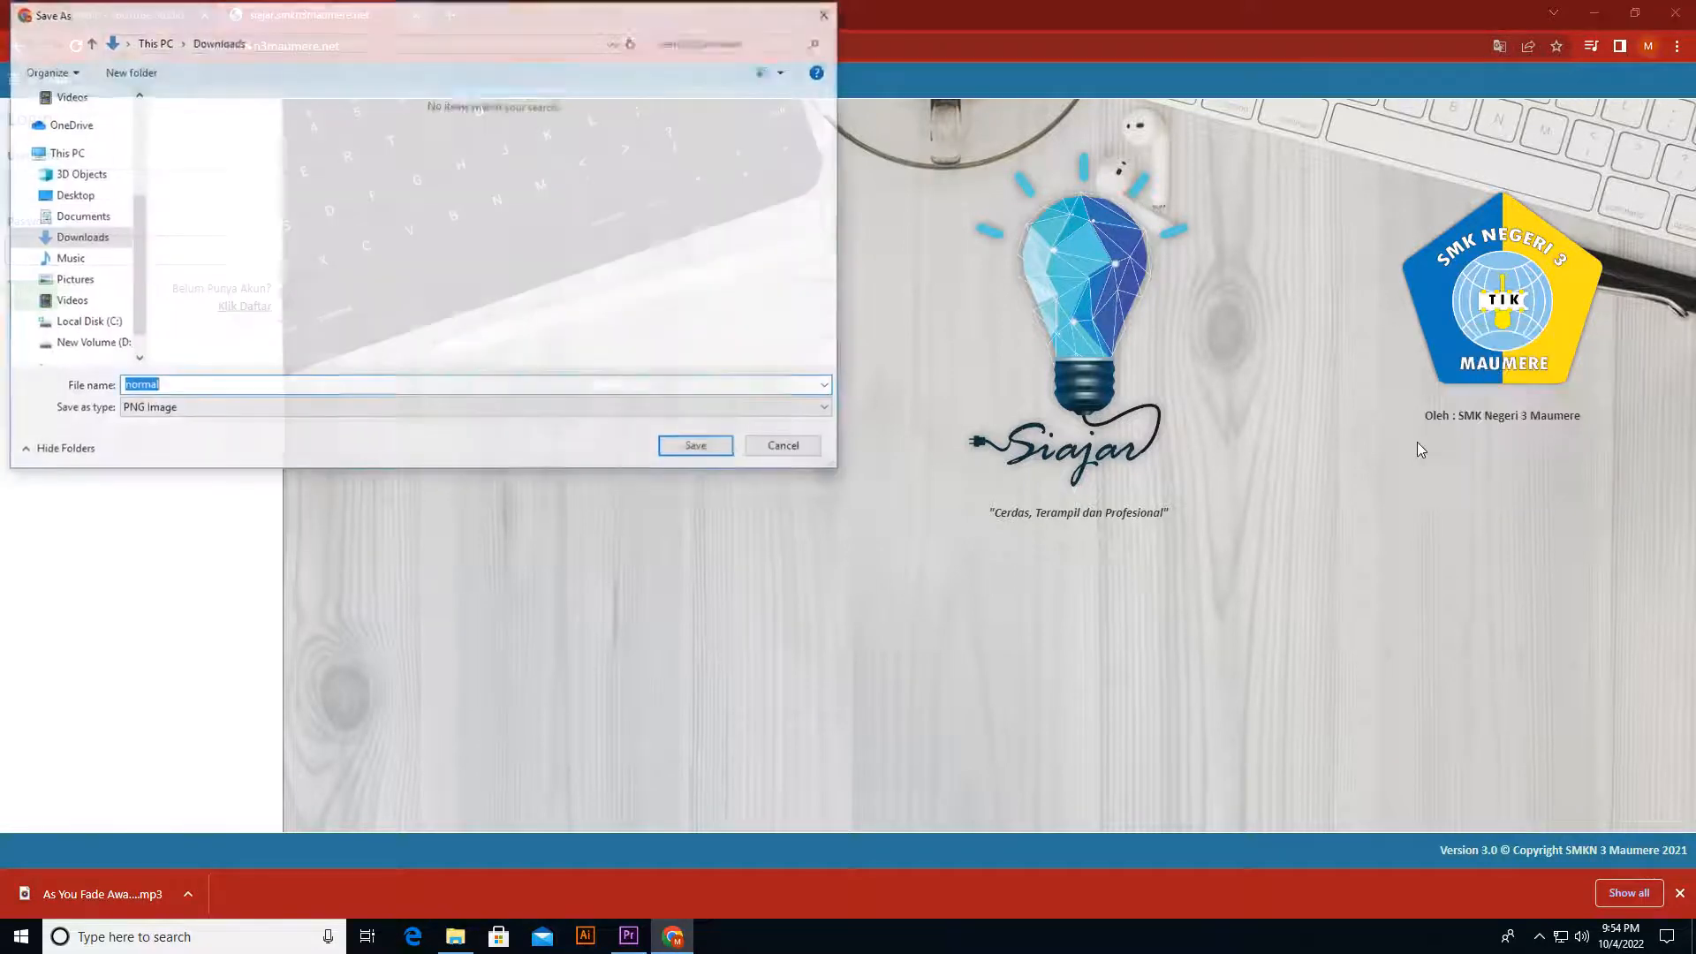
{"action": "left_click", "coordinate": [694, 447]}
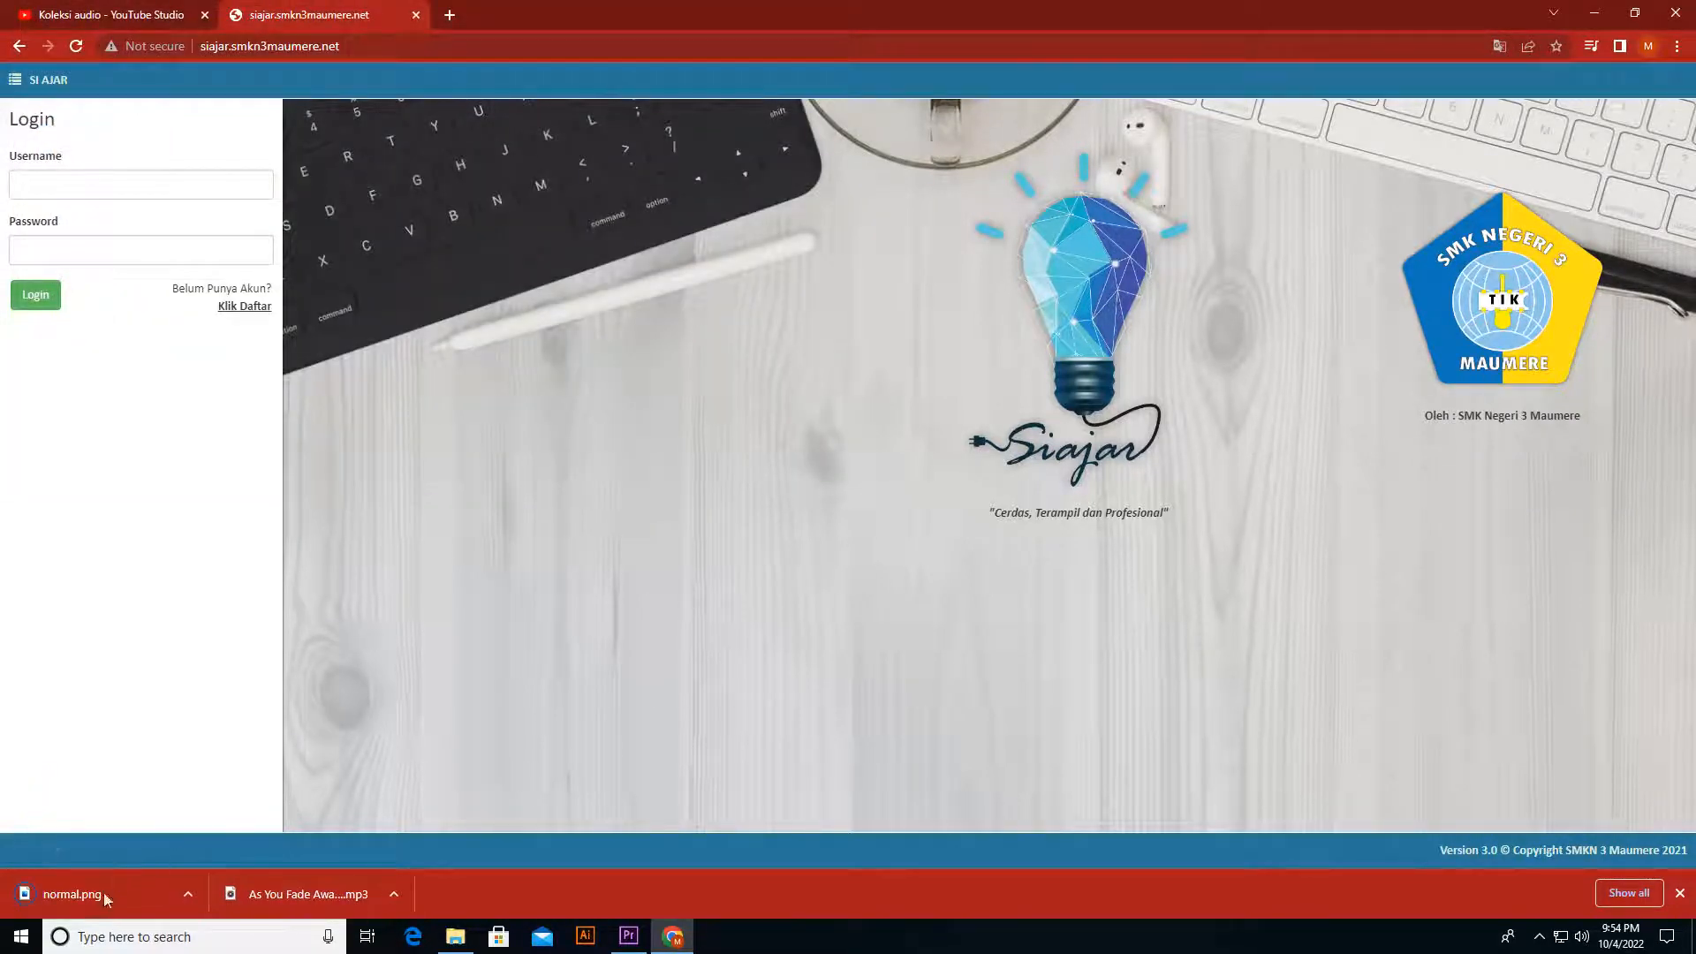
{"action": "left_click_drag", "start_coordinate": [641, 943], "coordinate": [438, 834]}
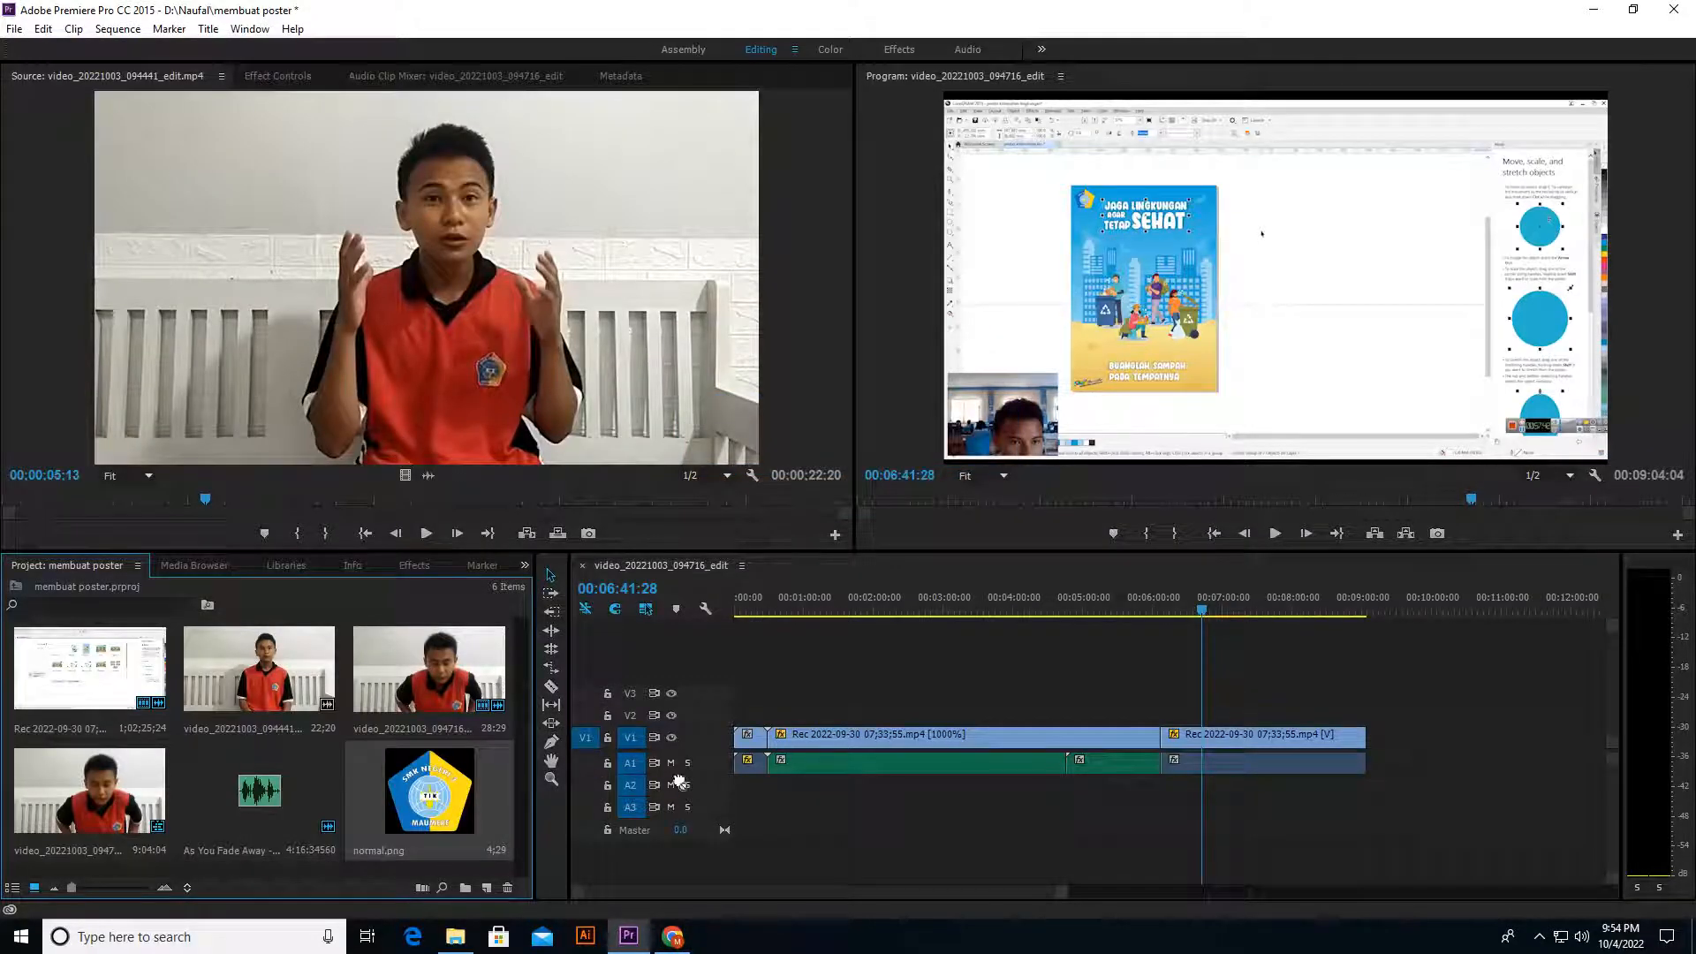
Step: Place the logo on V2 at the sequence start, then shrink it into the upper-right corner of the video frame
{"action": "left_click_drag", "start_coordinate": [678, 780], "coordinate": [738, 718]}
{"action": "left_click", "coordinate": [737, 608]}
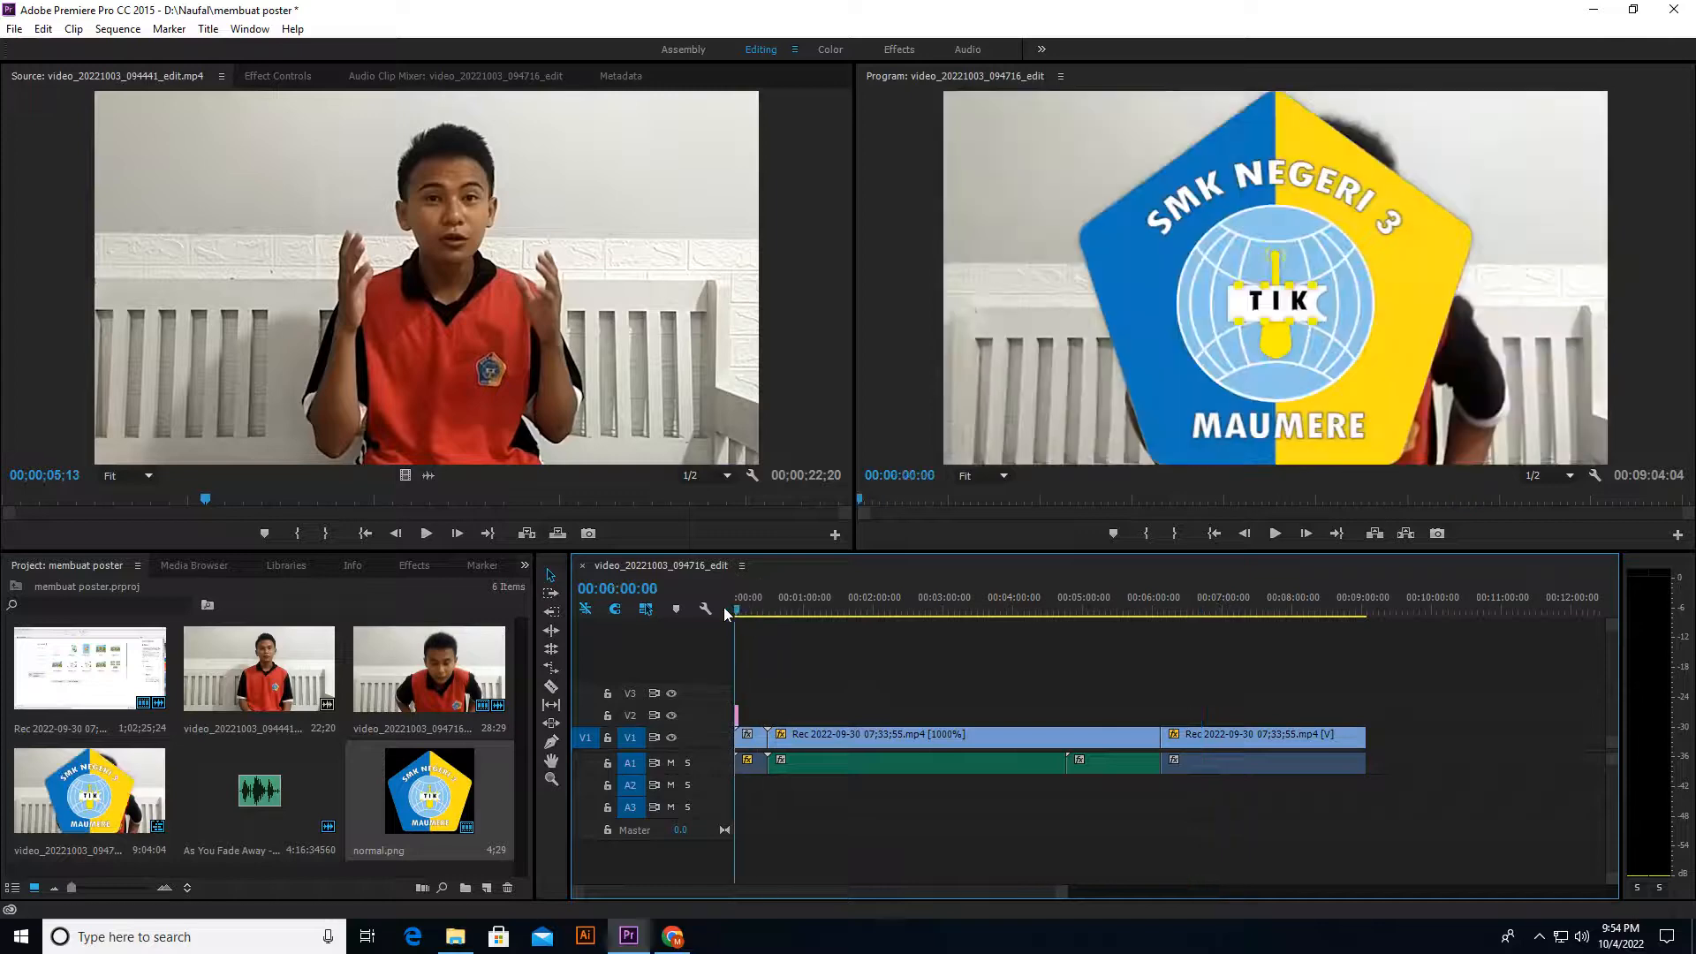
{"action": "double_click", "coordinate": [1242, 247]}
{"action": "left_click_drag", "start_coordinate": [1070, 276], "coordinate": [1567, 155]}
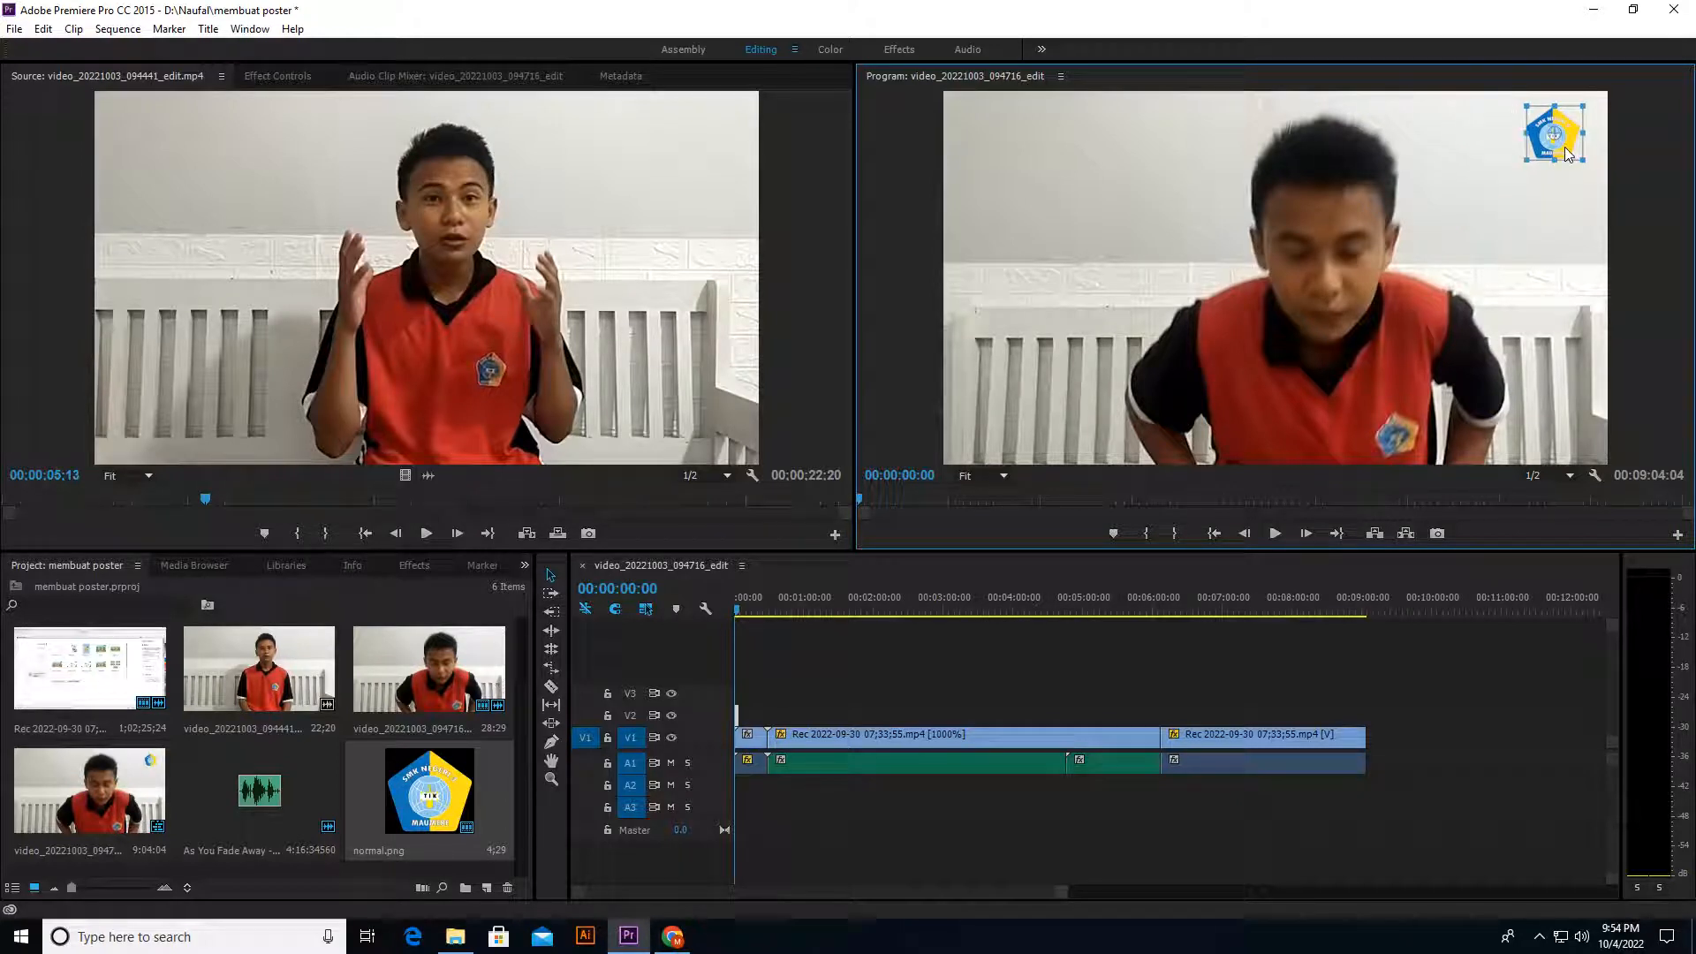
{"action": "left_click", "coordinate": [1645, 179]}
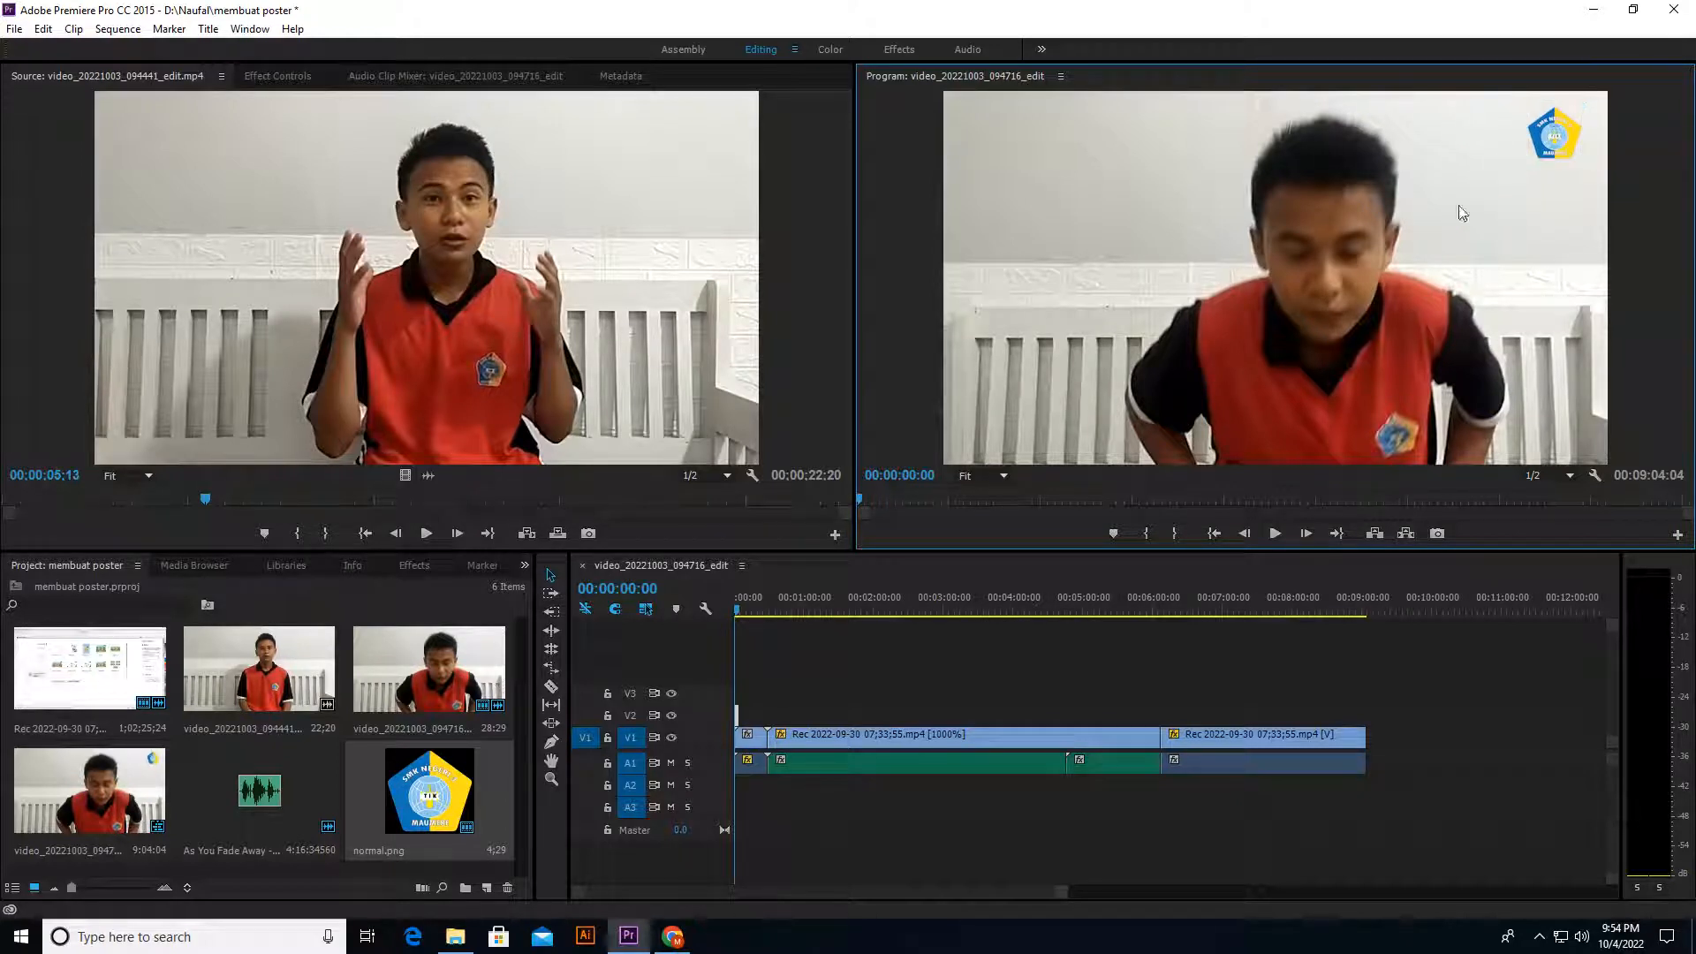
Step: Duplicate the logo clip end to end on V2 until the copies reach about 00:01:15
{"action": "left_click", "coordinate": [739, 723]}
{"action": "scroll", "coordinate": [740, 724], "scroll_direction": "up", "scroll_amount": 3}
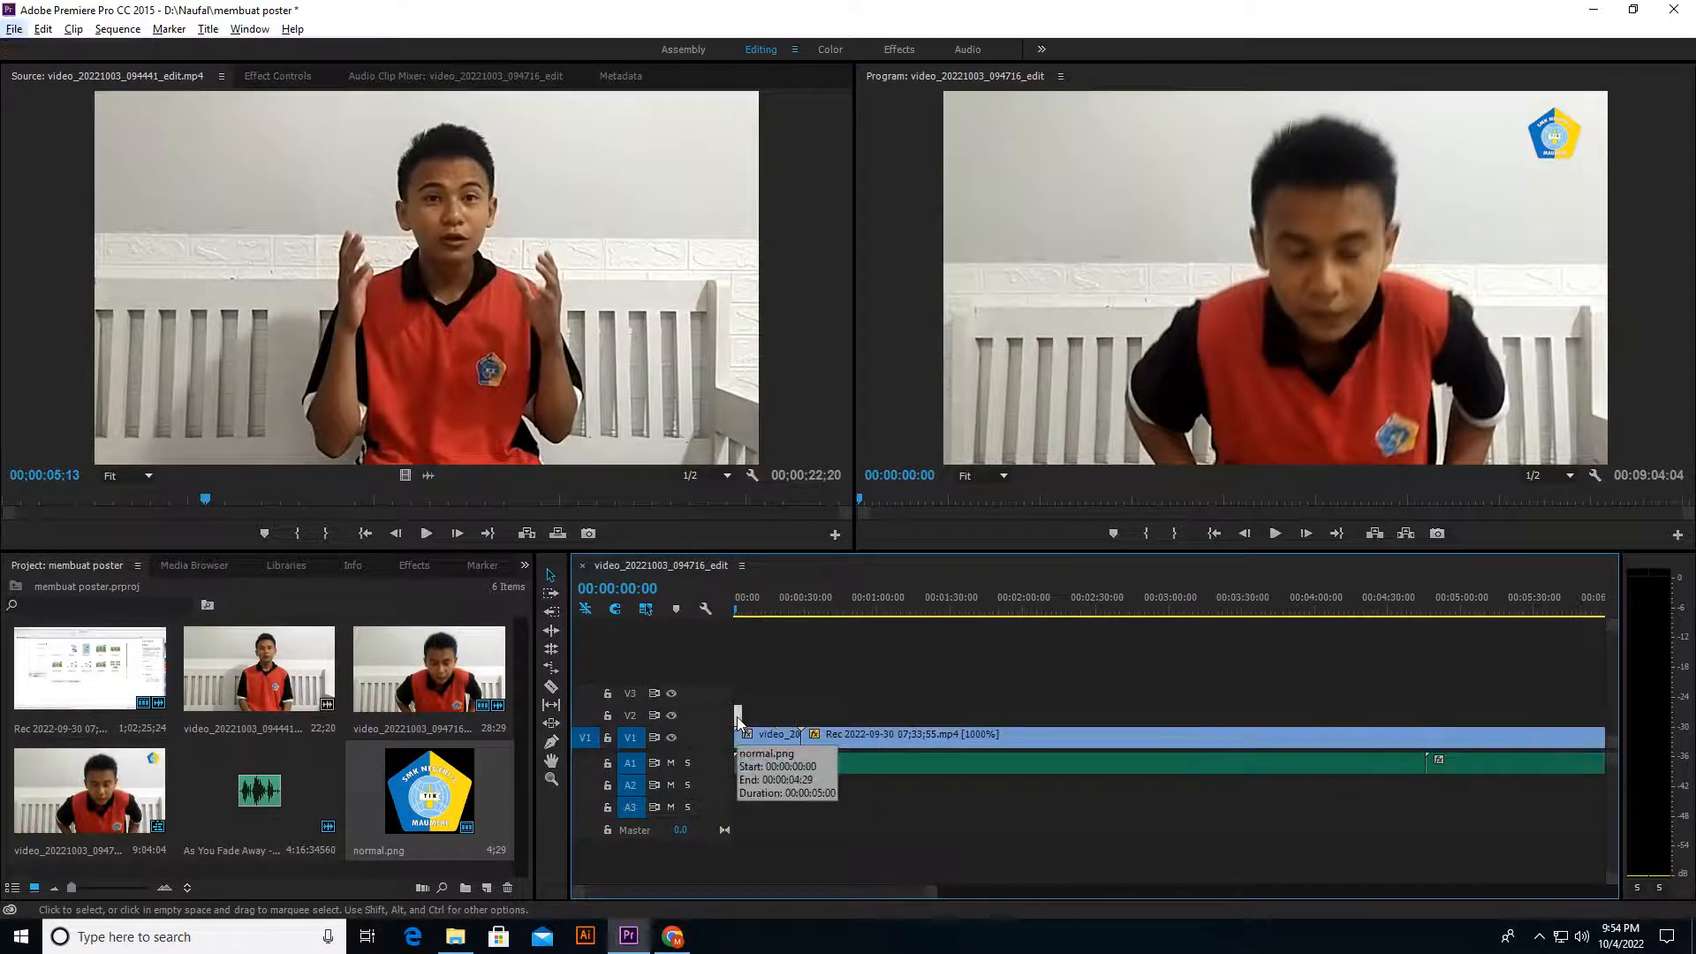
{"action": "mouse_move", "coordinate": [739, 718]}
{"action": "left_mouse_down"}
{"action": "mouse_move", "coordinate": [765, 717]}
{"action": "mouse_move", "coordinate": [750, 724]}
{"action": "left_mouse_up"}
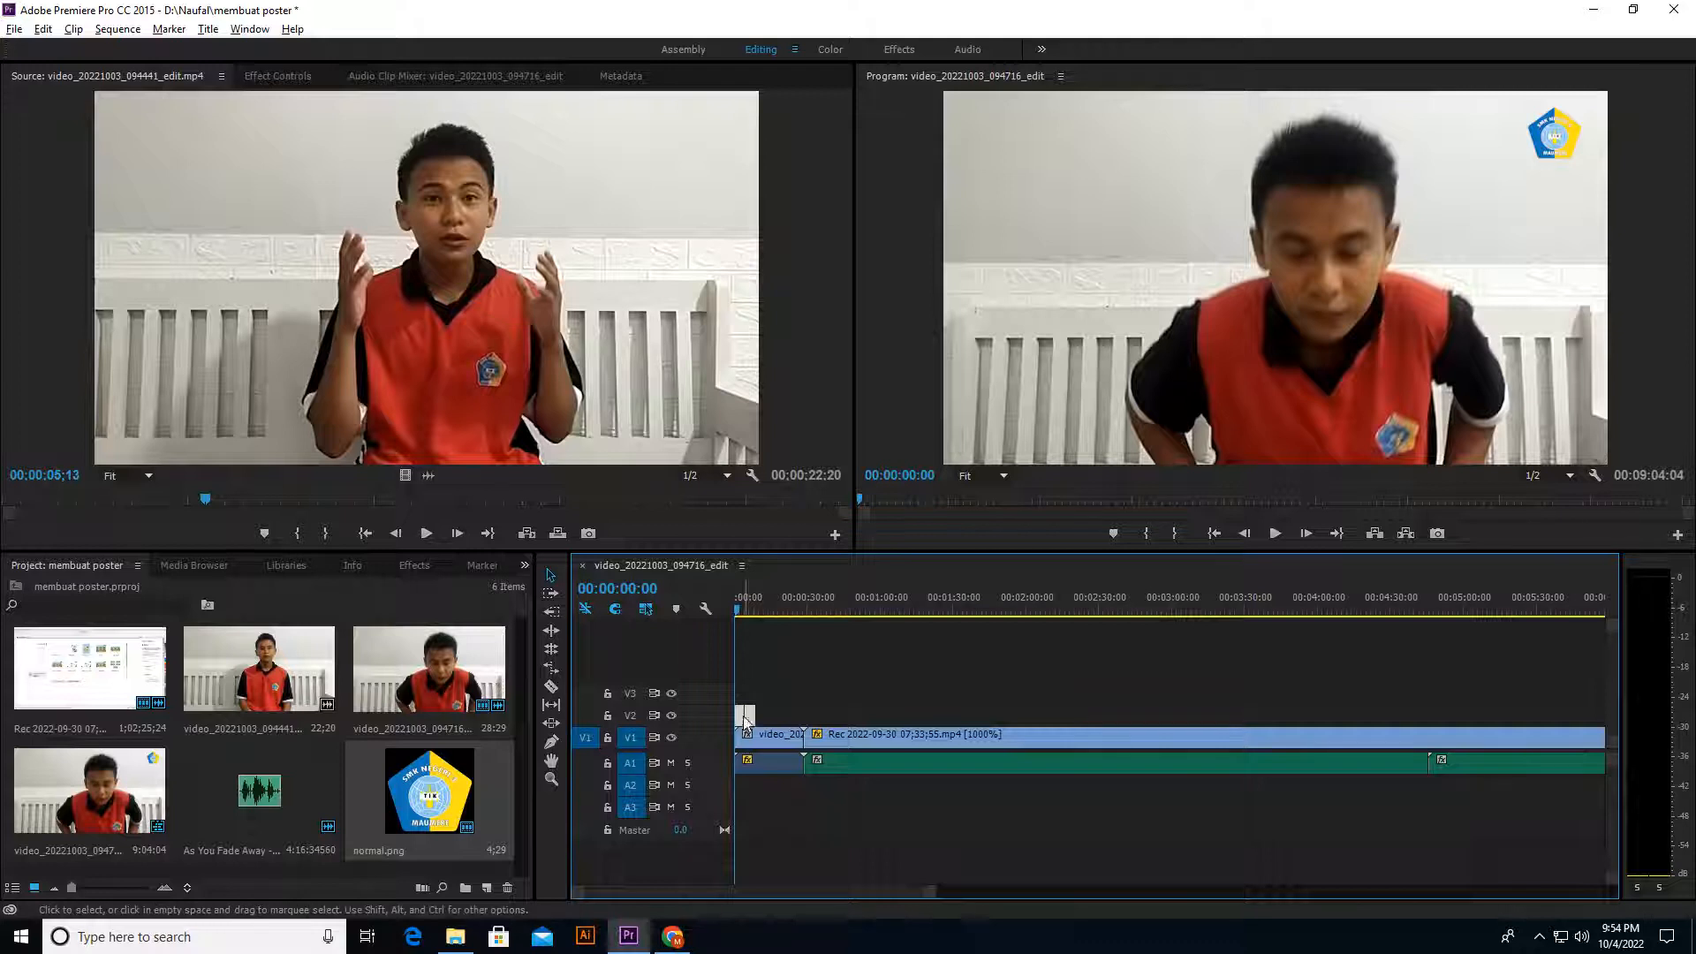
{"action": "left_click_drag", "start_coordinate": [740, 720], "coordinate": [789, 722]}
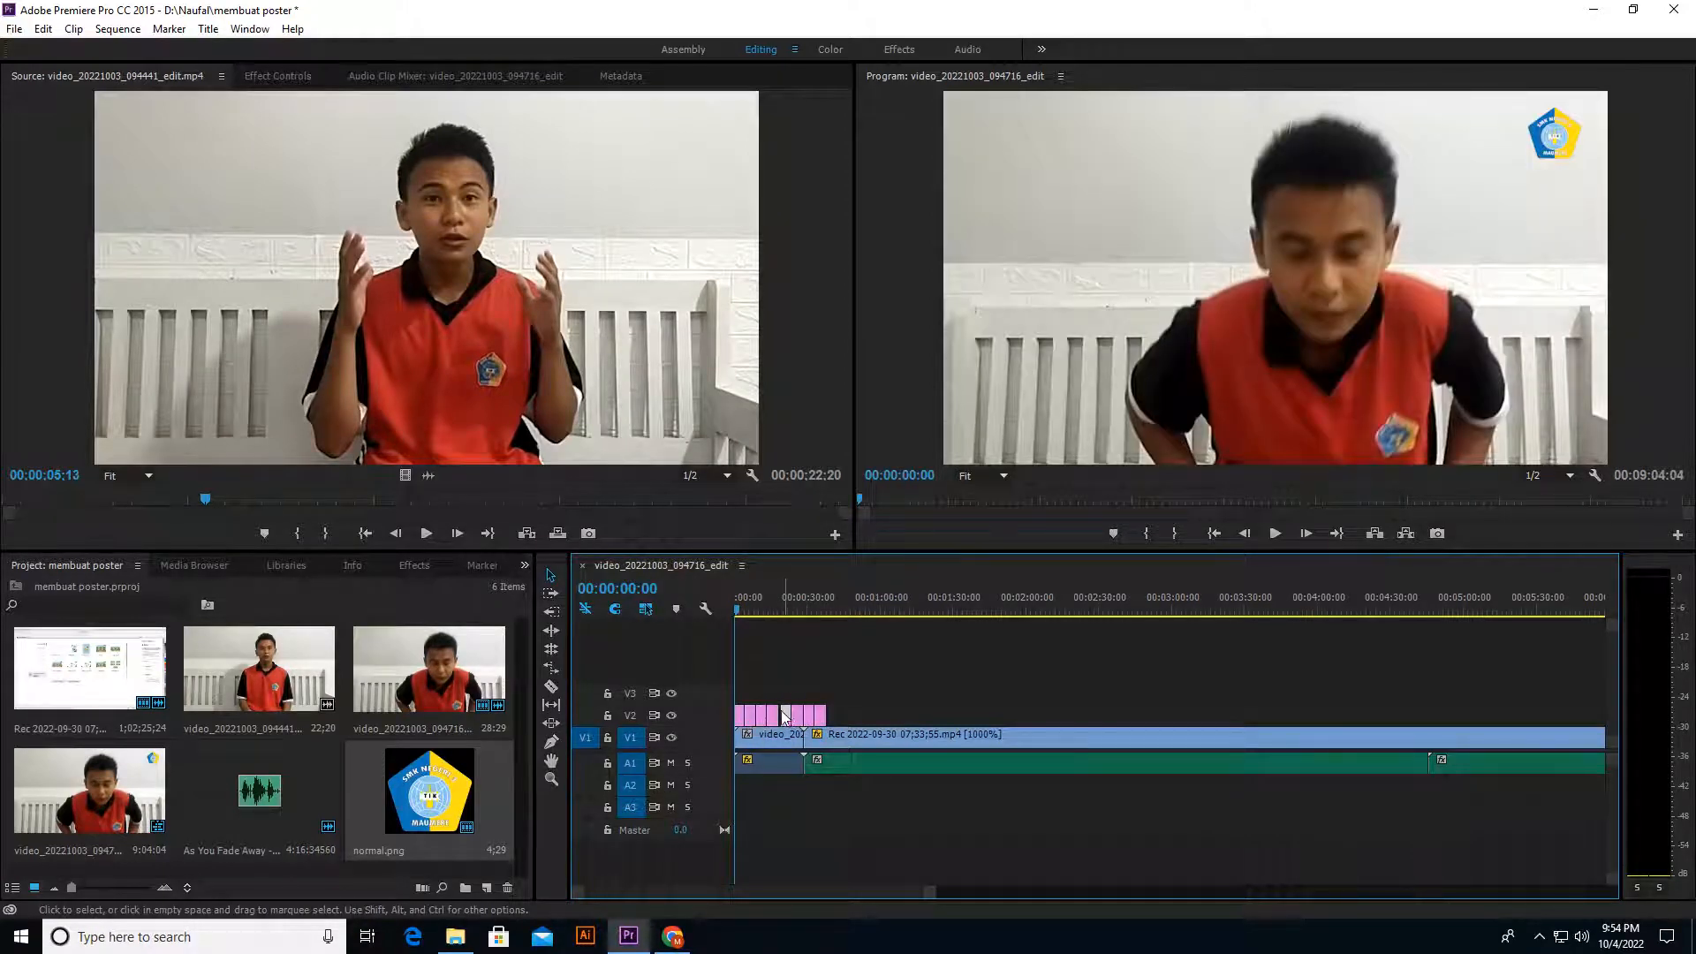
{"action": "left_click_drag", "start_coordinate": [785, 717], "coordinate": [813, 717]}
{"action": "left_click_drag", "start_coordinate": [798, 722], "coordinate": [796, 721]}
{"action": "left_click", "coordinate": [834, 715]}
{"action": "mouse_move", "coordinate": [841, 717]}
{"action": "left_mouse_down"}
{"action": "mouse_move", "coordinate": [765, 720]}
{"action": "mouse_move", "coordinate": [830, 717]}
{"action": "left_mouse_up"}
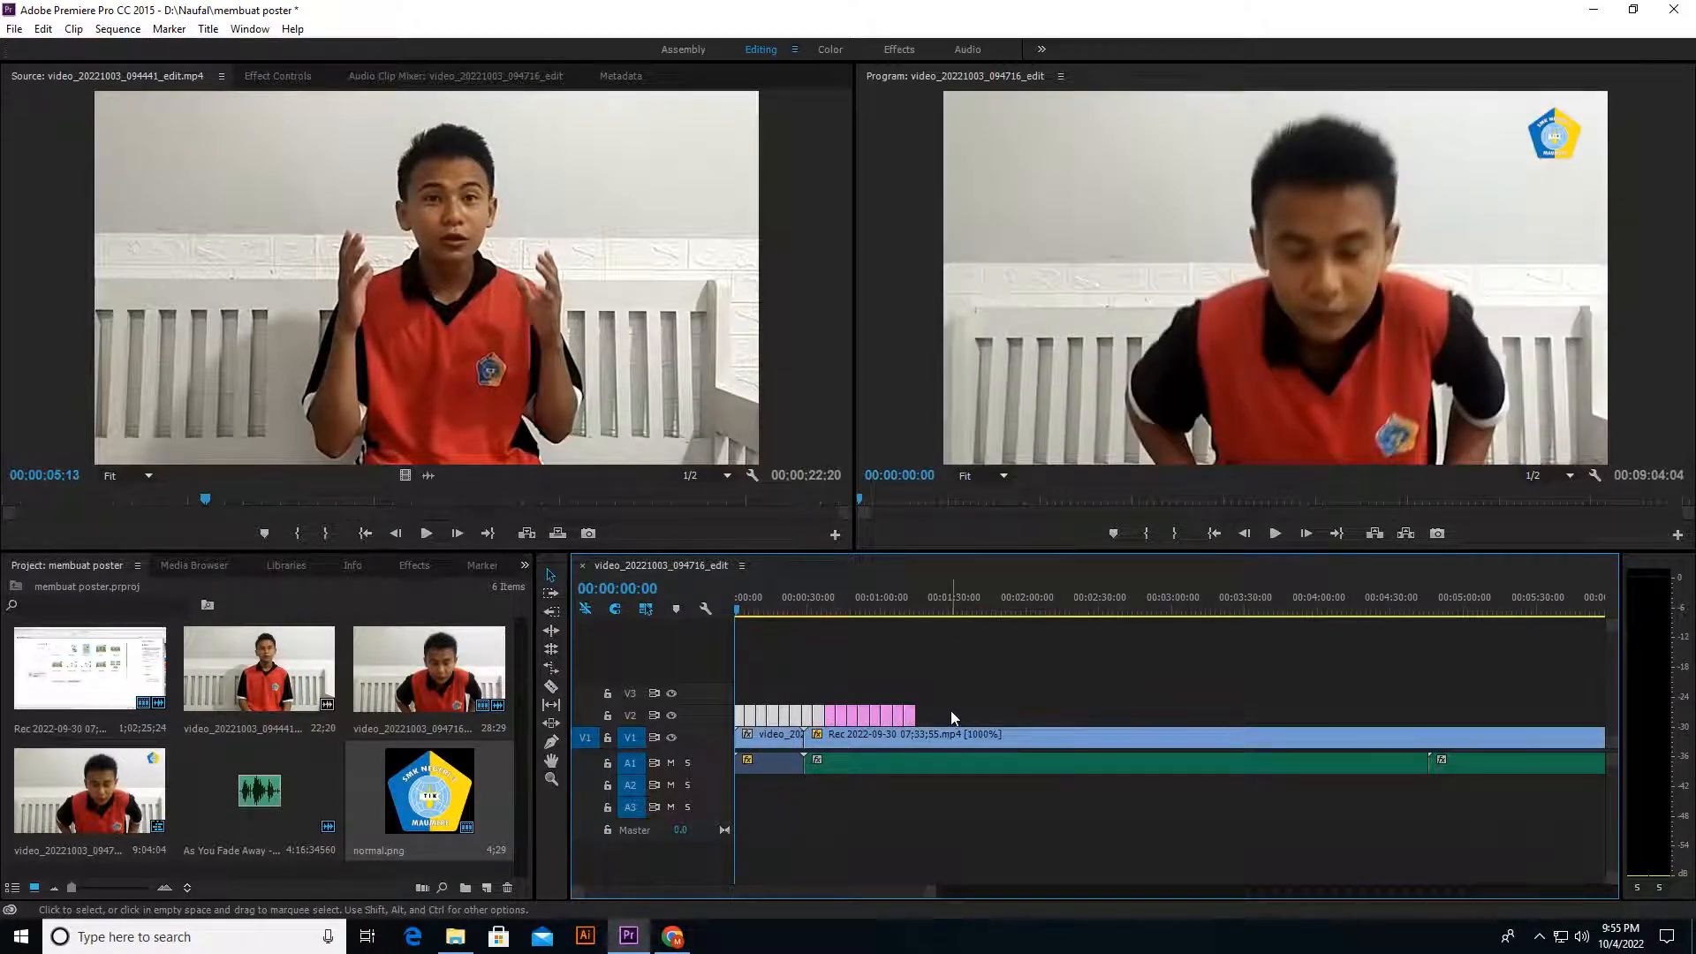
Step: Duplicate the run of logo clips on V2 to extend the logo to about 00:02:28
{"action": "left_click_drag", "start_coordinate": [950, 710], "coordinate": [759, 684]}
{"action": "key", "text": "minus"}
{"action": "left_click", "coordinate": [789, 704]}
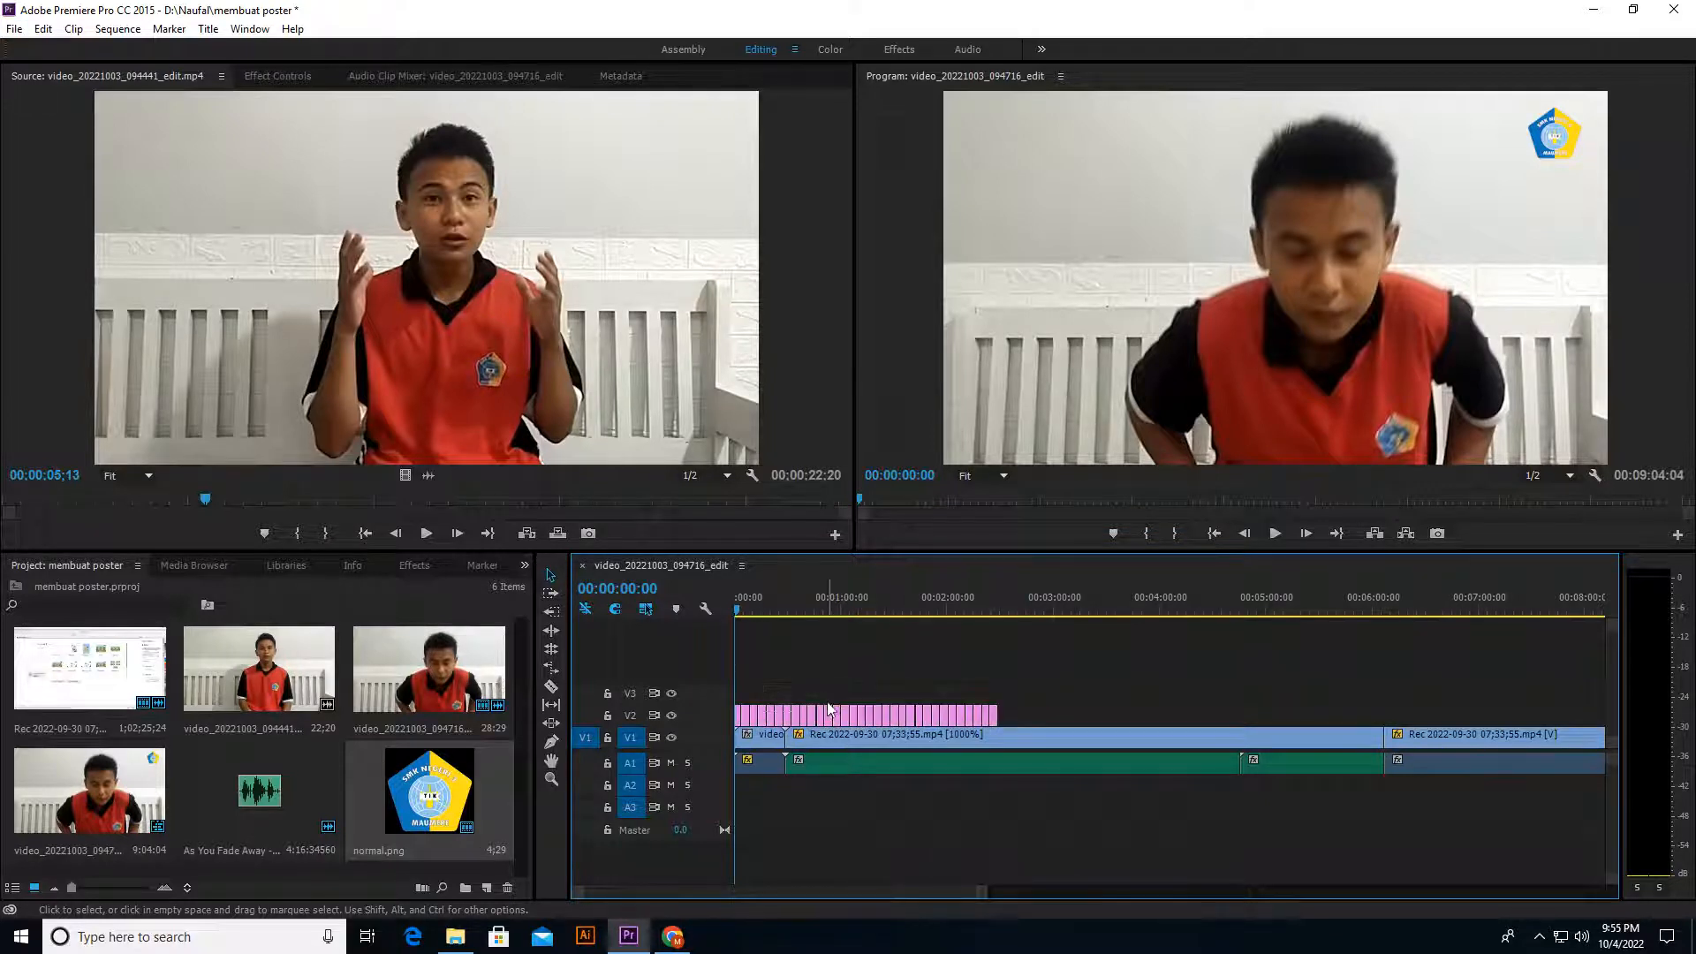
{"action": "scroll", "coordinate": [770, 720], "scroll_direction": "up", "scroll_amount": 3}
{"action": "scroll", "coordinate": [769, 720], "scroll_direction": "up", "scroll_amount": 1}
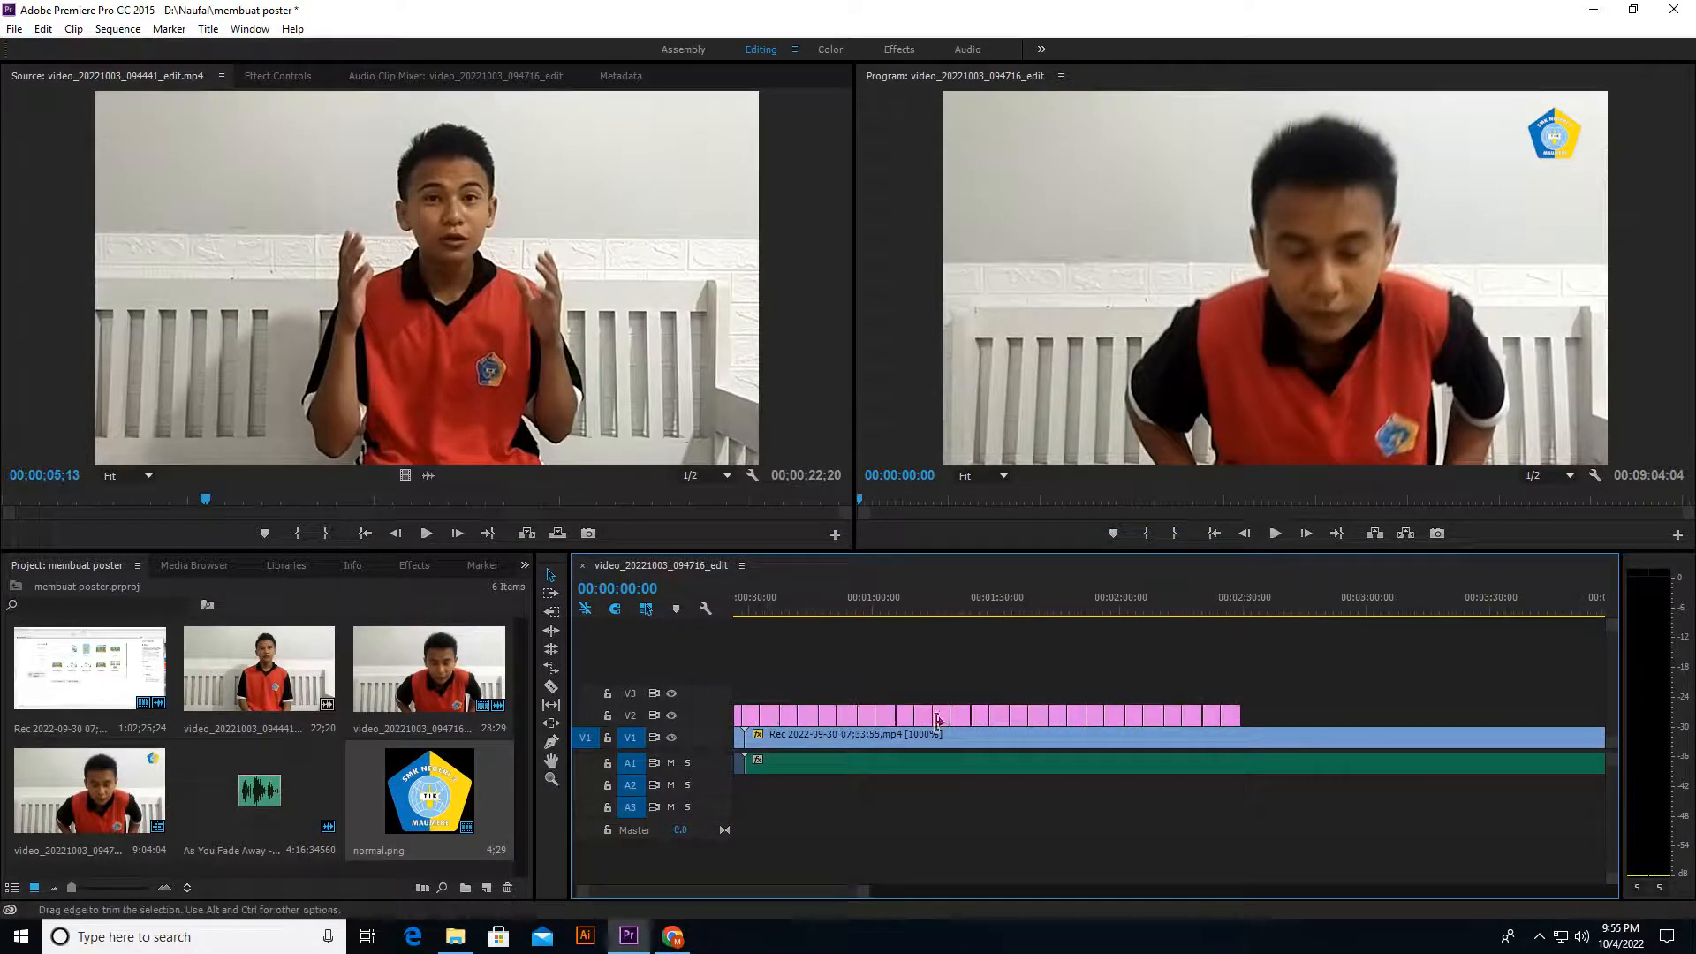
{"action": "left_click_drag", "start_coordinate": [902, 705], "coordinate": [1242, 706]}
{"action": "left_click_drag", "start_coordinate": [980, 720], "coordinate": [742, 707]}
{"action": "scroll", "coordinate": [1013, 693], "scroll_direction": "down", "scroll_amount": 3}
{"action": "scroll", "coordinate": [1012, 687], "scroll_direction": "down", "scroll_amount": 1}
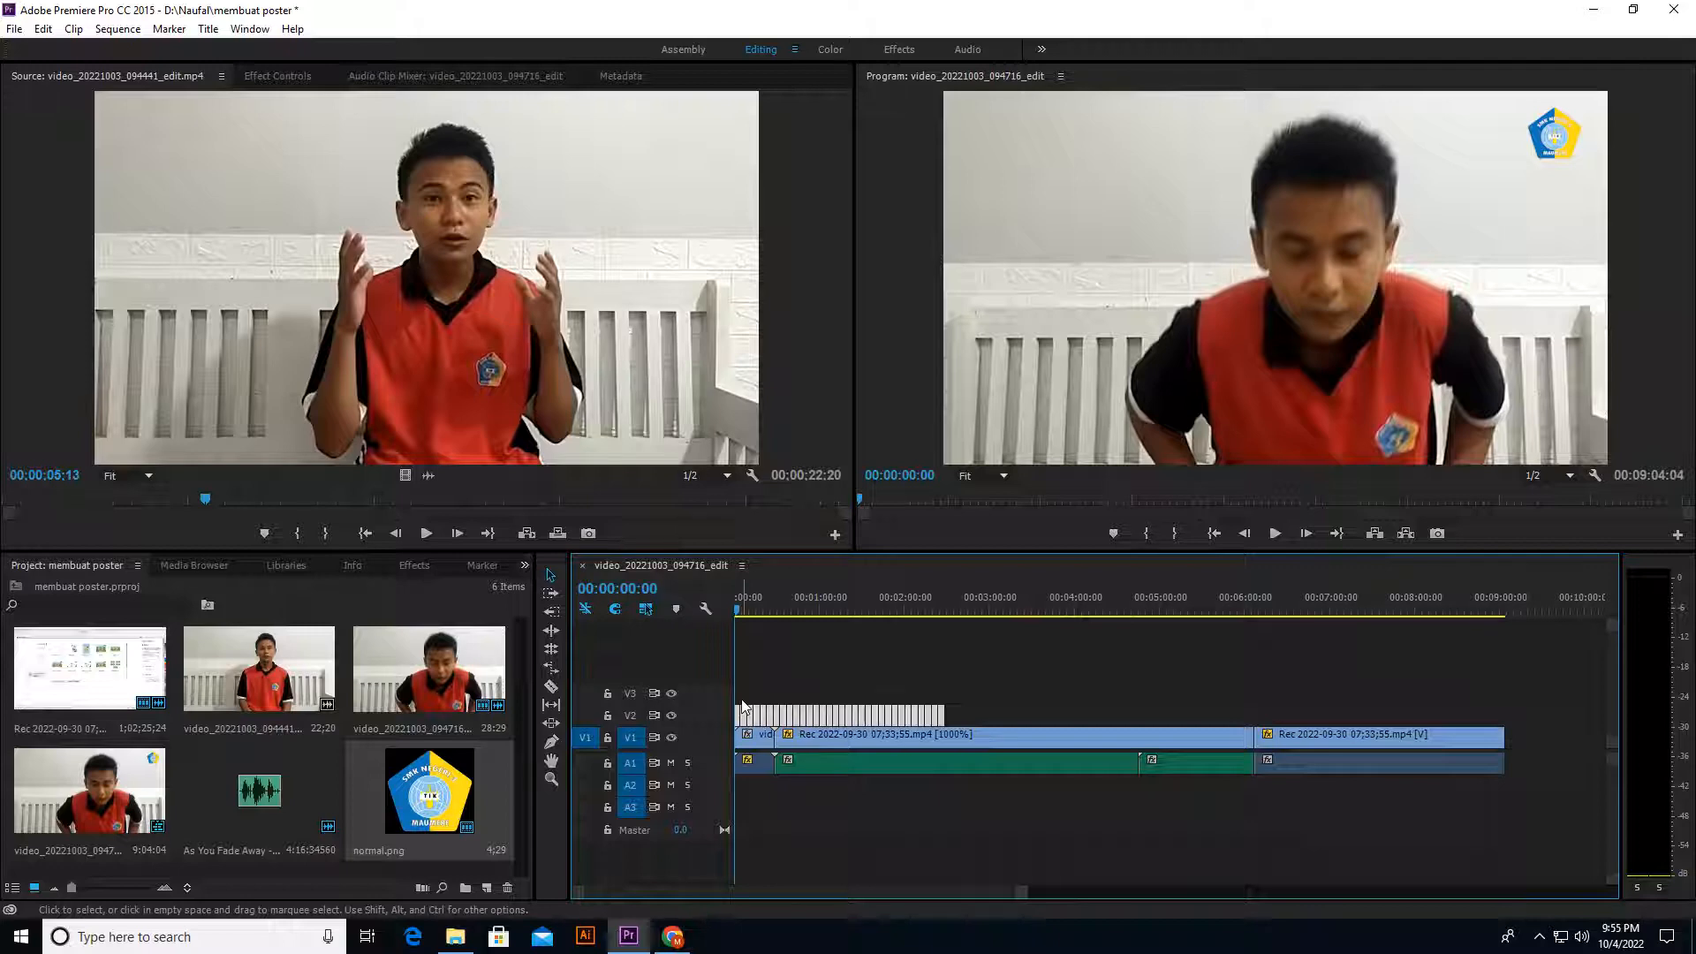
Step: Try to paste the copied logo clips at 00:02:28:09, where the logo run on V2 ends
{"action": "left_click", "coordinate": [948, 611]}
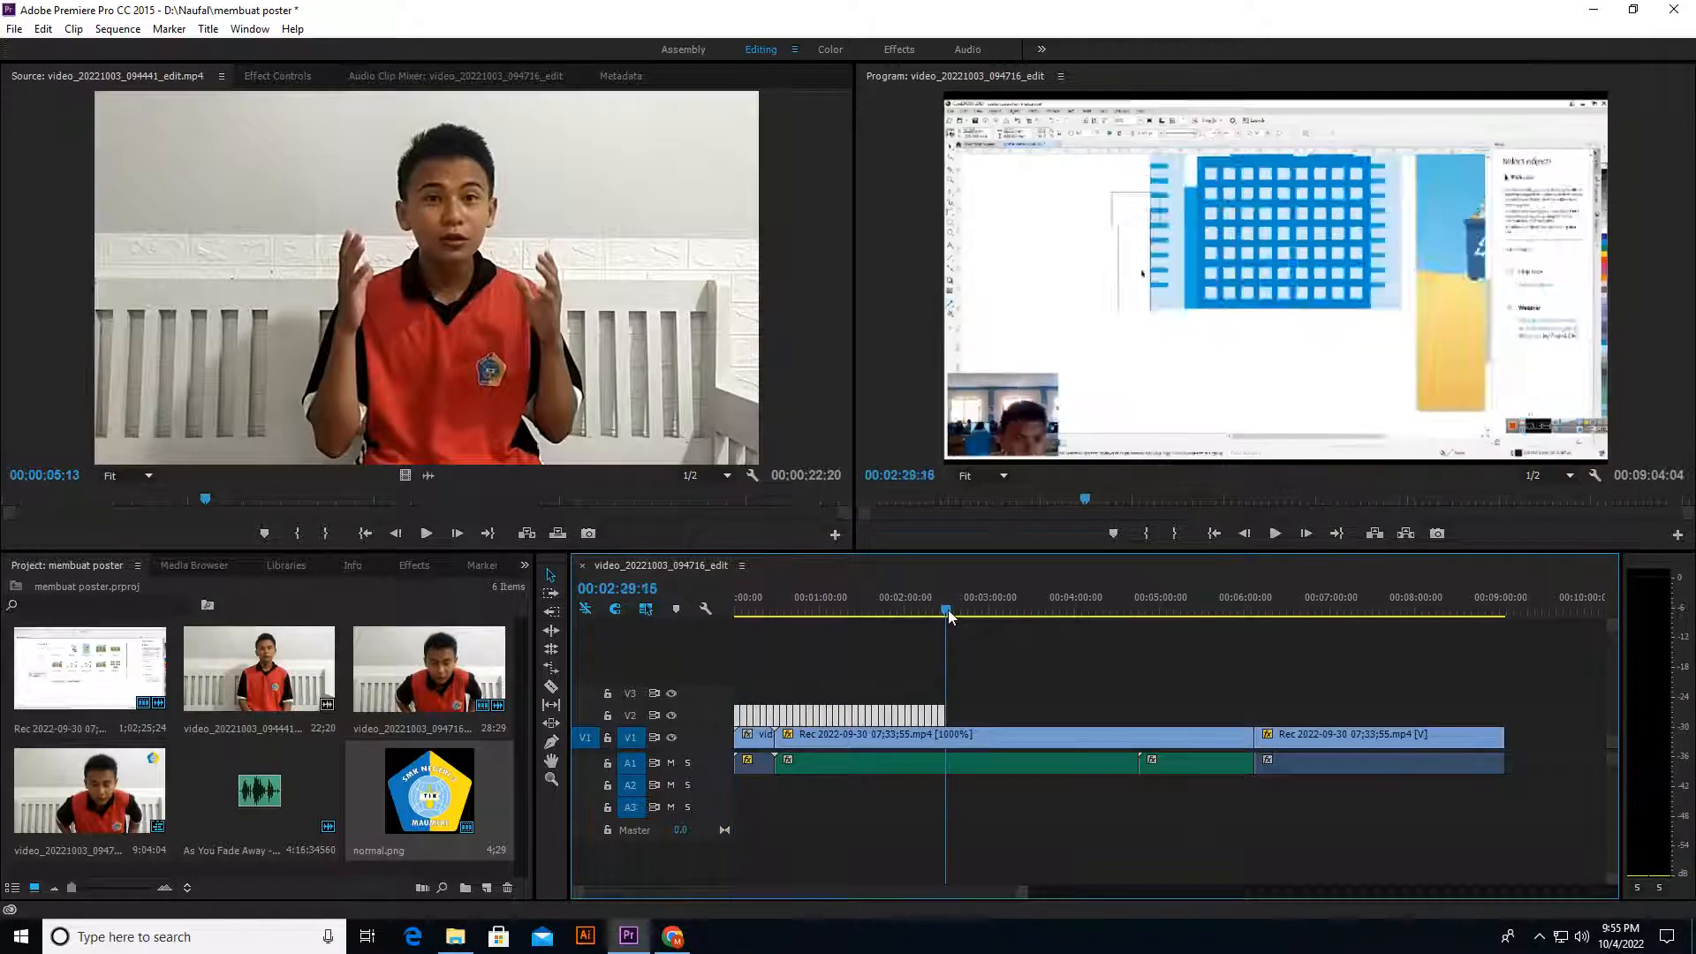
{"action": "left_click", "coordinate": [947, 609]}
{"action": "left_click", "coordinate": [947, 609]}
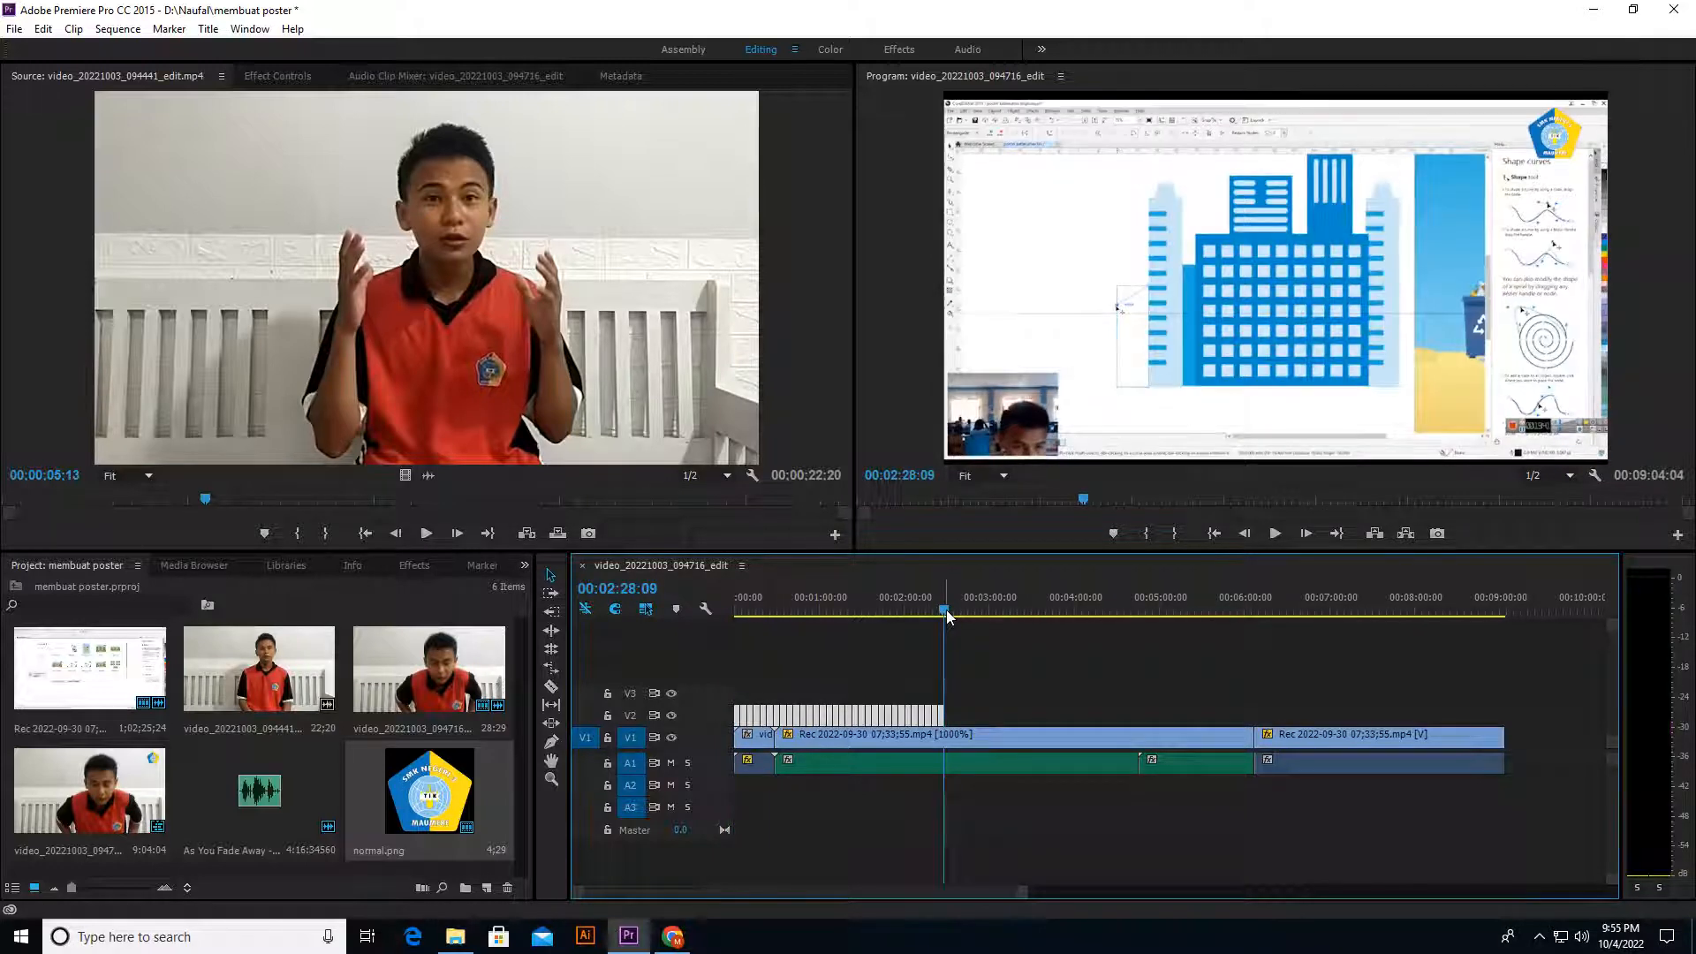
{"action": "key", "text": "ctrl+v"}
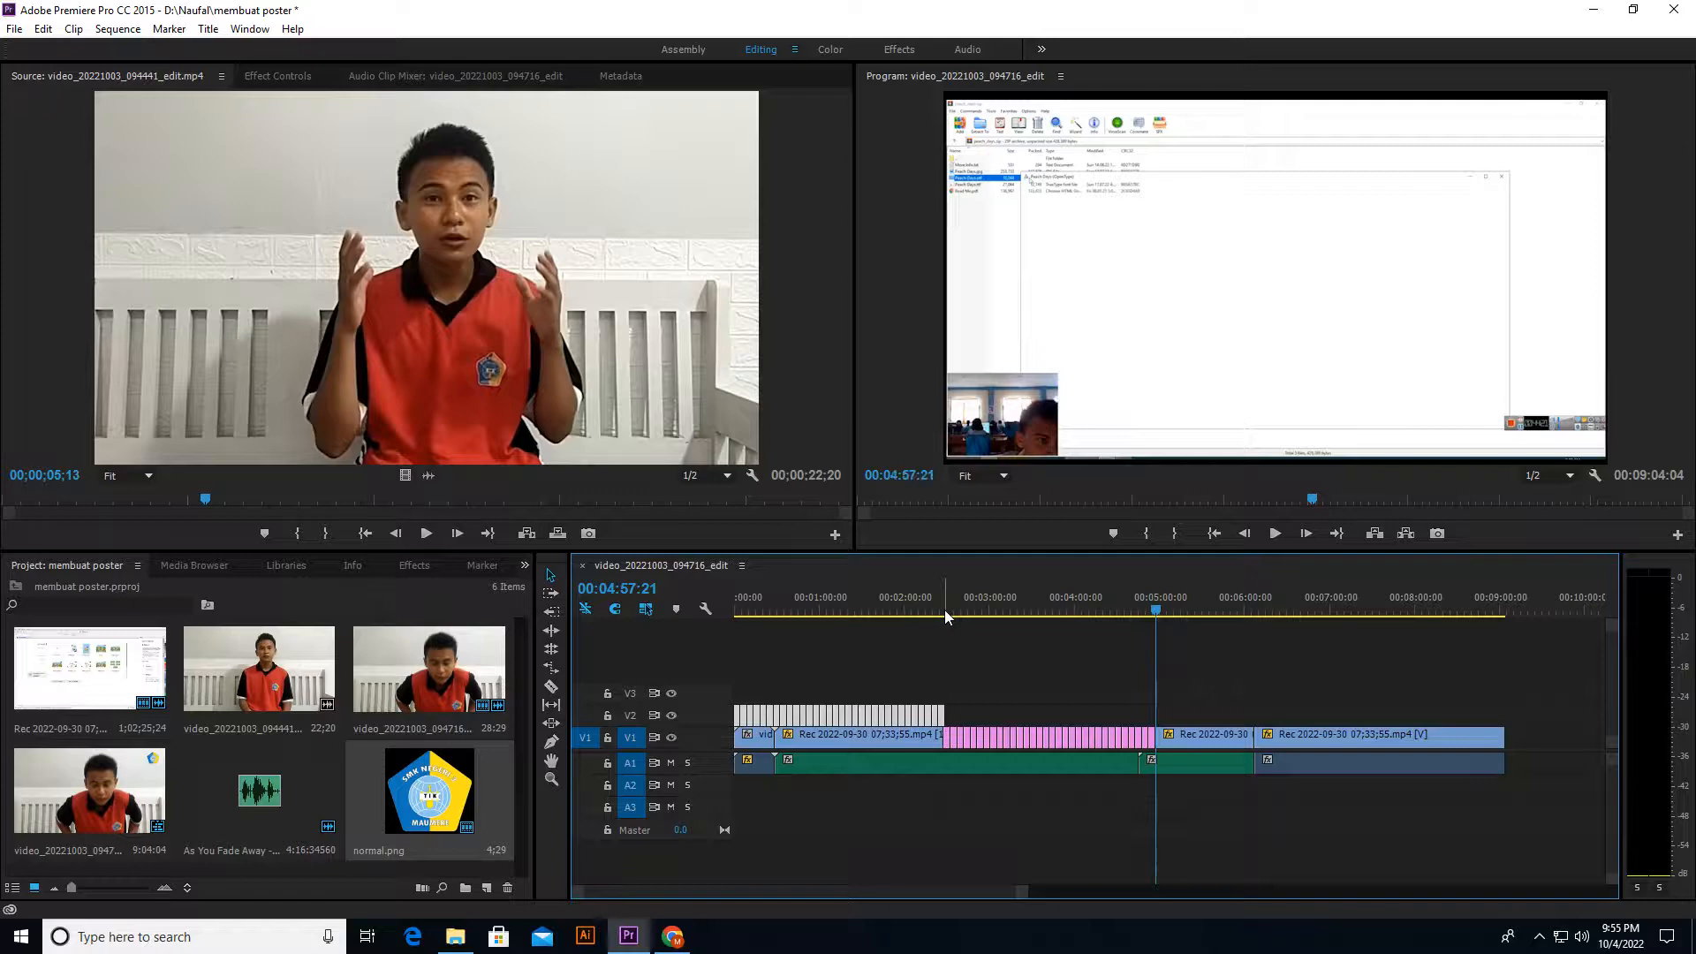
{"action": "key", "text": "ctrl+z"}
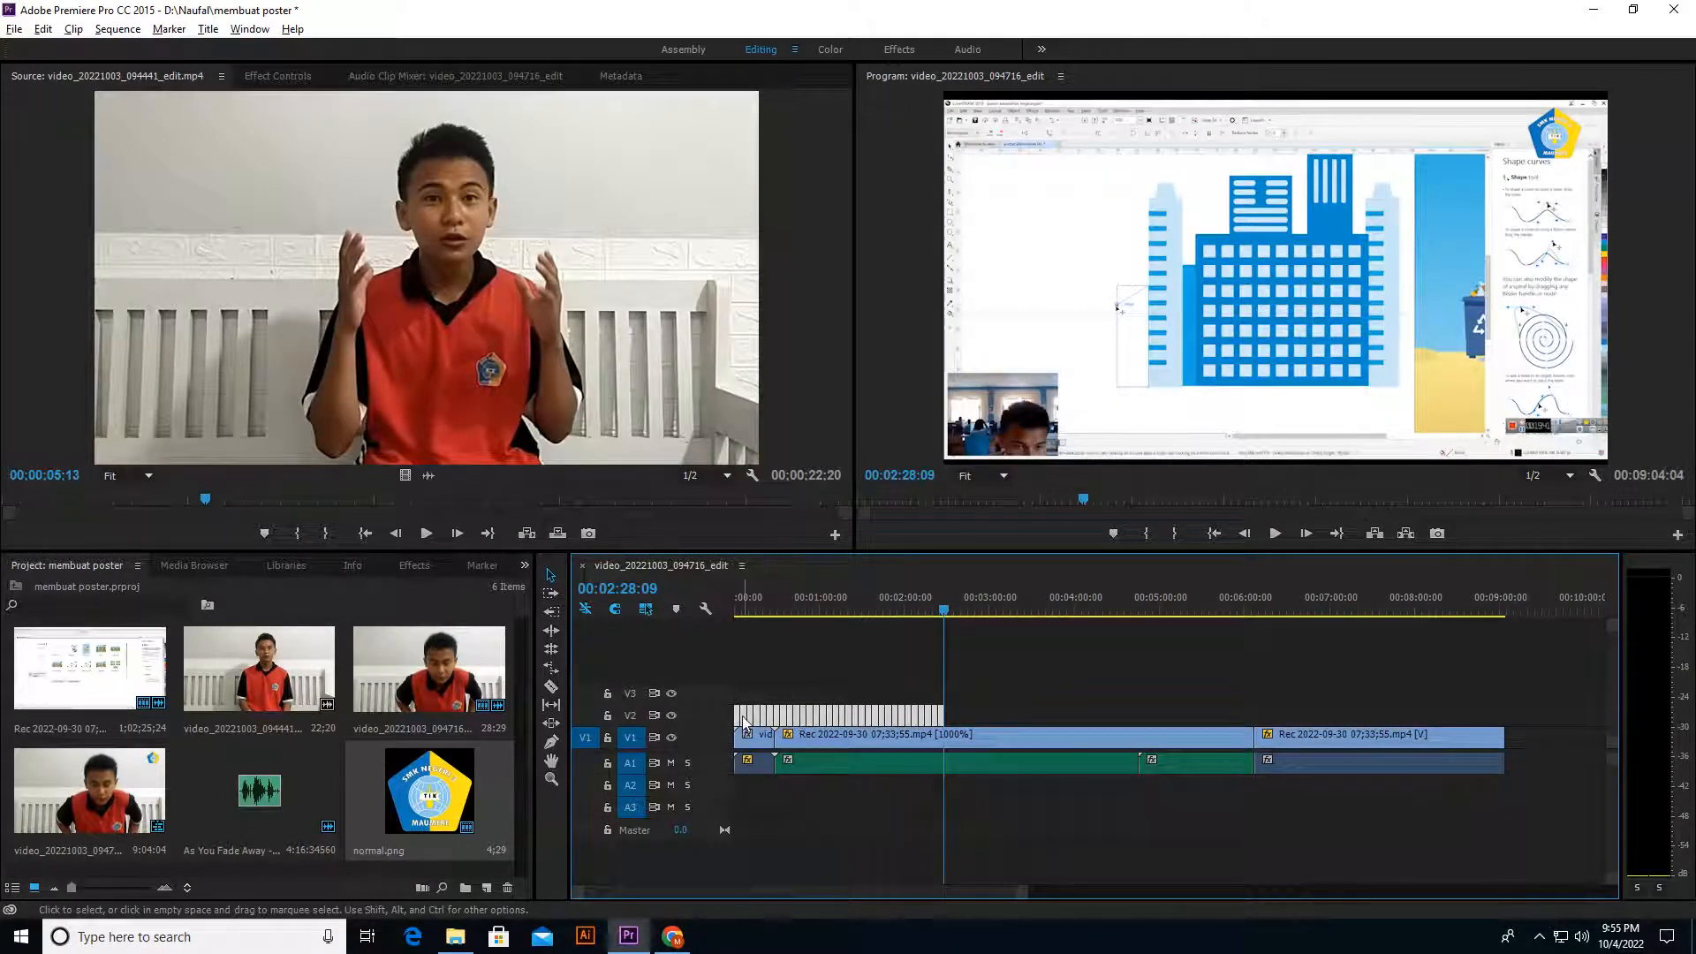
Step: Duplicate the logo run along V2 past the end of the last recording clip and delete the surplus copies beyond it
{"action": "key", "text": "ctrl+shift+z"}
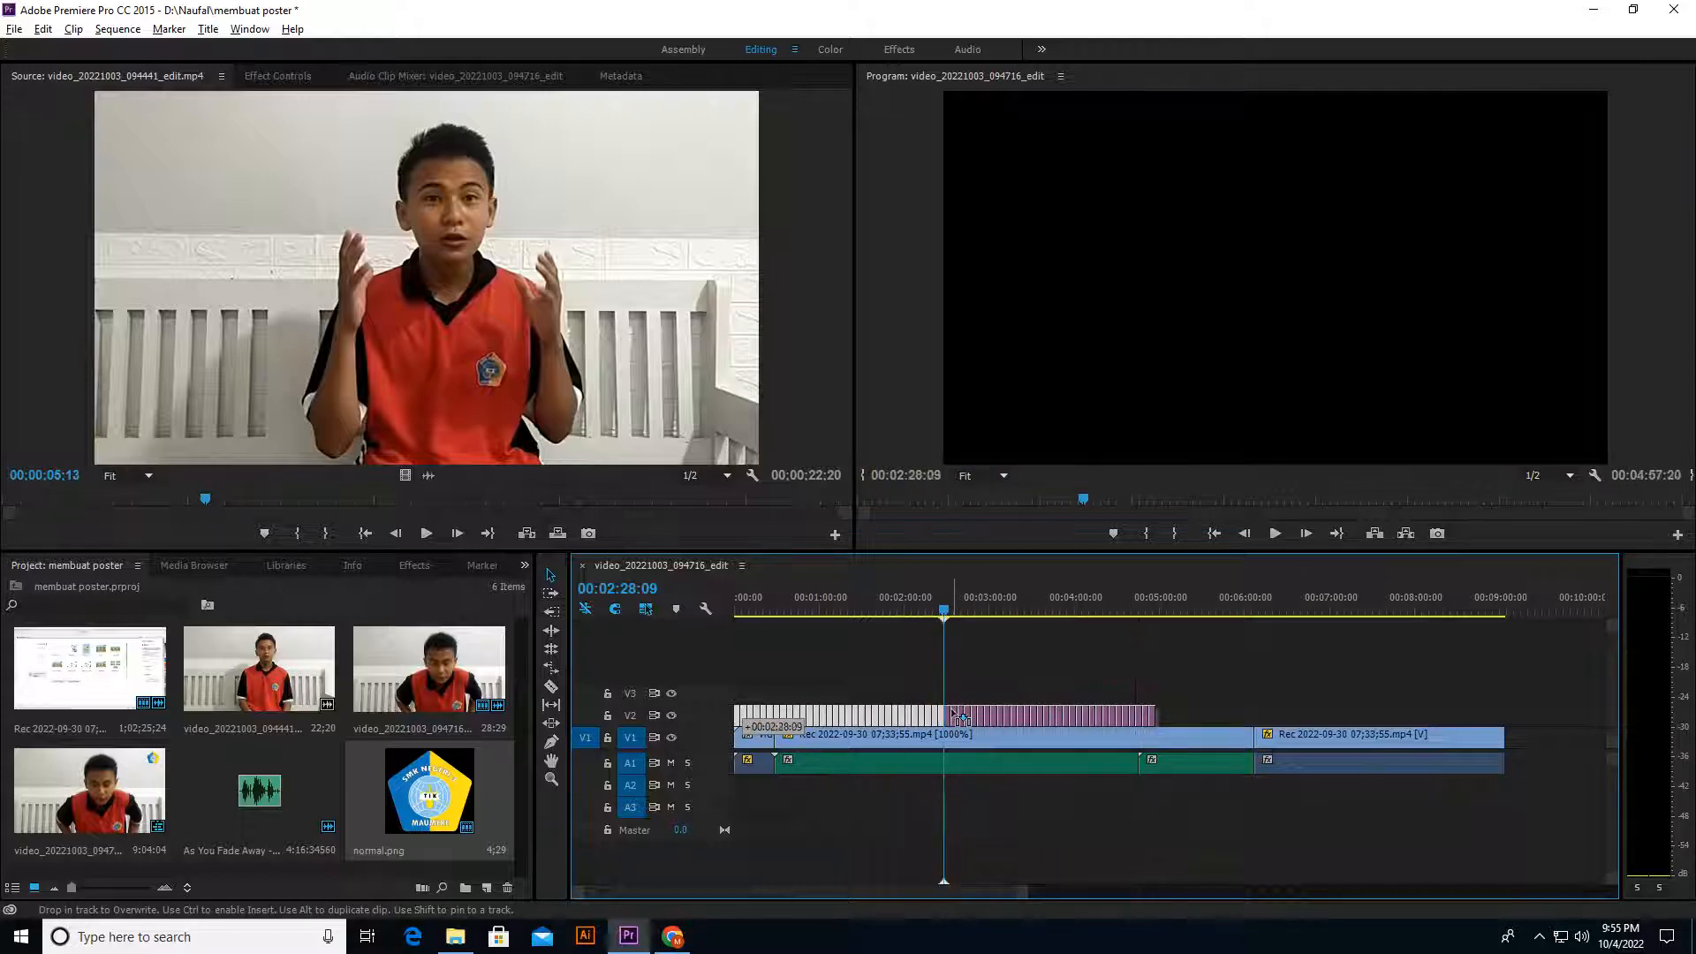
{"action": "left_click_drag", "start_coordinate": [943, 634], "coordinate": [1154, 623]}
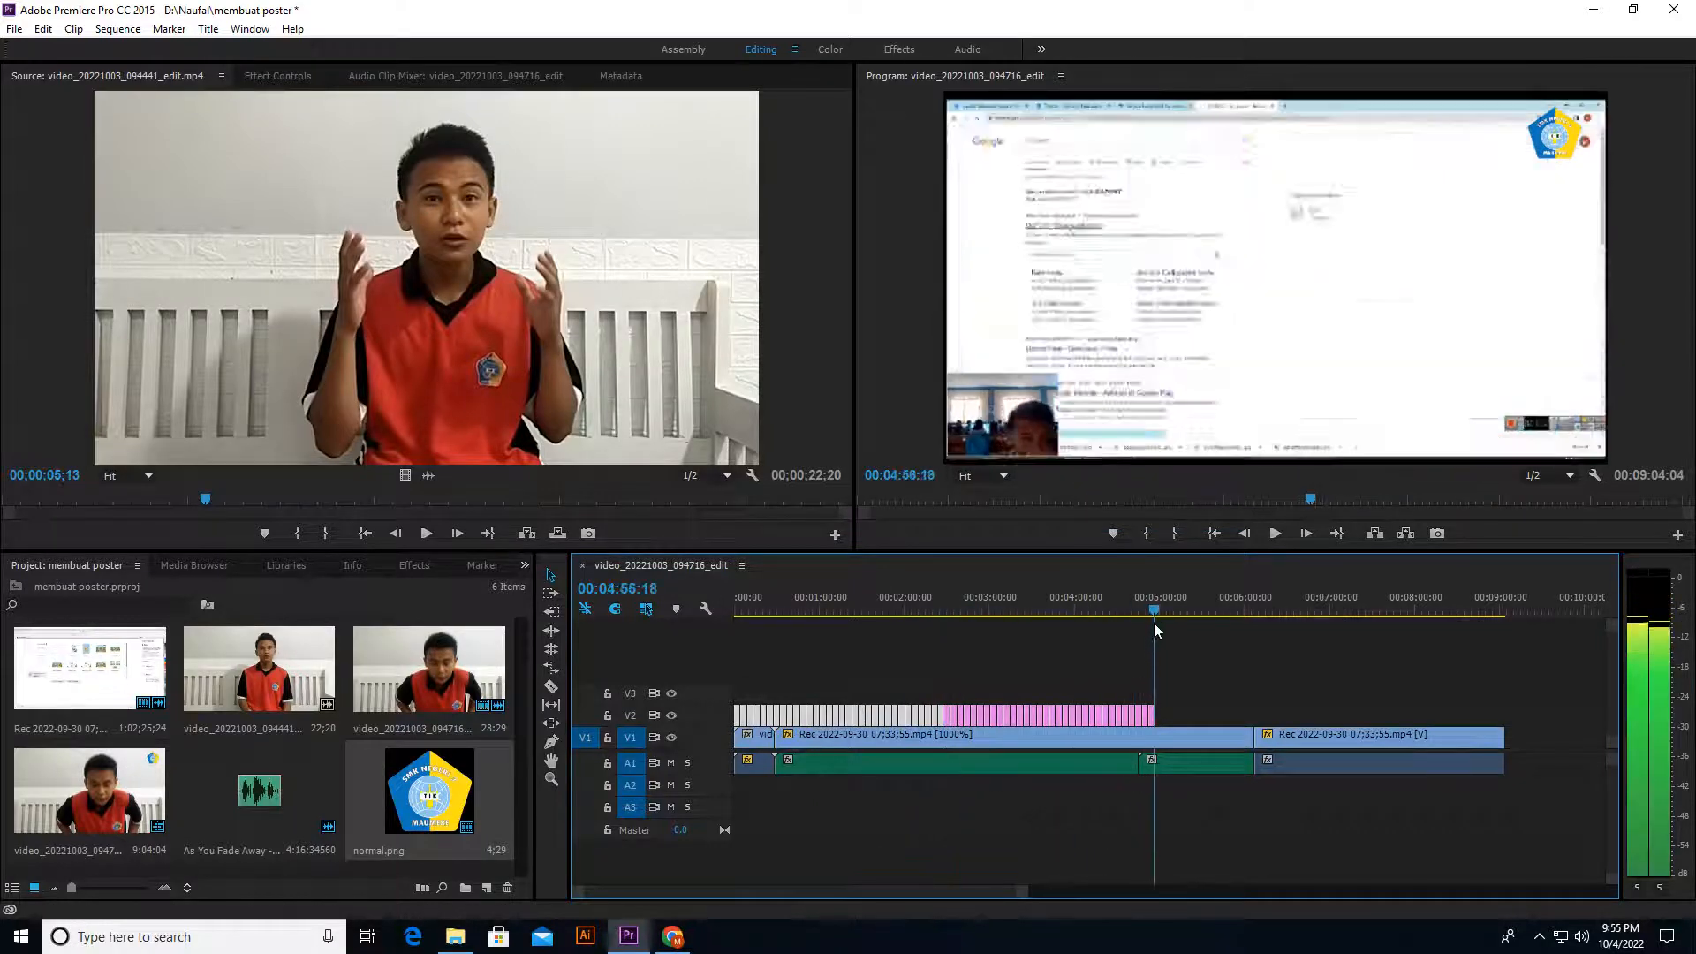
{"action": "left_click_drag", "start_coordinate": [958, 714], "coordinate": [1172, 714]}
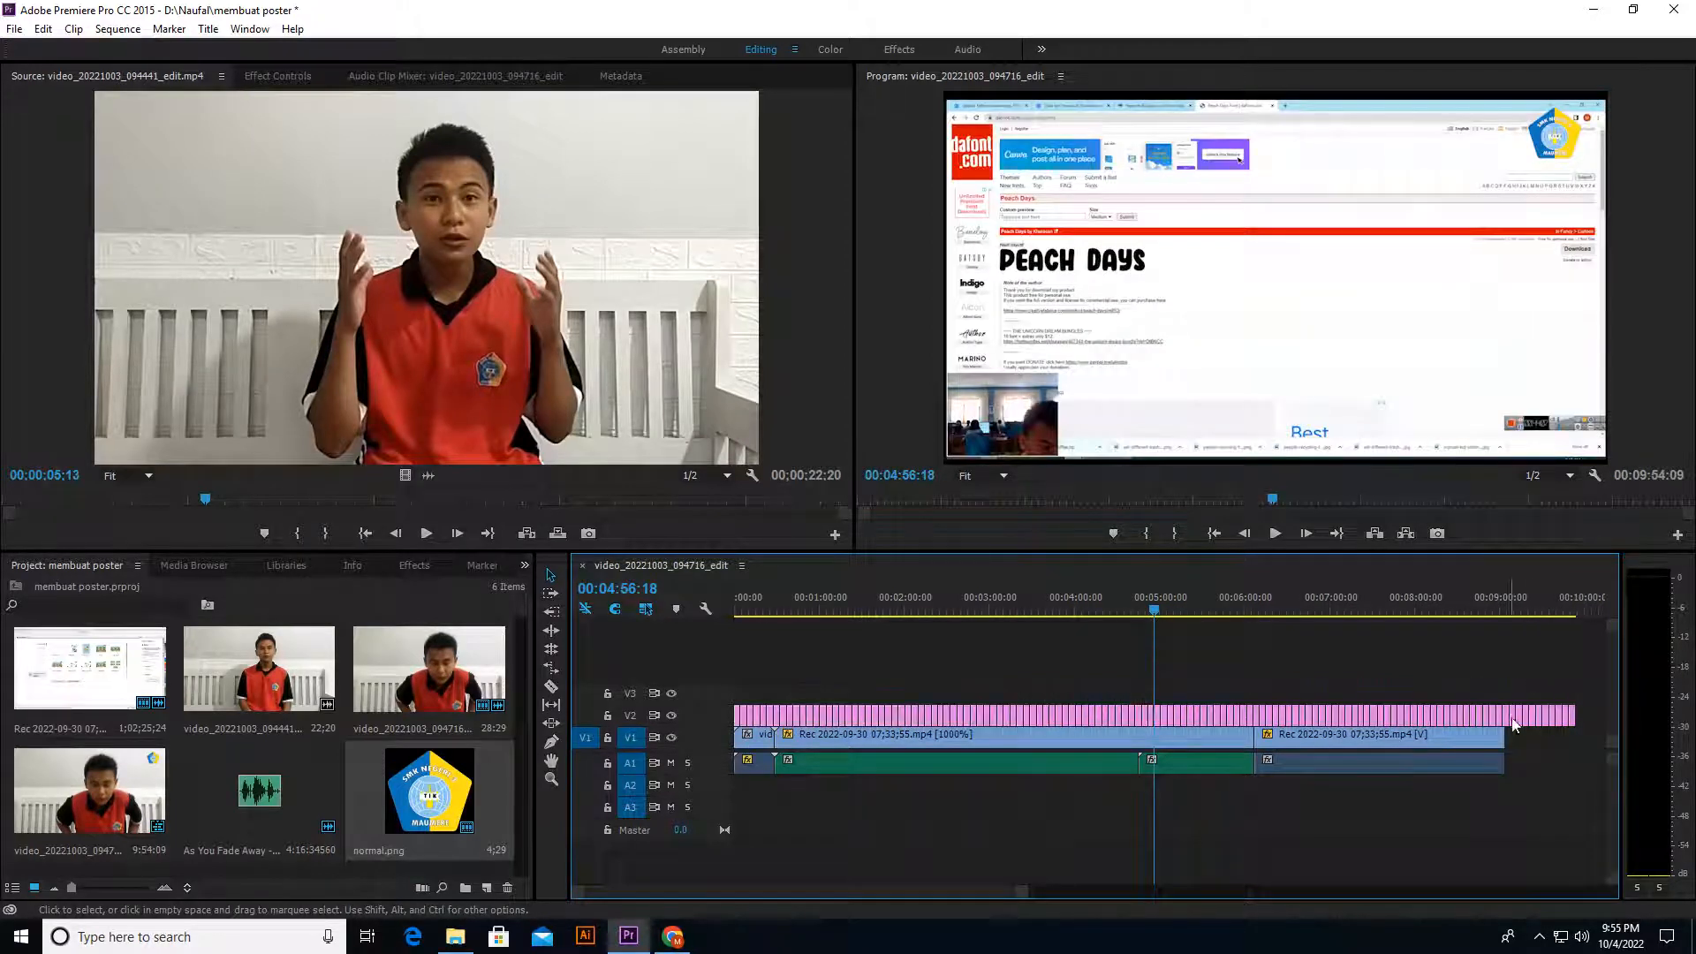
{"action": "left_click_drag", "start_coordinate": [1580, 739], "coordinate": [1502, 664]}
{"action": "key", "text": "Delete"}
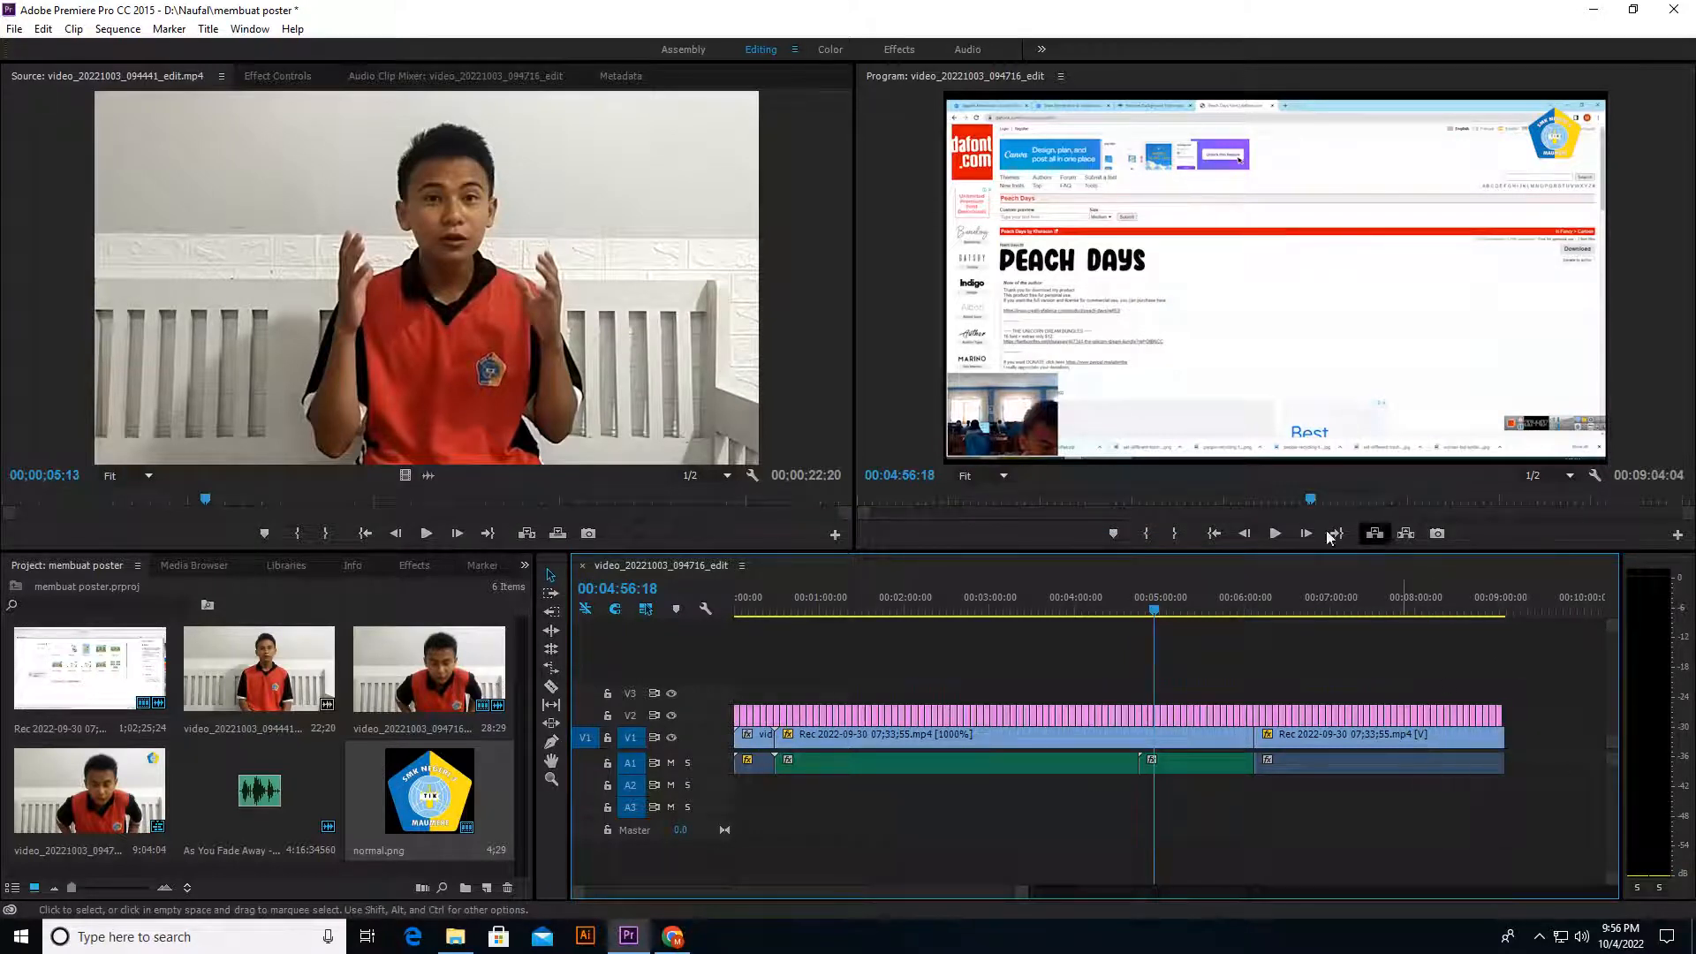
Step: Play the sequence from 00:04:56:18 to check the logo overlay, stopping at 00:05:06:04
{"action": "left_click", "coordinate": [1274, 533]}
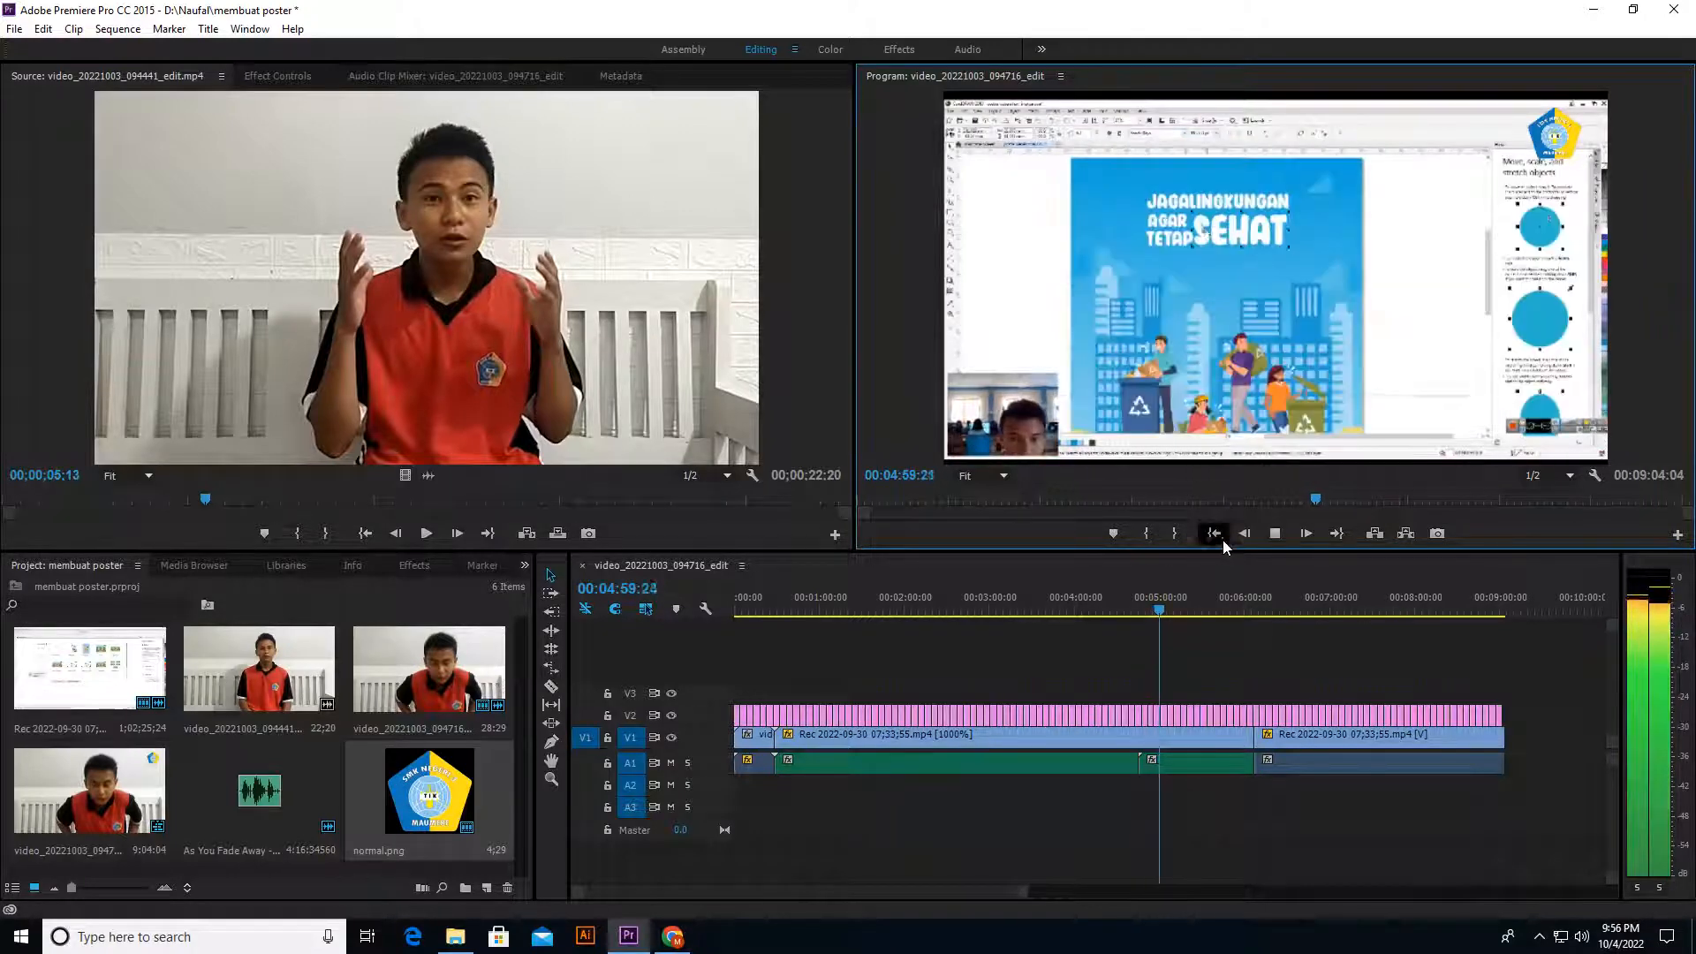
{"action": "left_click", "coordinate": [1274, 534]}
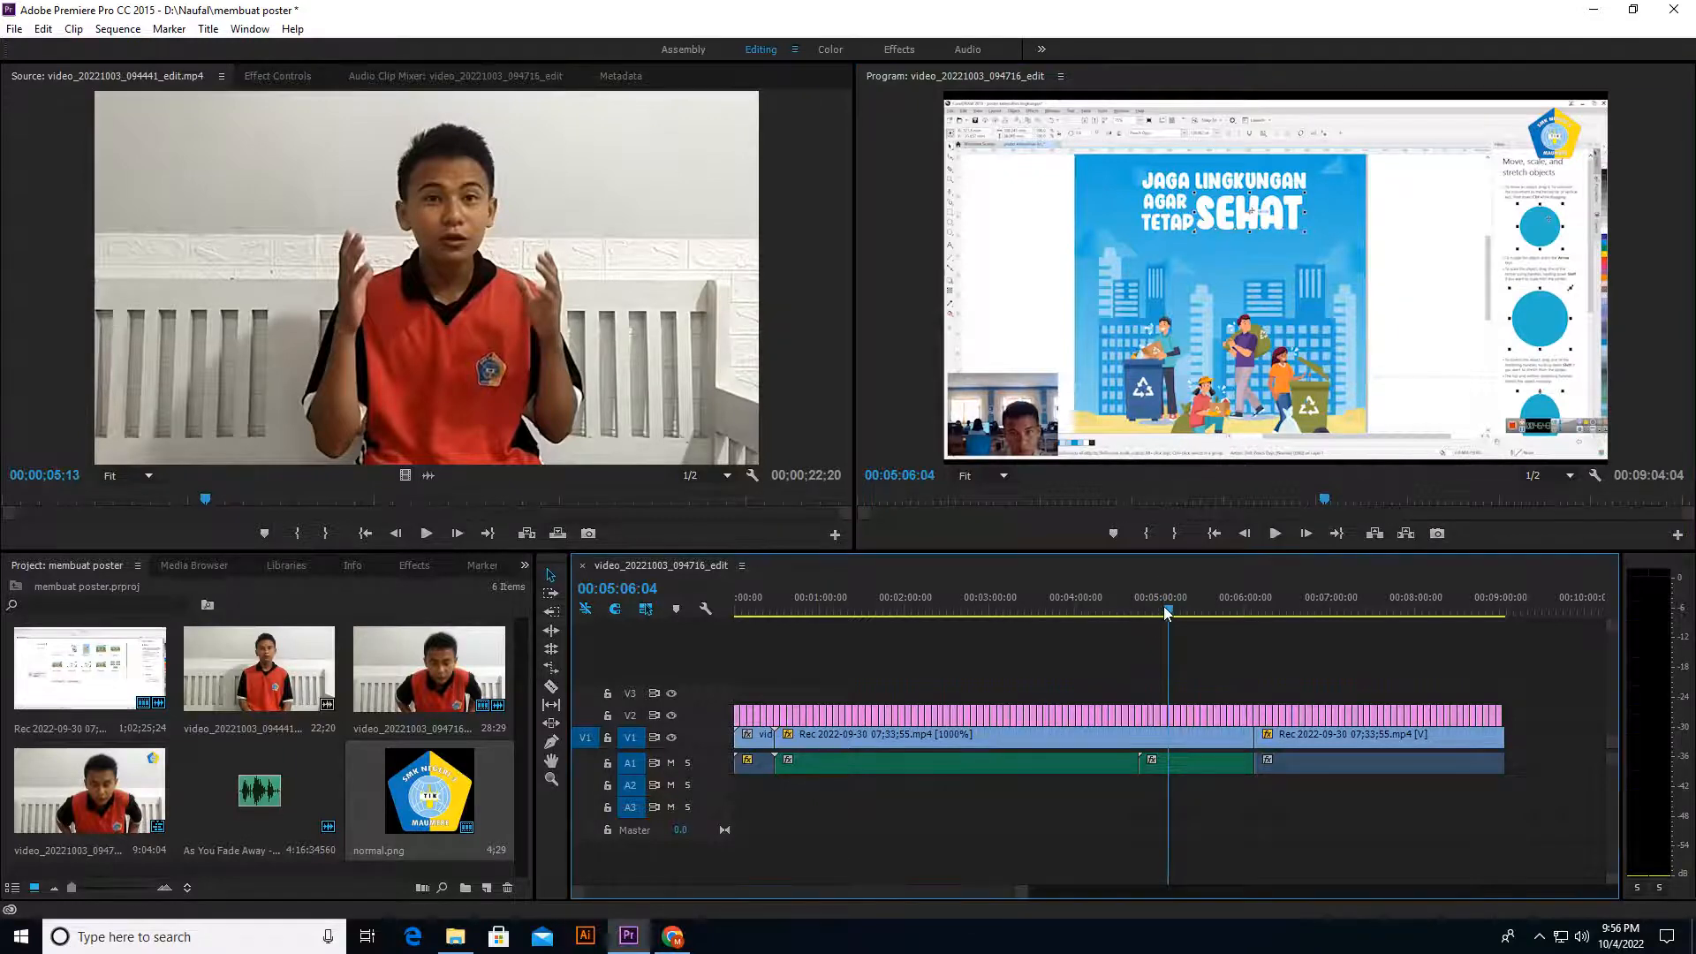
Step: Apply a Cross Dissolve transition on V1 at the cut between the opening talking clip and the first screen recording
{"action": "left_click_drag", "start_coordinate": [1156, 624], "coordinate": [771, 633]}
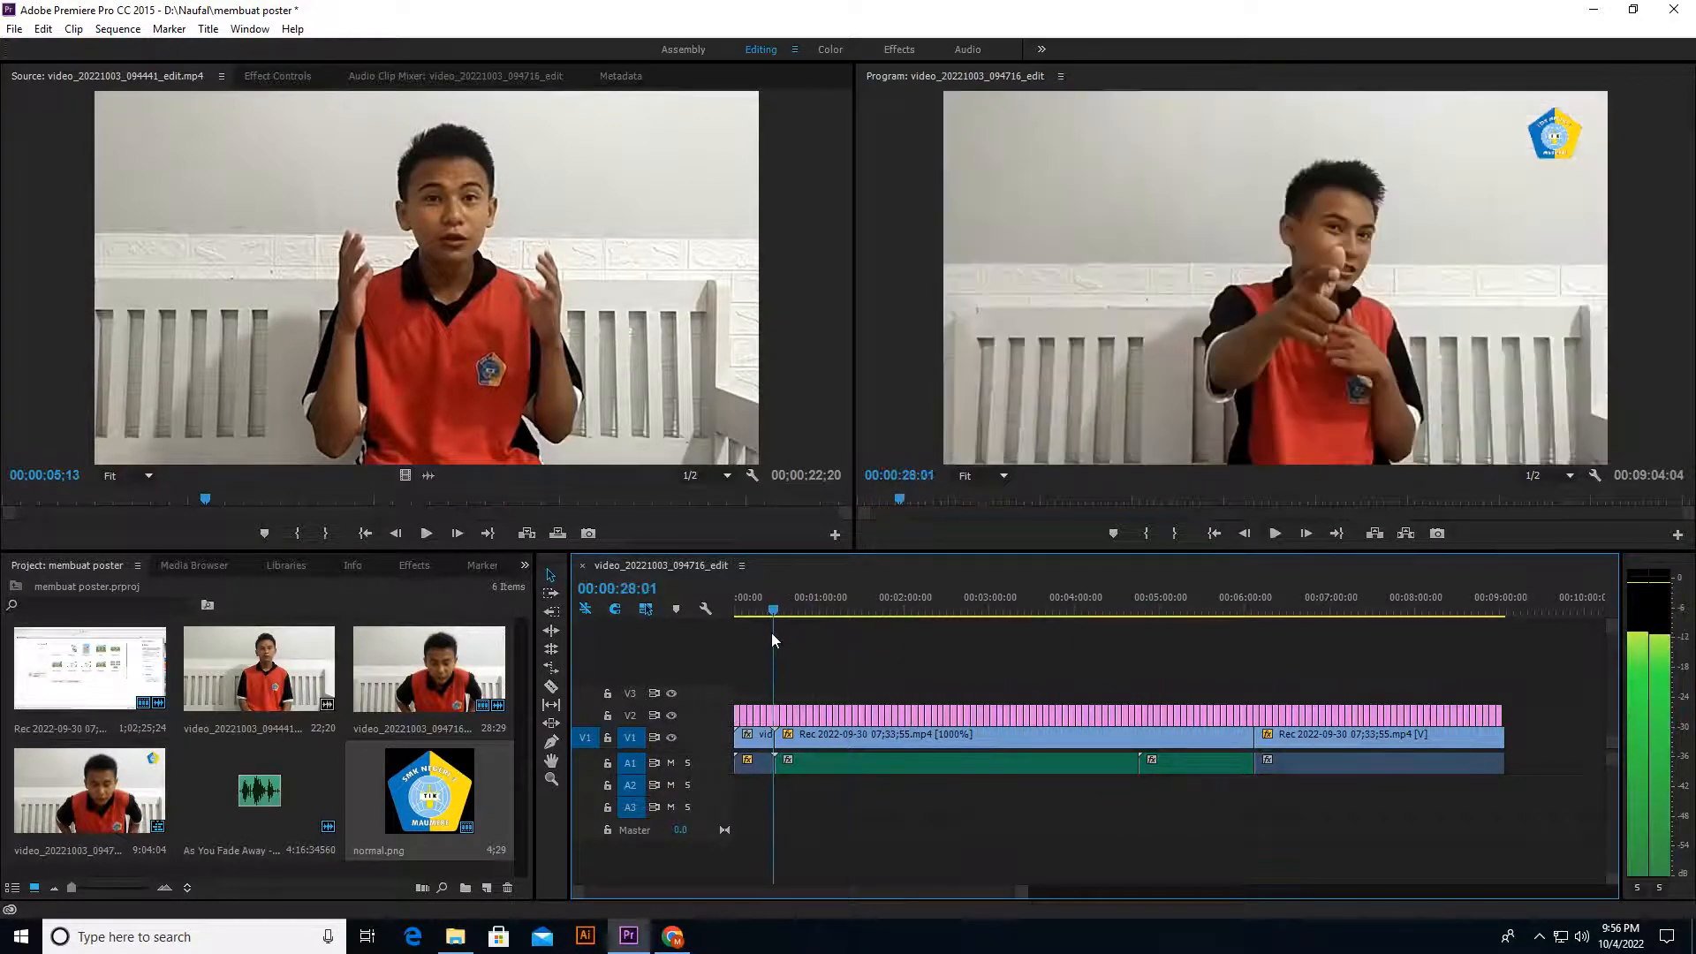
{"action": "left_click", "coordinate": [414, 566]}
{"action": "left_click", "coordinate": [90, 585]}
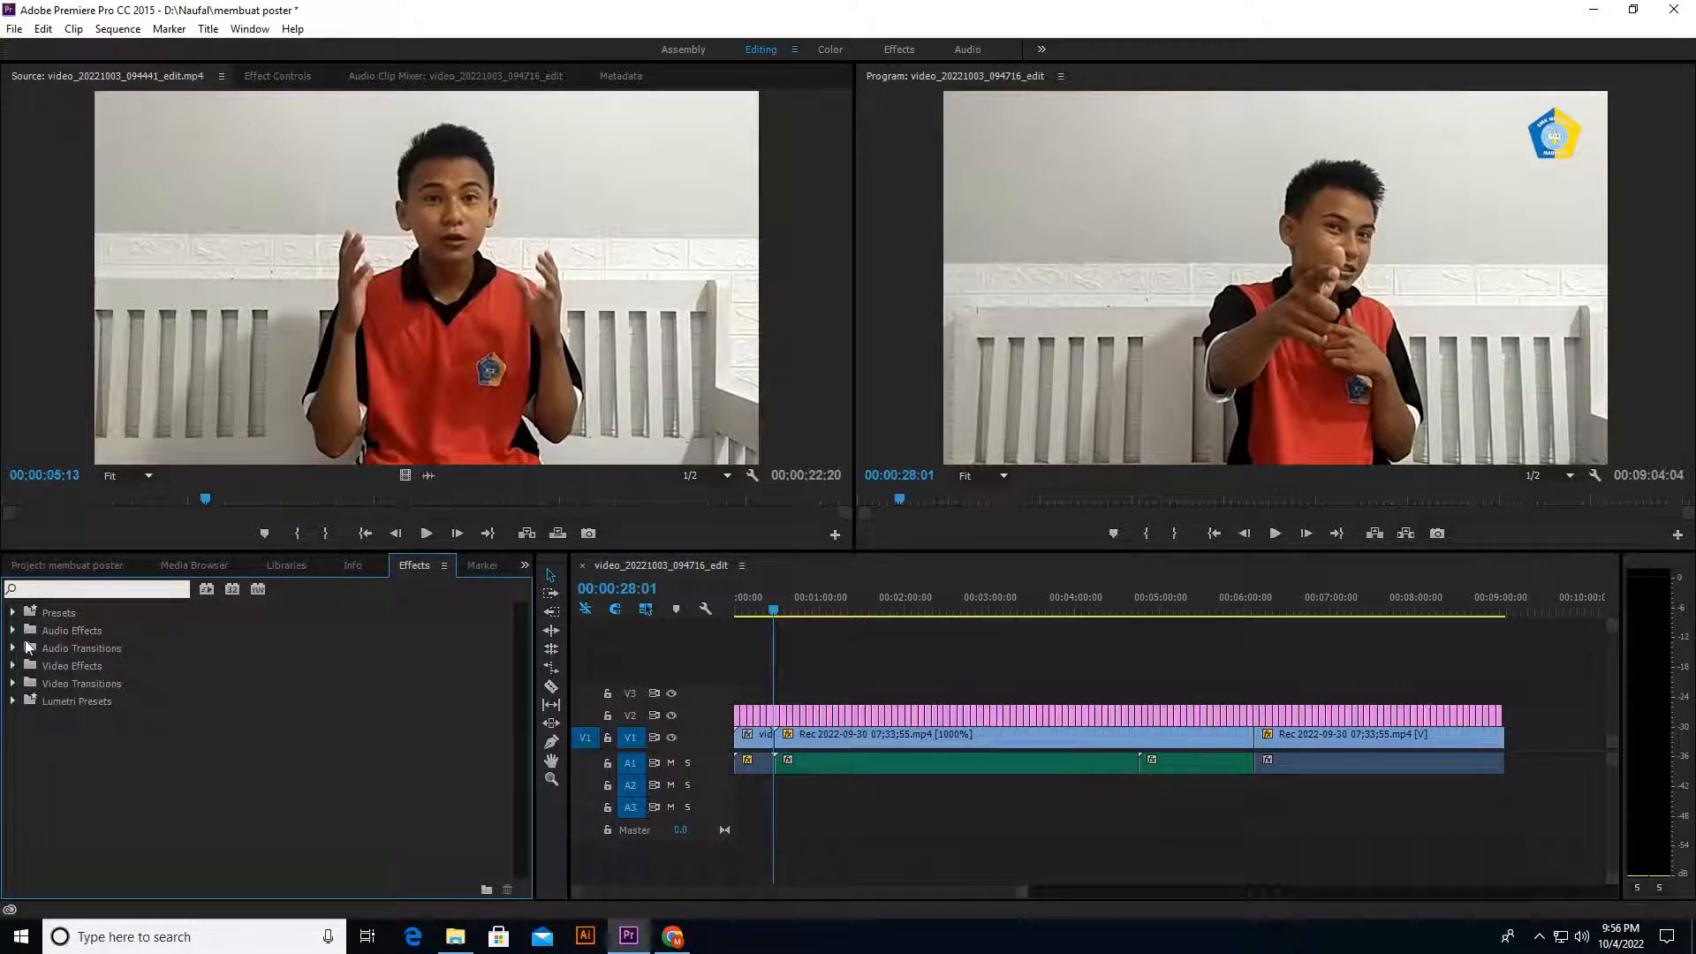
{"action": "left_click", "coordinate": [13, 684]}
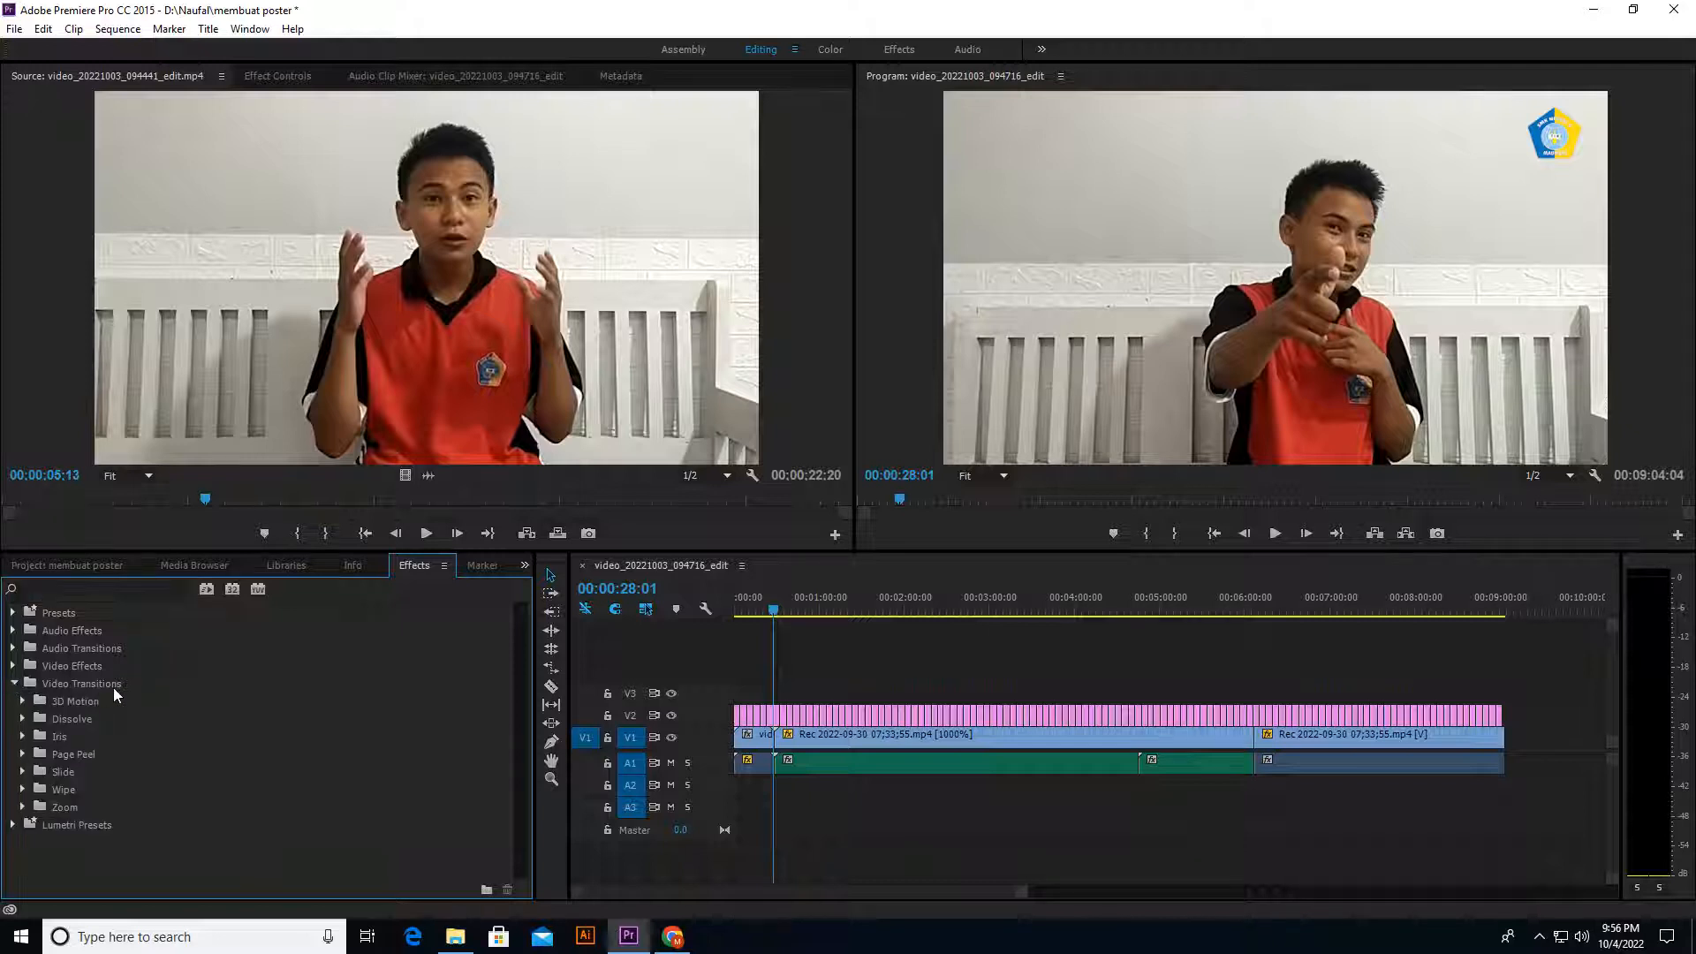
{"action": "left_click", "coordinate": [21, 720]}
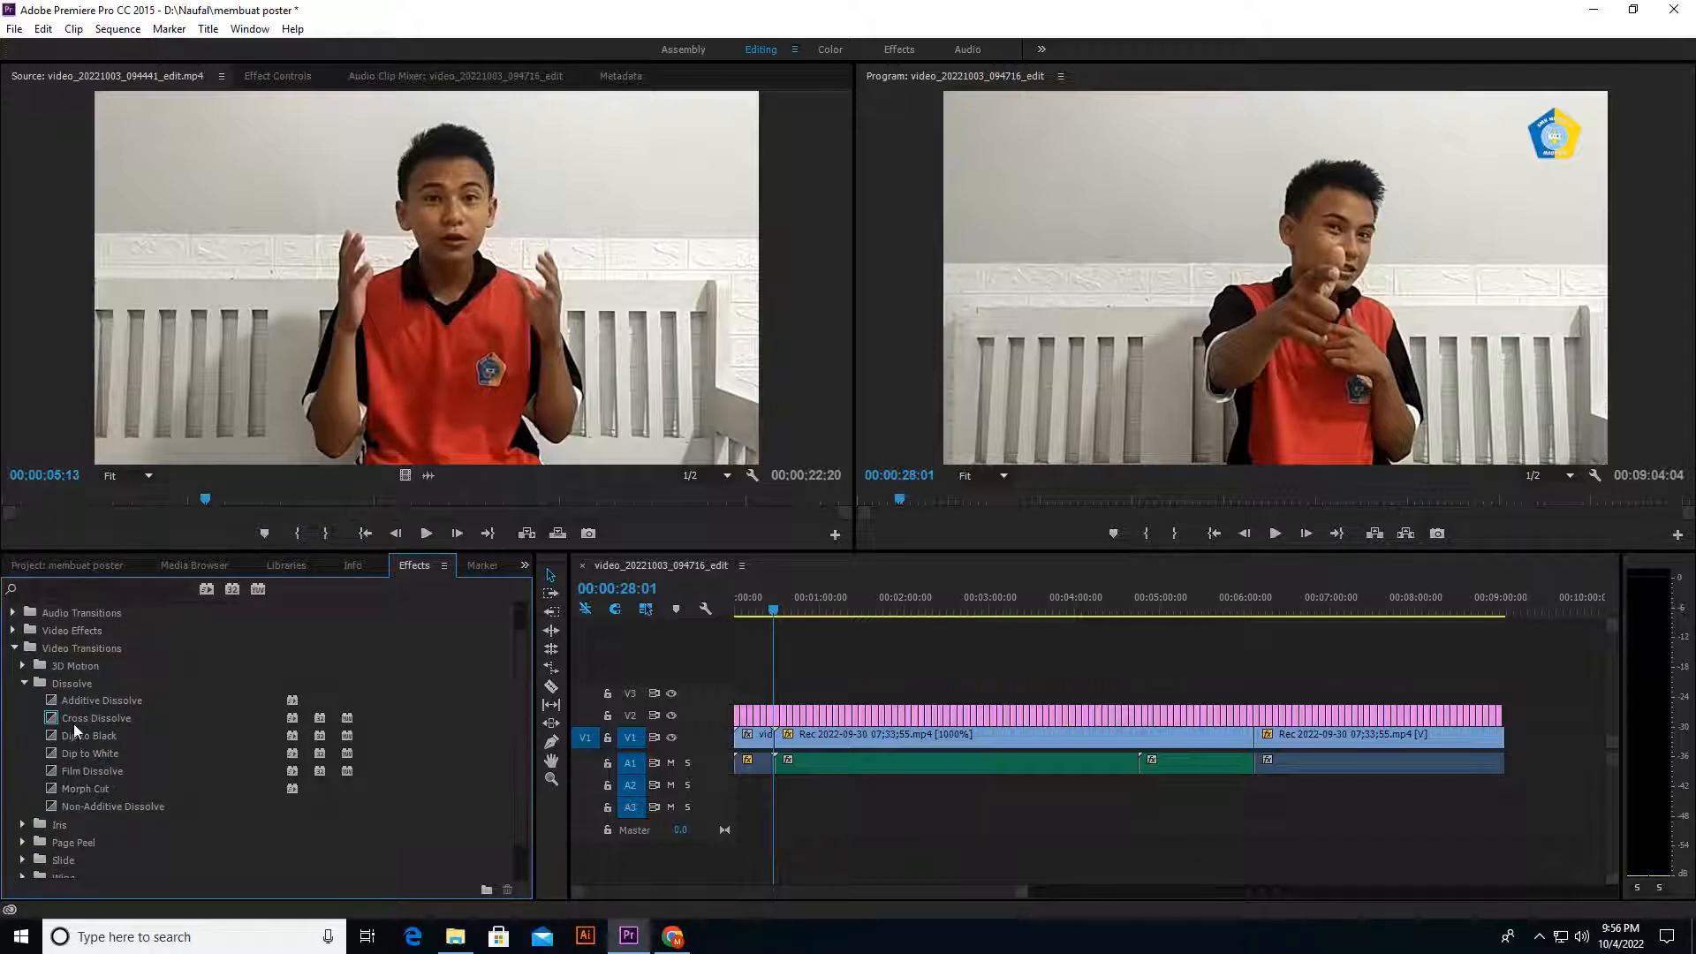
{"action": "left_click", "coordinate": [74, 724]}
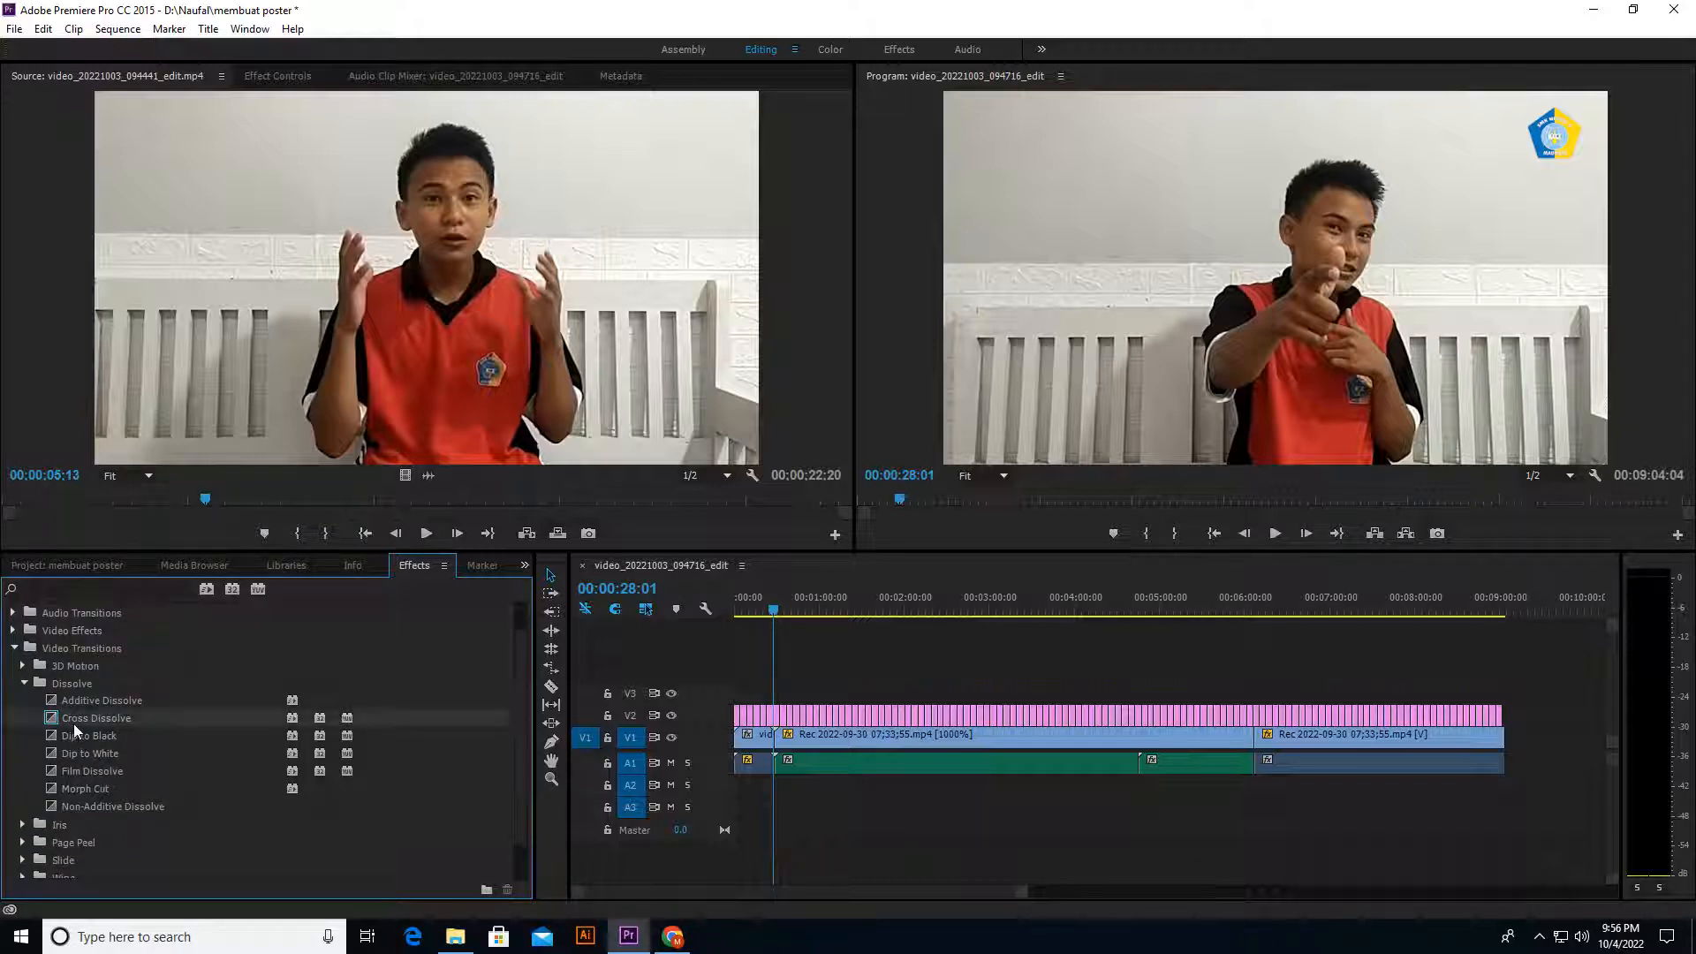
{"action": "left_click_drag", "start_coordinate": [75, 727], "coordinate": [638, 765]}
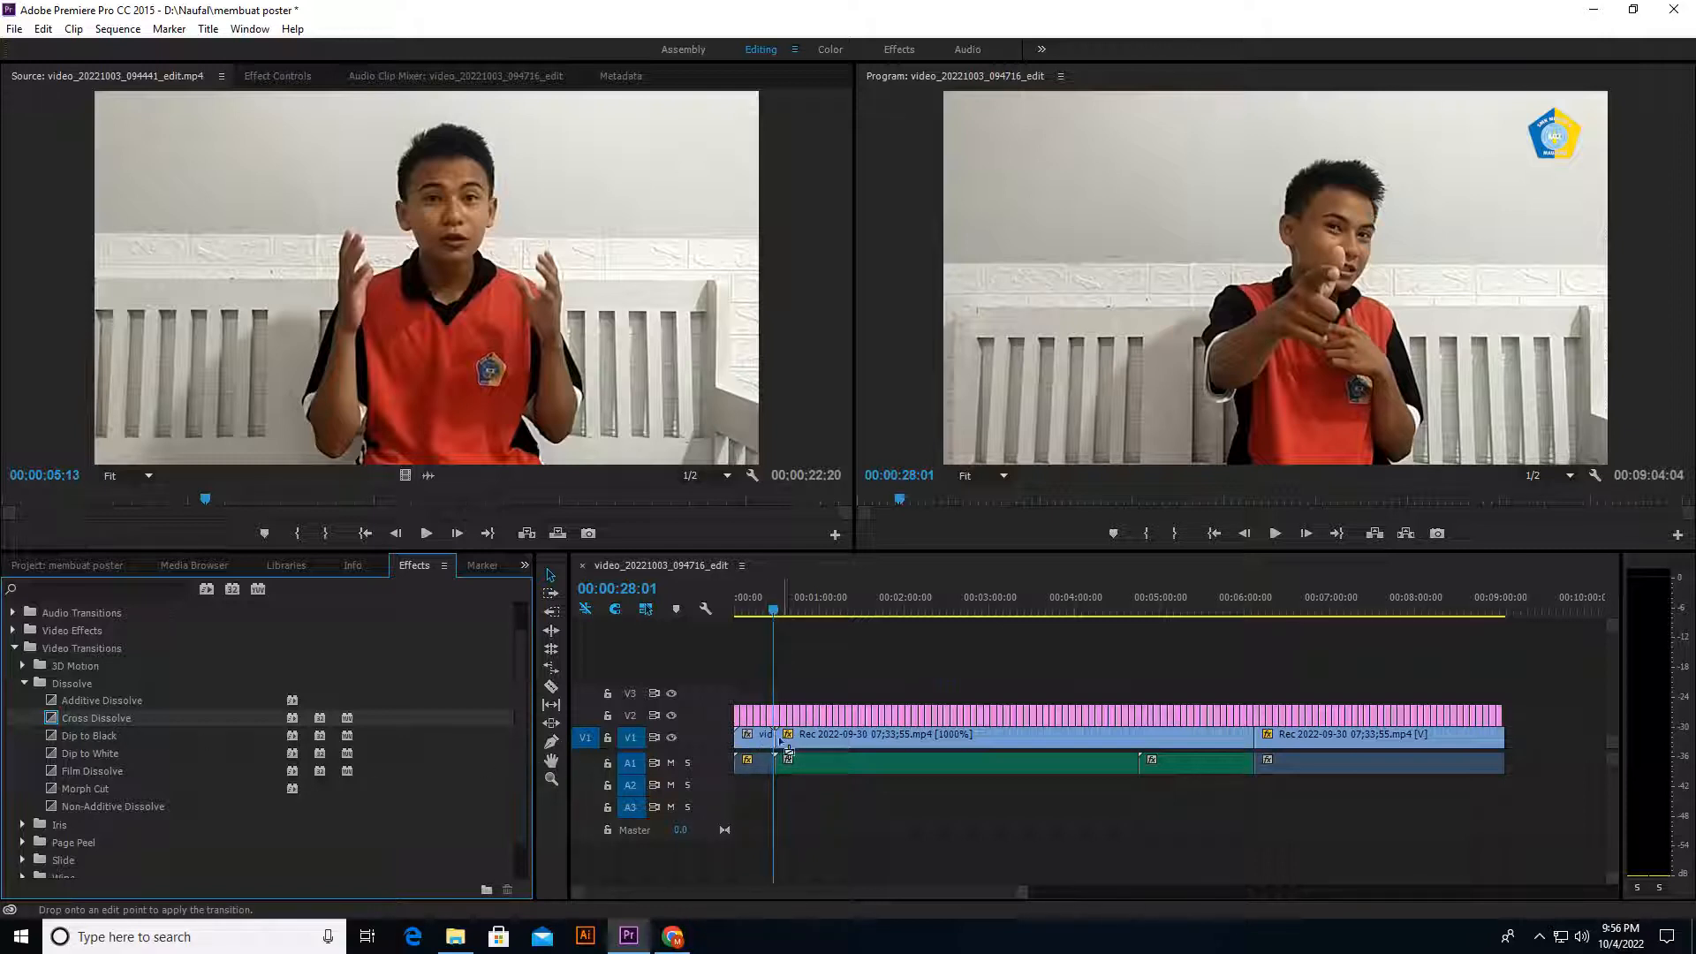
{"action": "left_click_drag", "start_coordinate": [776, 746], "coordinate": [777, 749]}
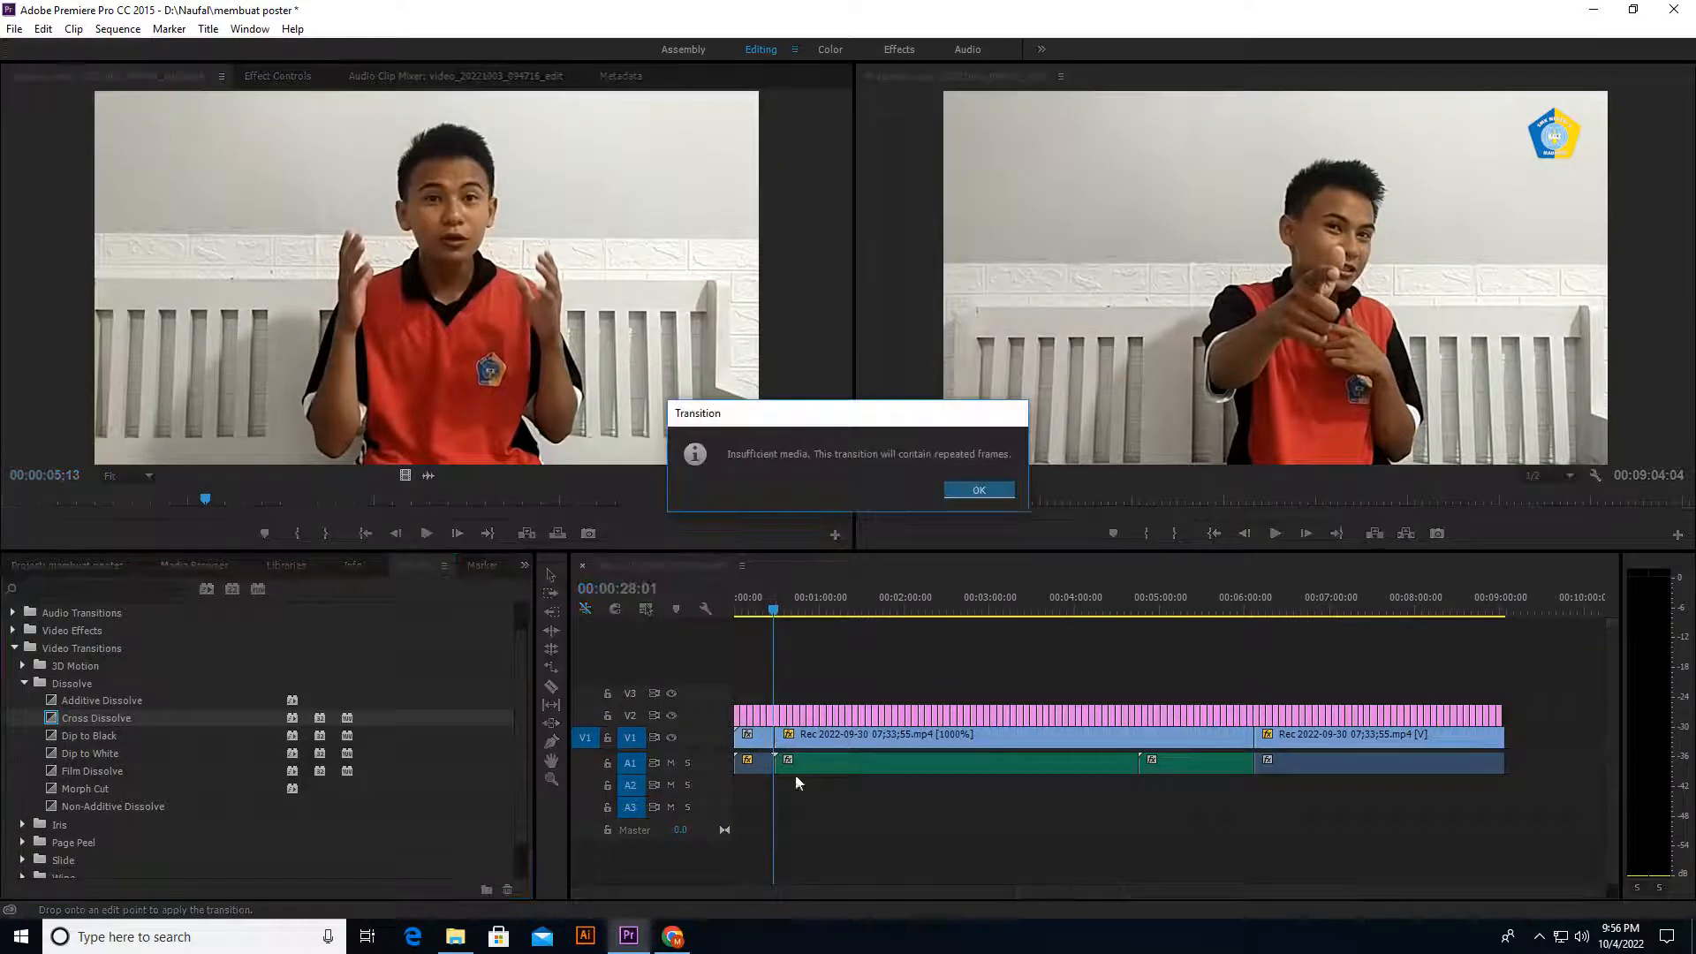
{"action": "left_click", "coordinate": [1007, 490]}
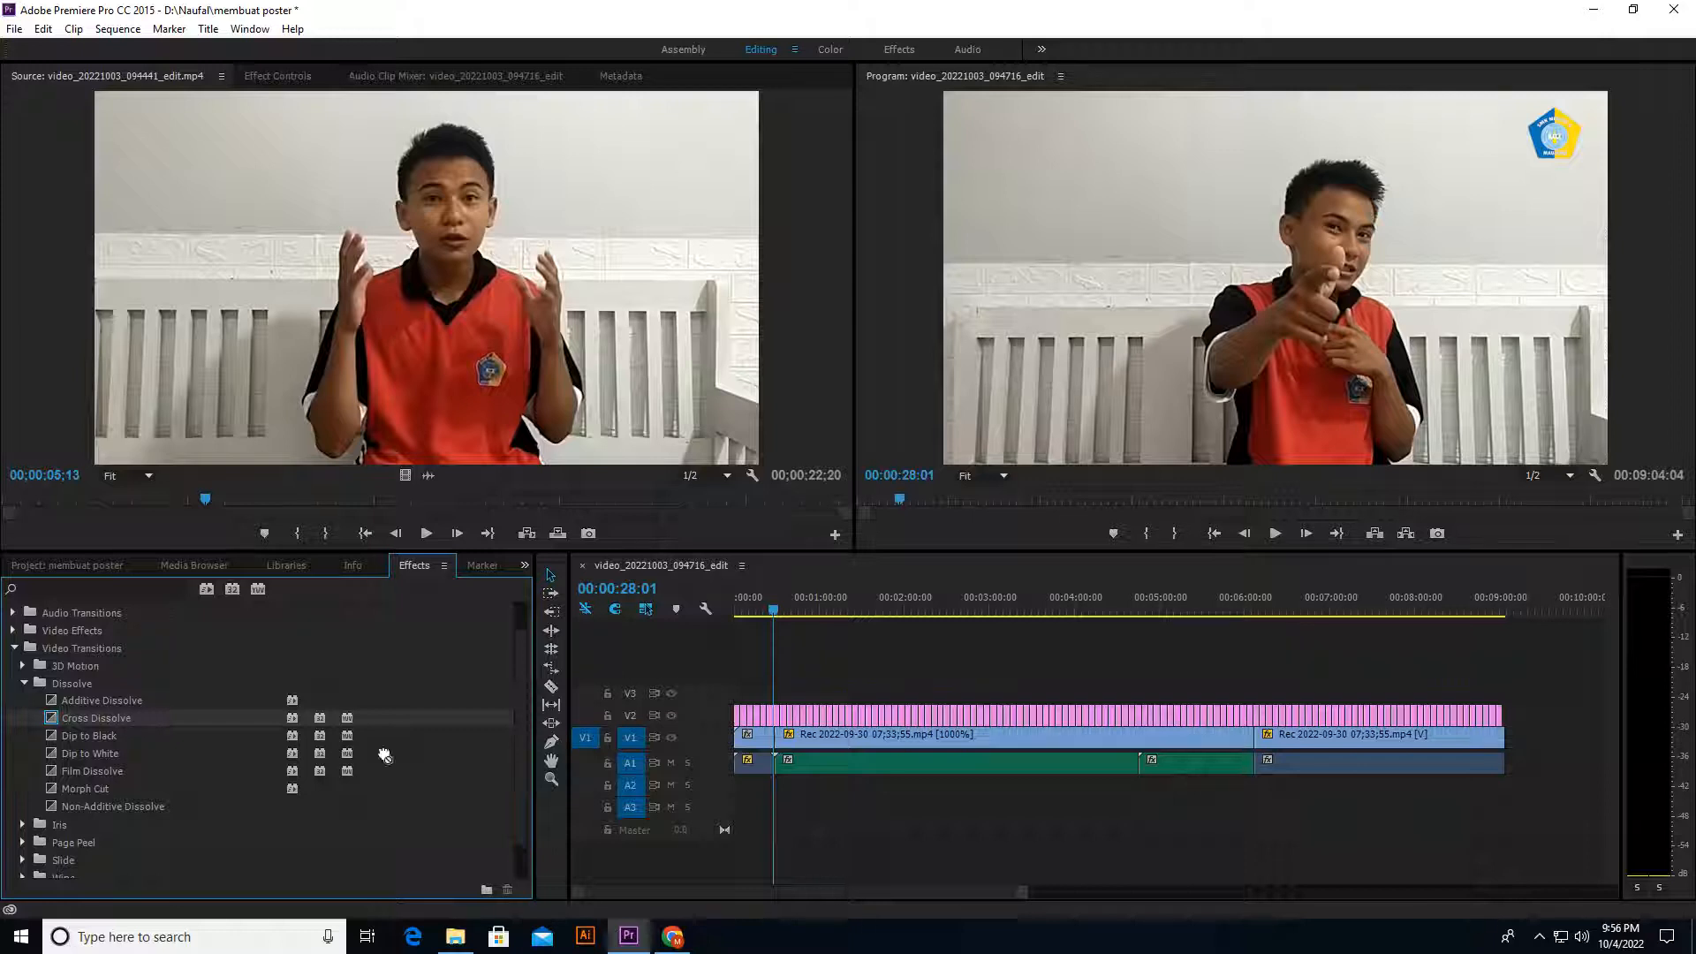
{"action": "left_click_drag", "start_coordinate": [384, 756], "coordinate": [1507, 767]}
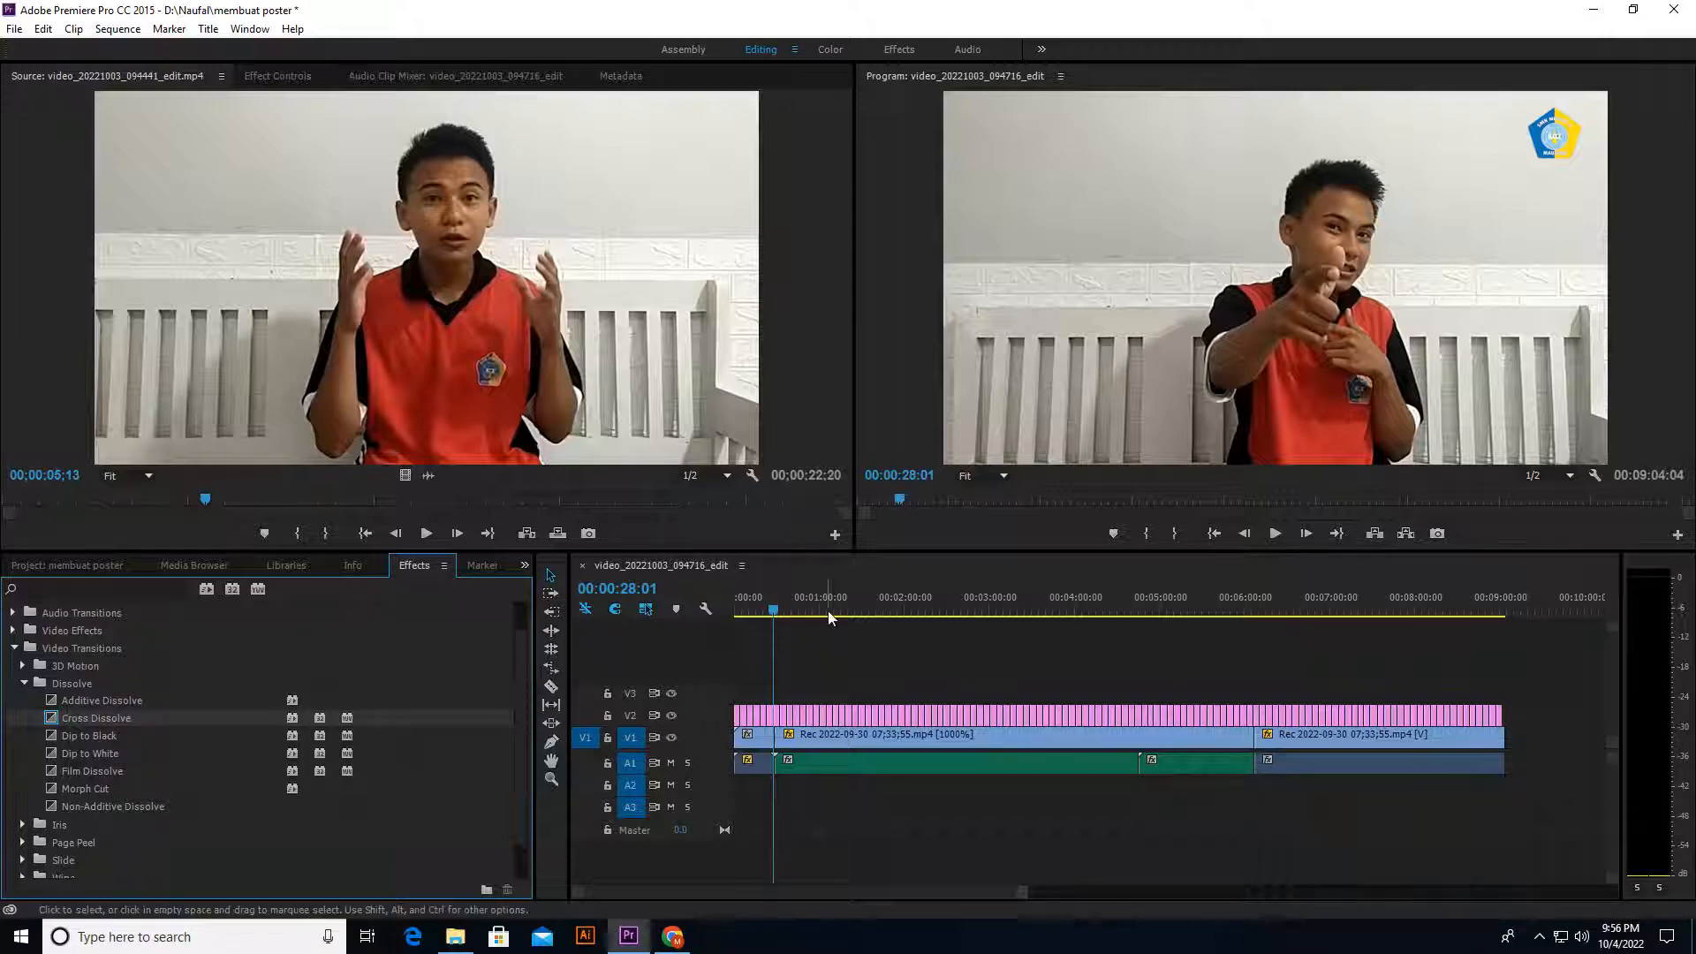
Step: Play the sequence across the new dissolve near 00:00:29 to check it, stopping at 00:00:31:10
{"action": "left_click_drag", "start_coordinate": [774, 609], "coordinate": [775, 606]}
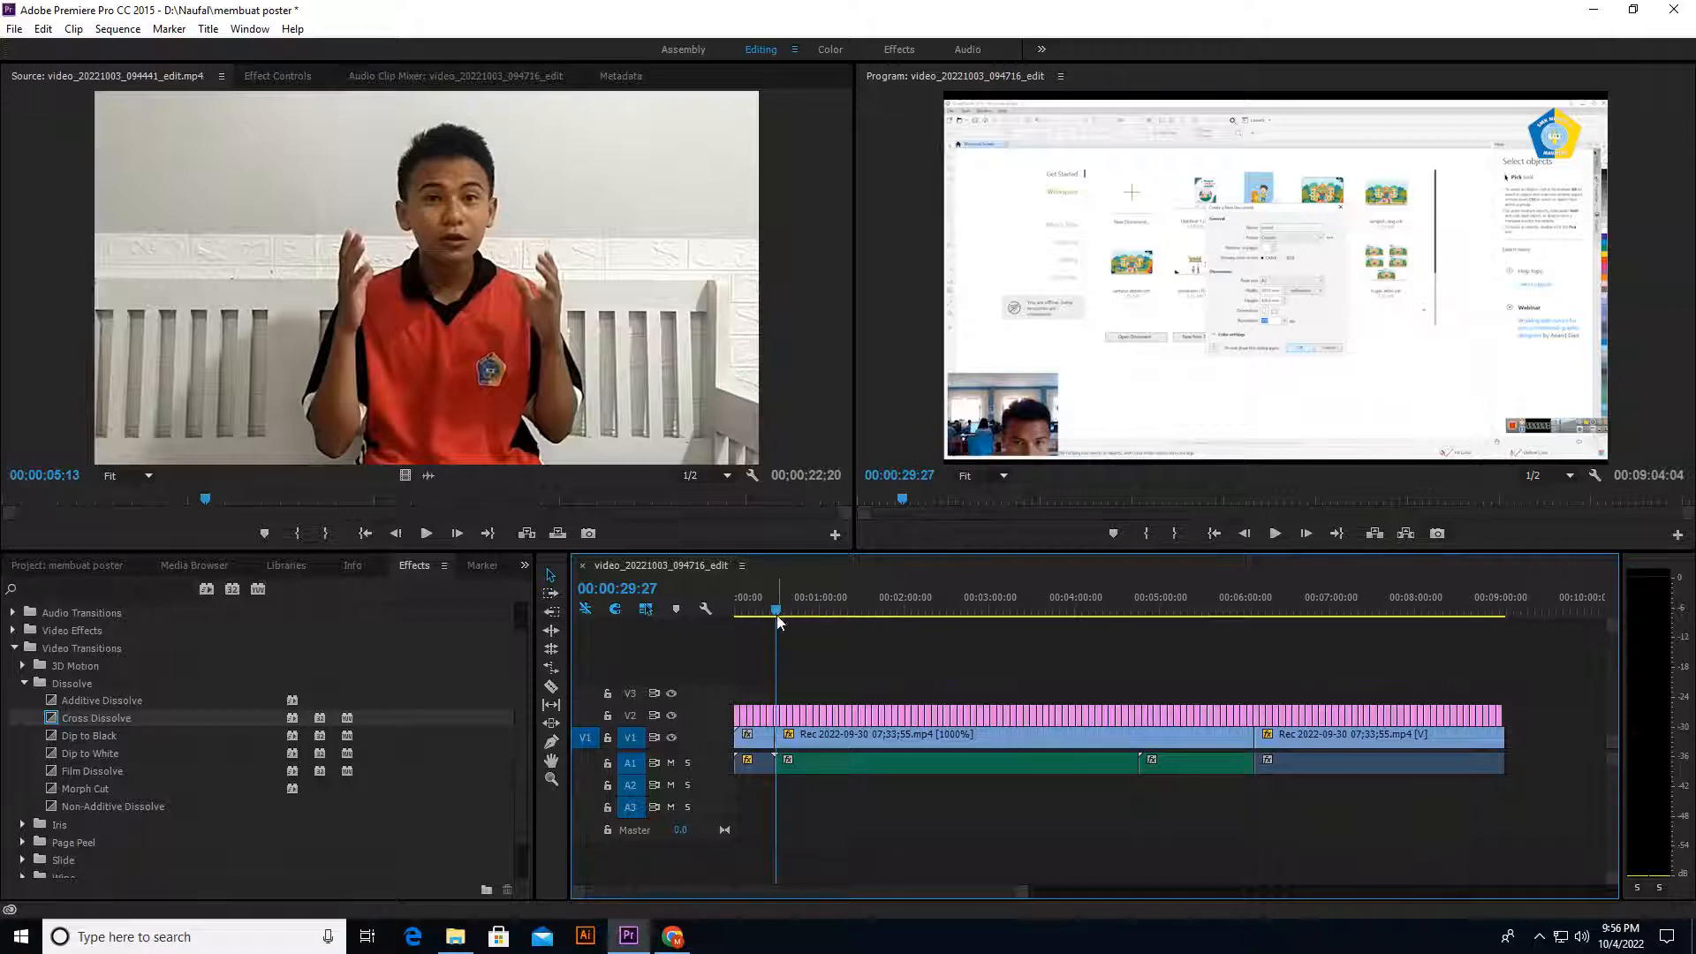
{"action": "left_click", "coordinate": [773, 611]}
{"action": "key", "text": "space"}
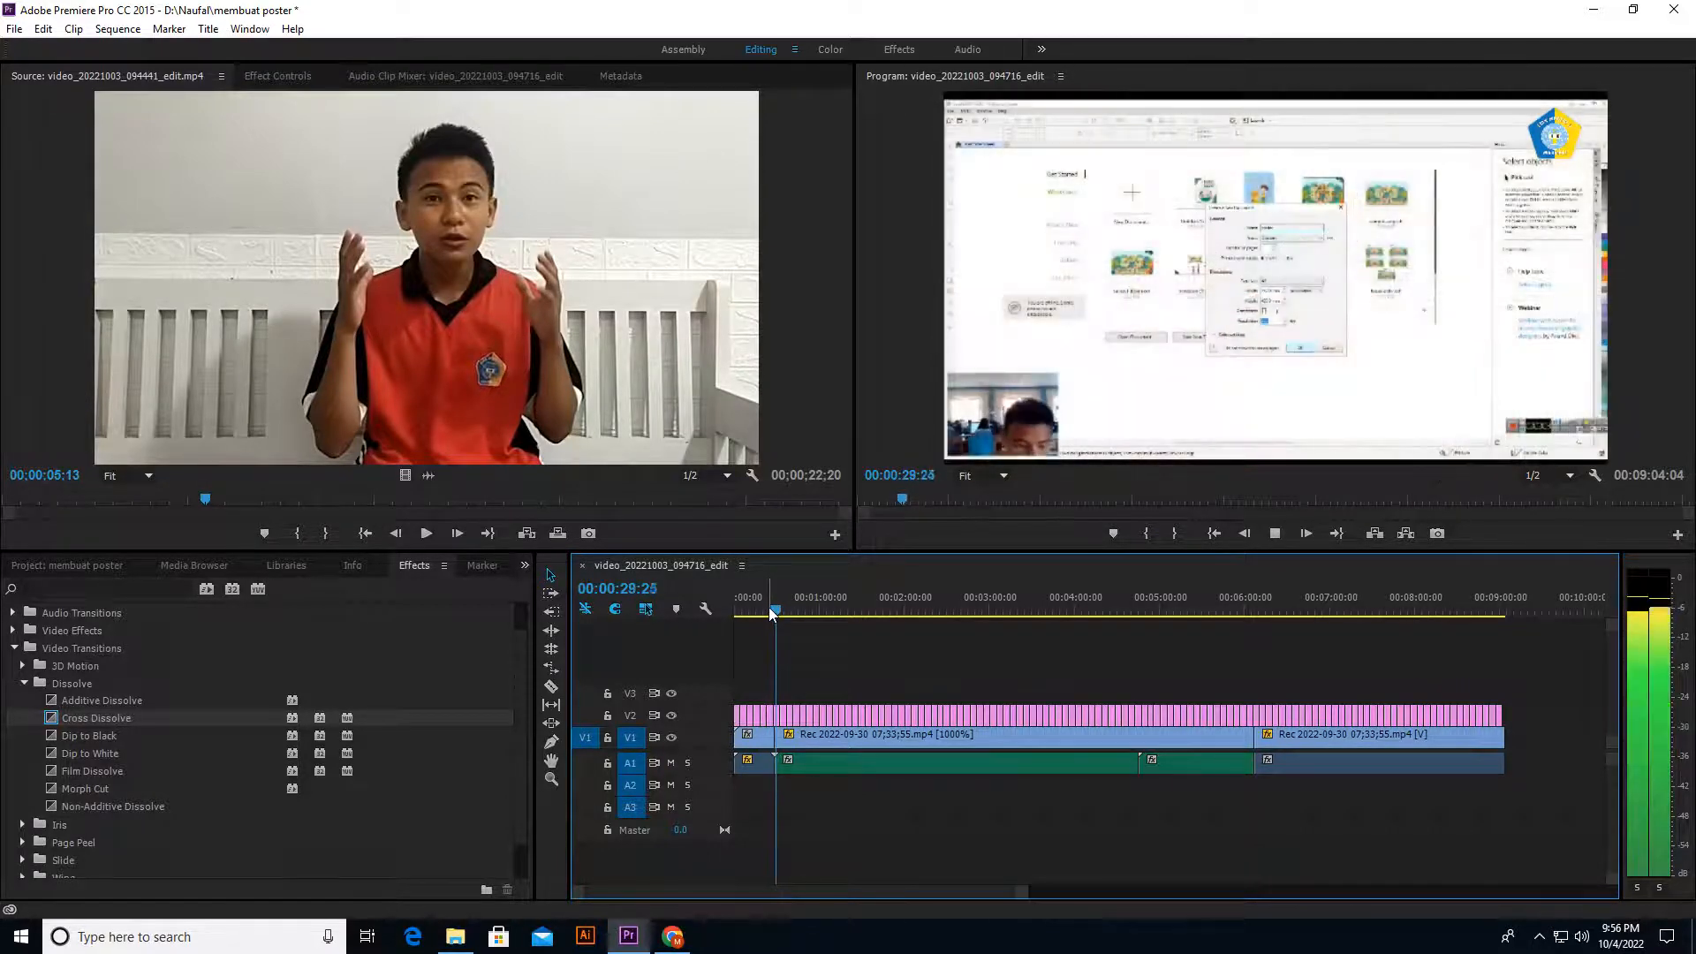
{"action": "left_click", "coordinate": [1275, 533]}
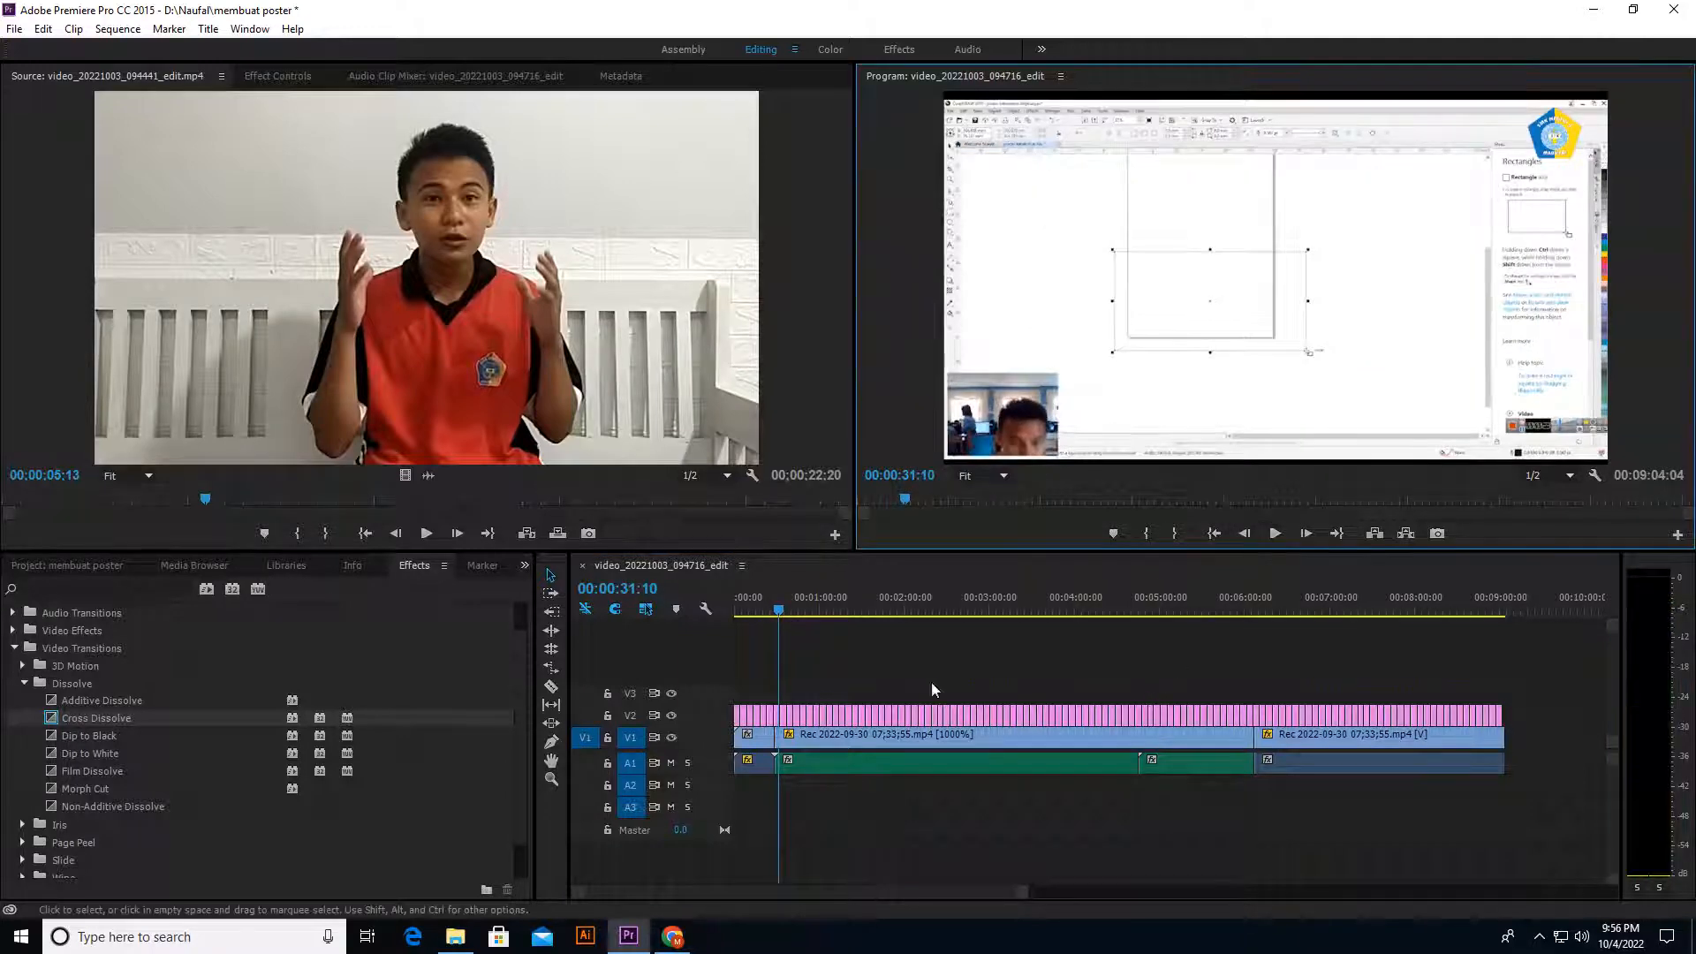
Step: Scrub through the sped-up recording clip to review it, ending at the sequence start, 00:00:00:00
{"action": "left_click_drag", "start_coordinate": [875, 609], "coordinate": [1168, 665]}
{"action": "left_click_drag", "start_coordinate": [902, 688], "coordinate": [839, 669]}
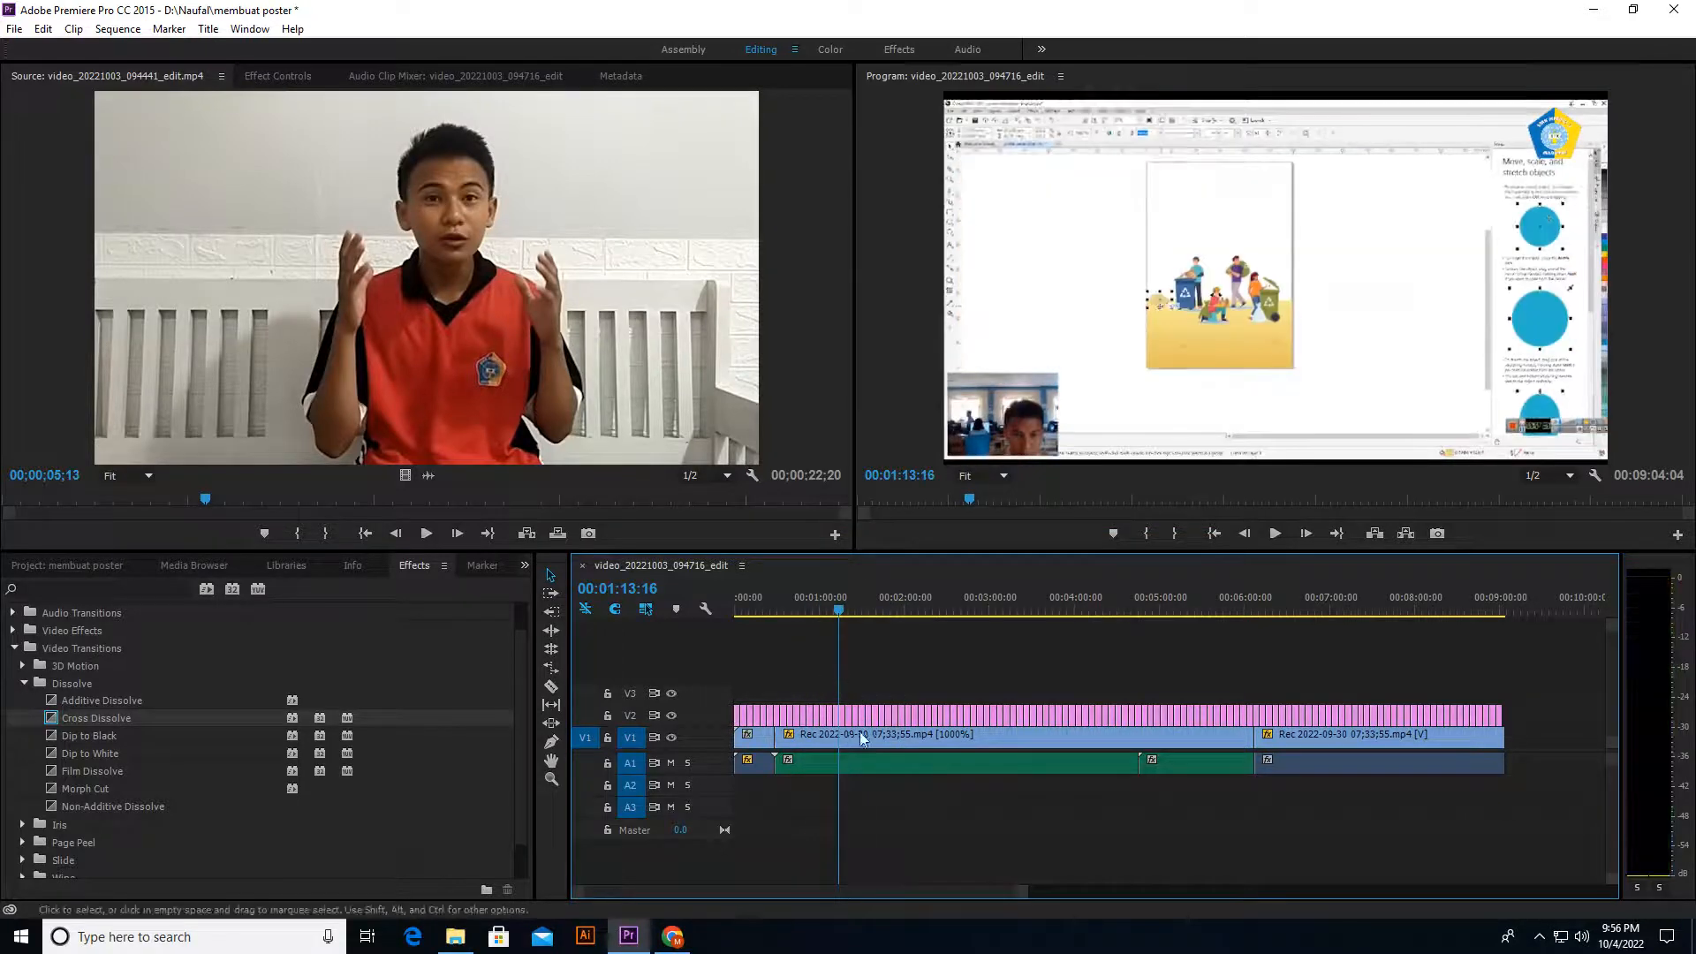
{"action": "left_click", "coordinate": [830, 617]}
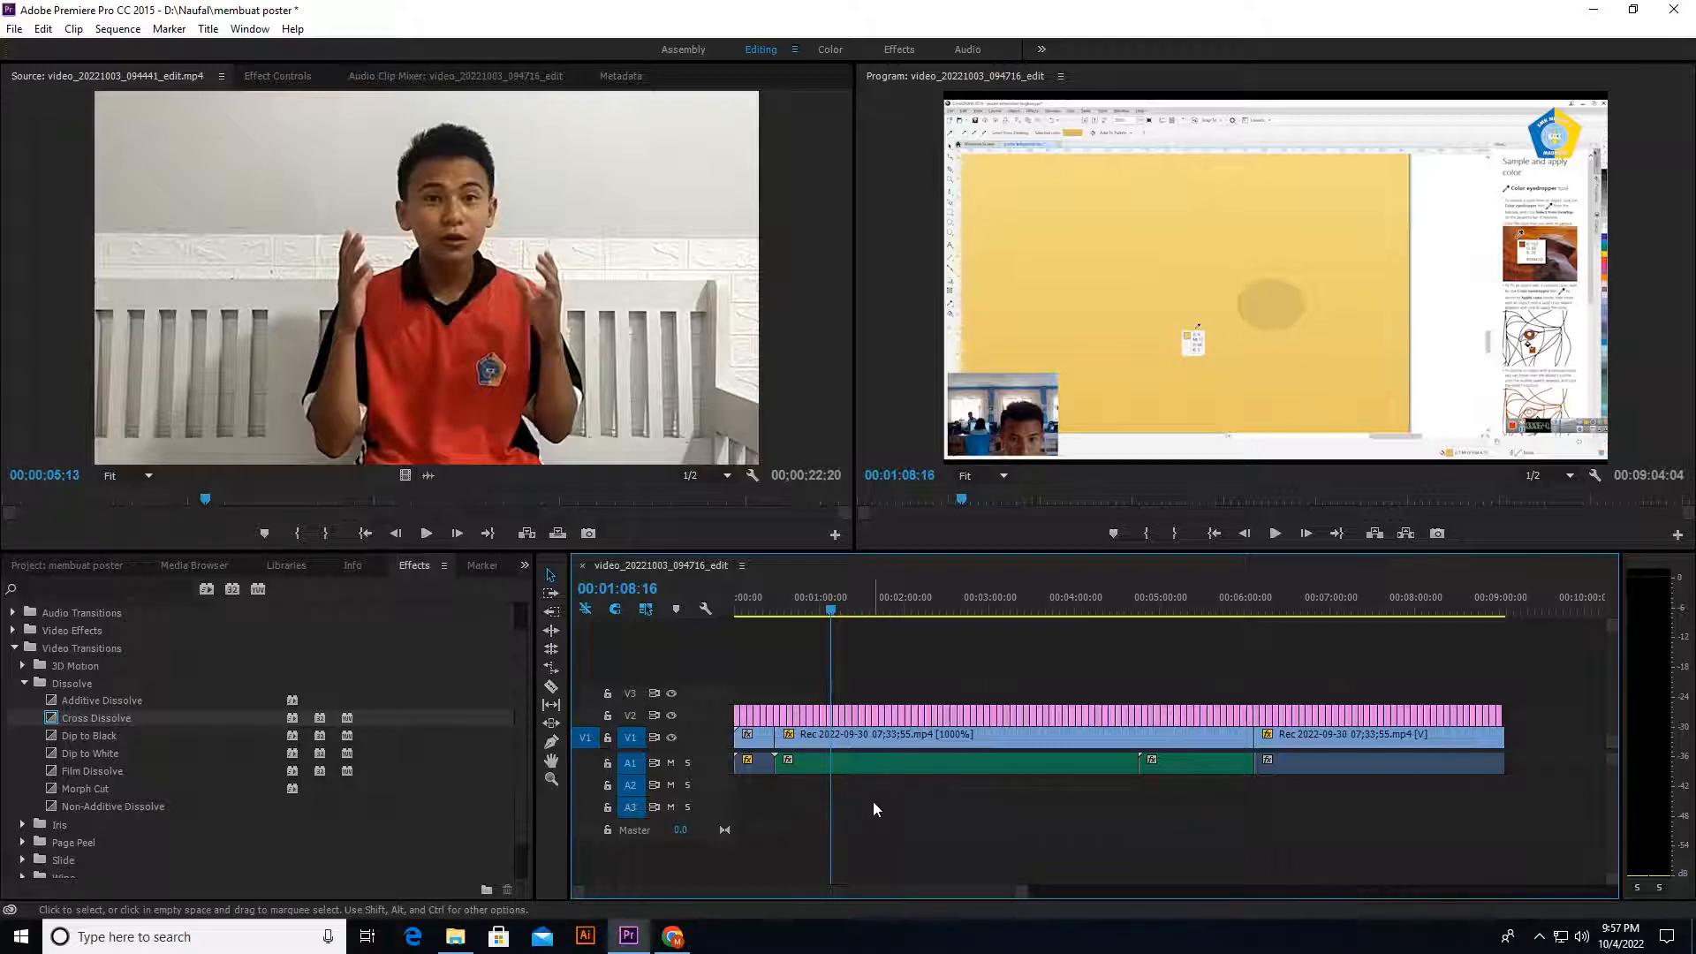
{"action": "left_click", "coordinate": [942, 611]}
{"action": "left_click_drag", "start_coordinate": [986, 618], "coordinate": [737, 619]}
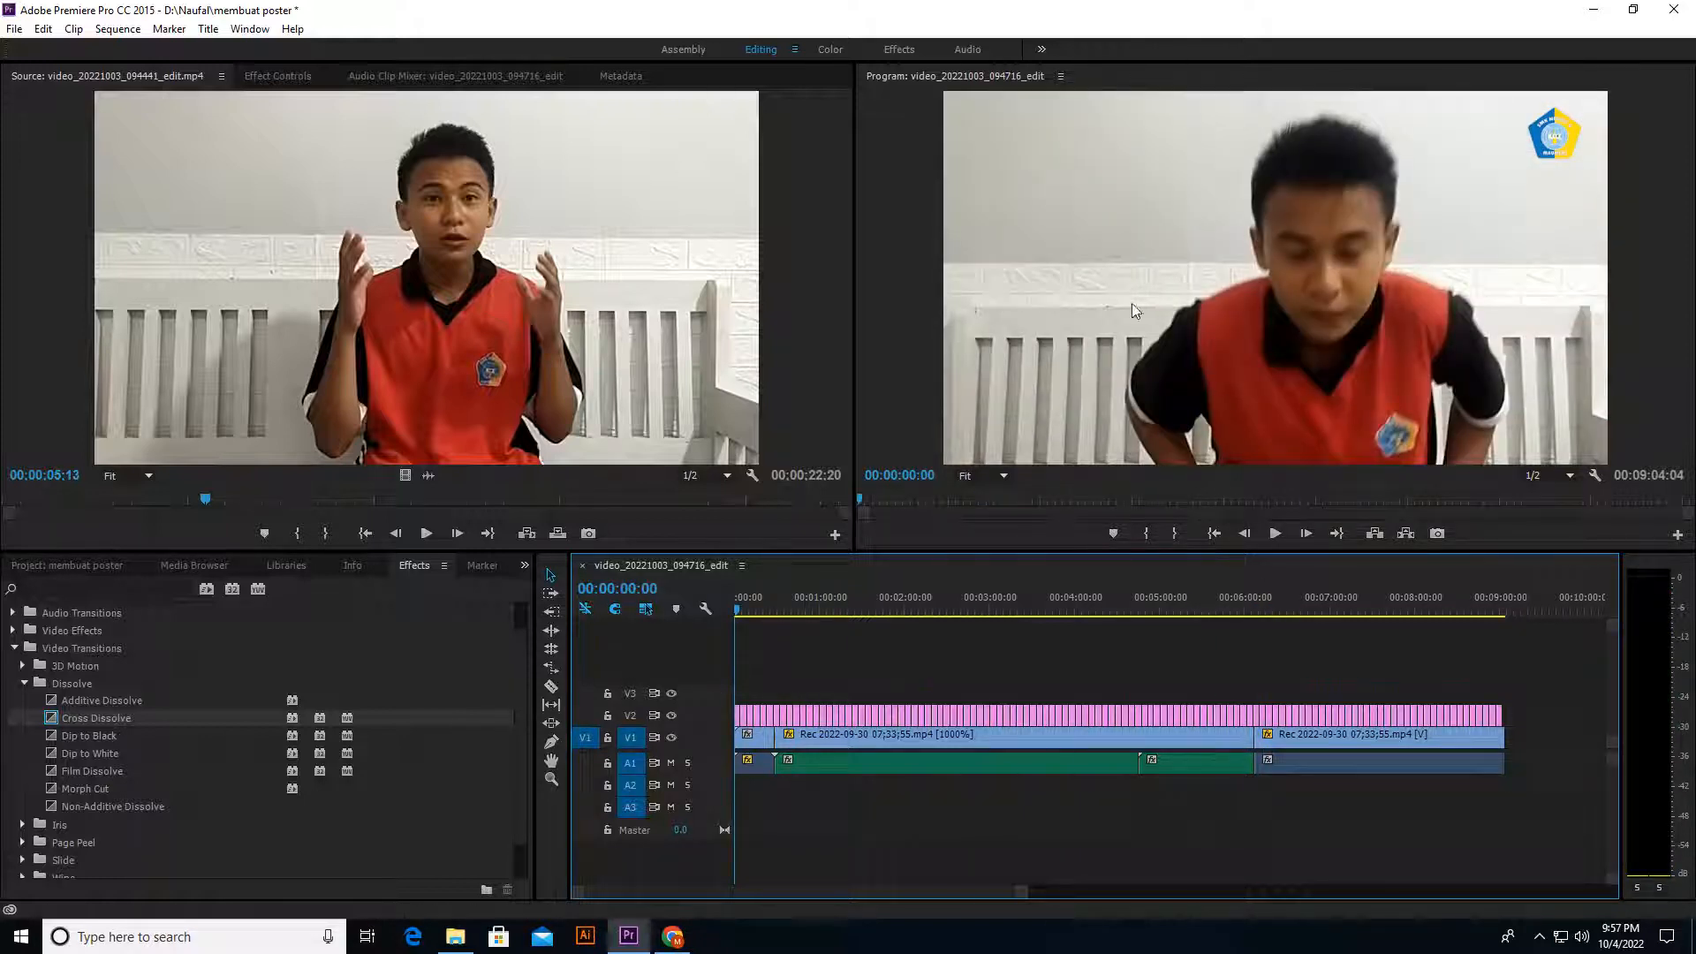
Step: Create an adjustment layer in the project at 1280 x 720, 30.00 fps, with square pixels
{"action": "left_click", "coordinate": [26, 589]}
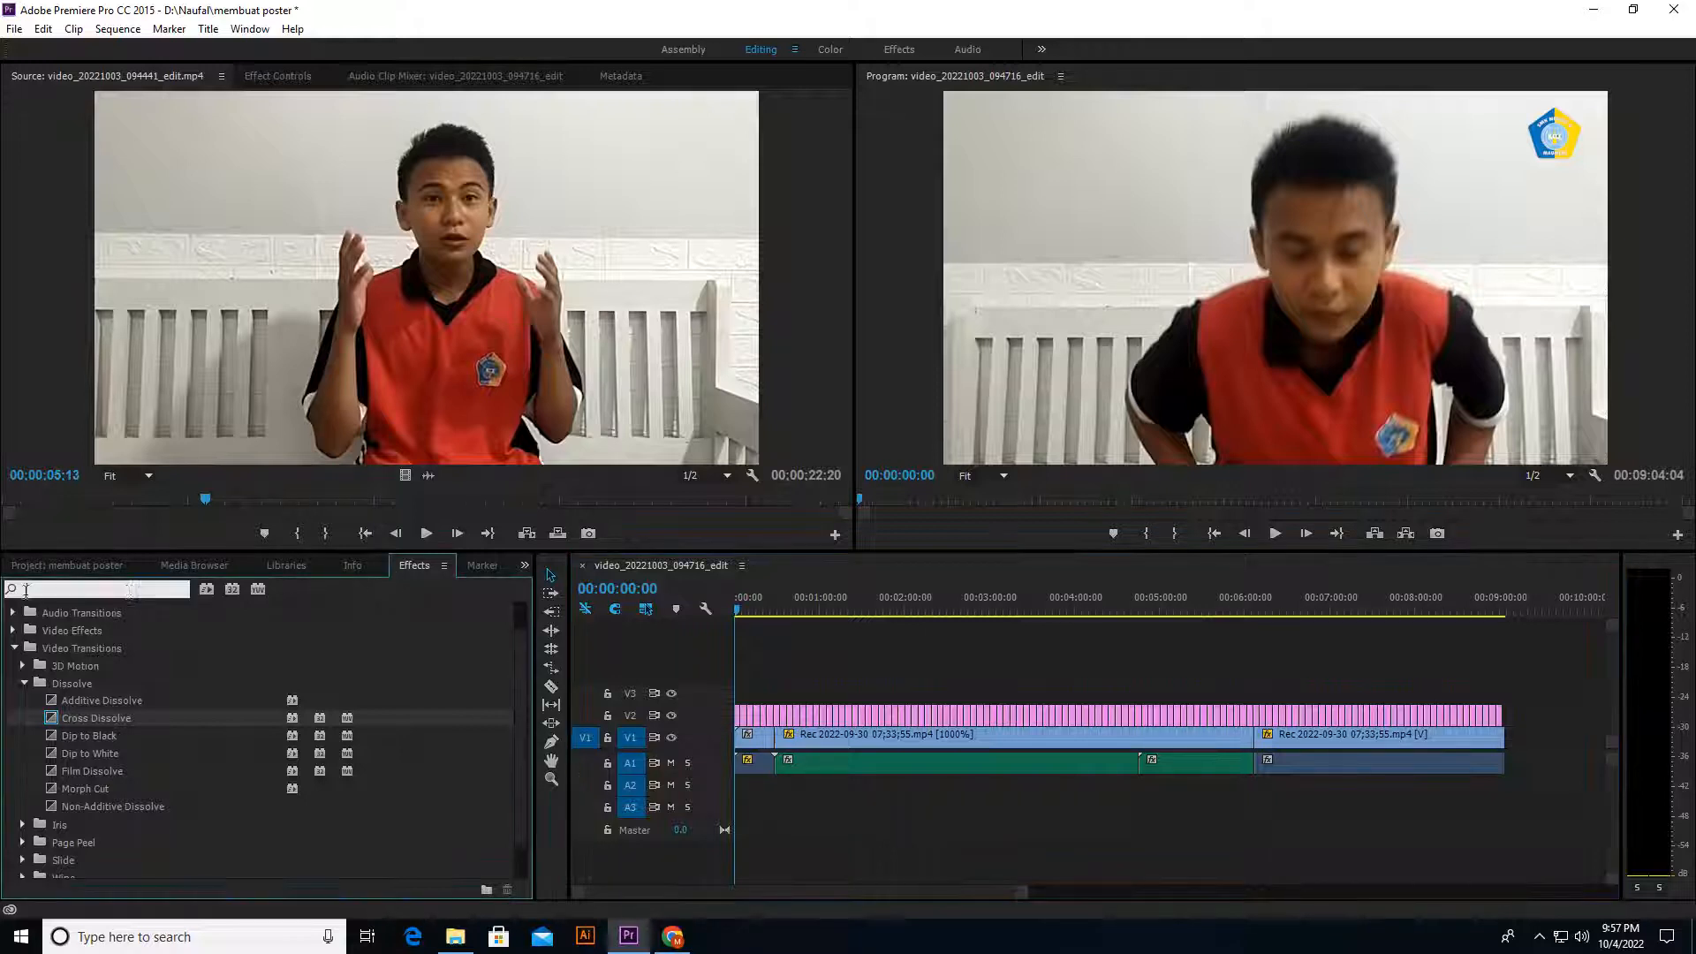
{"action": "left_click", "coordinate": [113, 568]}
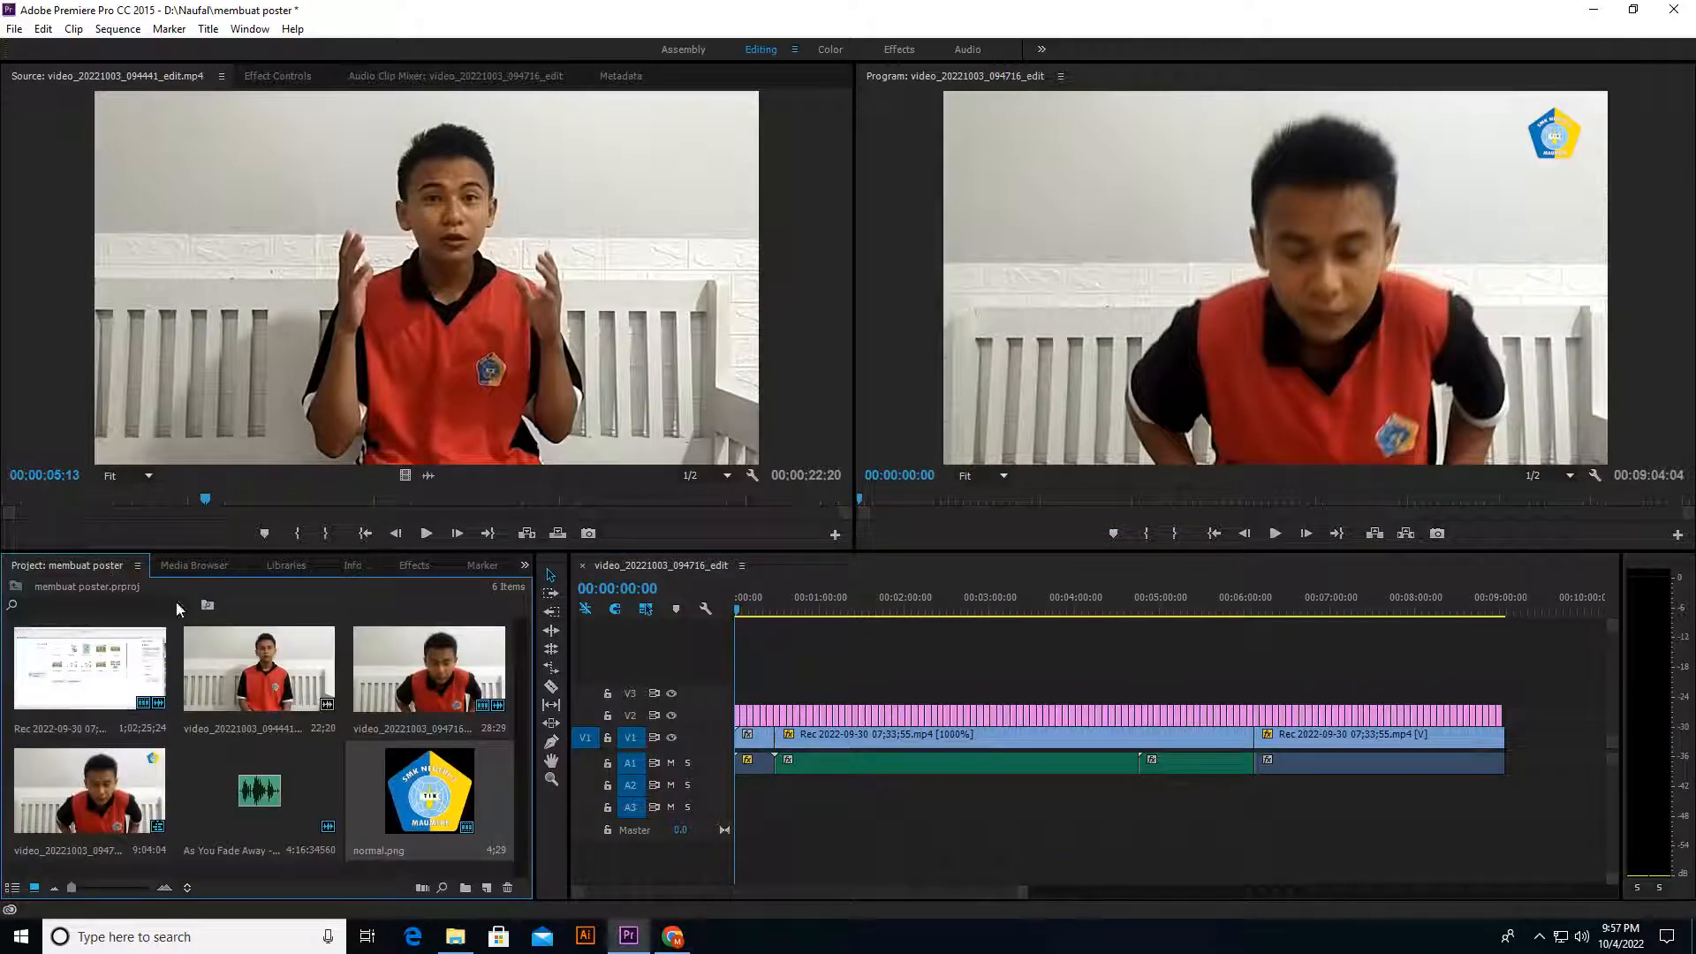
{"action": "left_click", "coordinate": [485, 888]}
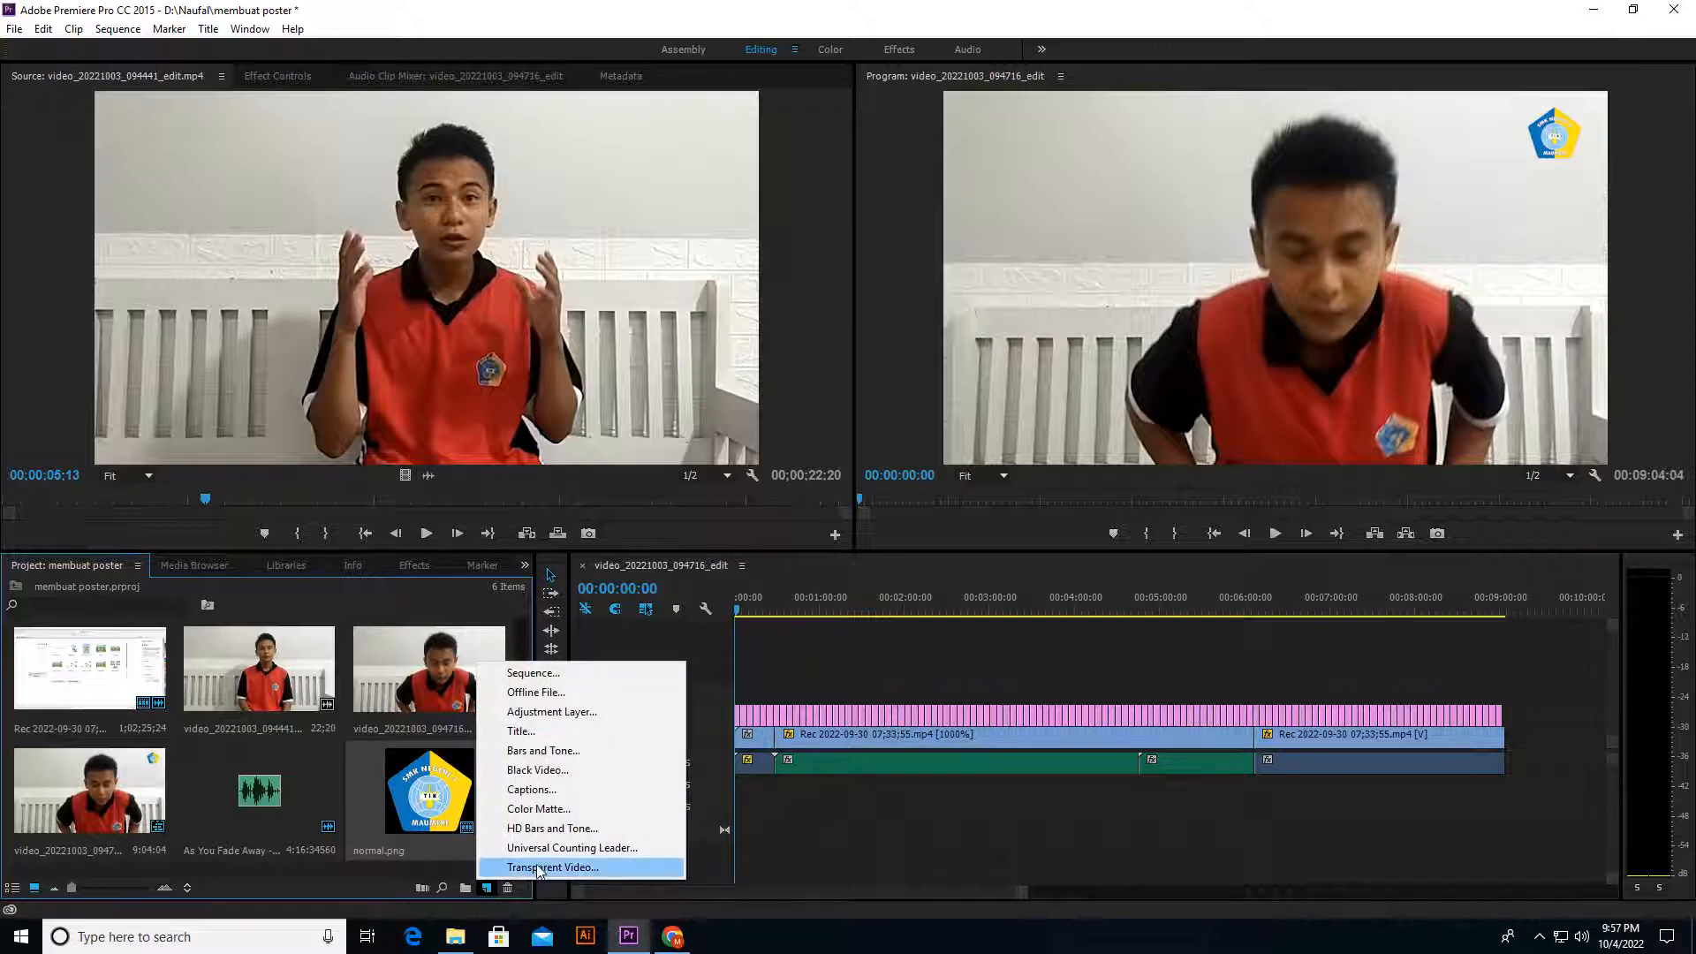
{"action": "left_click", "coordinate": [554, 715]}
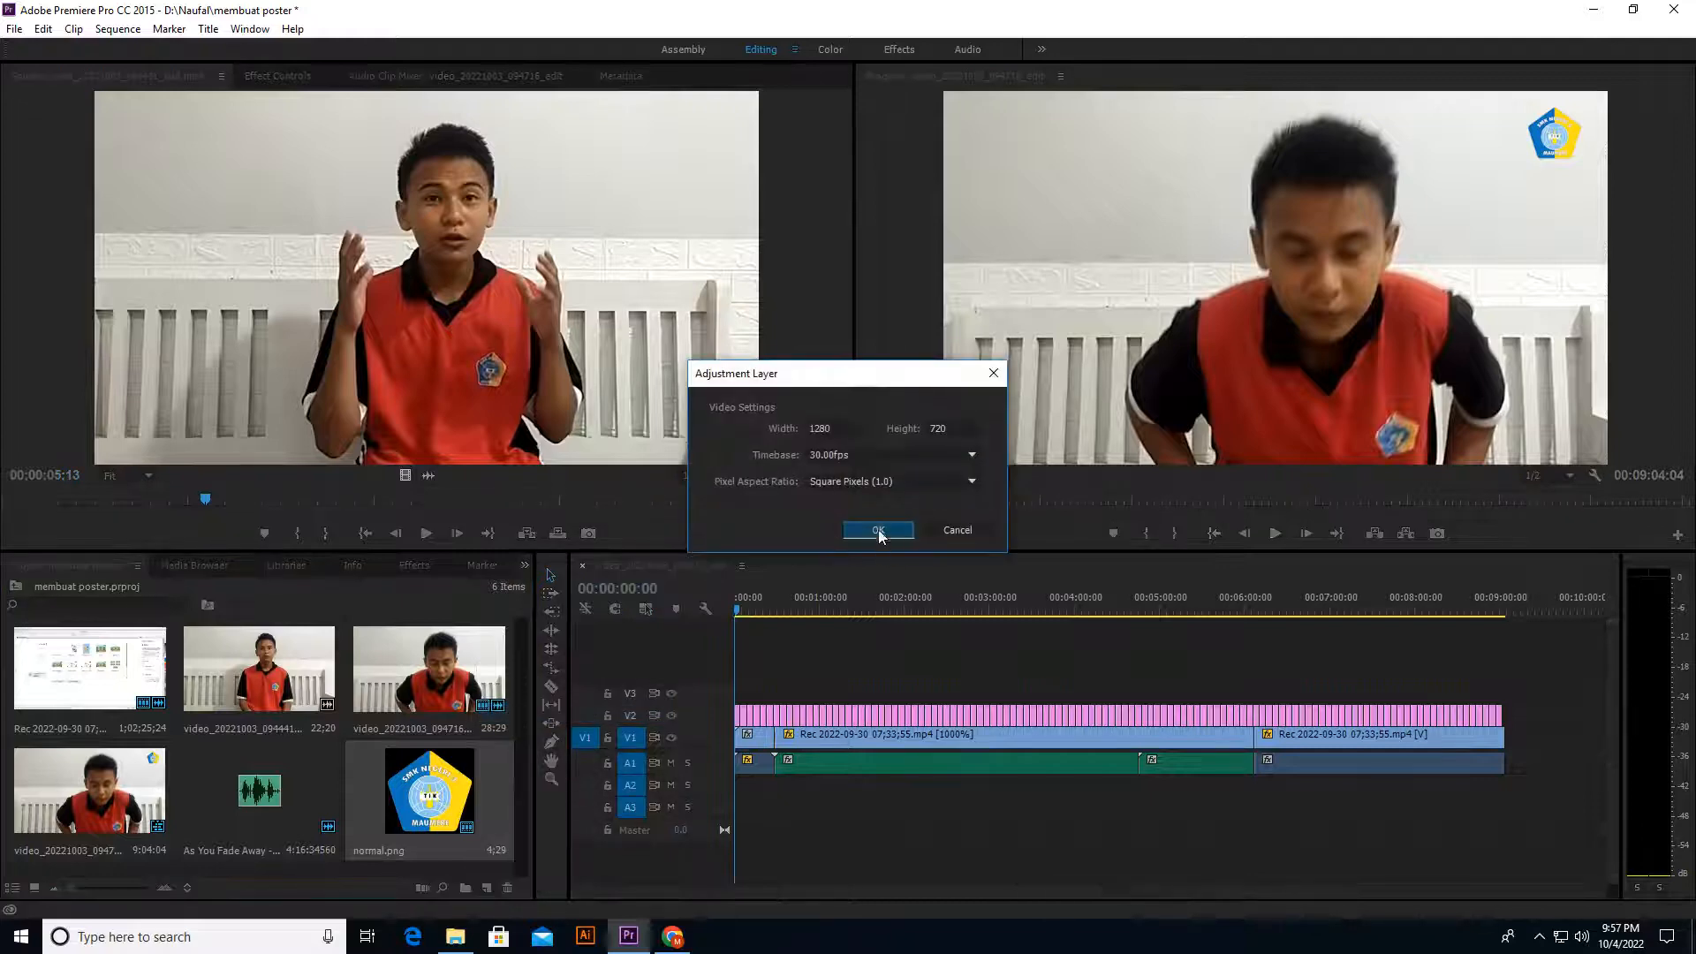
{"action": "left_click", "coordinate": [879, 531]}
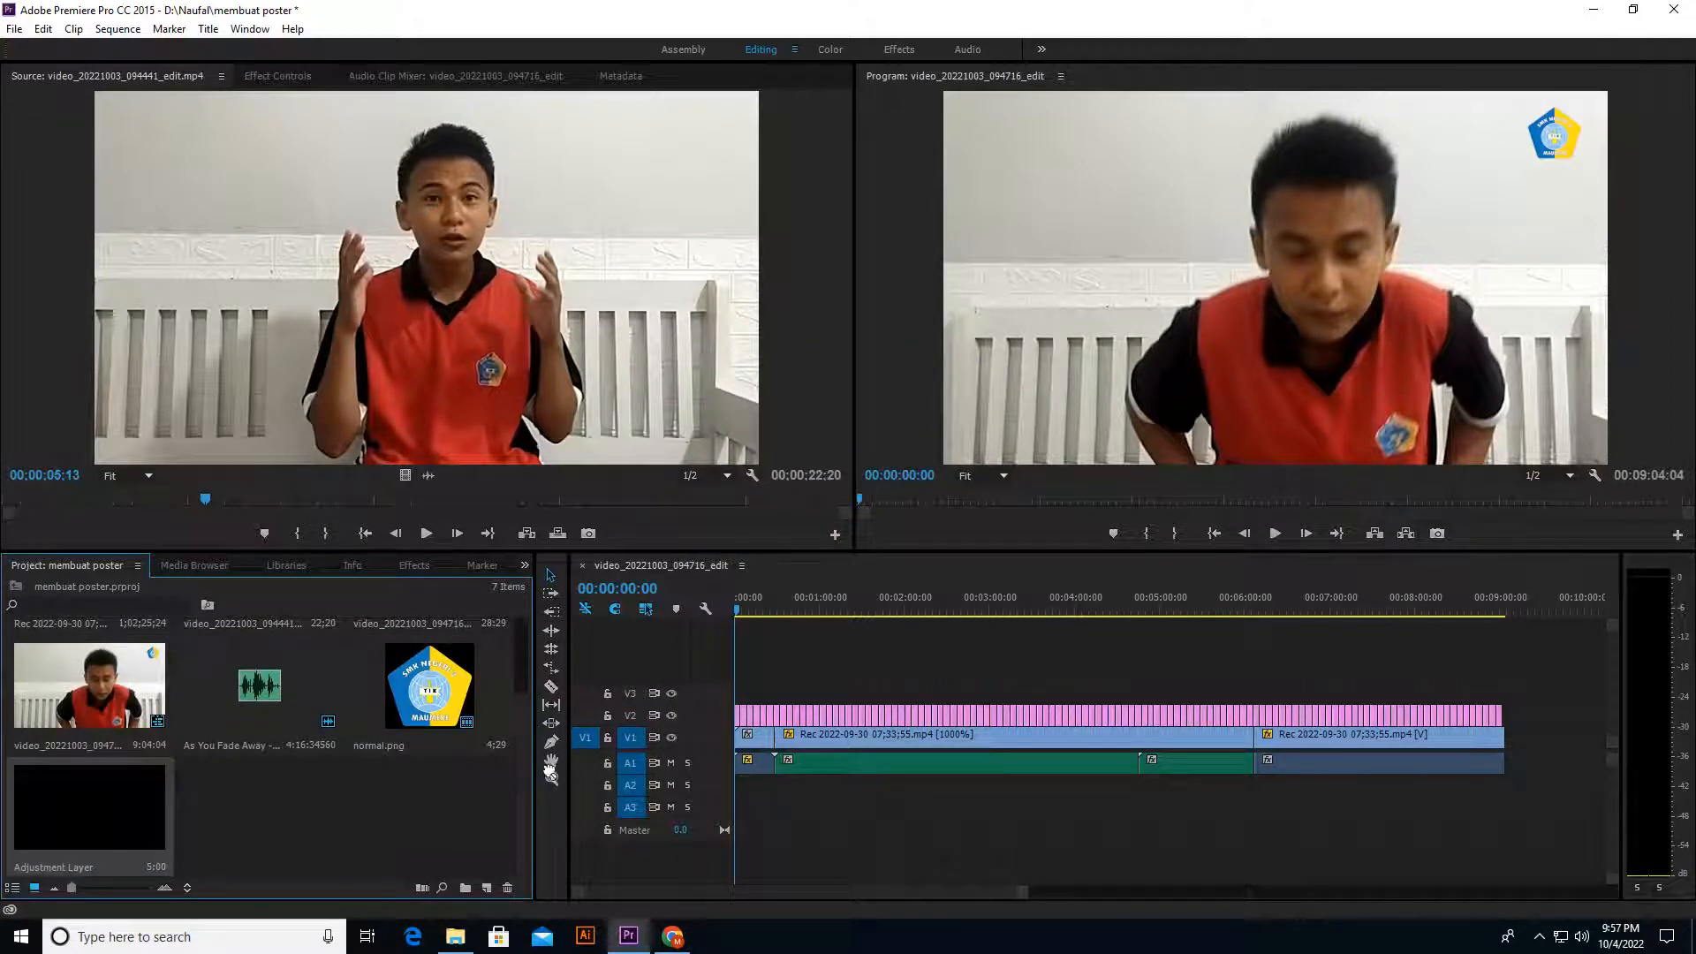
Step: Move all the logo clips from V2 up to V3 and place the adjustment layer on V2, spanning the whole sequence
{"action": "left_click_drag", "start_coordinate": [551, 773], "coordinate": [740, 698]}
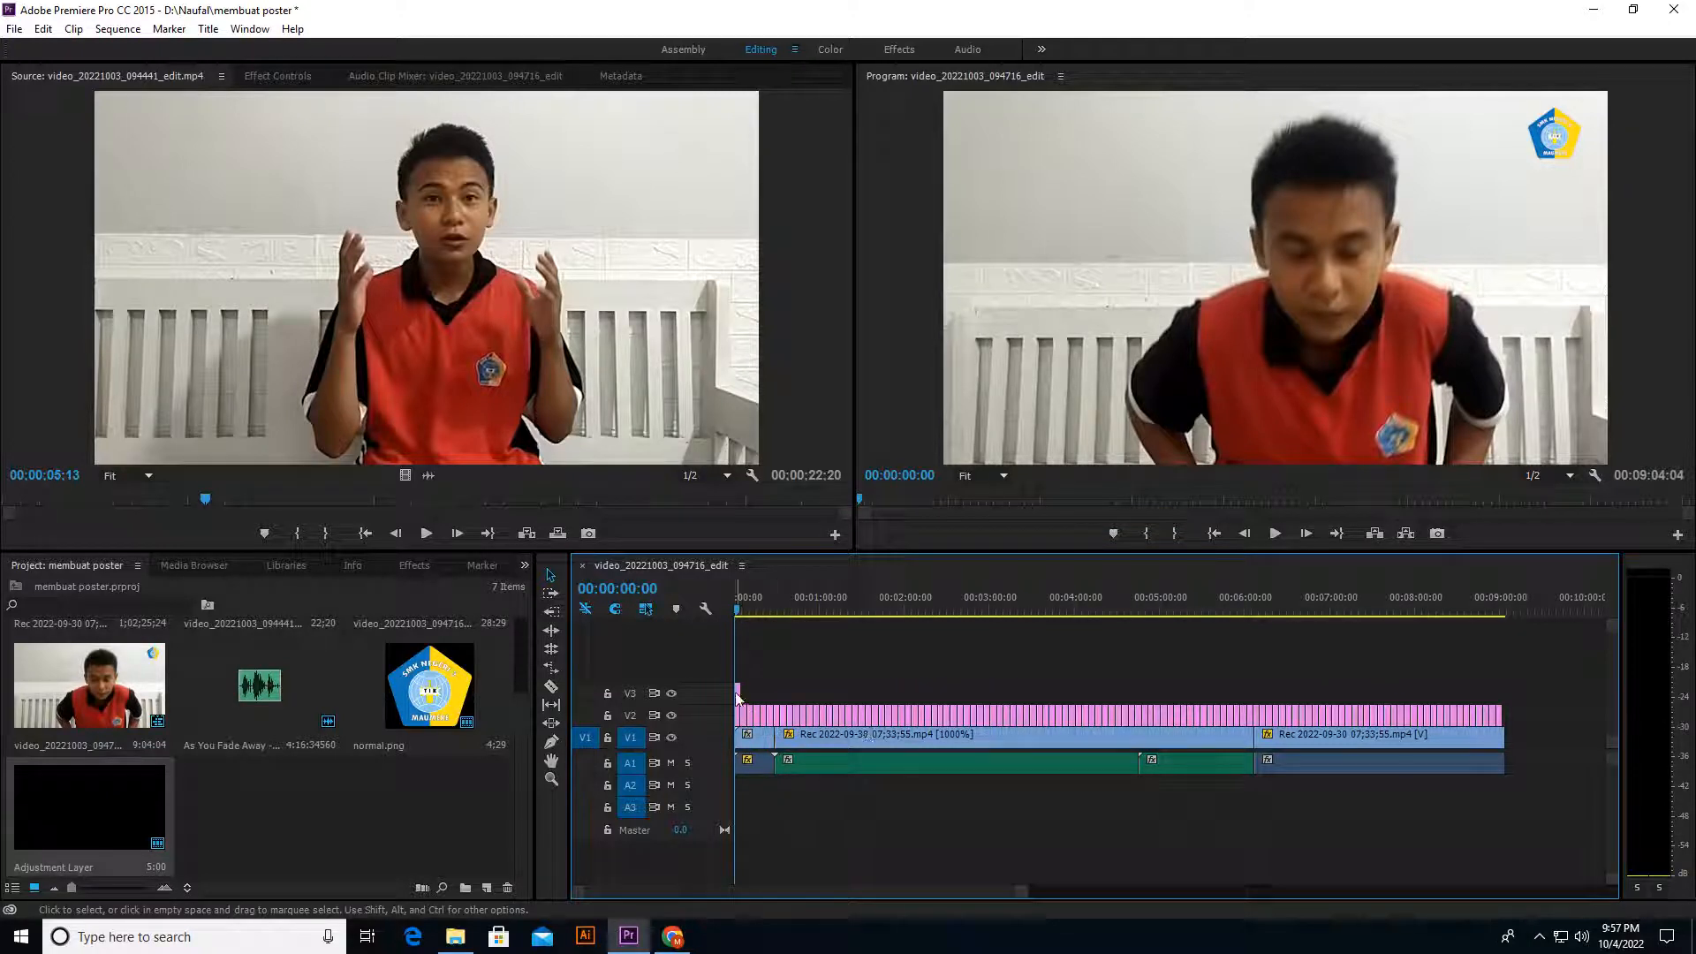
{"action": "key", "text": "Delete"}
{"action": "left_click", "coordinate": [768, 714]}
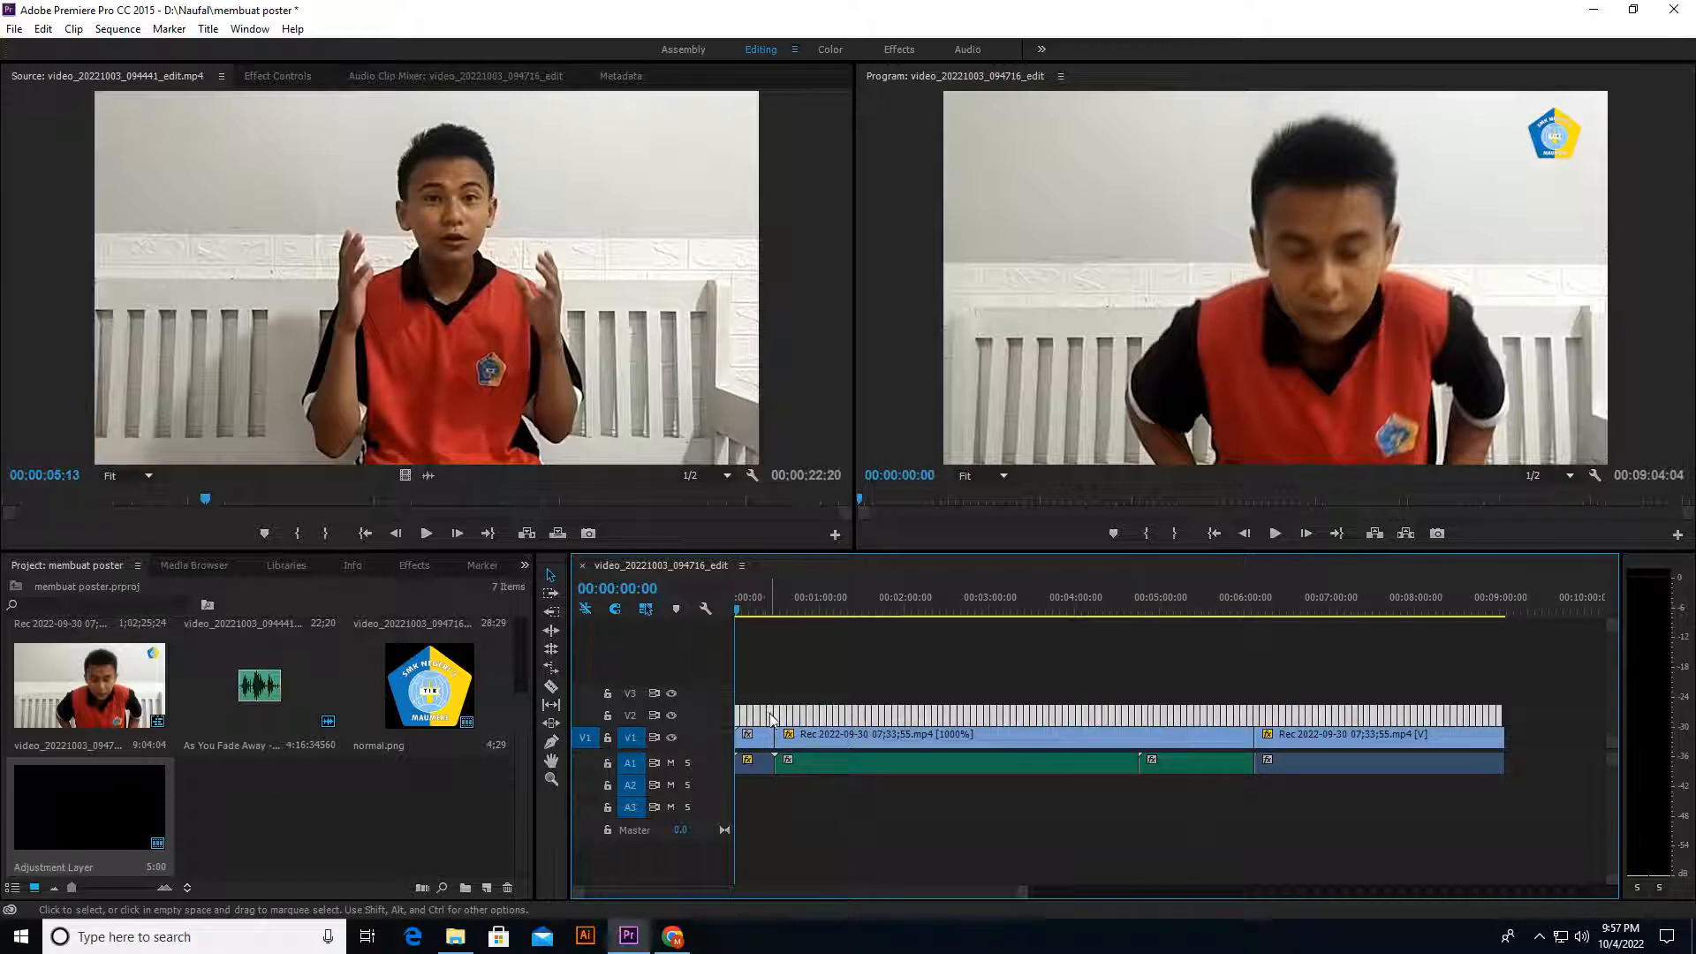
{"action": "left_click_drag", "start_coordinate": [770, 717], "coordinate": [768, 704]}
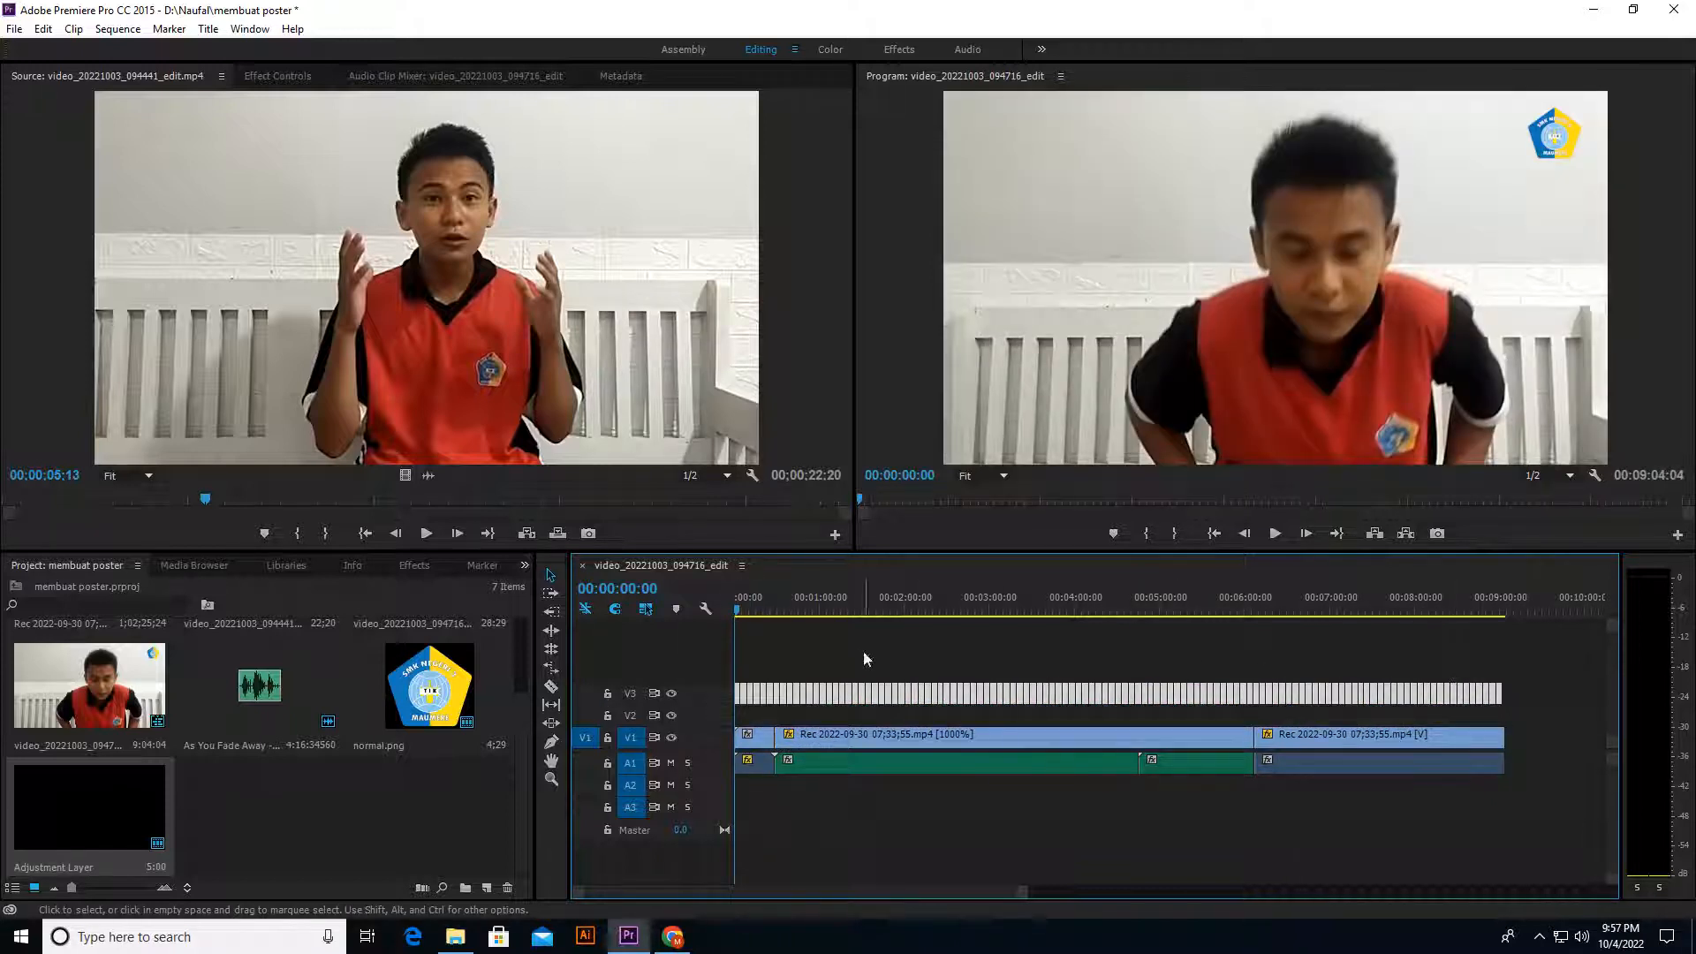
{"action": "left_click", "coordinate": [114, 815]}
{"action": "left_click_drag", "start_coordinate": [114, 815], "coordinate": [1501, 715]}
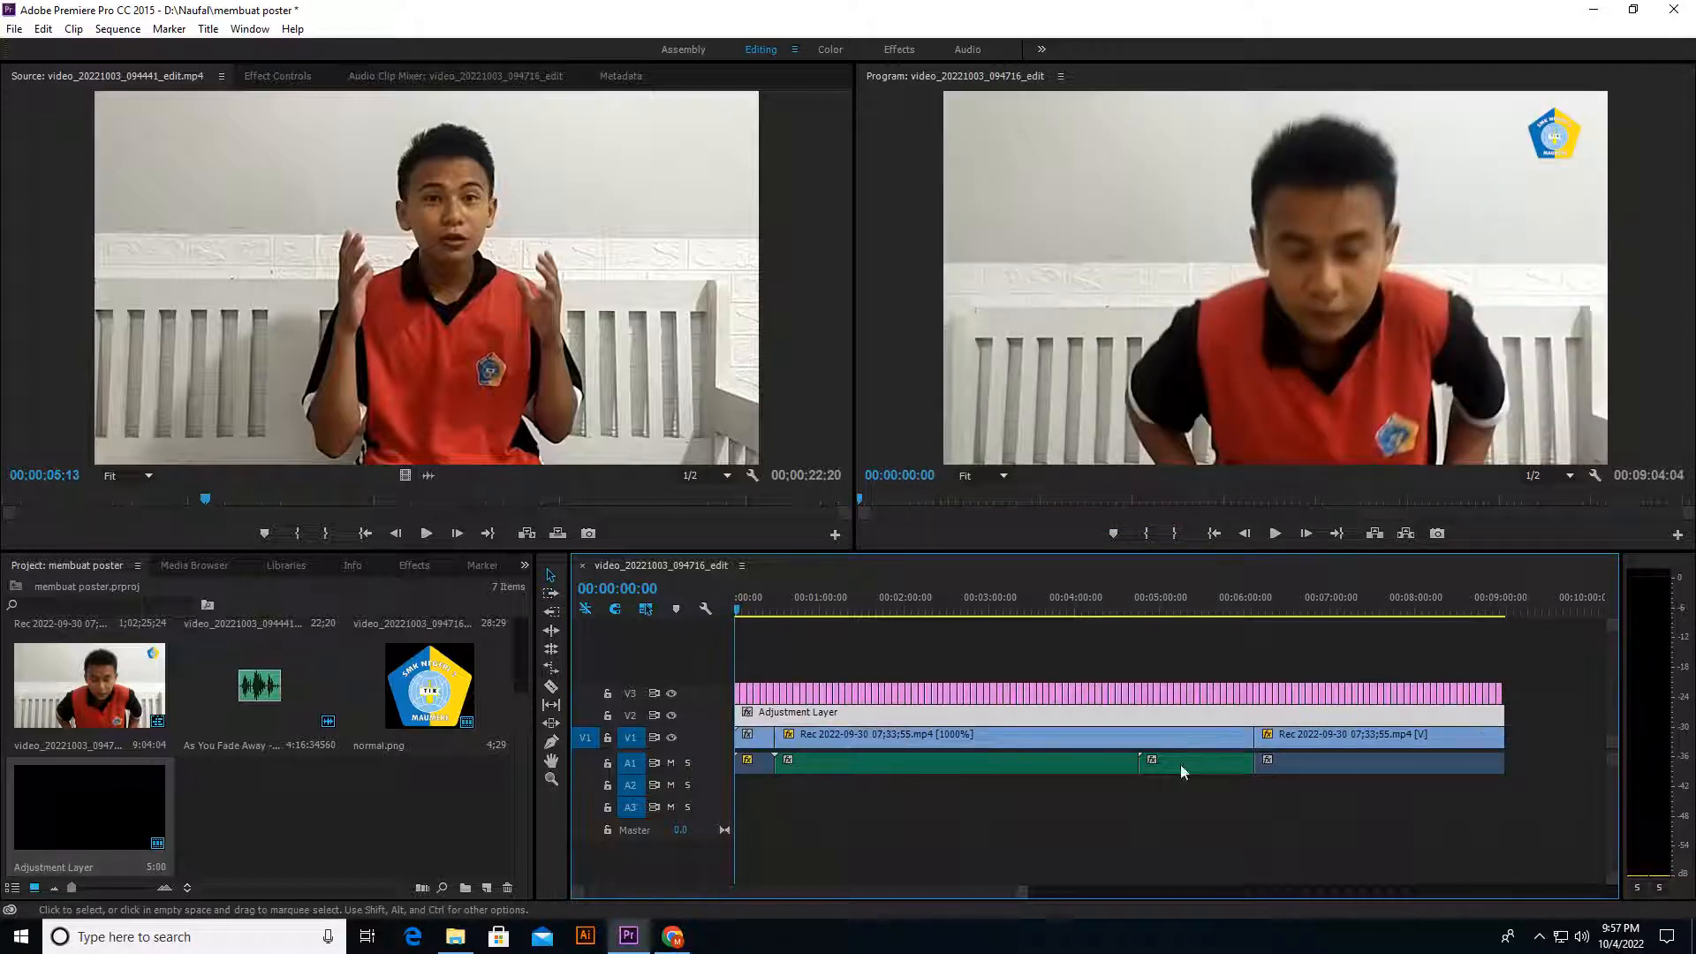
Step: Set the playhead to 00:00:23:20 and show the effect settings of the adjustment layer on V2
{"action": "left_click", "coordinate": [768, 611]}
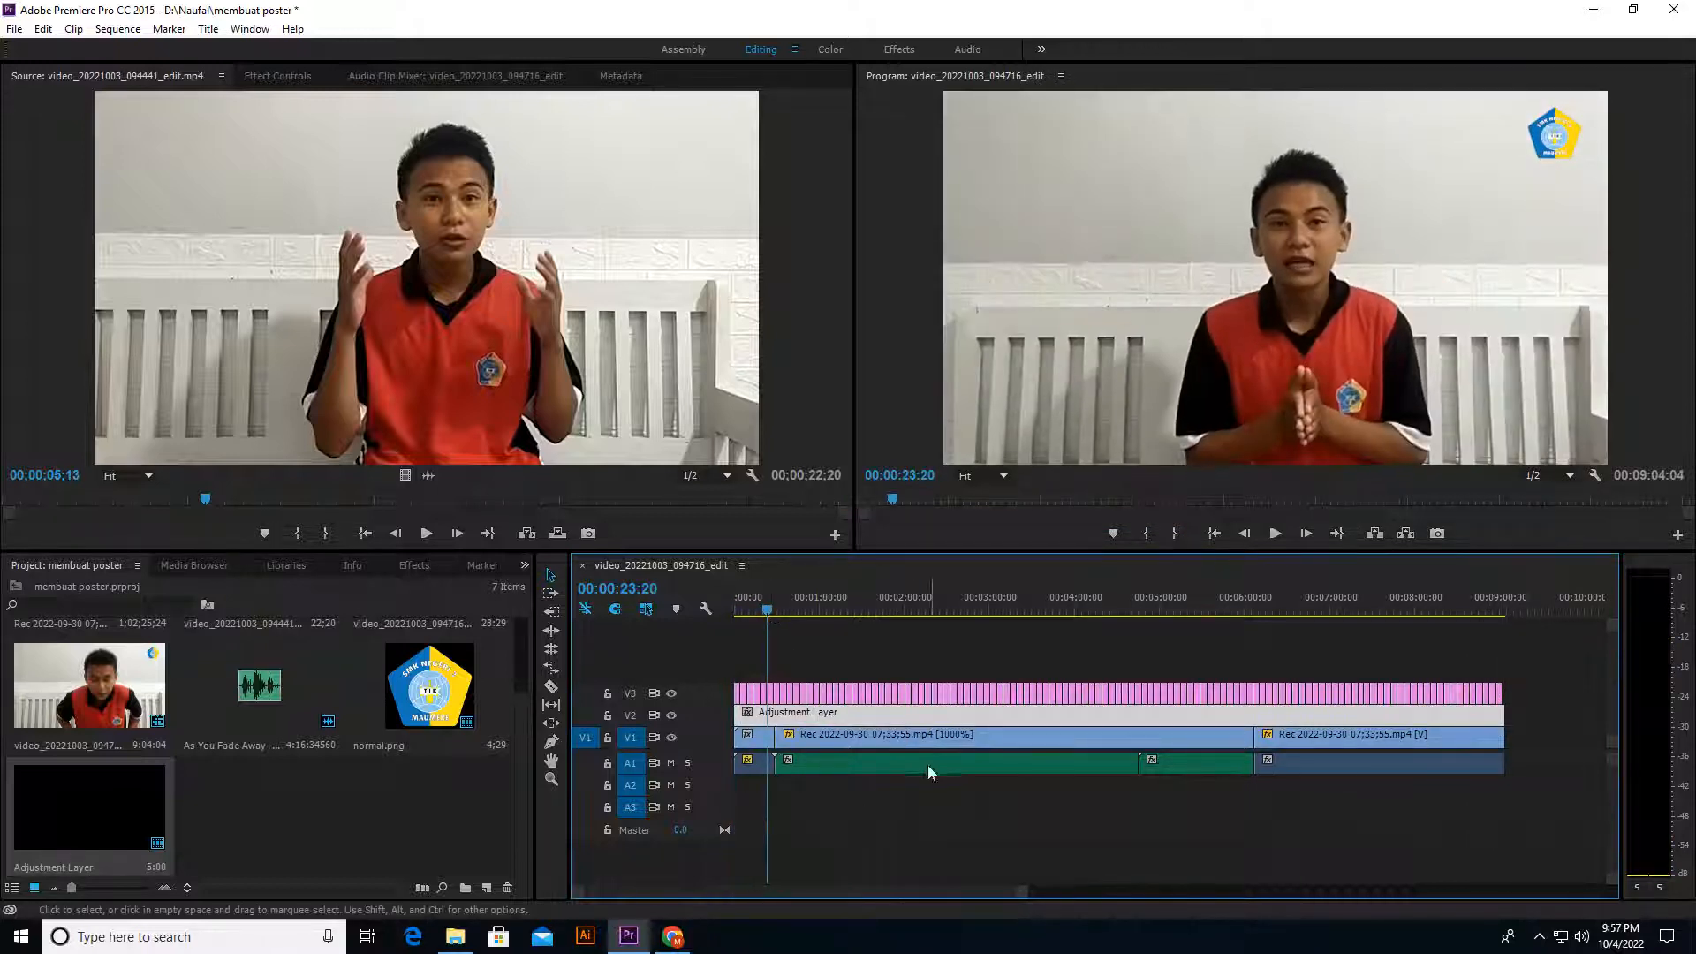
{"action": "double_click", "coordinate": [845, 719]}
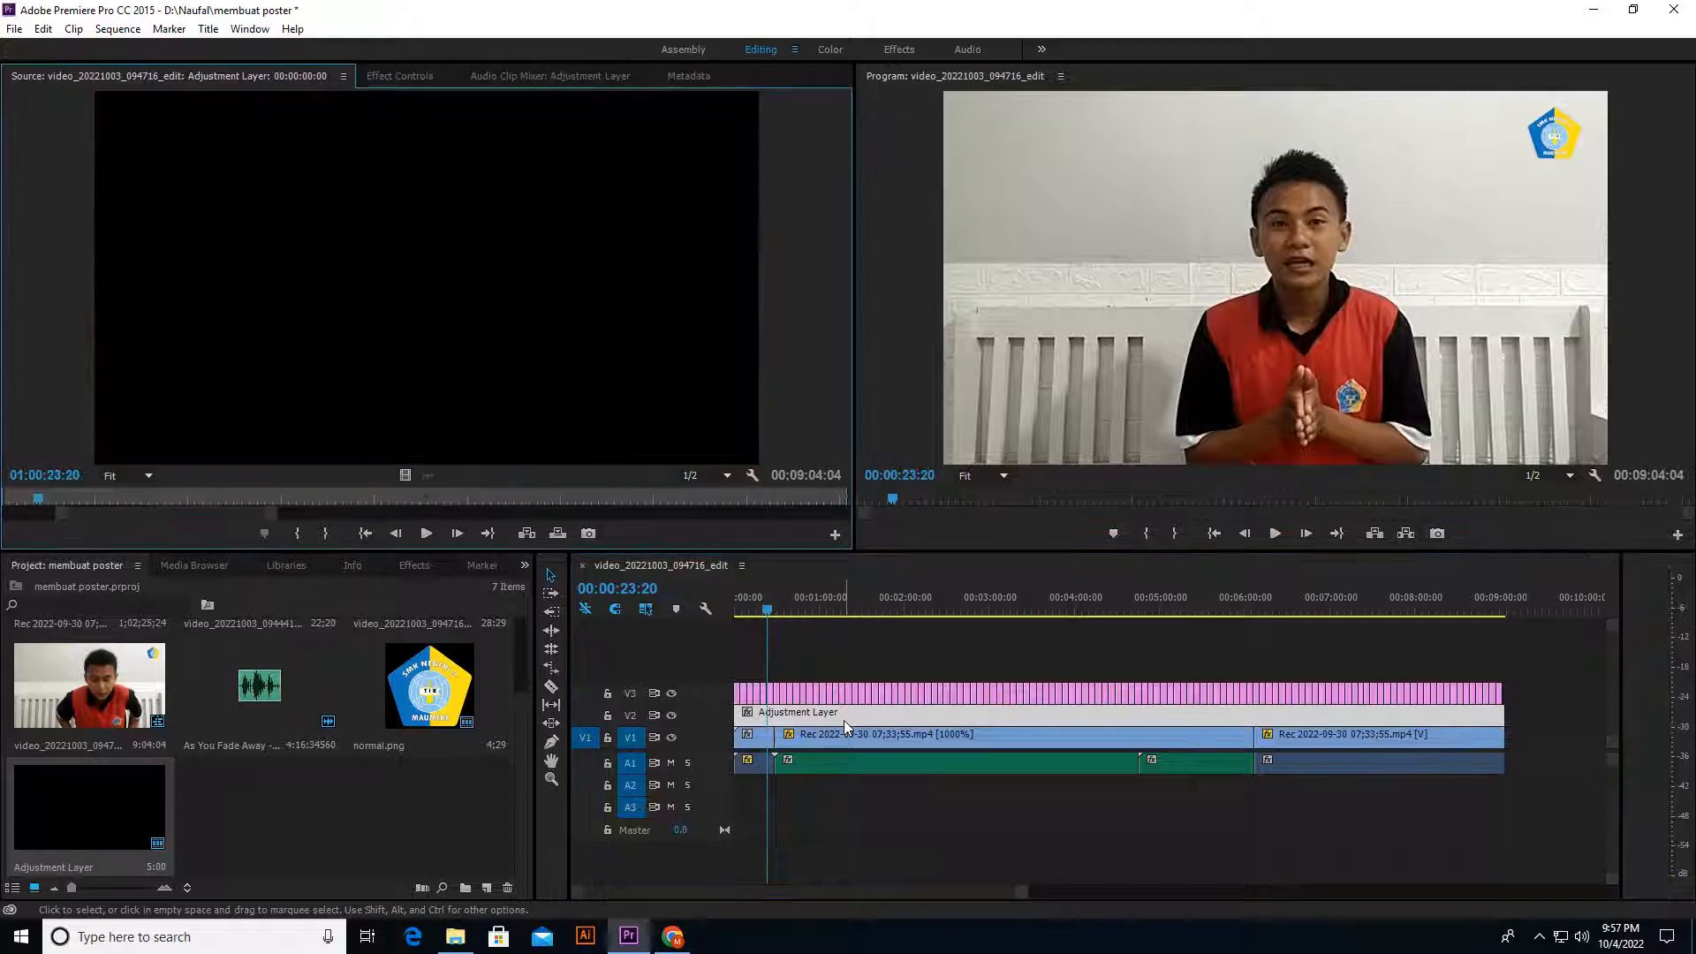
{"action": "left_click", "coordinate": [394, 79]}
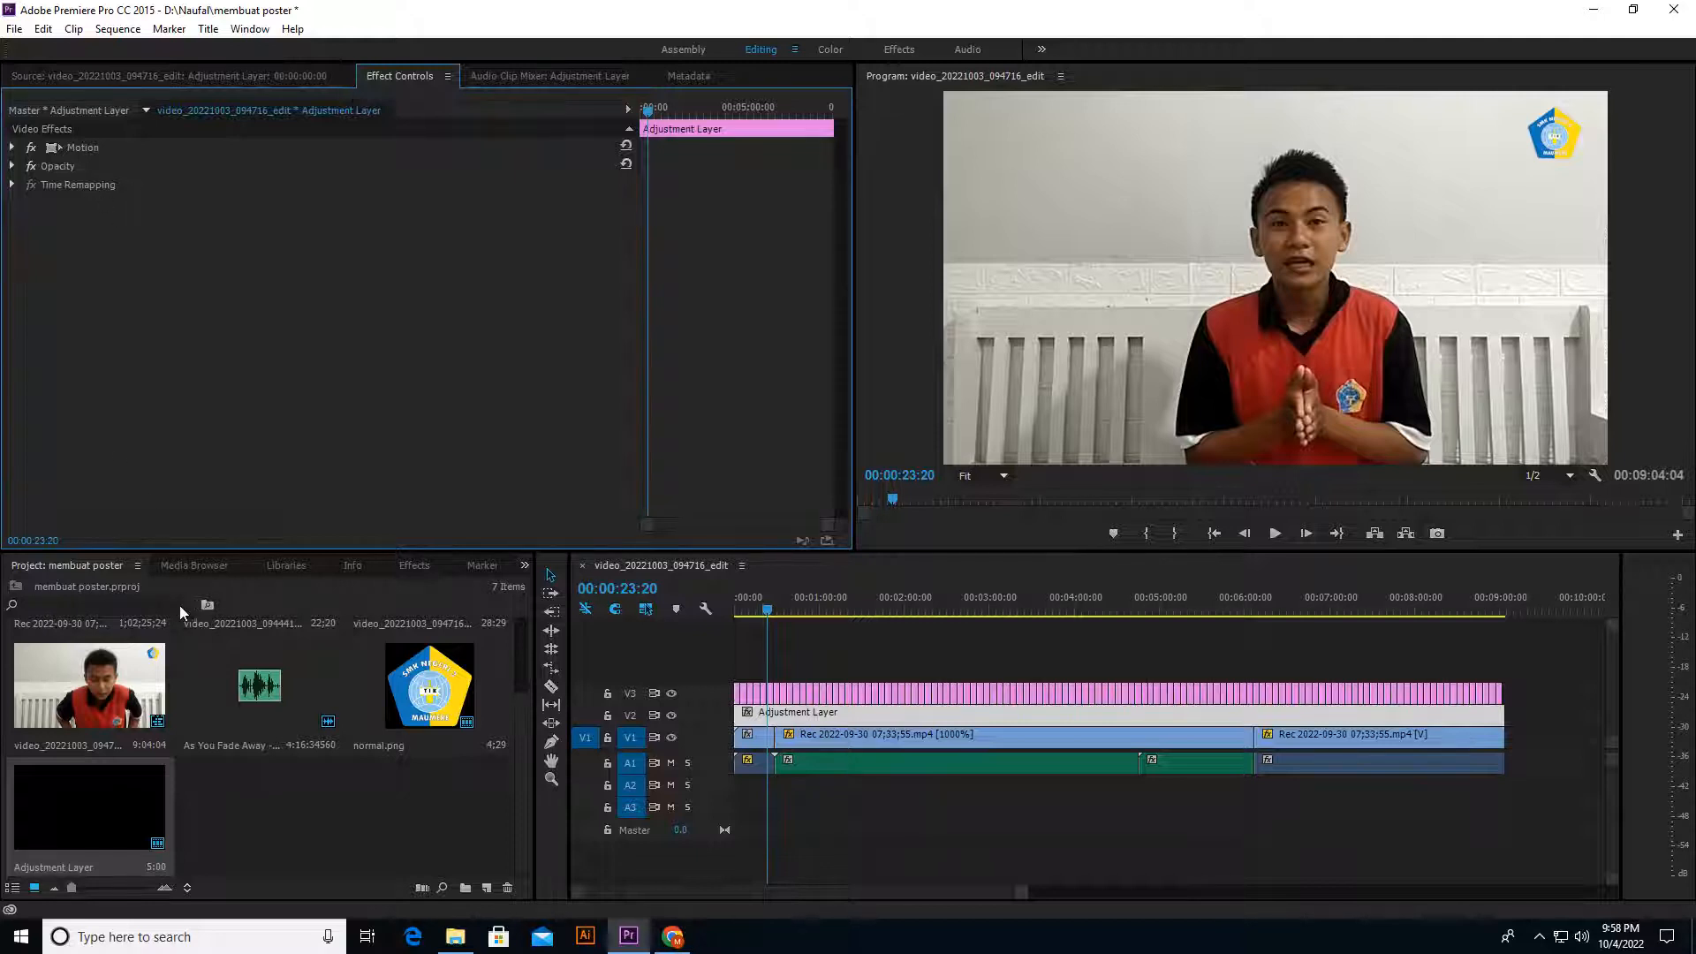
{"action": "left_click", "coordinate": [107, 604]}
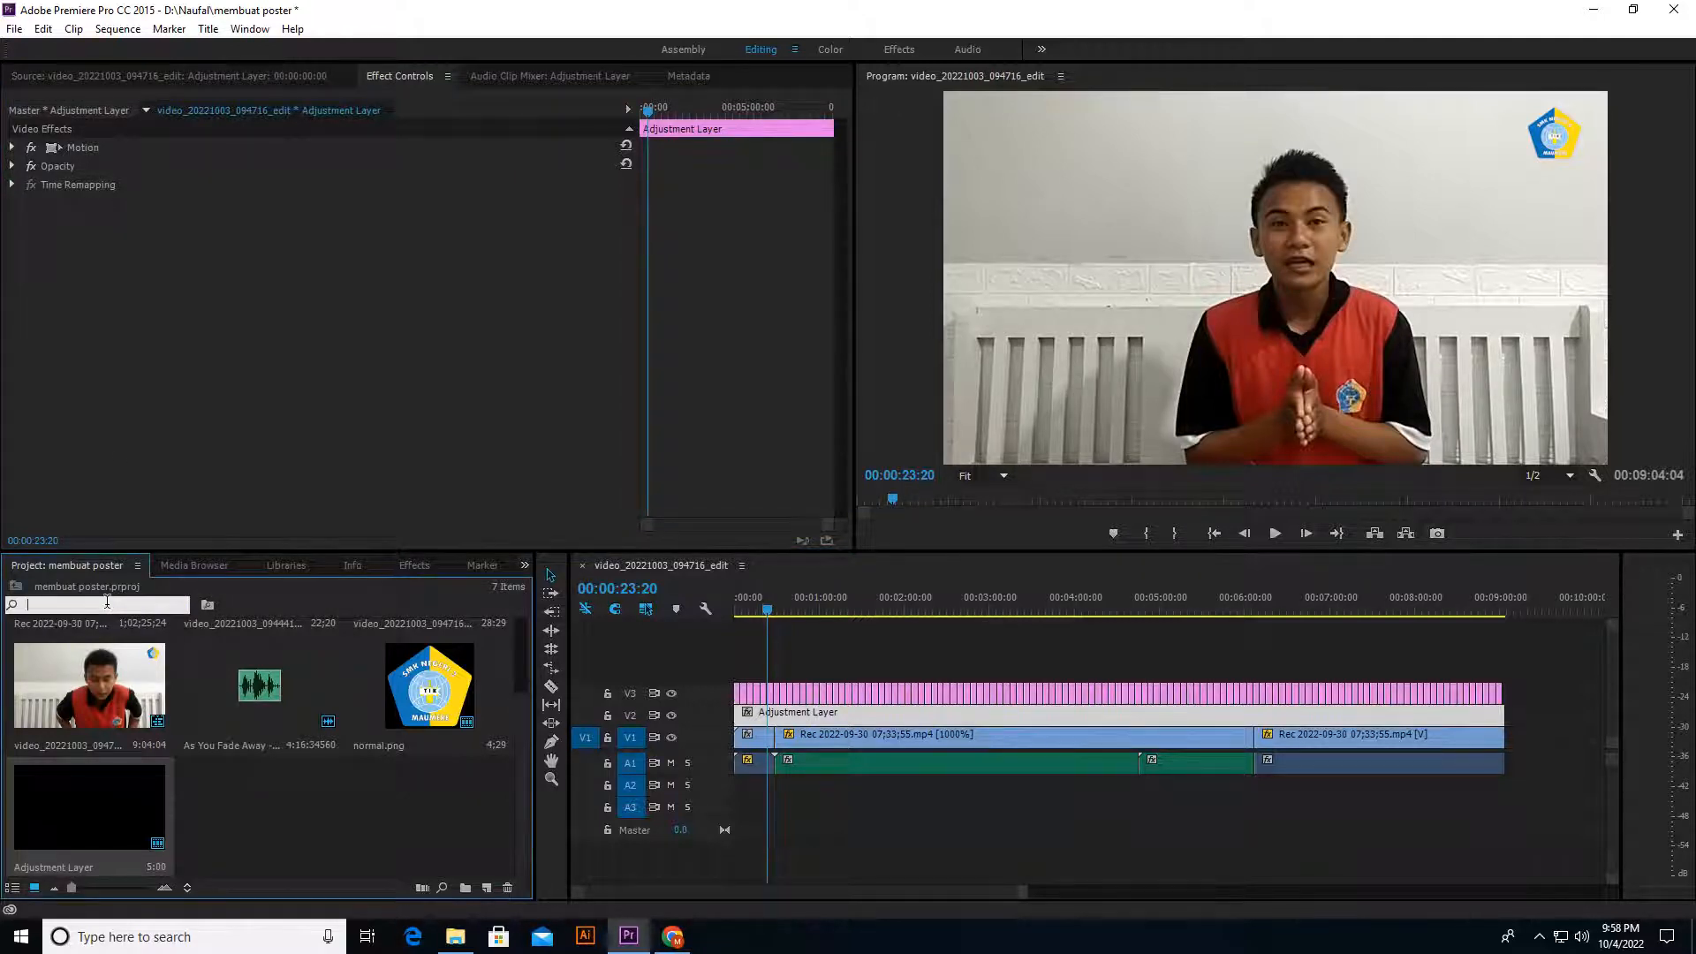
{"action": "type", "text": "lumetr"}
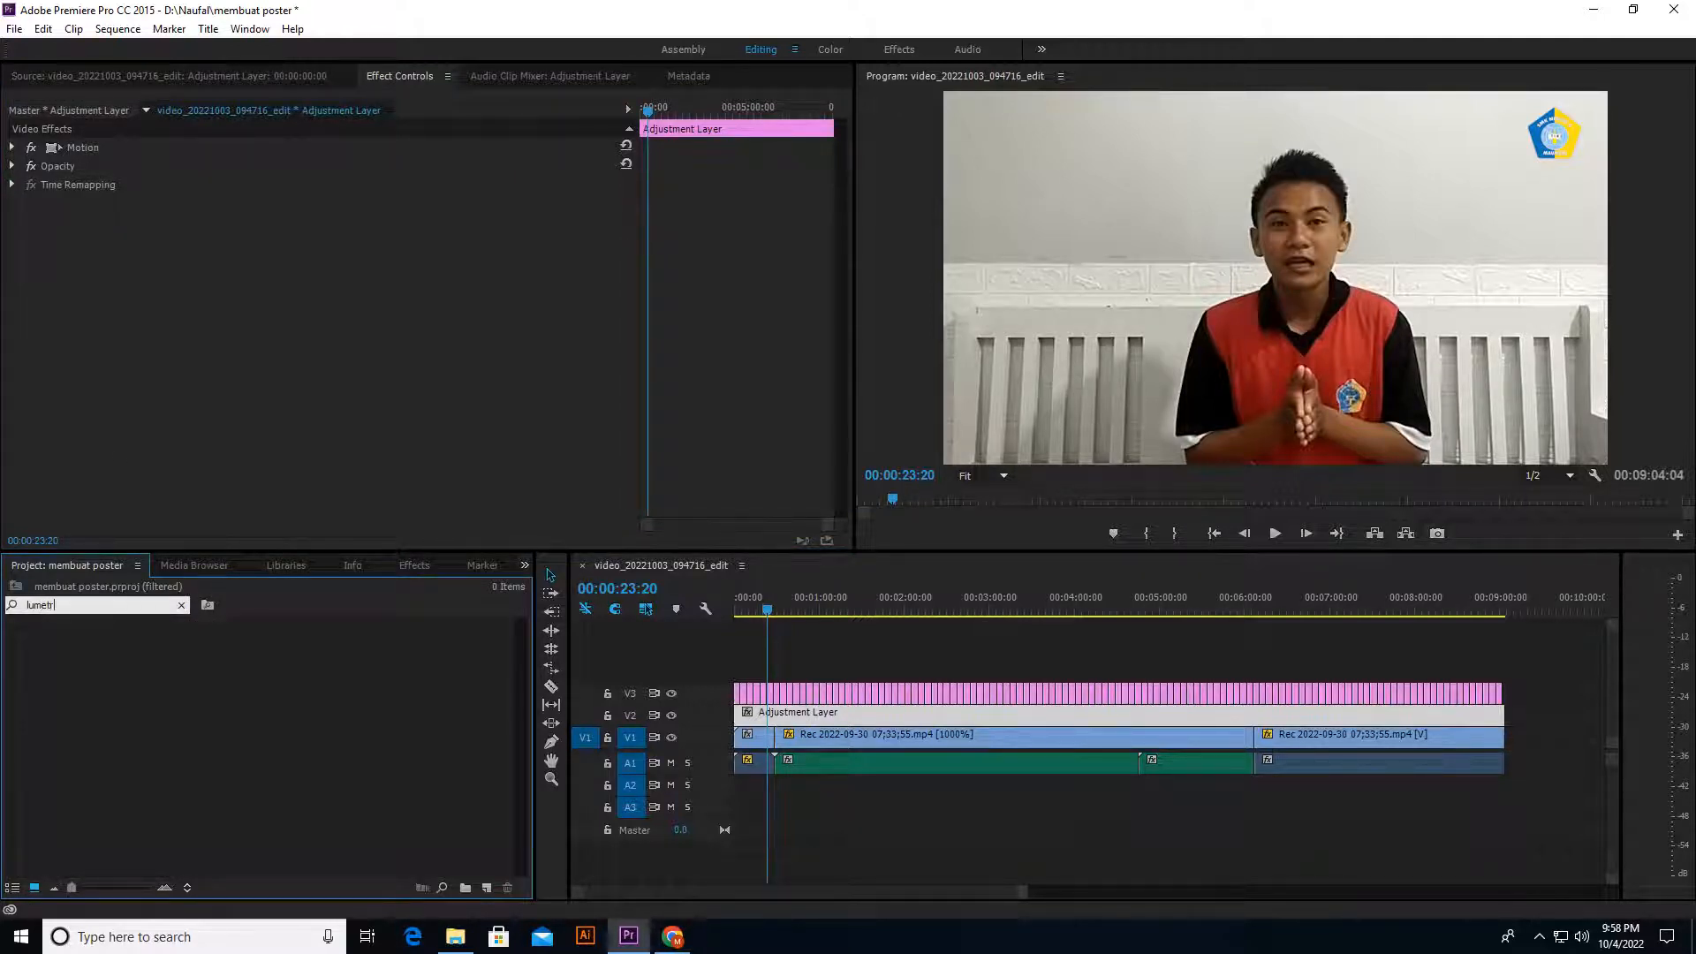
{"action": "key", "text": "BackSpace"}
{"action": "key", "text": "BackSpace"}
{"action": "key", "text": "BackSpace"}
{"action": "key", "text": "BackSpace"}
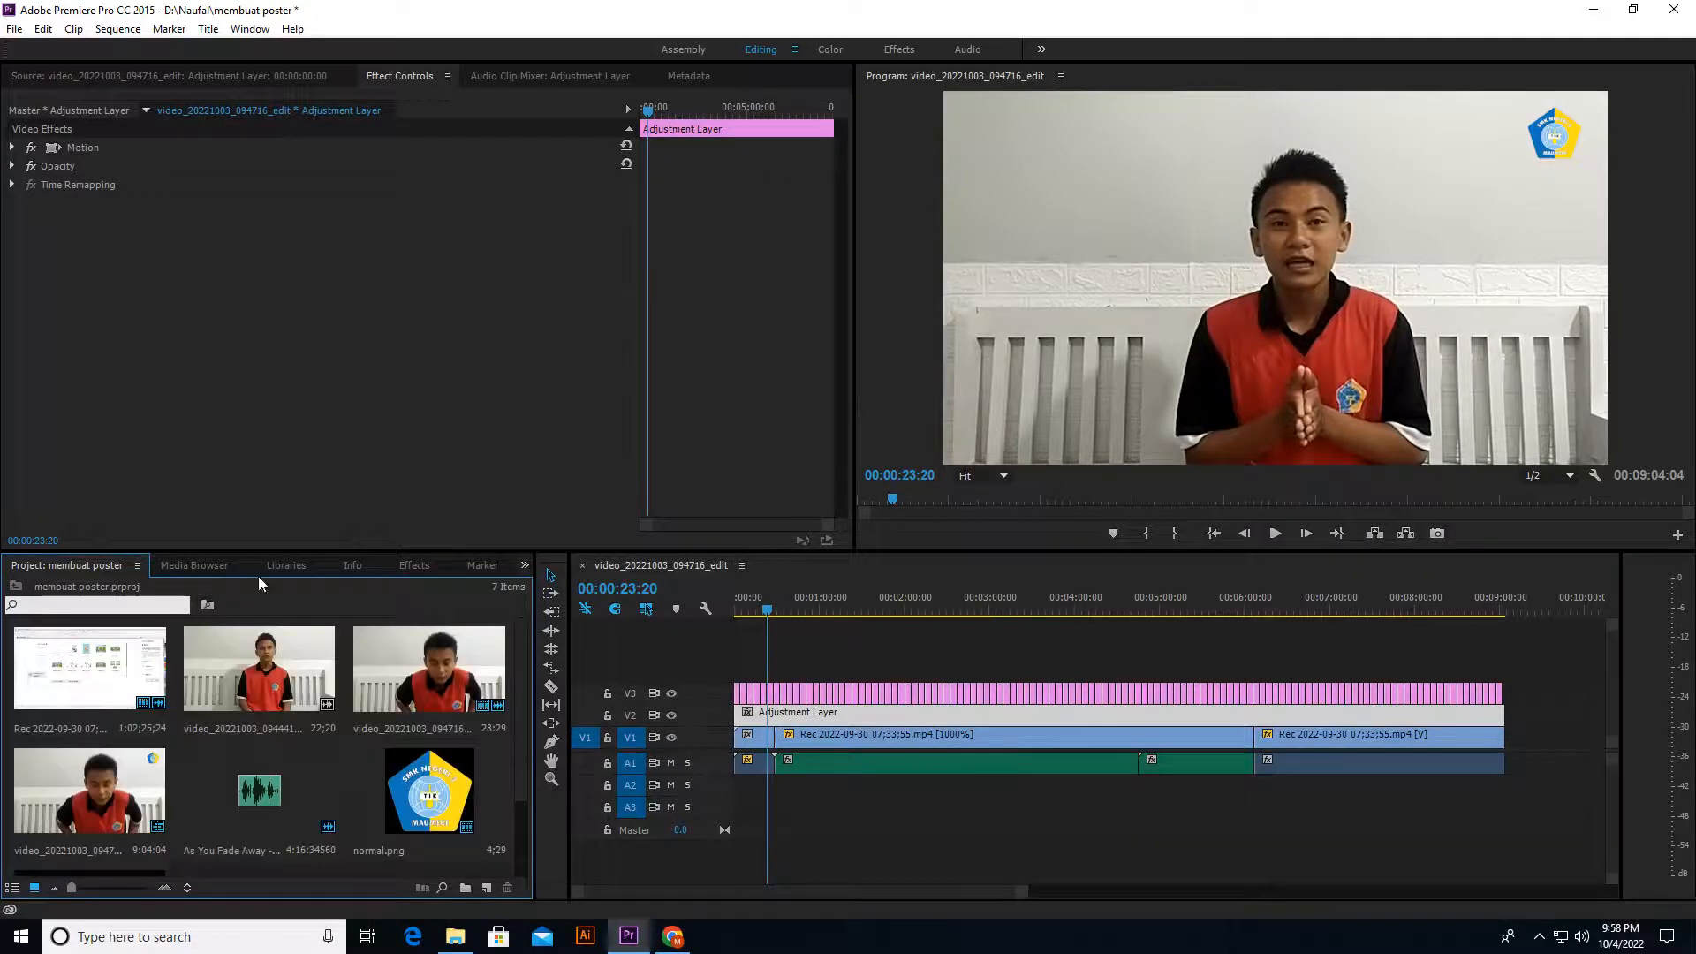
Step: Search the effects for "lumetr" and apply Lumetri Color to the adjustment layer on V2
{"action": "left_click", "coordinate": [416, 567]}
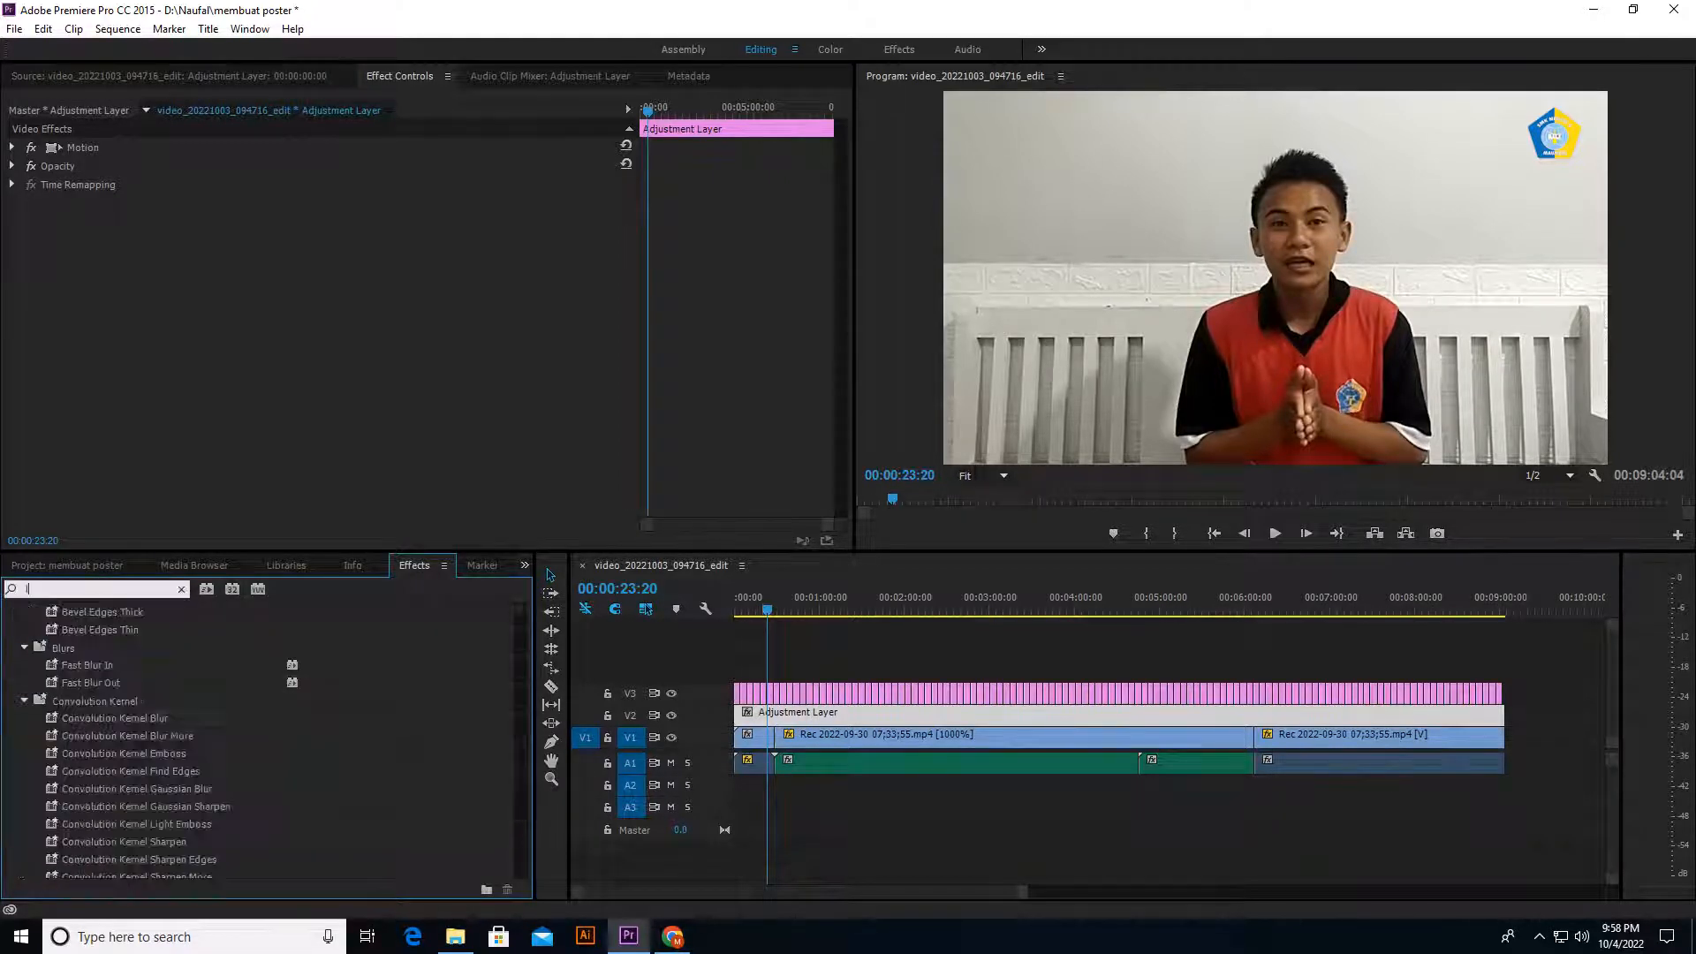
{"action": "type", "text": "etr"}
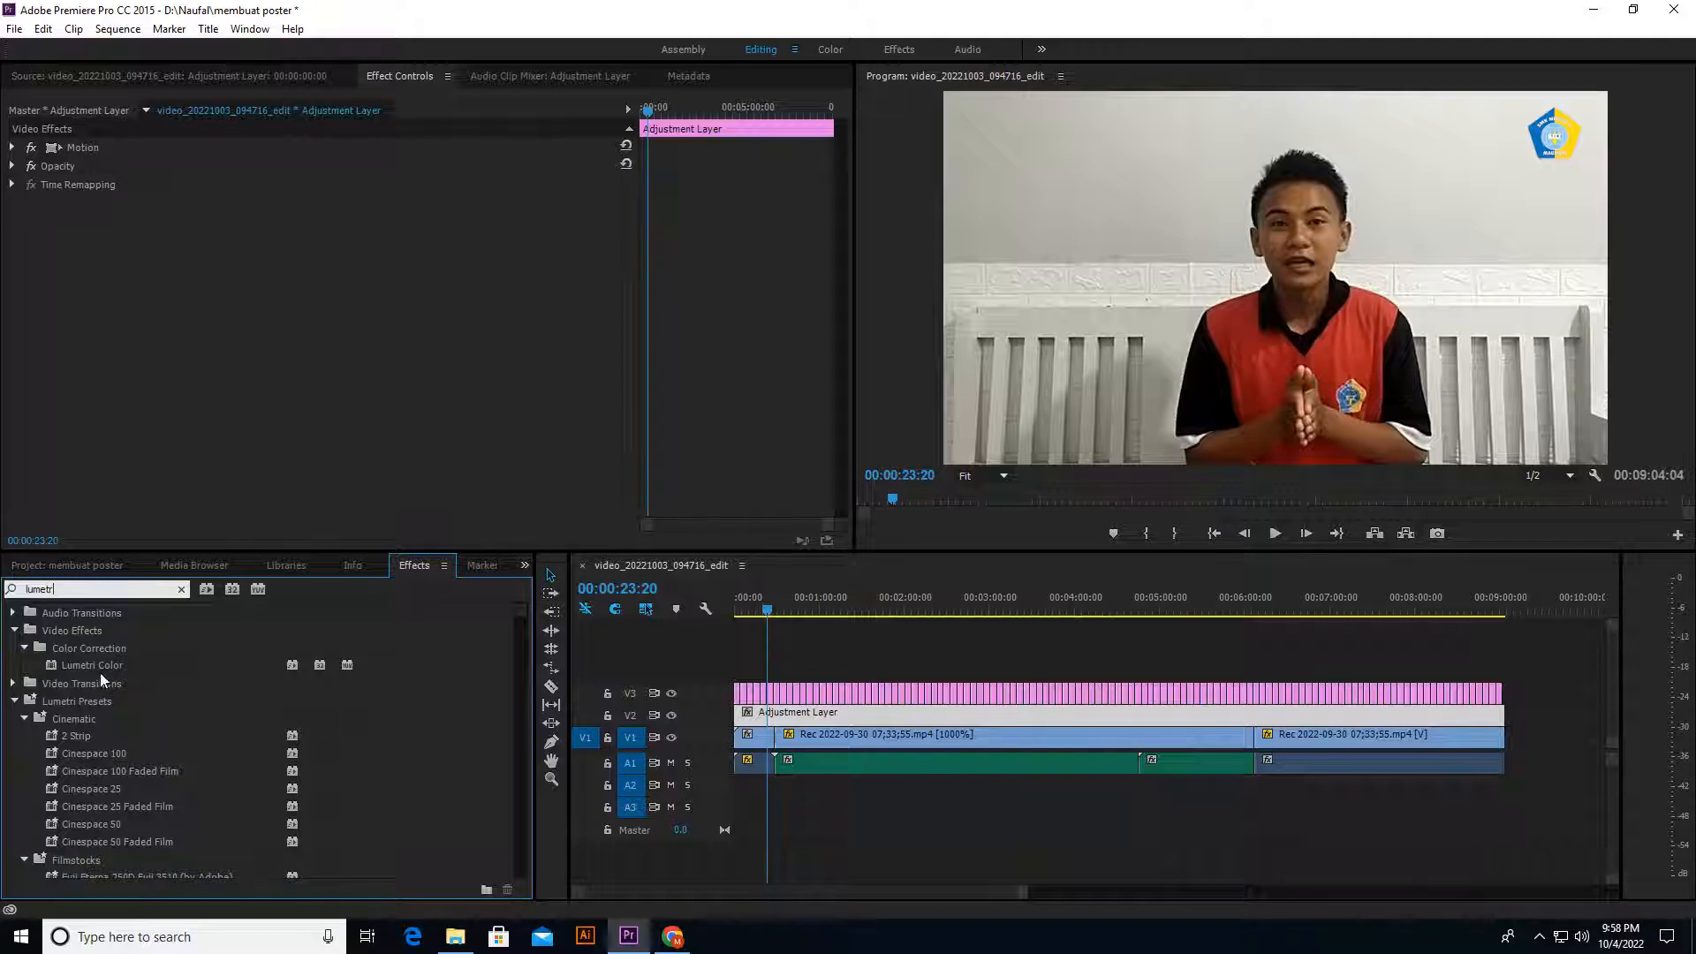
{"action": "left_click_drag", "start_coordinate": [97, 671], "coordinate": [850, 712]}
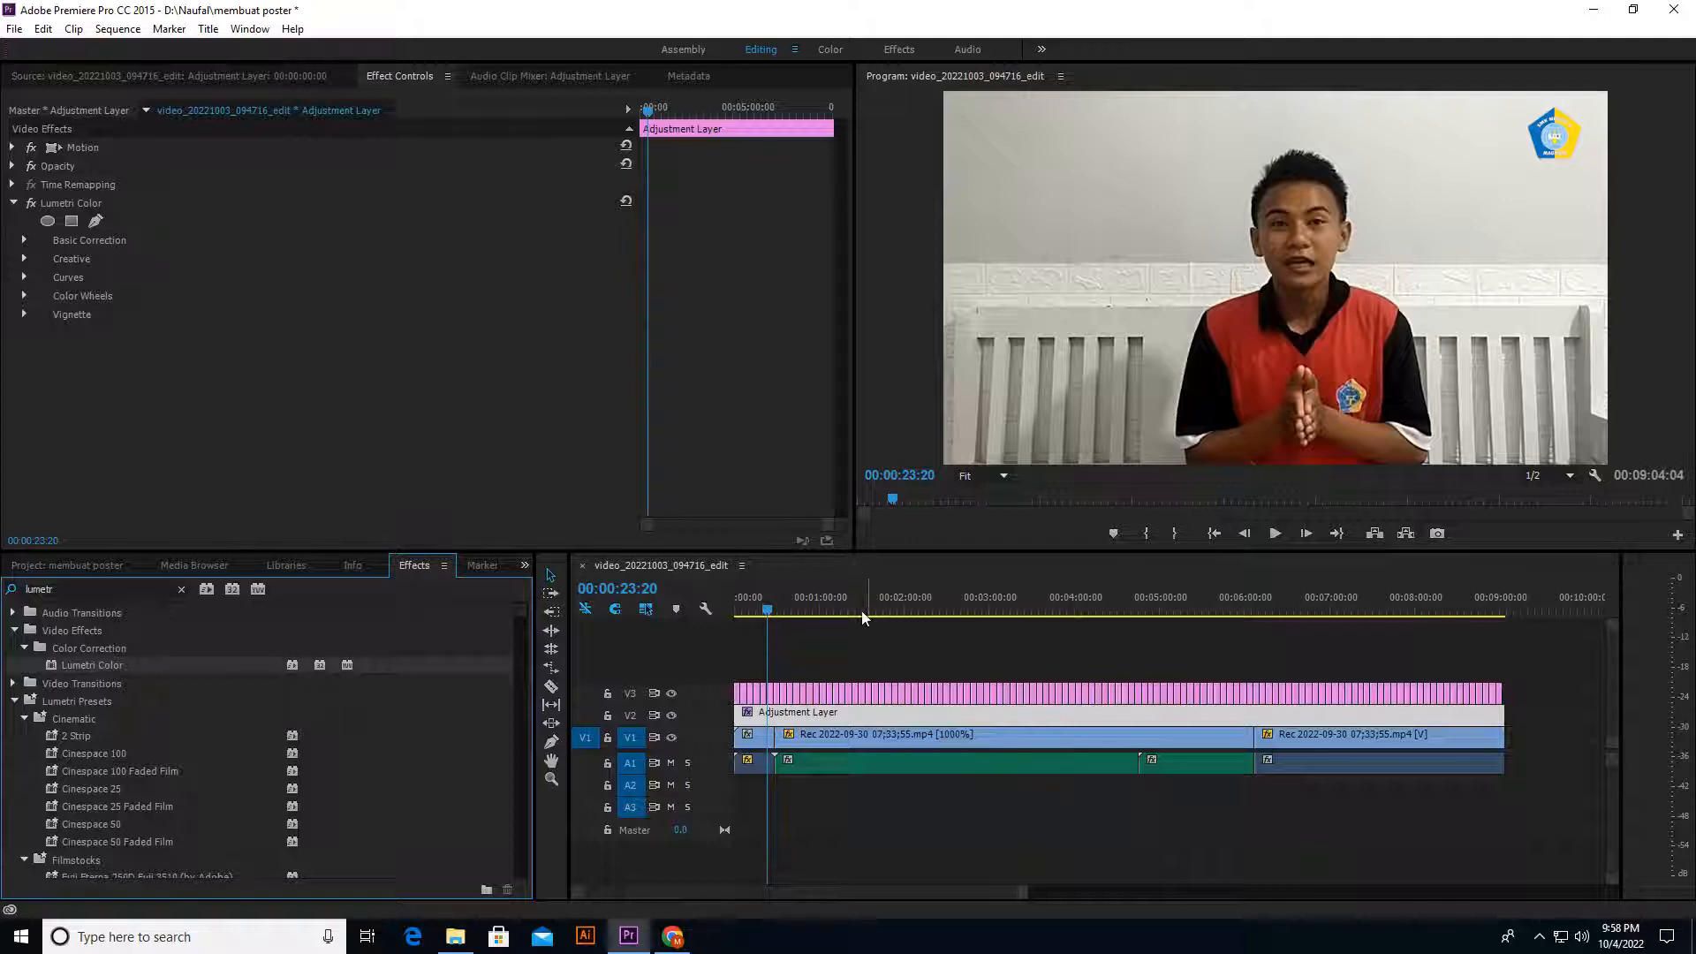
Step: Set the Basic Correction Input LUT of the adjustment layer's Lumetri Color to CANON 1D C - SL - PROFILE and check the frame at 00:07:11:06
{"action": "left_click", "coordinate": [24, 240]}
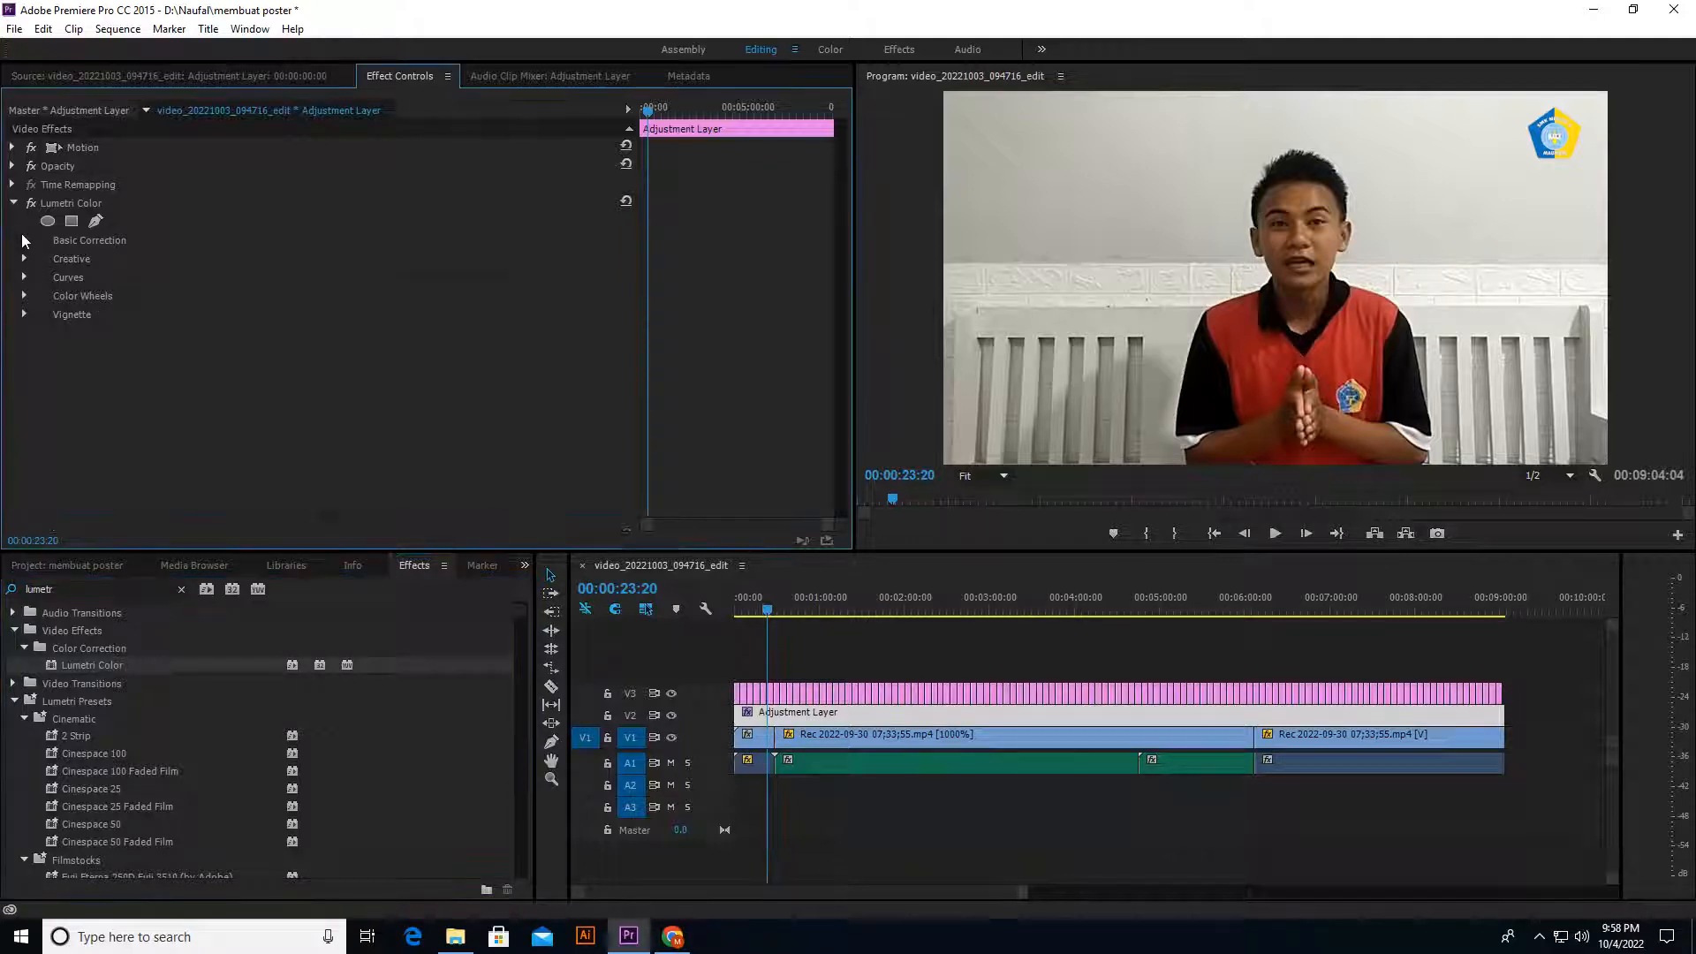
{"action": "left_click", "coordinate": [373, 277]}
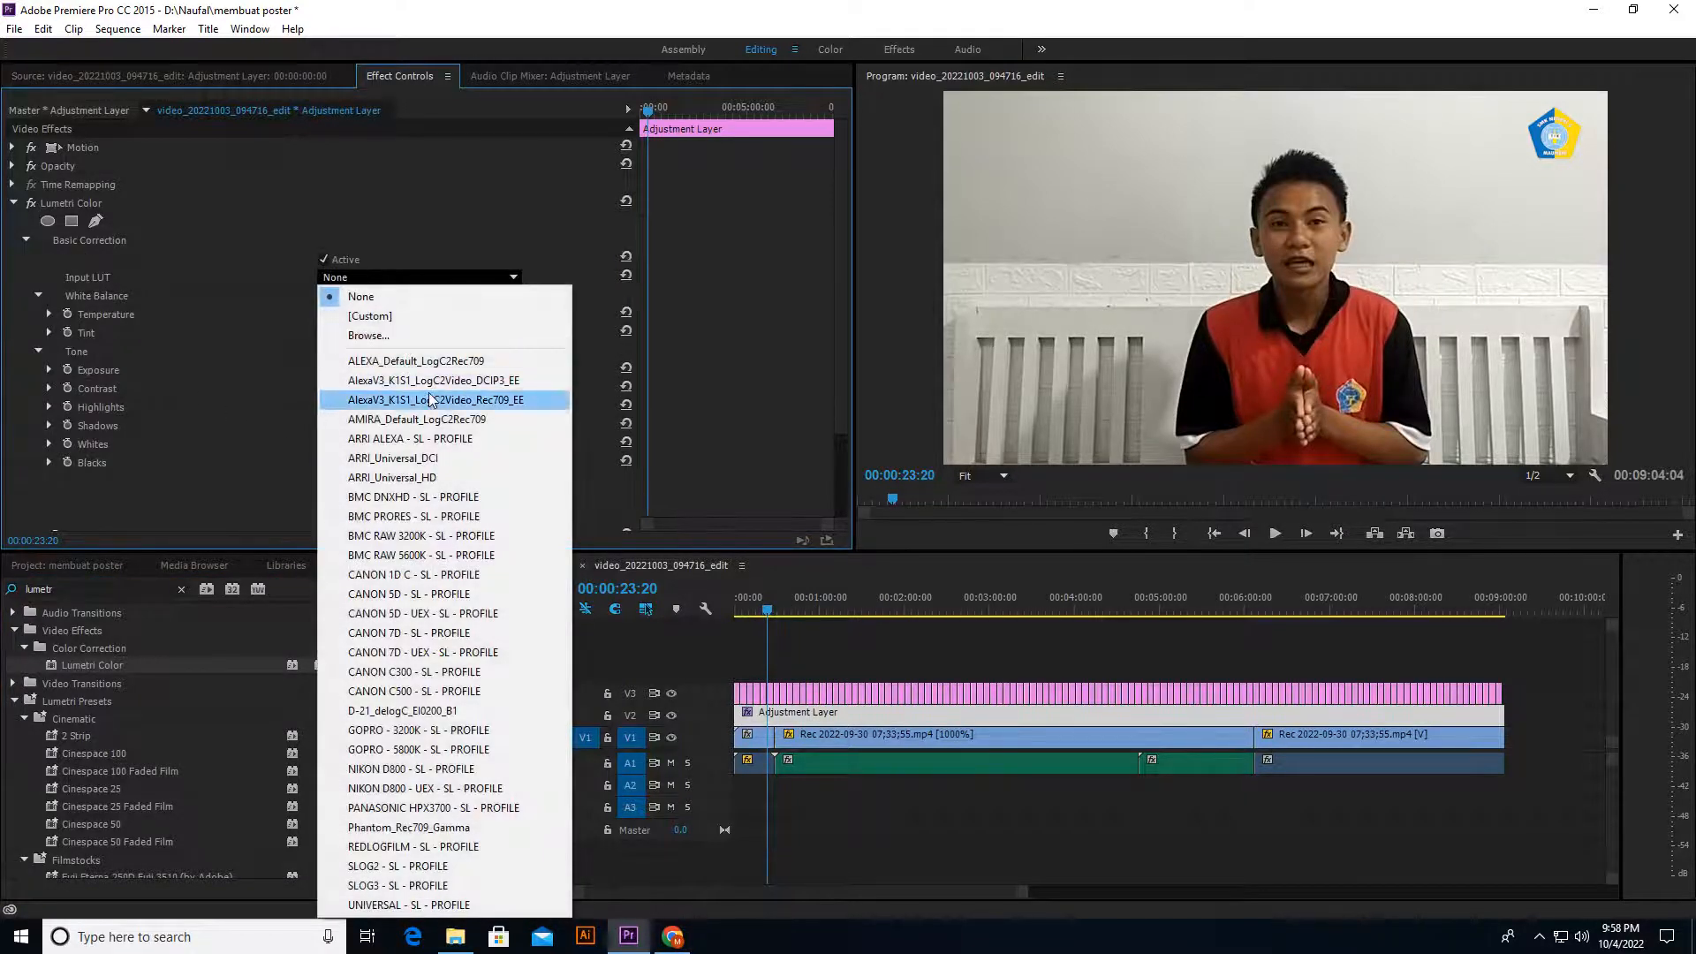
{"action": "left_click", "coordinate": [445, 574]}
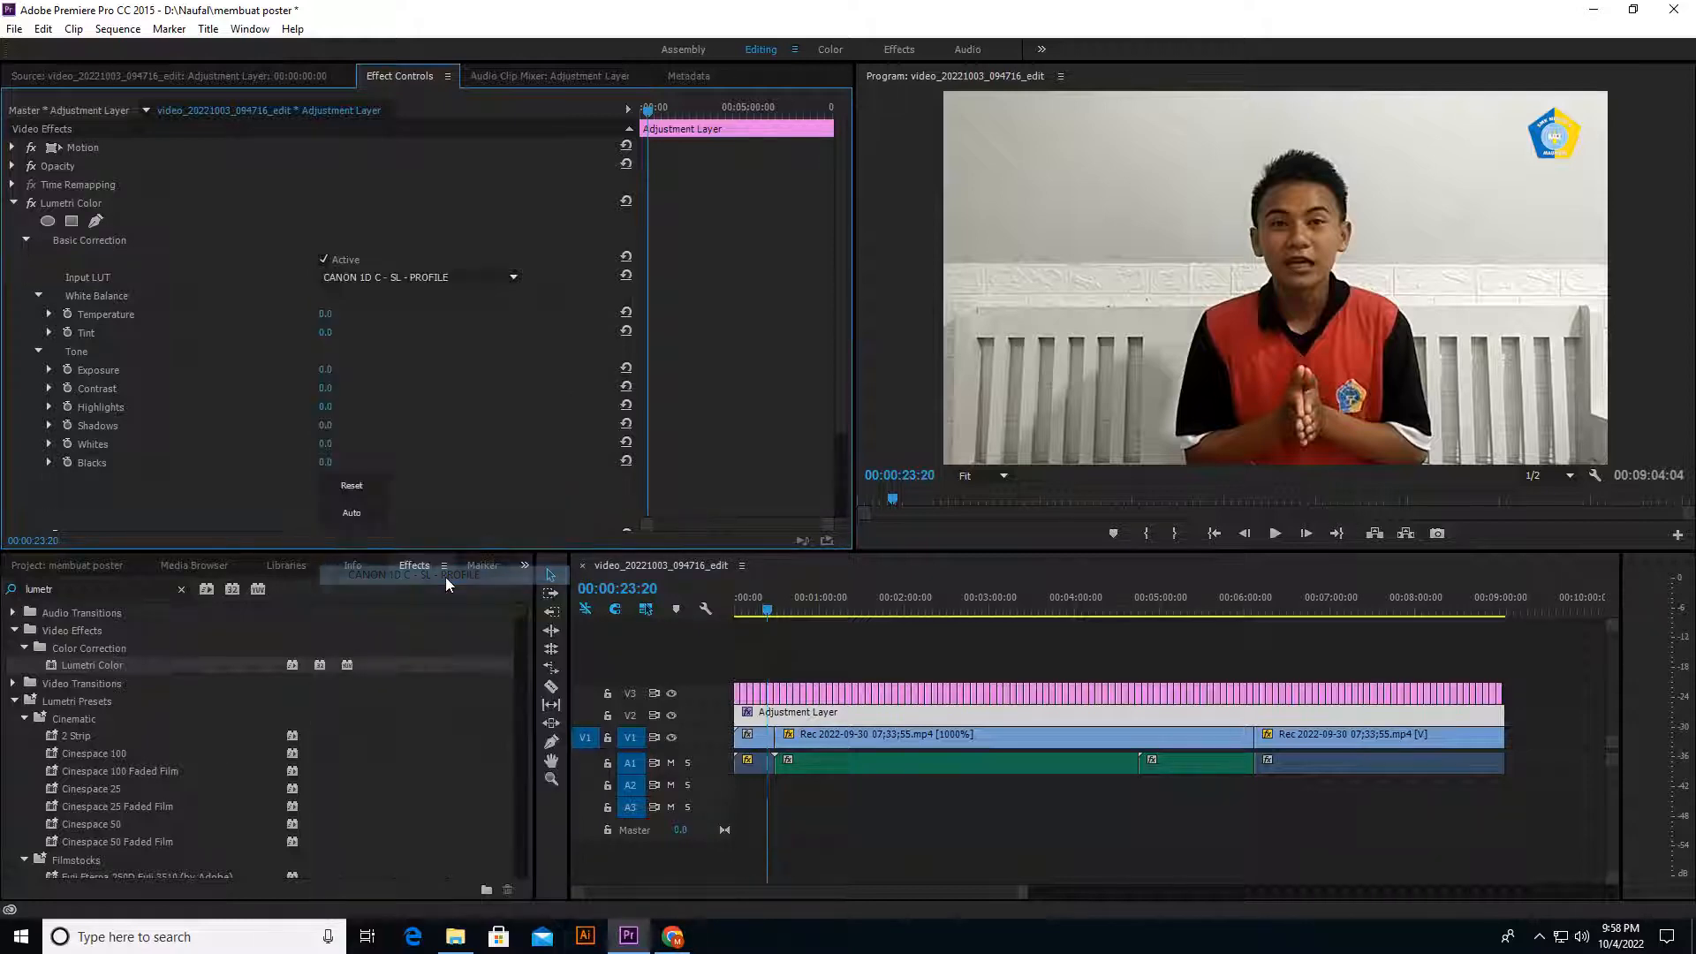
{"action": "left_click_drag", "start_coordinate": [971, 607], "coordinate": [1347, 659]}
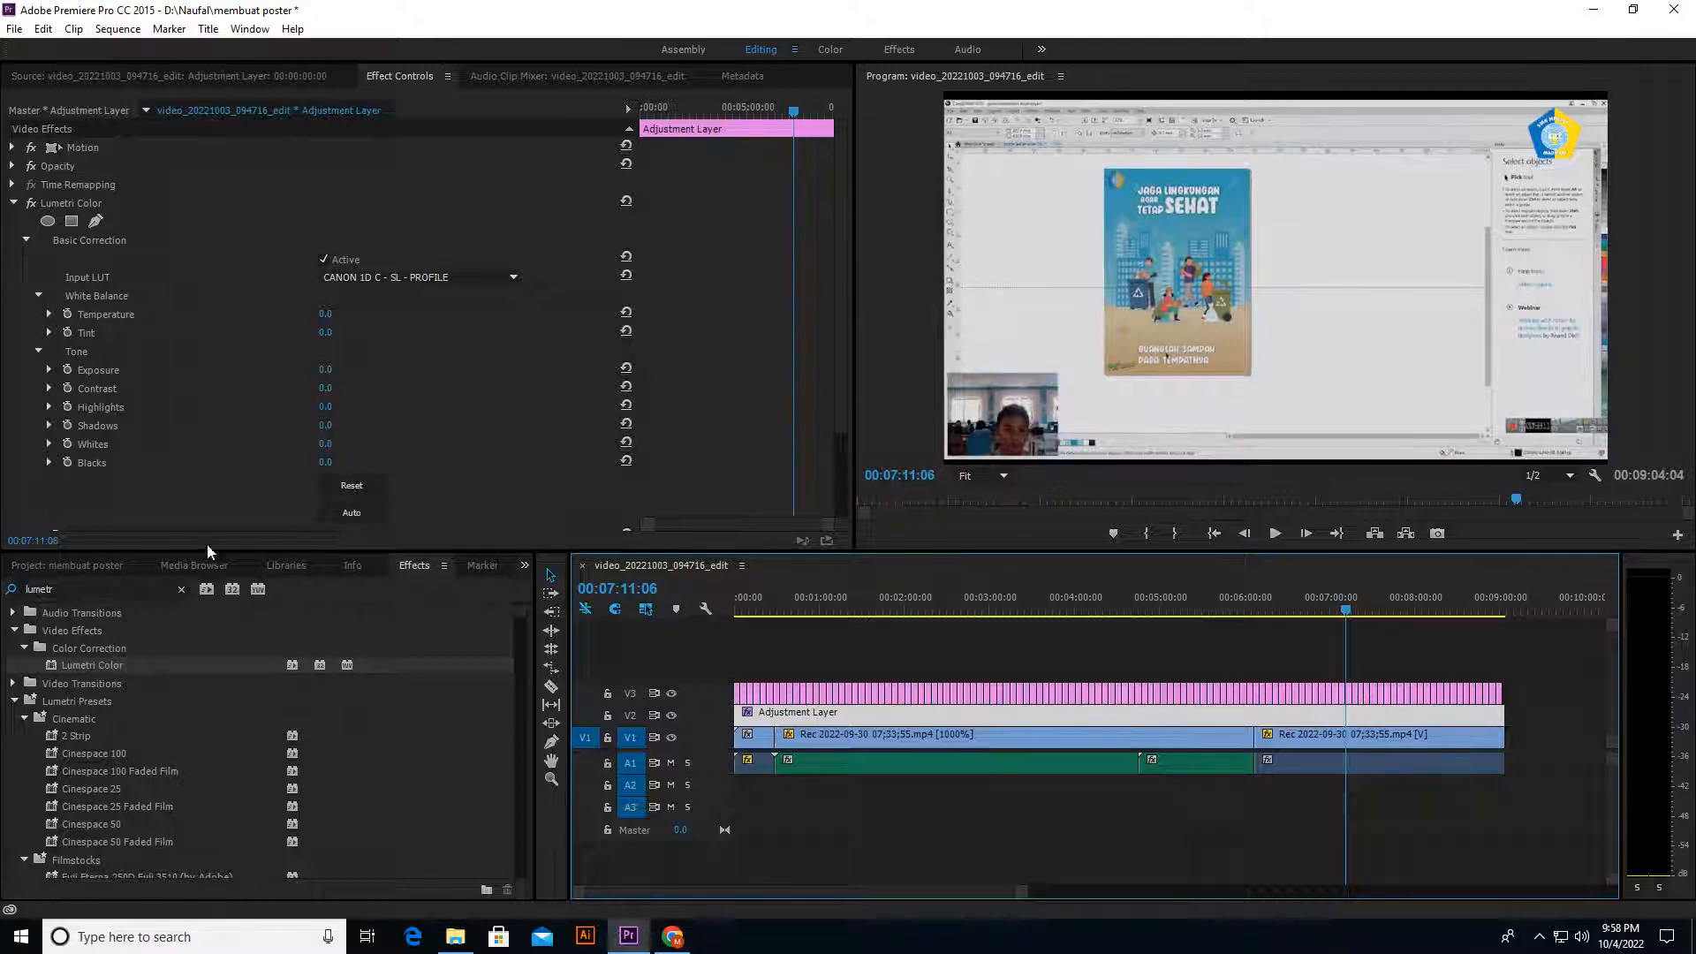
Step: Set the adjustment layer's Input LUT to CANON 5D - UEX - SL - PROFILE and review the grade back to 00:00:30:16
{"action": "left_click", "coordinate": [334, 277]}
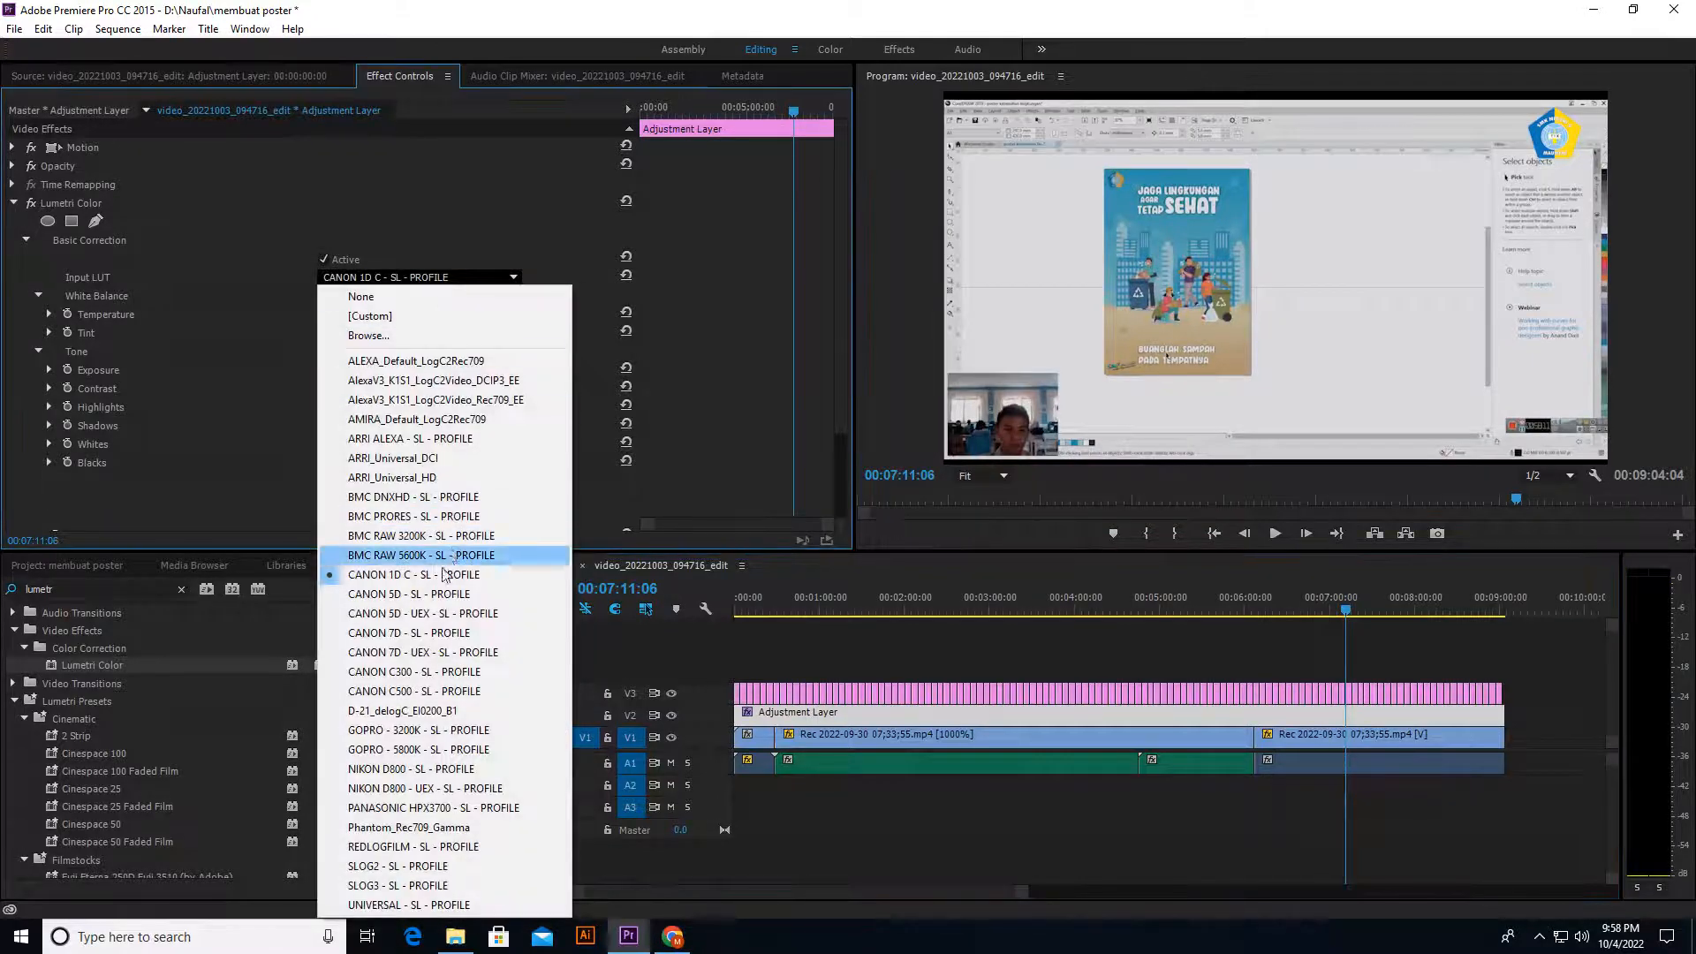
{"action": "left_click", "coordinate": [445, 613]}
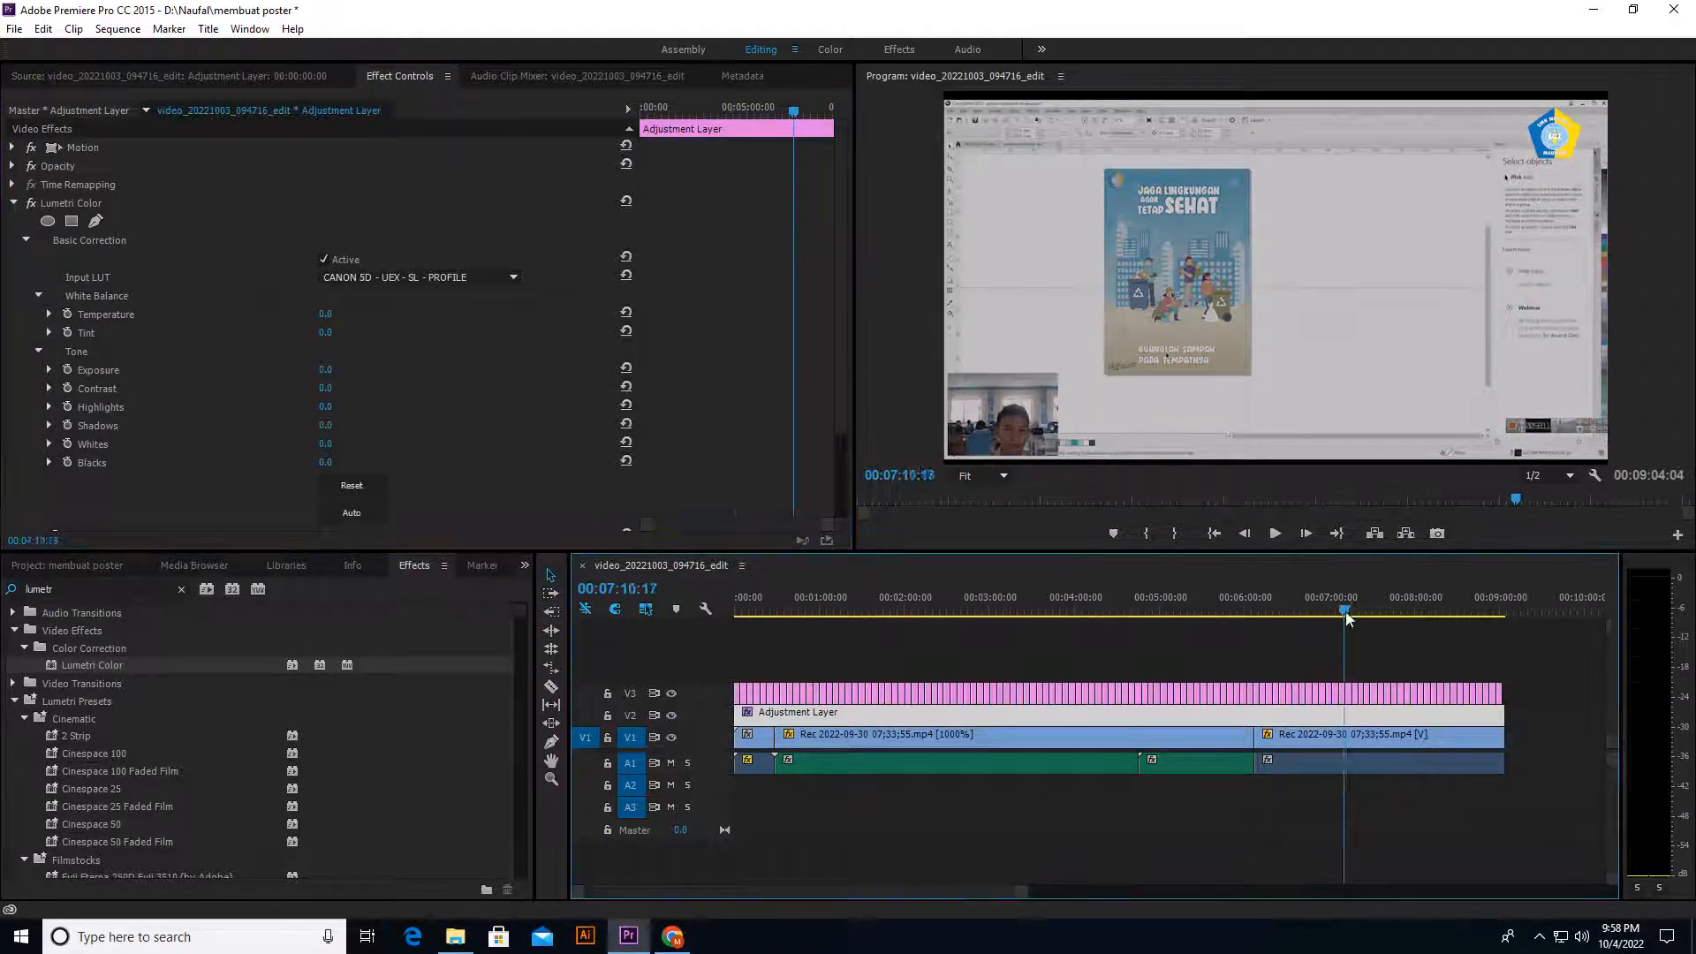
{"action": "left_click_drag", "start_coordinate": [963, 609], "coordinate": [782, 666]}
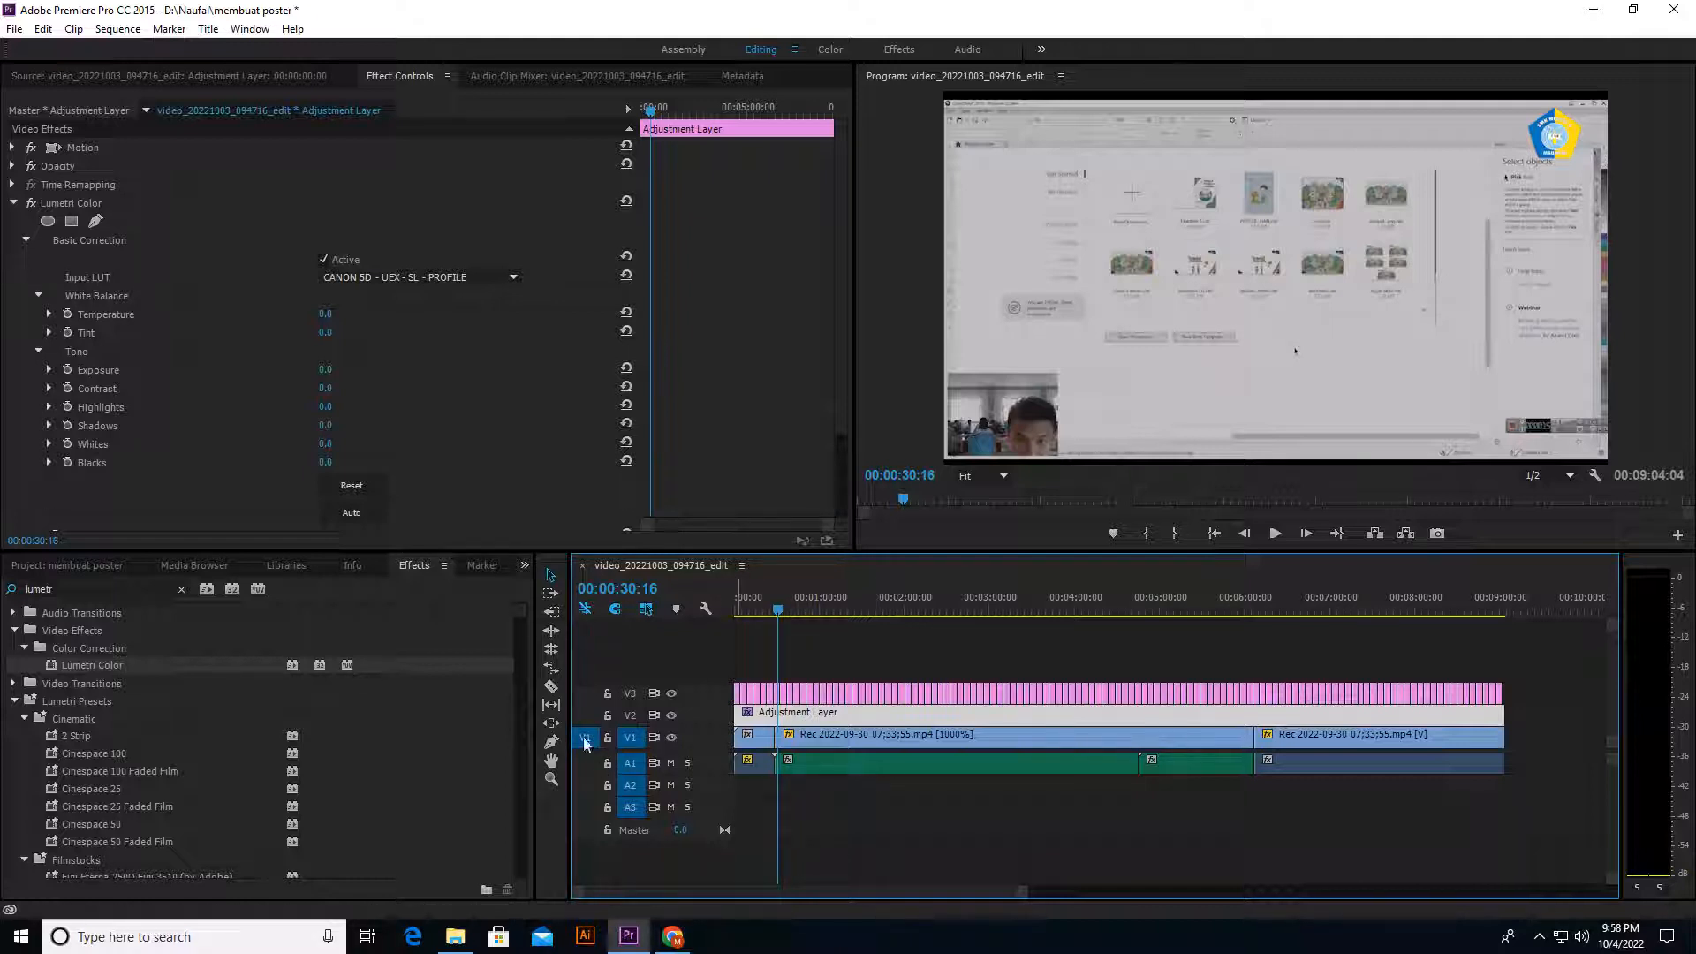
Step: Split the adjustment layer on V2 at both ends of the 1000% clip and delete the middle section above it
{"action": "left_click", "coordinate": [552, 687]}
{"action": "left_click", "coordinate": [776, 714]}
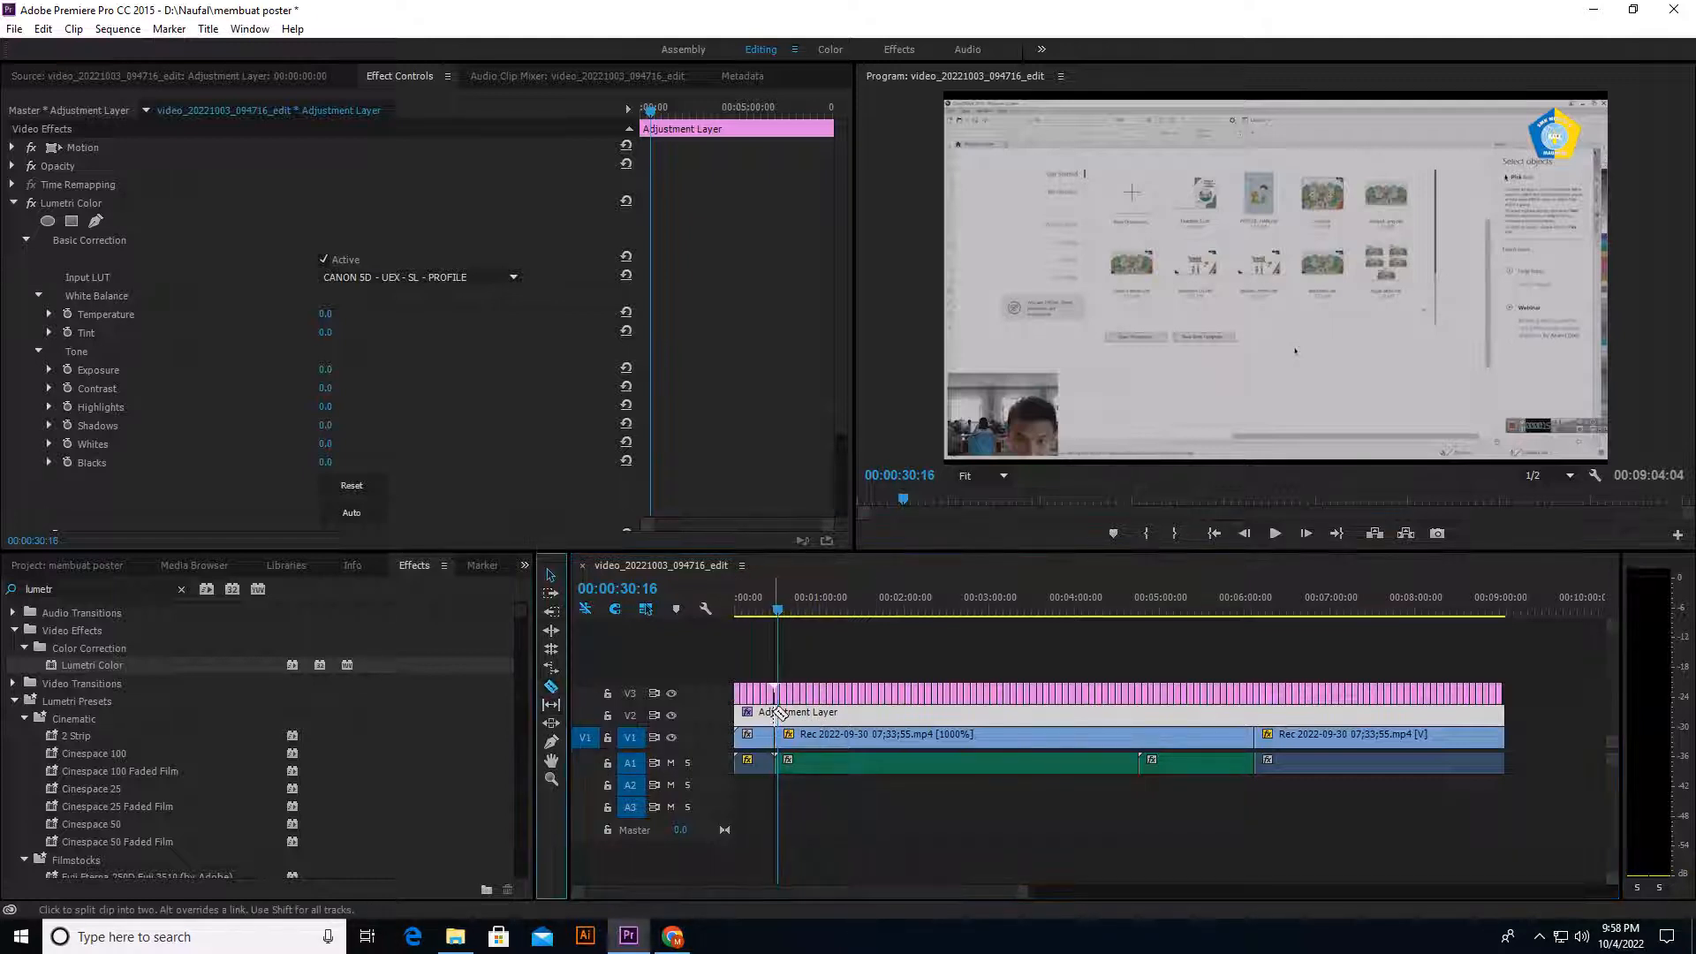
{"action": "left_click", "coordinate": [1255, 714]}
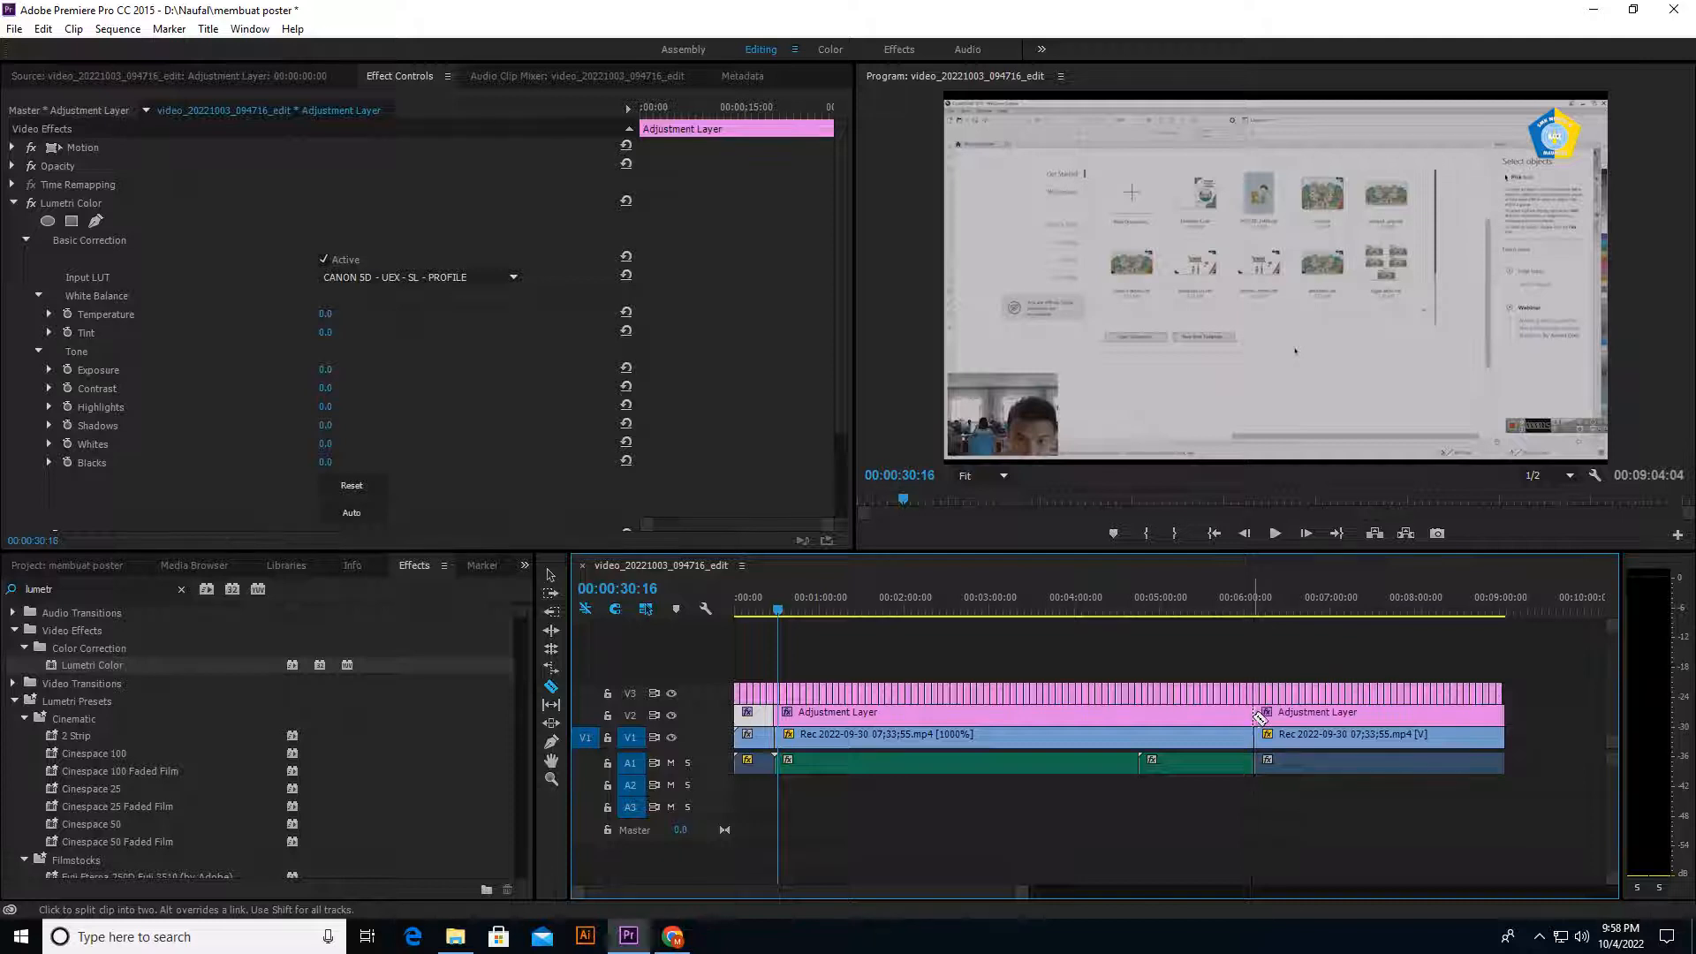
{"action": "left_click", "coordinate": [551, 576]}
{"action": "left_click", "coordinate": [1041, 715]}
{"action": "key", "text": "Delete"}
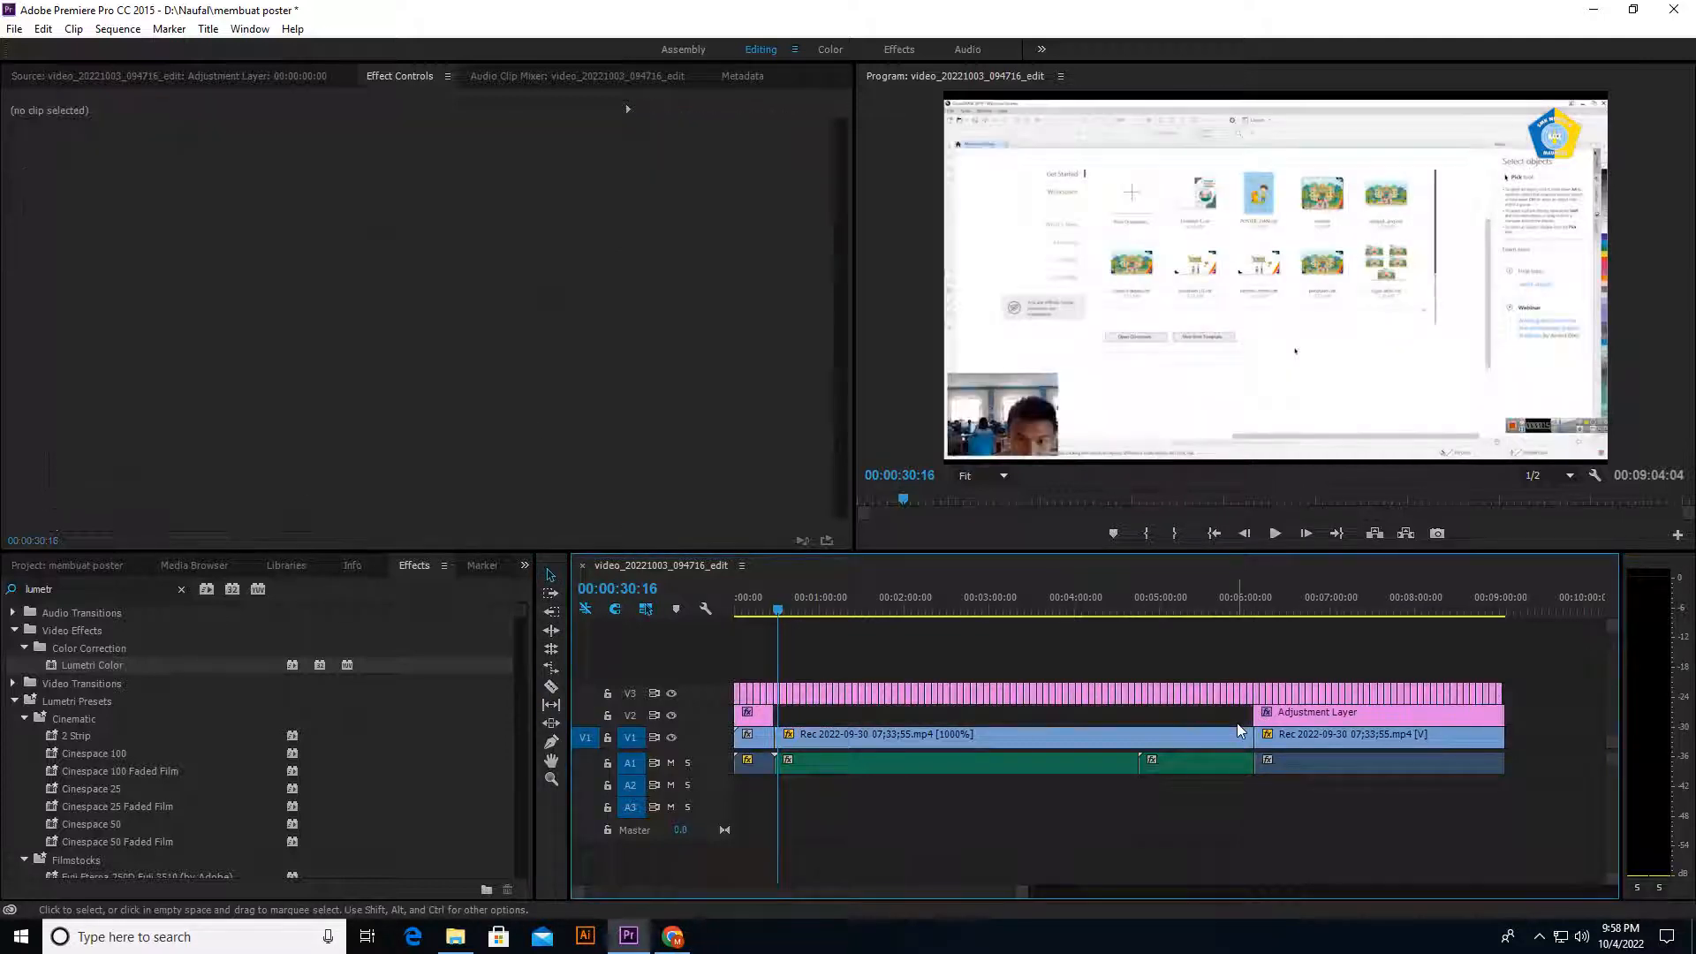
Step: Review the grade across the sequence and play the opening clip from 00:00:08:22
{"action": "left_click", "coordinate": [1246, 603]}
{"action": "left_click_drag", "start_coordinate": [1251, 602], "coordinate": [748, 632]}
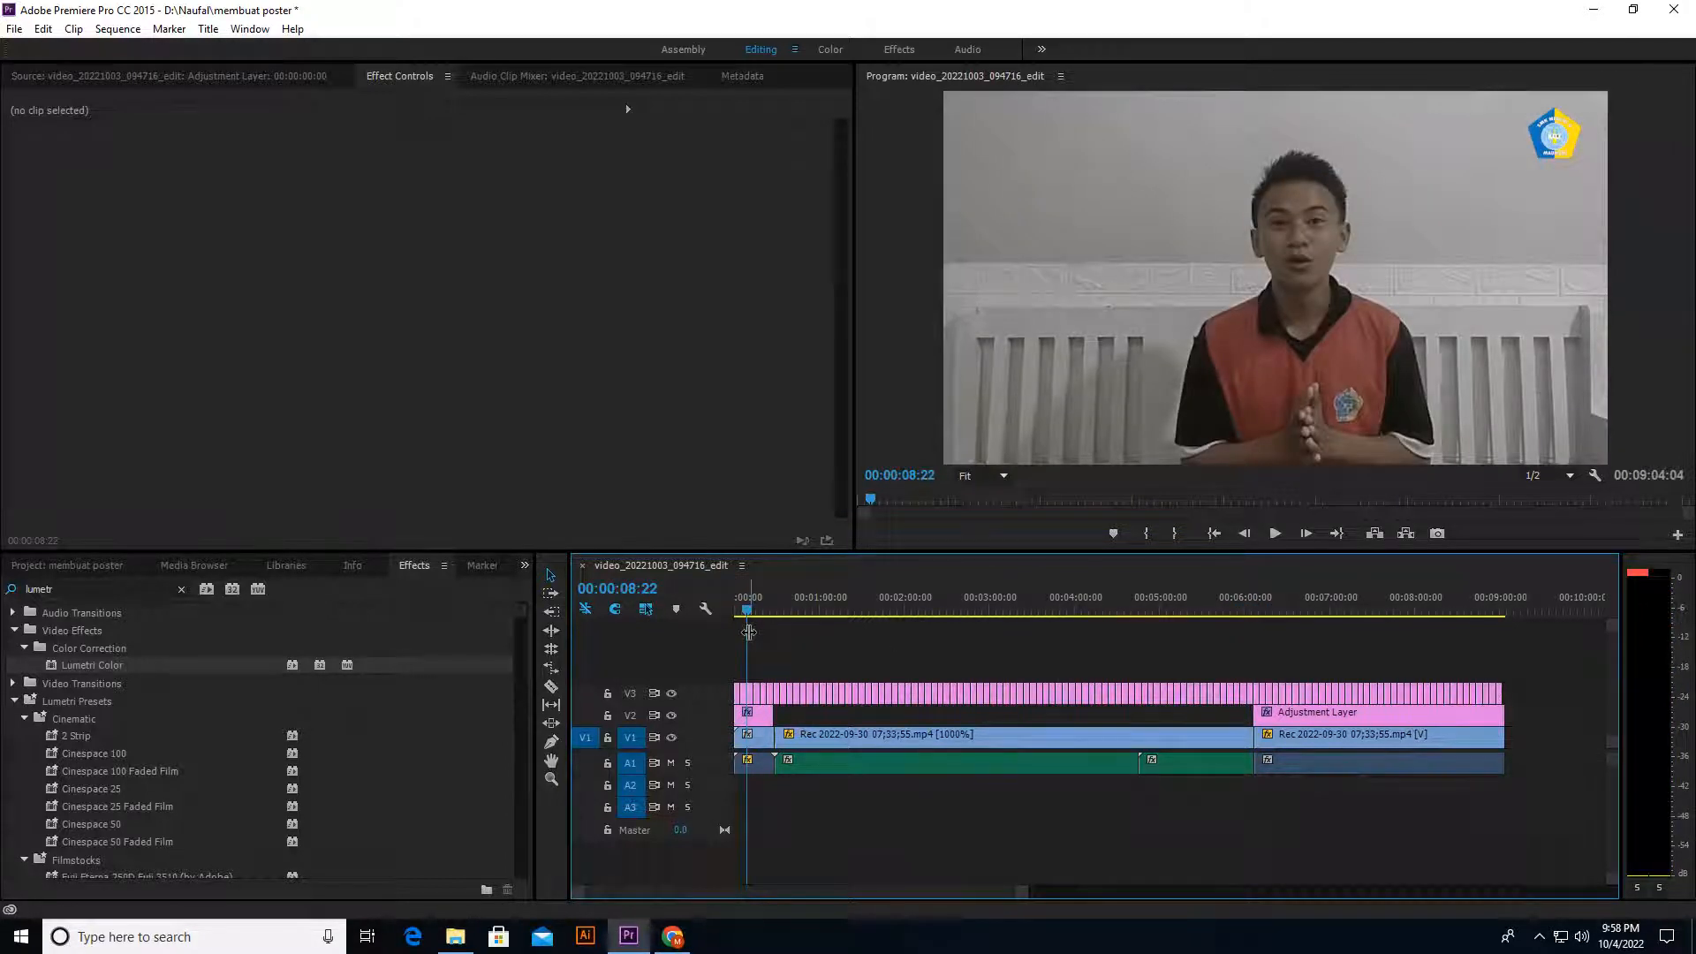
{"action": "key", "text": "space"}
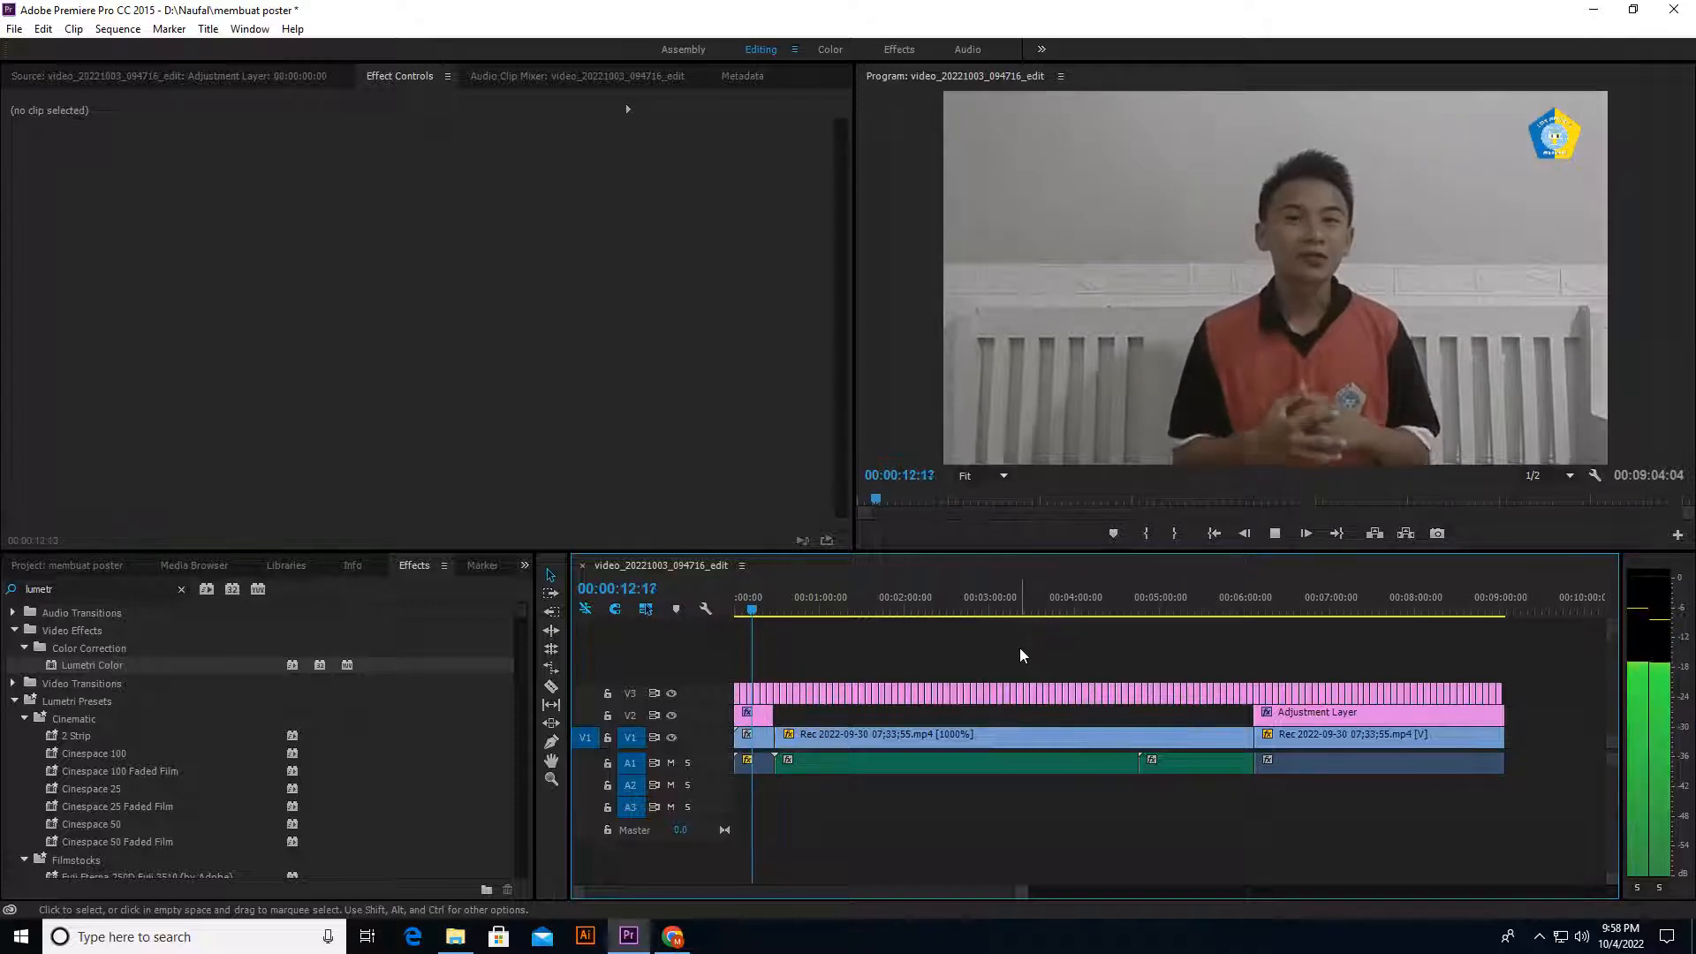
{"action": "key", "text": "space"}
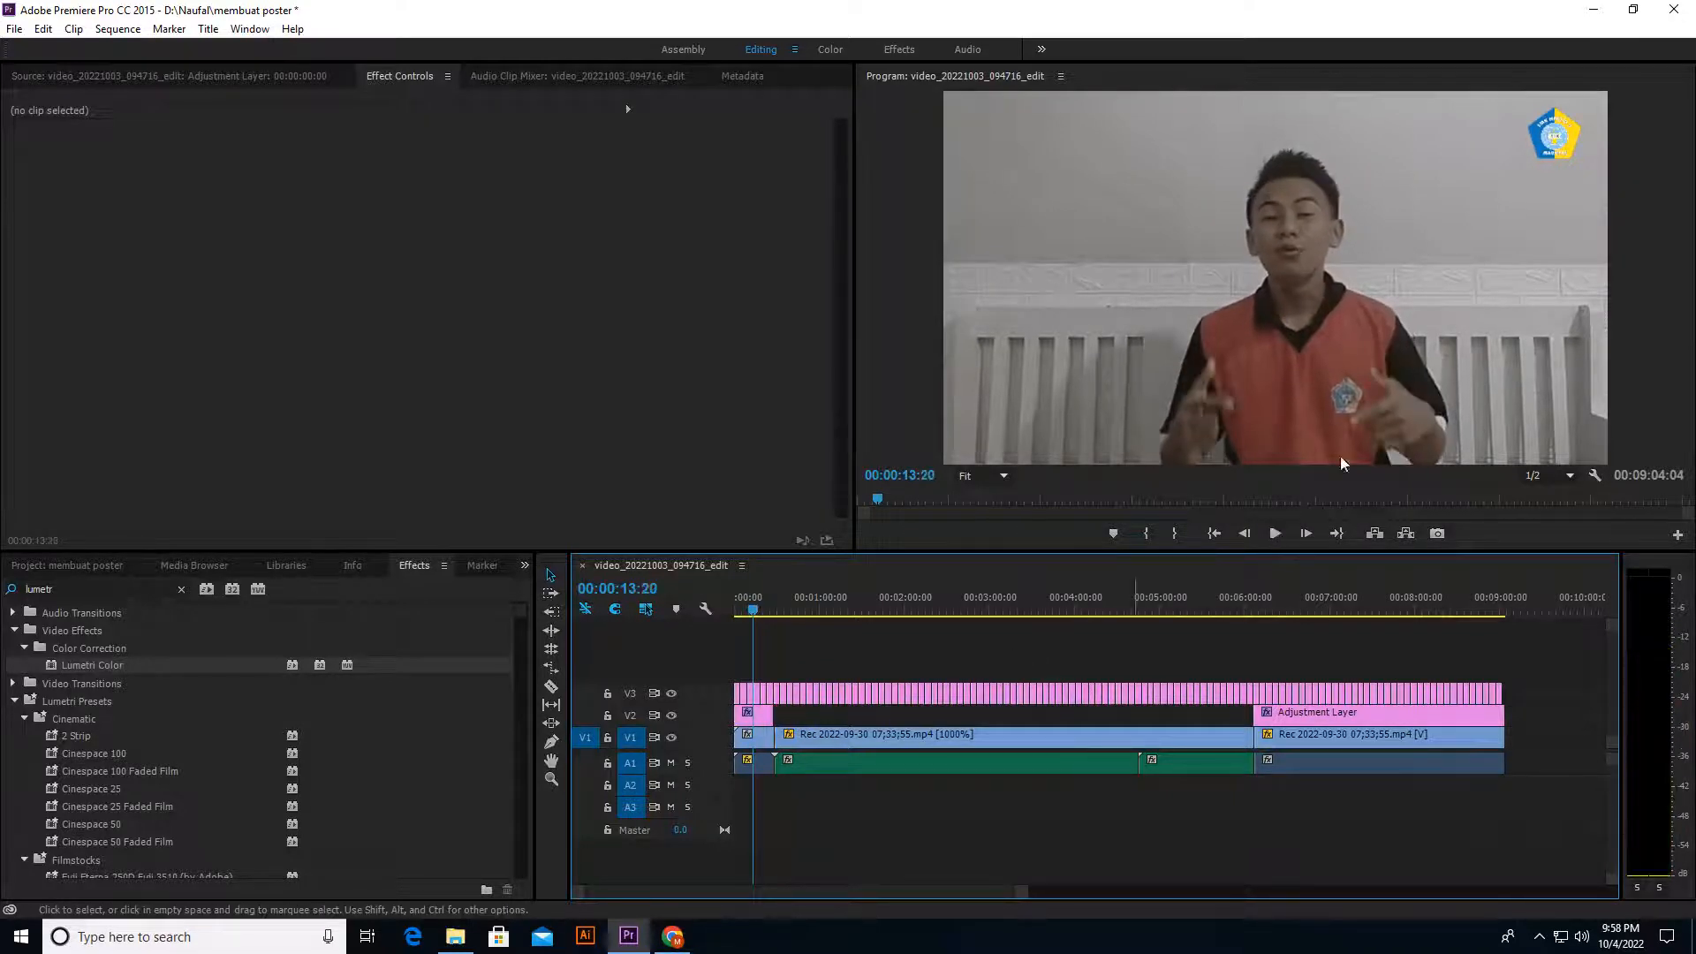
Step: Show the effect settings of the opening adjustment layer segment on V2 and preview the sequence from its start
{"action": "double_click", "coordinate": [765, 720]}
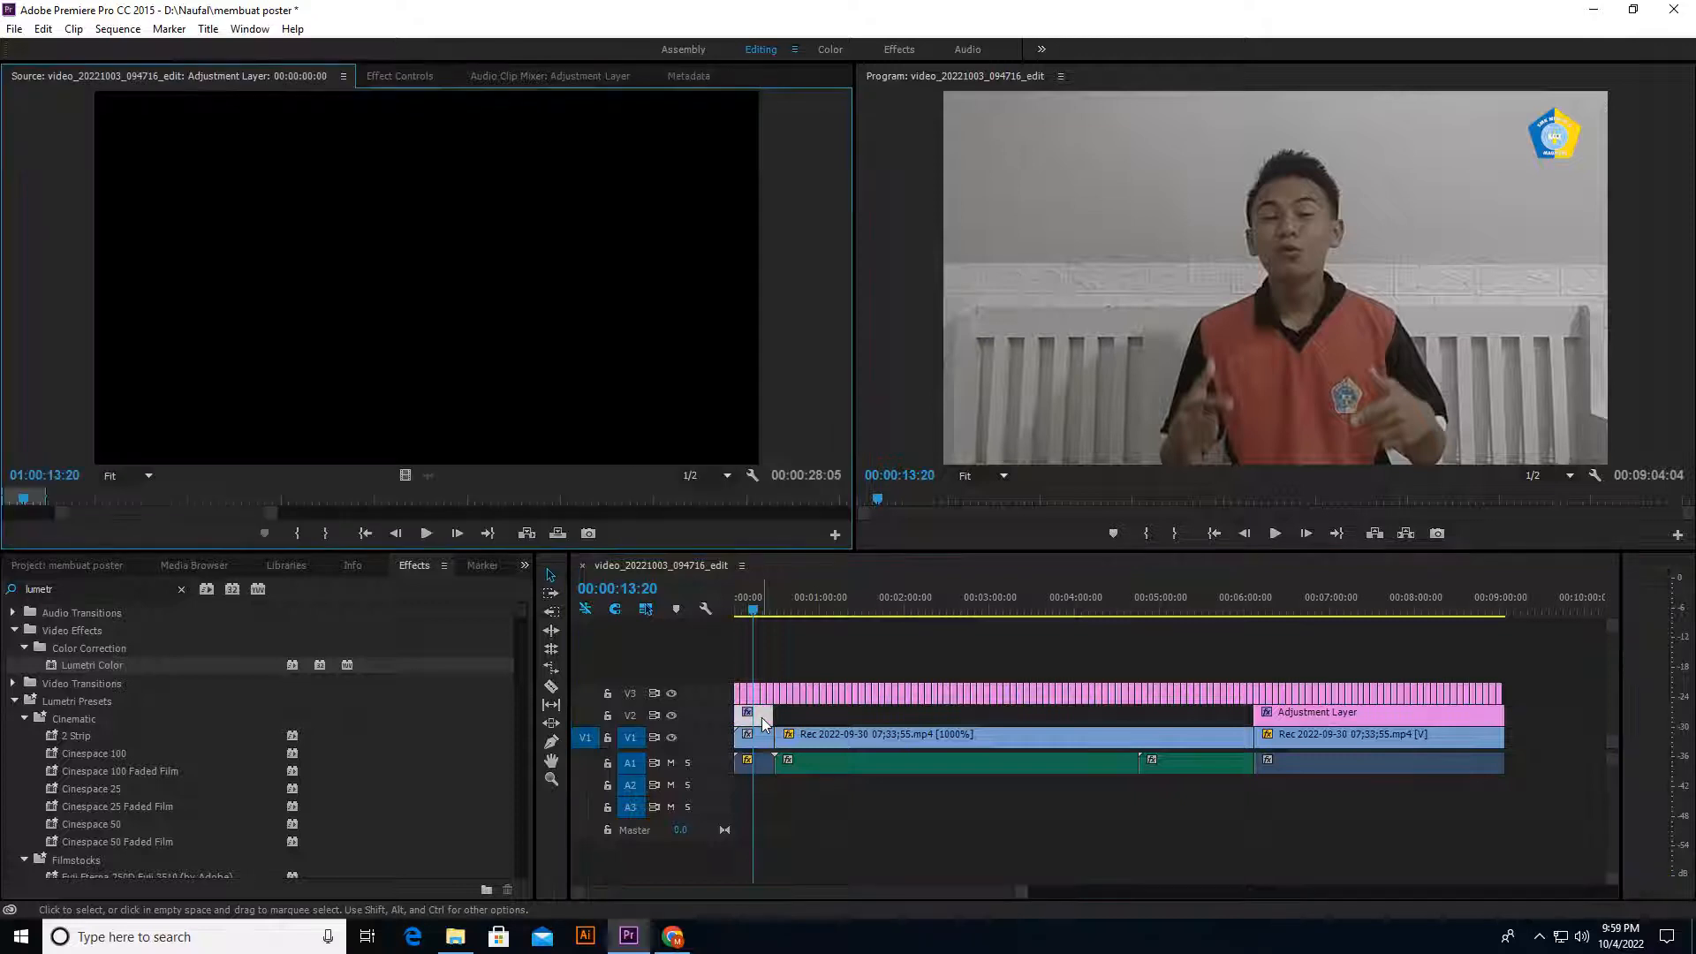
{"action": "left_click", "coordinate": [402, 77]}
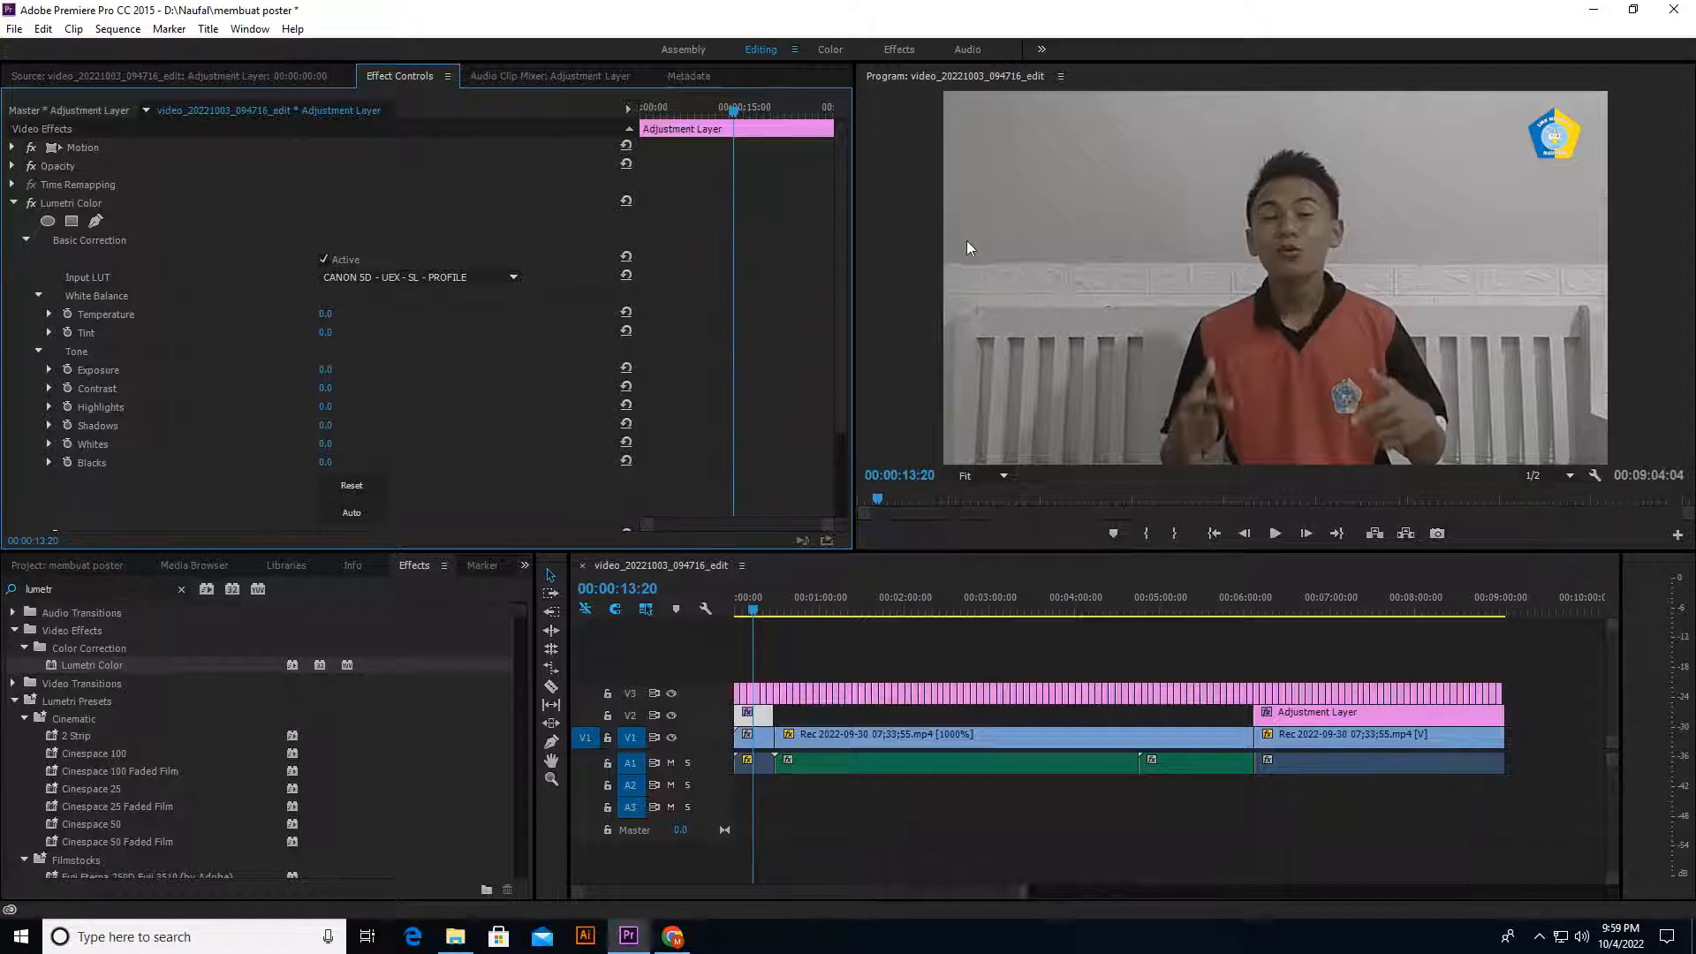
{"action": "left_click_drag", "start_coordinate": [746, 612], "coordinate": [718, 608]}
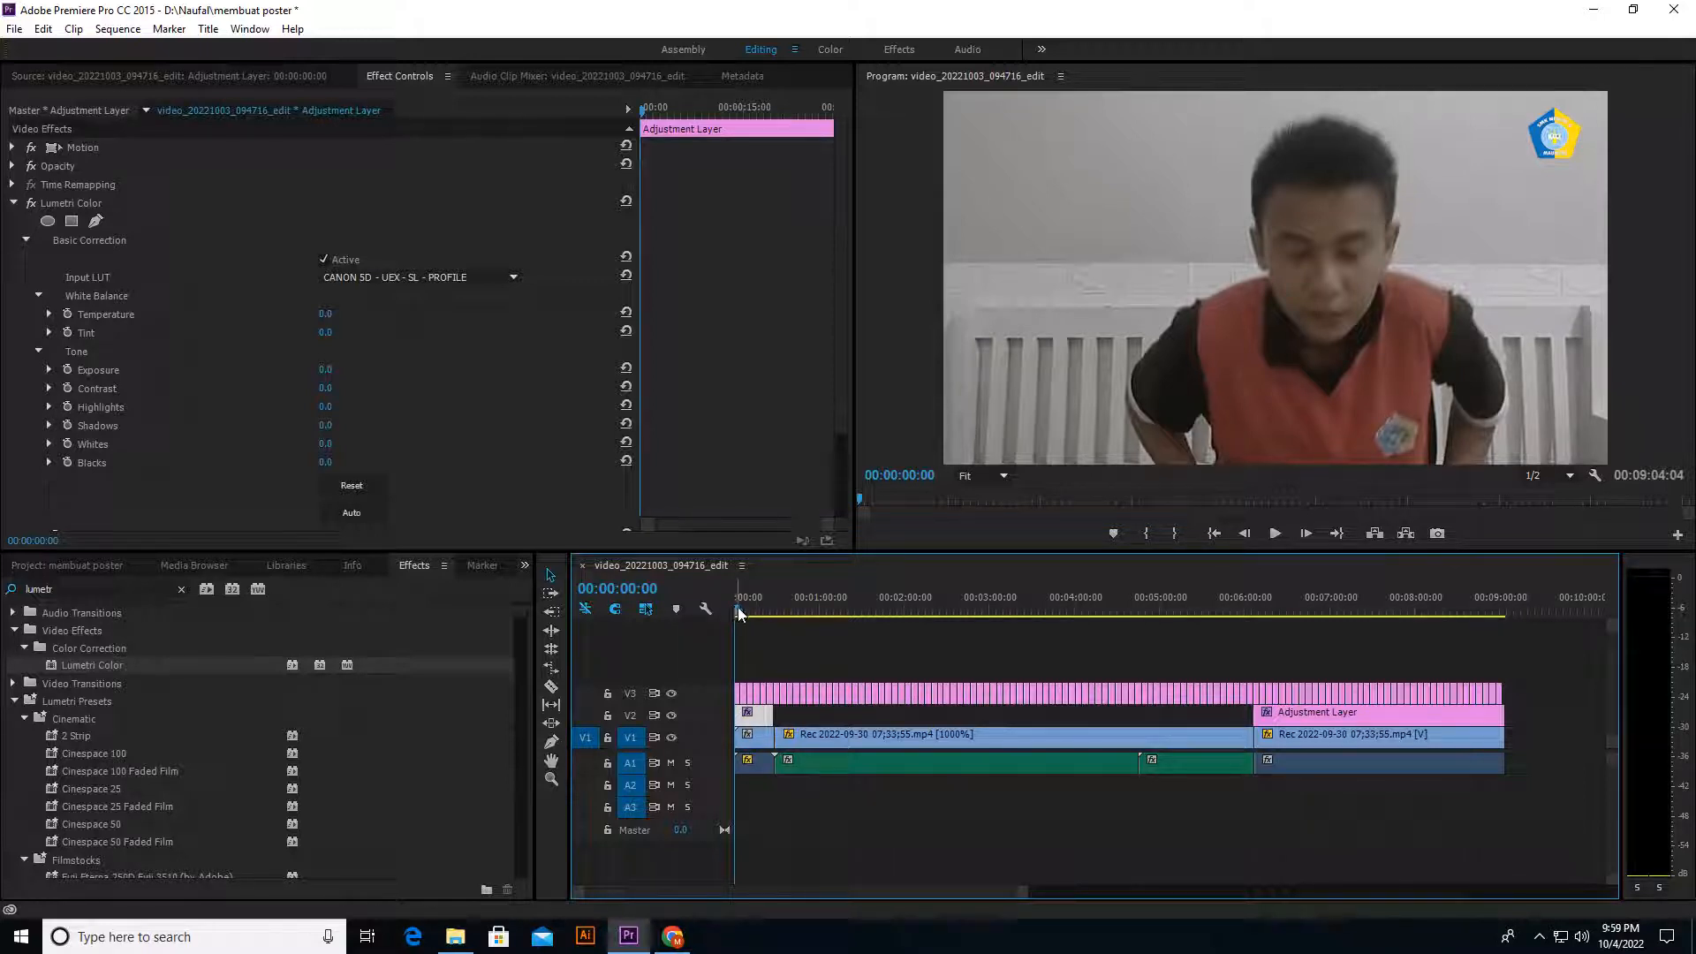
{"action": "key", "text": "space"}
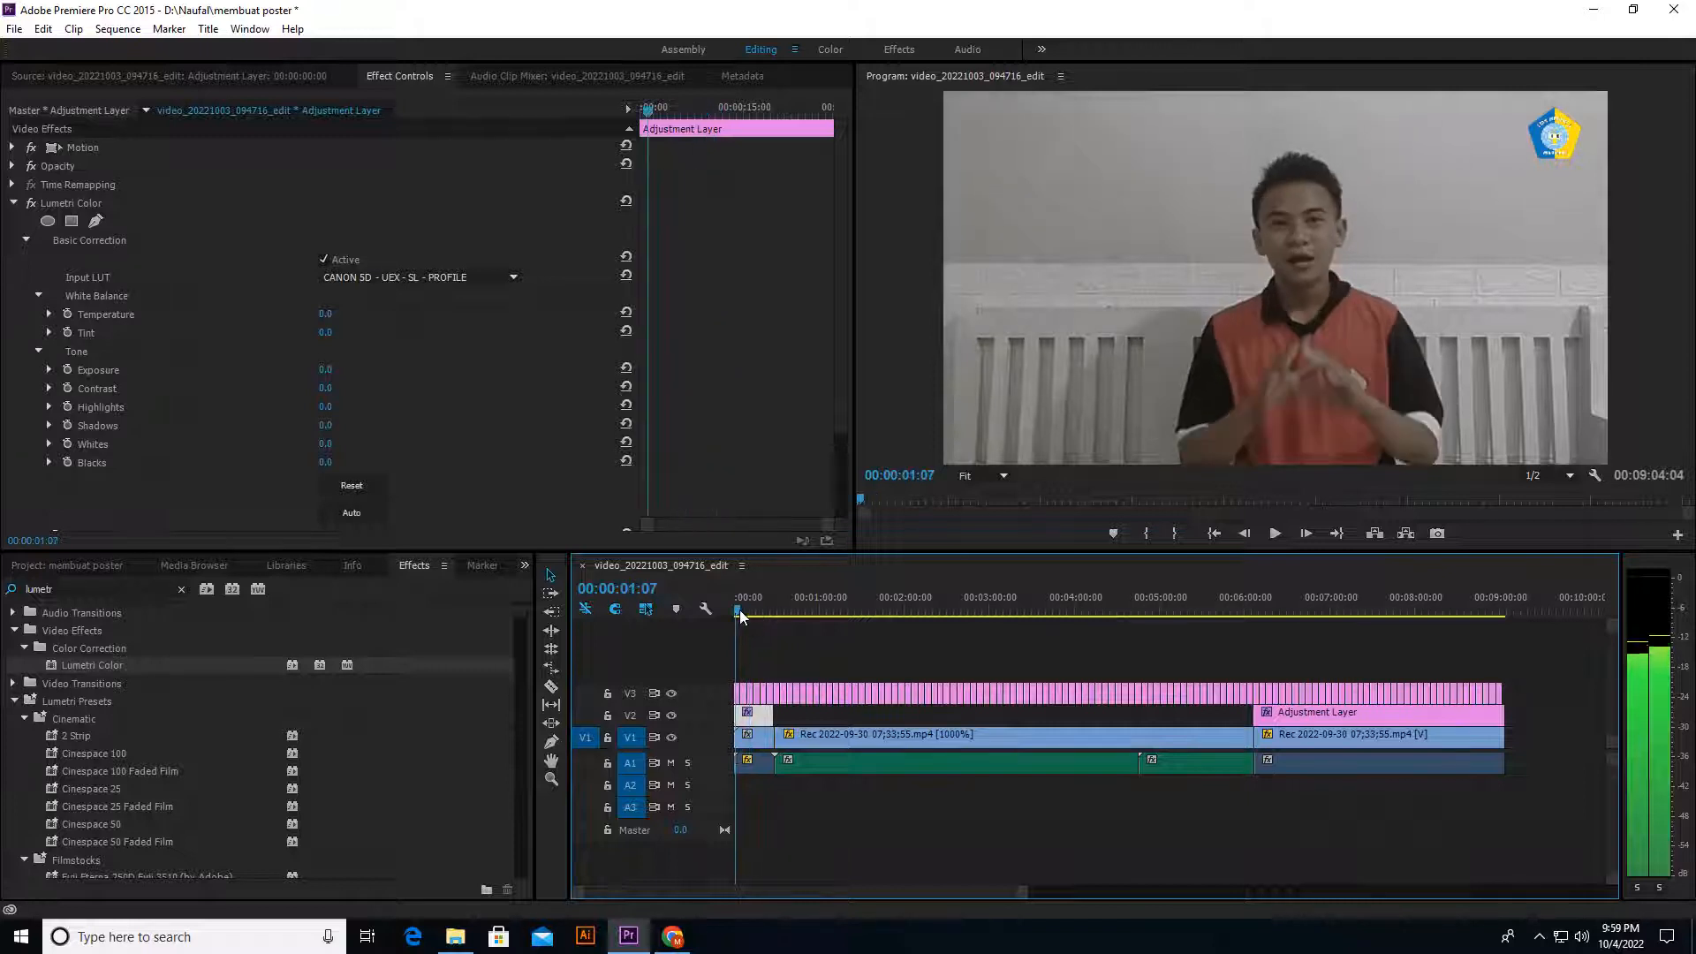
{"action": "left_click", "coordinate": [740, 616]}
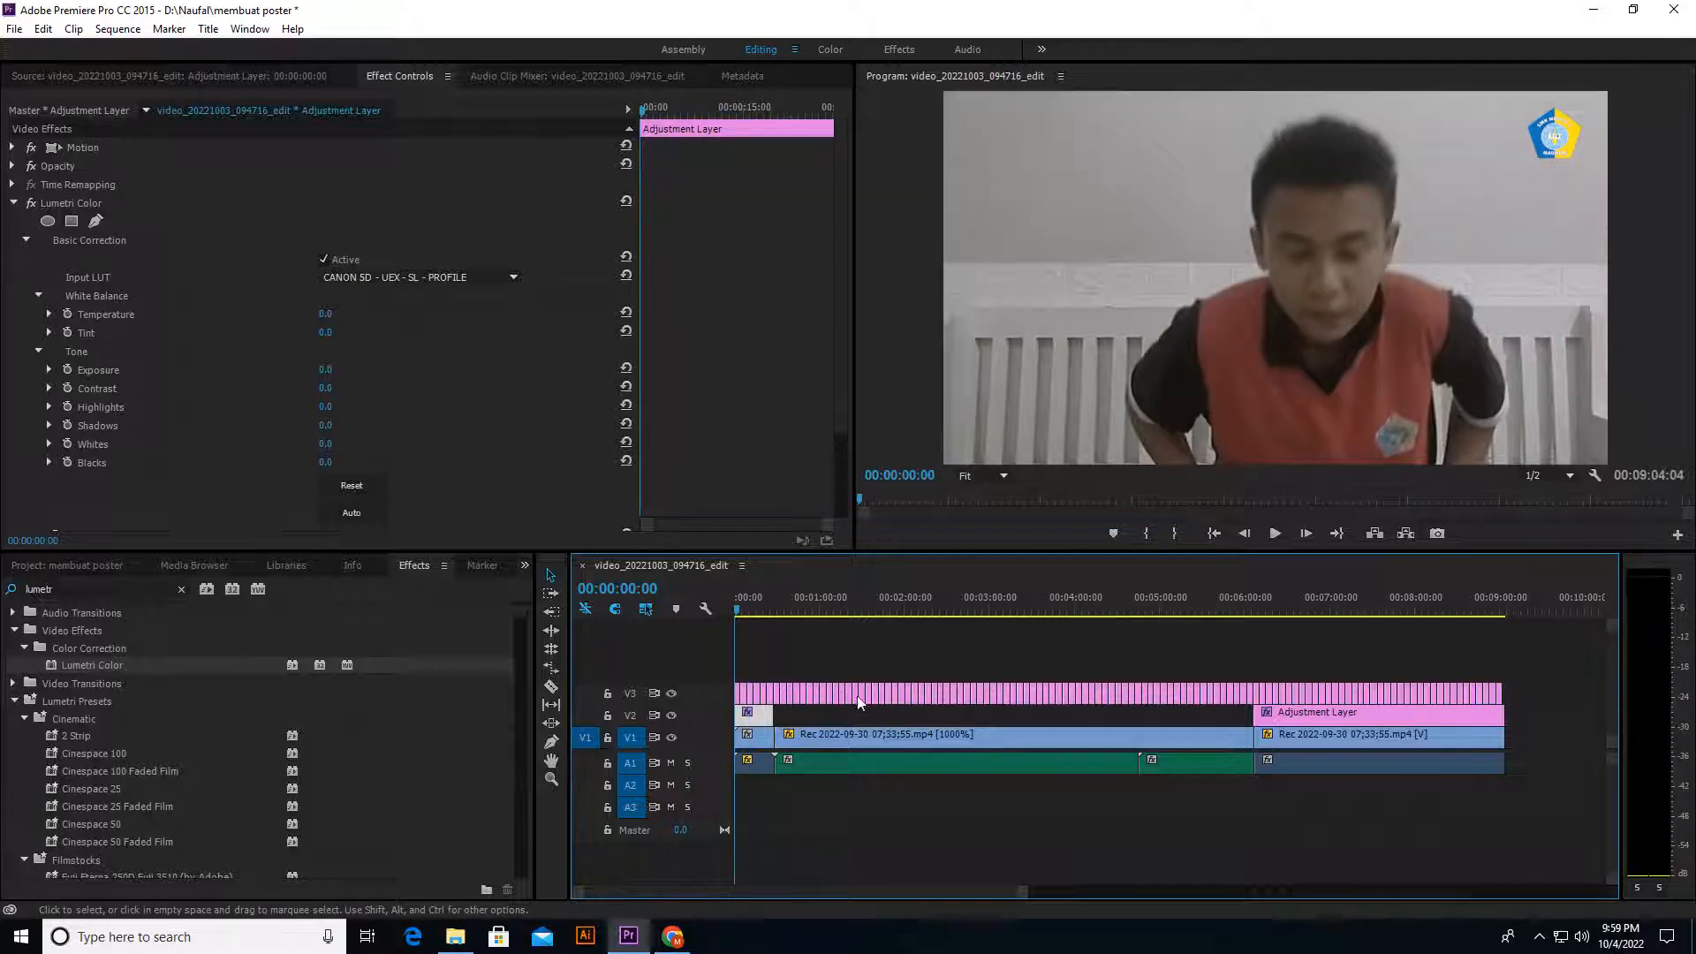
{"action": "left_click", "coordinate": [742, 714]}
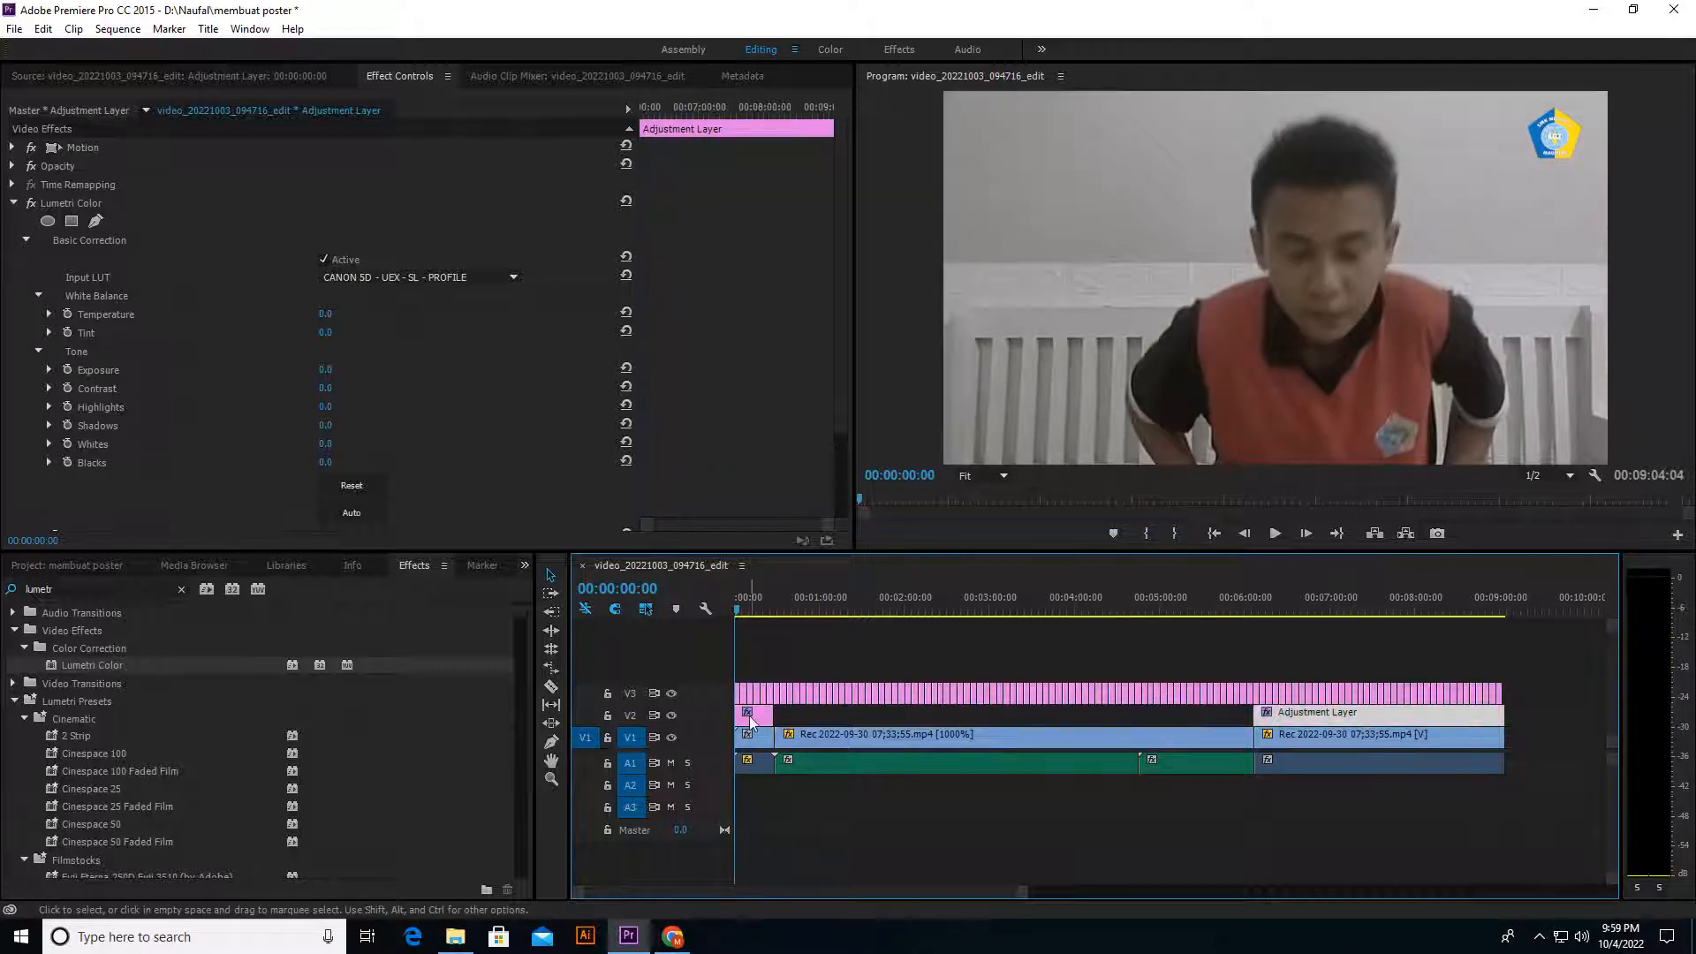
{"action": "left_click", "coordinate": [750, 715]}
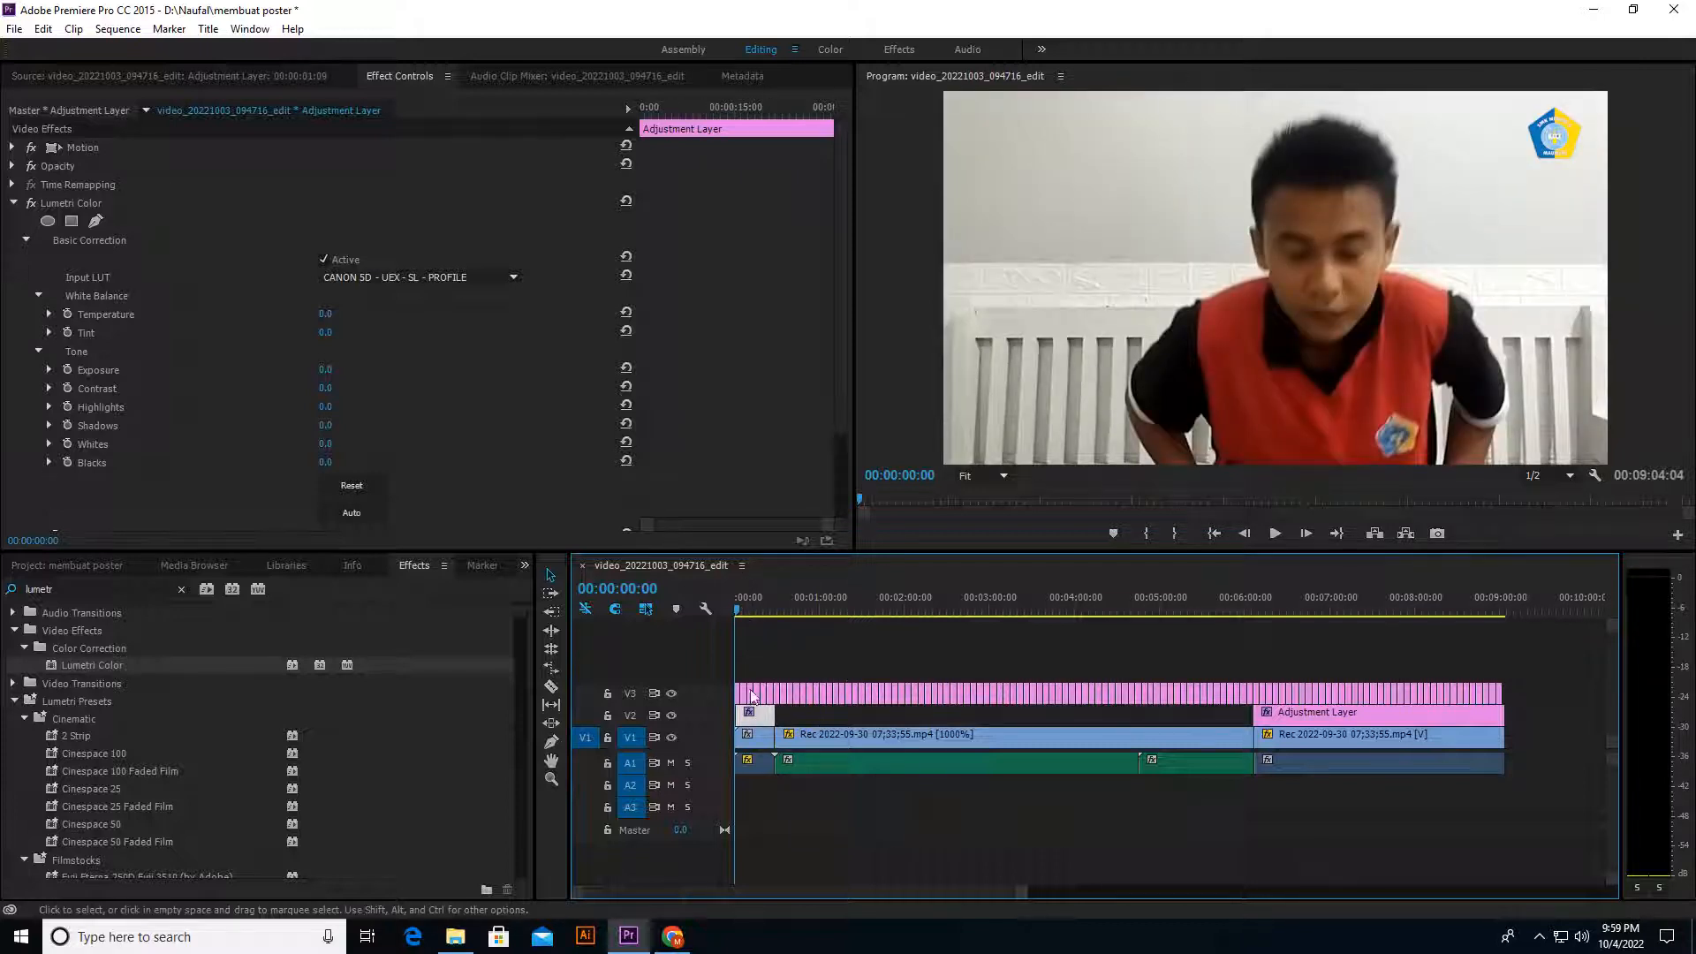
{"action": "left_click_drag", "start_coordinate": [754, 714], "coordinate": [757, 717]}
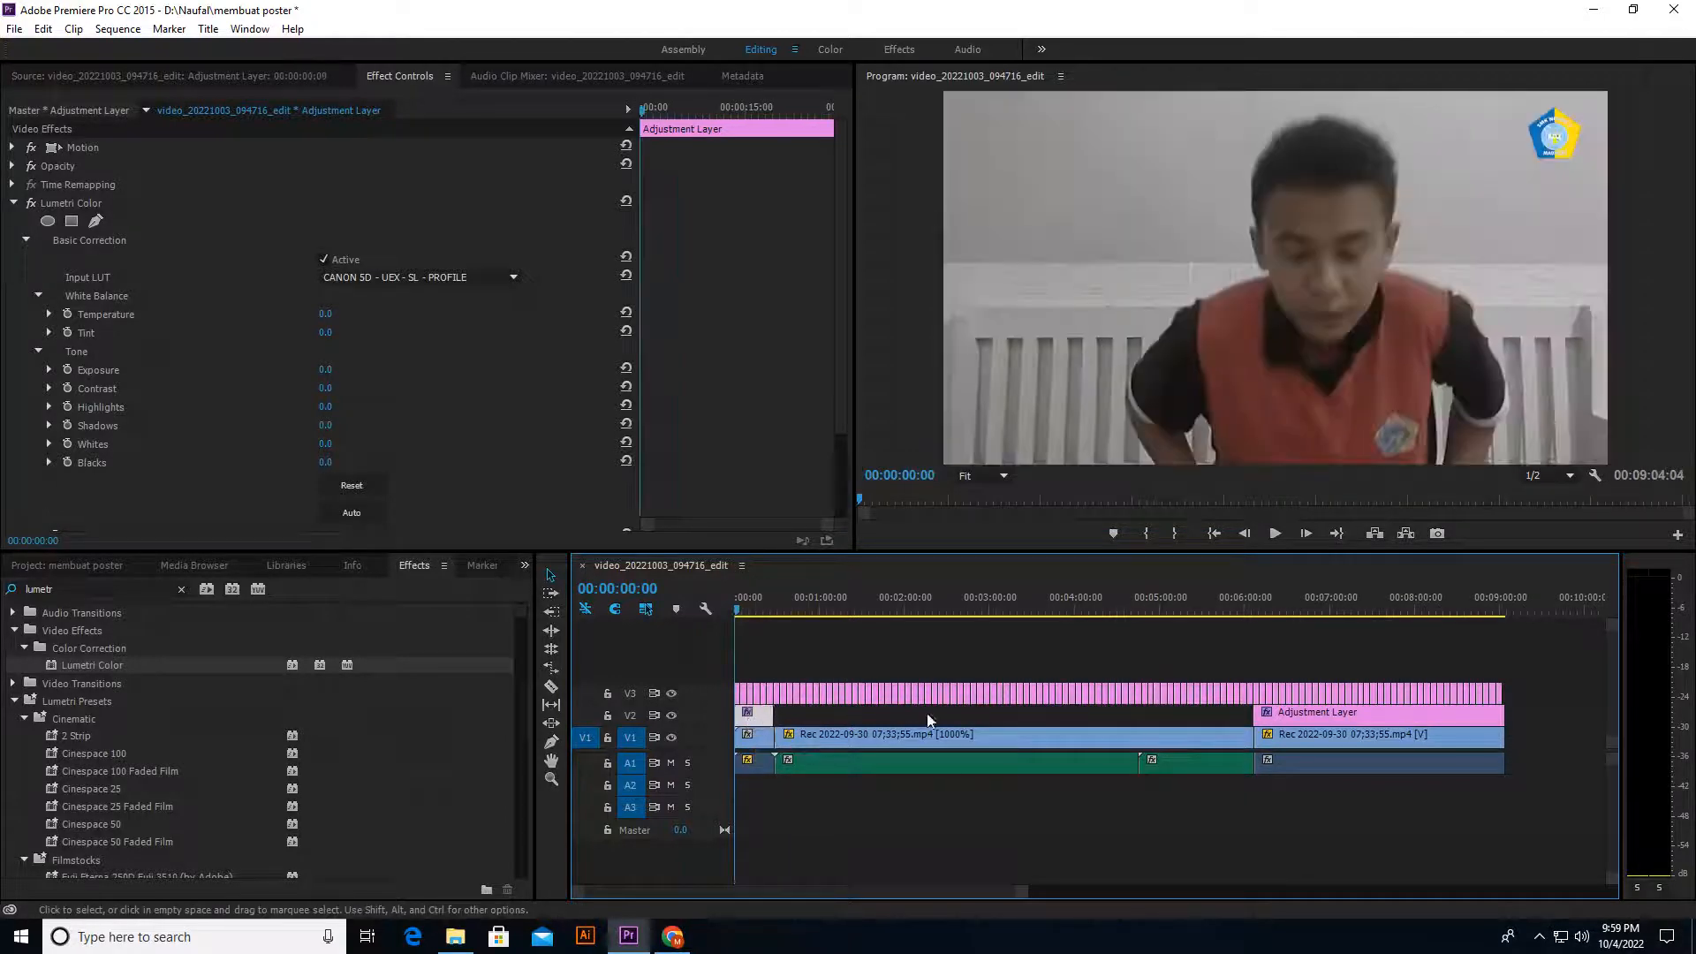
{"action": "left_click", "coordinate": [1666, 946]}
{"action": "left_click", "coordinate": [1537, 938]}
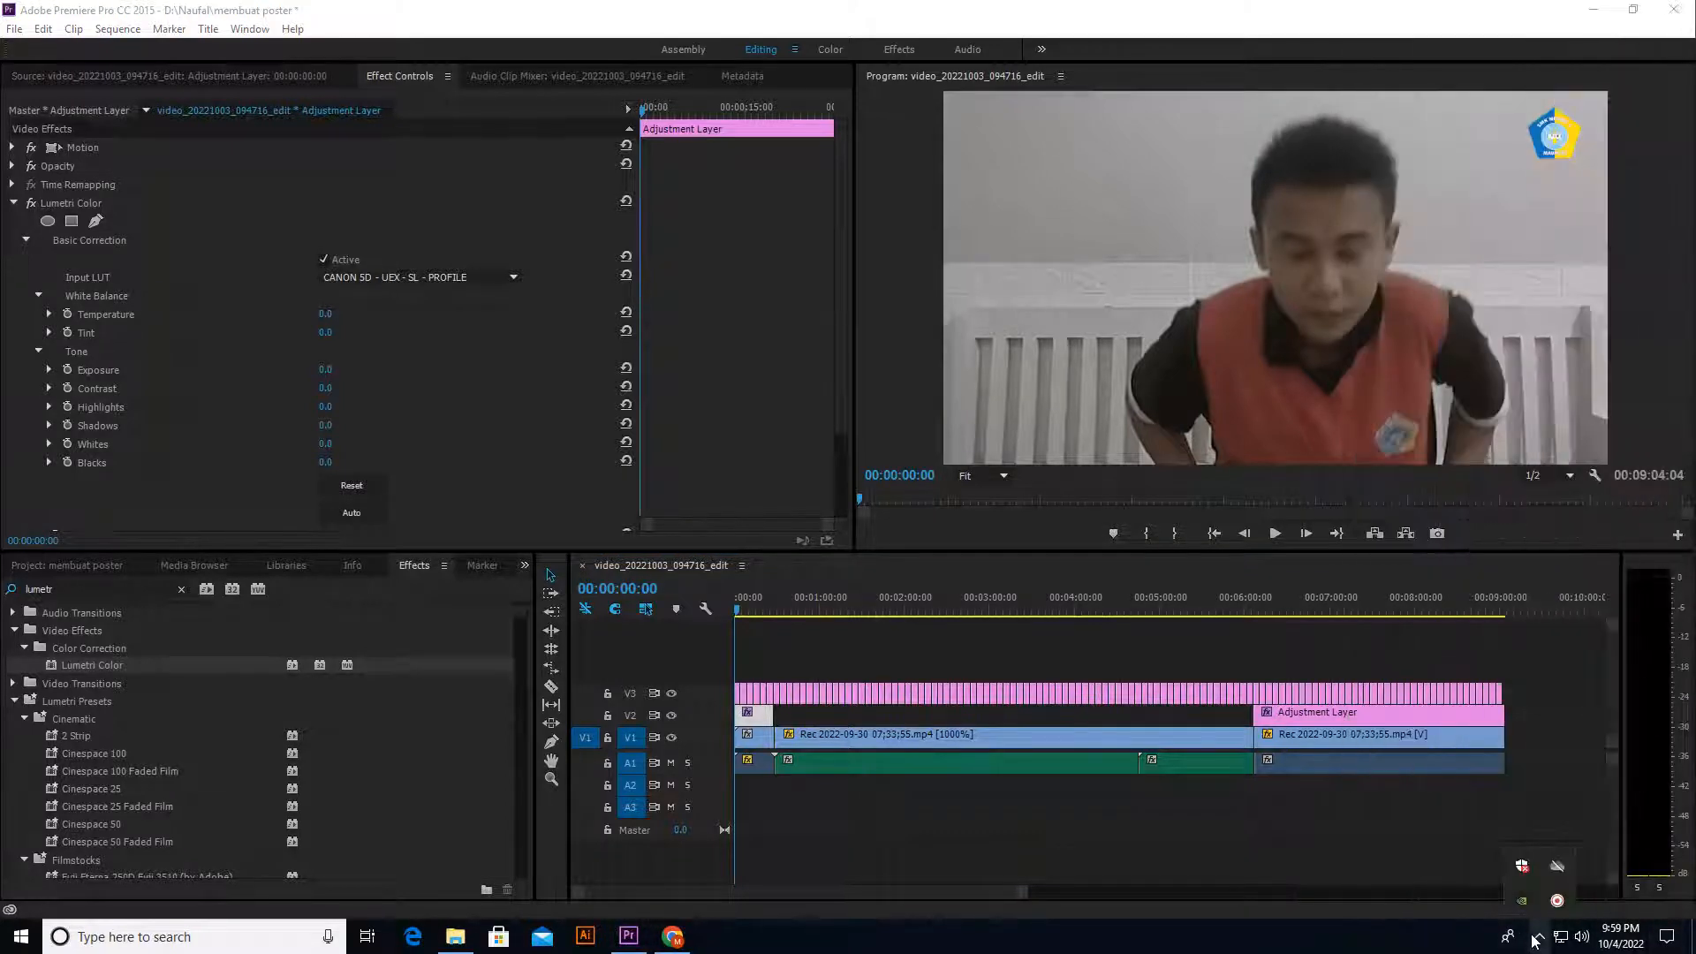